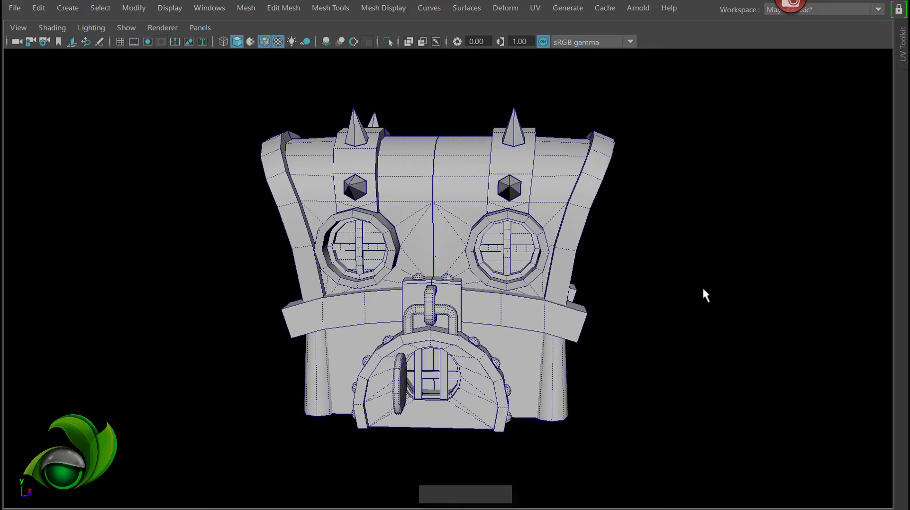
# Step: Orbit and zoom the perspective view toward the barred window in the building's base
pyautogui.keyDown('alt'); pyautogui.moveTo(806, 294); pyautogui.dragTo(817, 294); pyautogui.keyUp('alt')
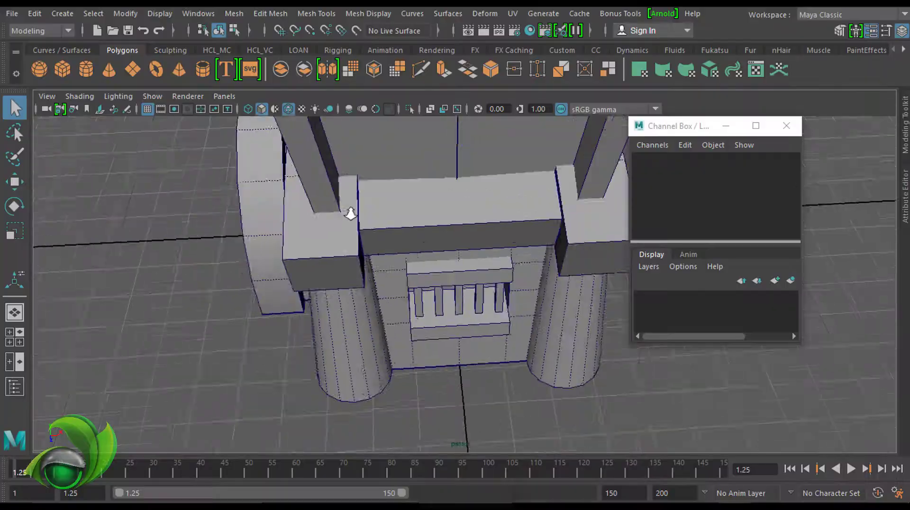
pyautogui.moveTo(350, 207)
pyautogui.keyDown('alt'); pyautogui.mouseDown()
pyautogui.moveTo(561, 264)
pyautogui.moveTo(426, 265)
pyautogui.mouseUp(); pyautogui.keyUp('alt')
pyautogui.scroll(5, 415, 277)
# Step: Select the window's top bar and marquee-select its frame vertices in vertex mode
pyautogui.click(415, 277)
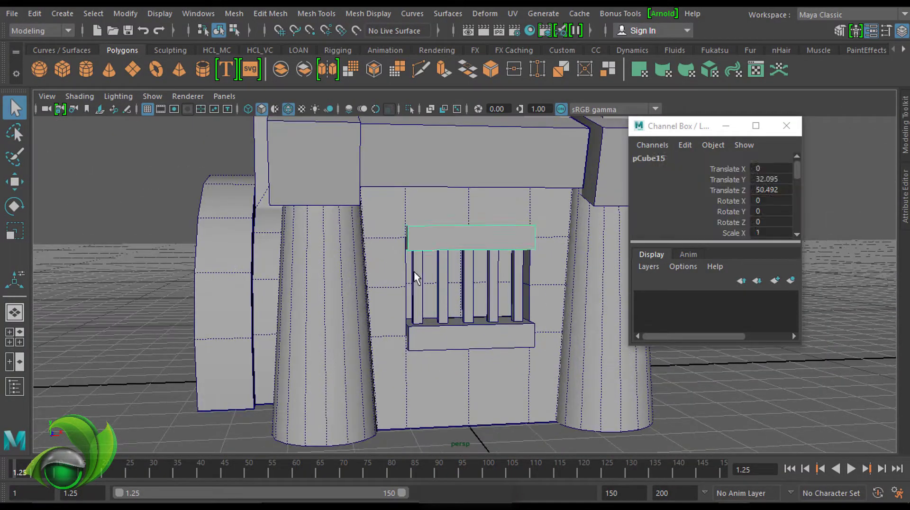
pyautogui.keyDown('alt'); pyautogui.moveTo(541, 268); pyautogui.dragTo(386, 208); pyautogui.keyUp('alt')
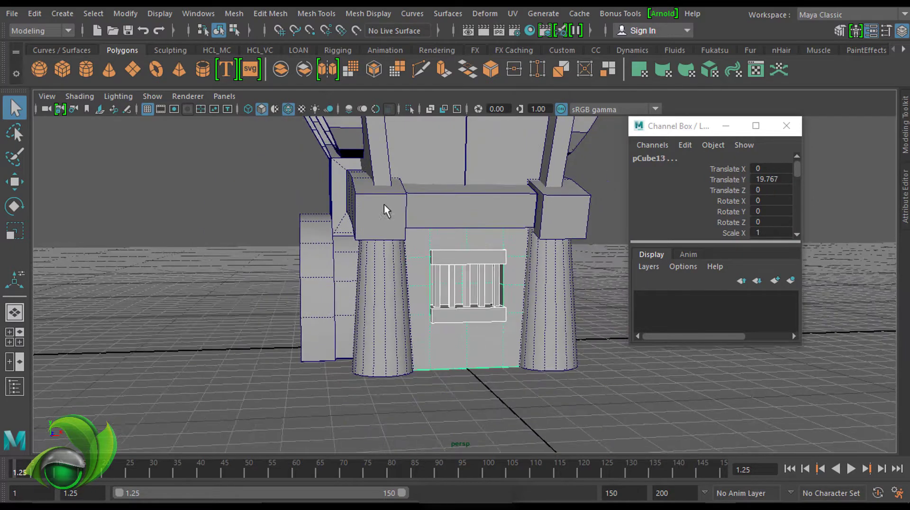
pyautogui.press('F9')
pyautogui.keyDown('alt'); pyautogui.moveTo(481, 220); pyautogui.dragTo(505, 185); pyautogui.keyUp('alt')
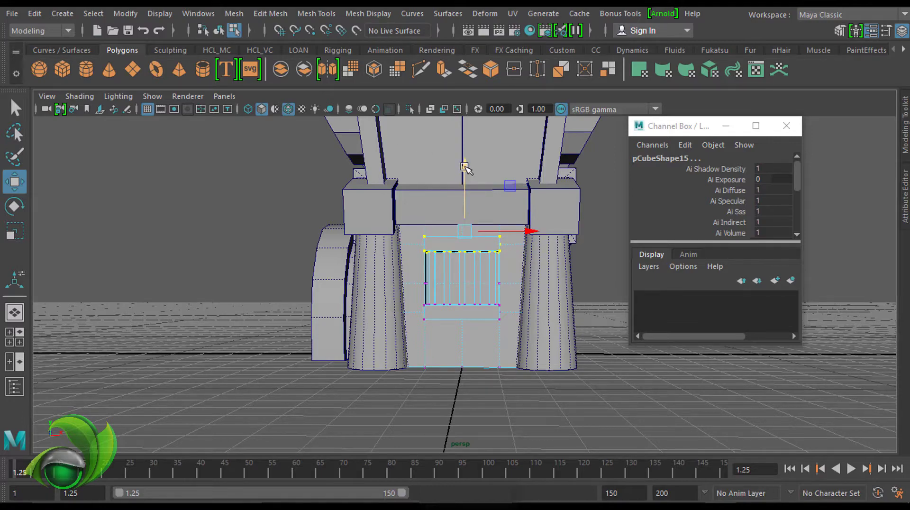
pyautogui.moveTo(465, 167)
pyautogui.keyDown('alt'); pyautogui.mouseDown()
pyautogui.moveTo(493, 162)
pyautogui.moveTo(493, 199)
pyautogui.mouseUp(); pyautogui.keyUp('alt')
# Step: With X-Ray on, marquee-select the window vertices hidden behind the wall
pyautogui.hotkey('alt', 'x')
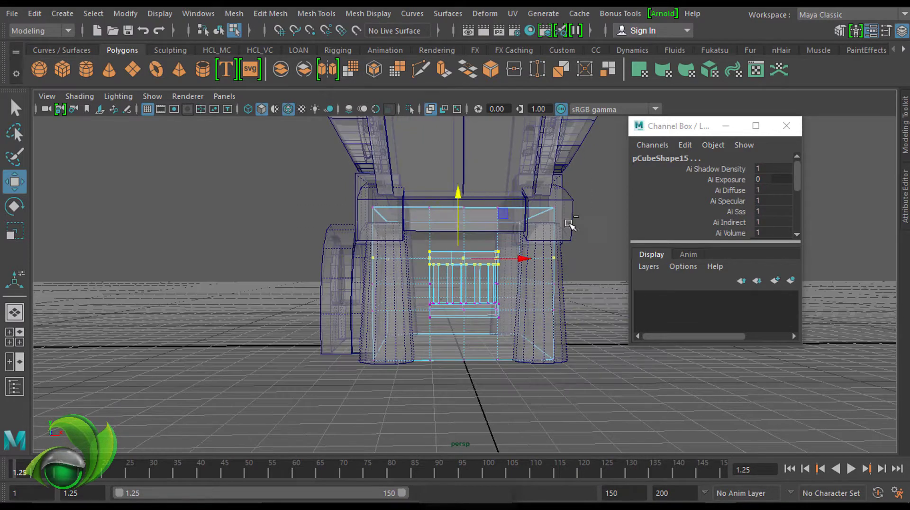
pyautogui.hotkey('alt', 'x')
pyautogui.moveTo(427, 122)
pyautogui.keyDown('alt'); pyautogui.mouseDown()
pyautogui.moveTo(462, 212)
pyautogui.moveTo(375, 287)
pyautogui.mouseUp(); pyautogui.keyUp('alt')
pyautogui.moveTo(296, 273); pyautogui.dragTo(715, 421)
pyautogui.hotkey('alt', 'x')
pyautogui.moveTo(484, 187)
pyautogui.keyDown('alt'); pyautogui.mouseDown()
pyautogui.moveTo(432, 181)
pyautogui.moveTo(577, 179)
pyautogui.moveTo(518, 179)
pyautogui.mouseUp(); pyautogui.keyUp('alt')
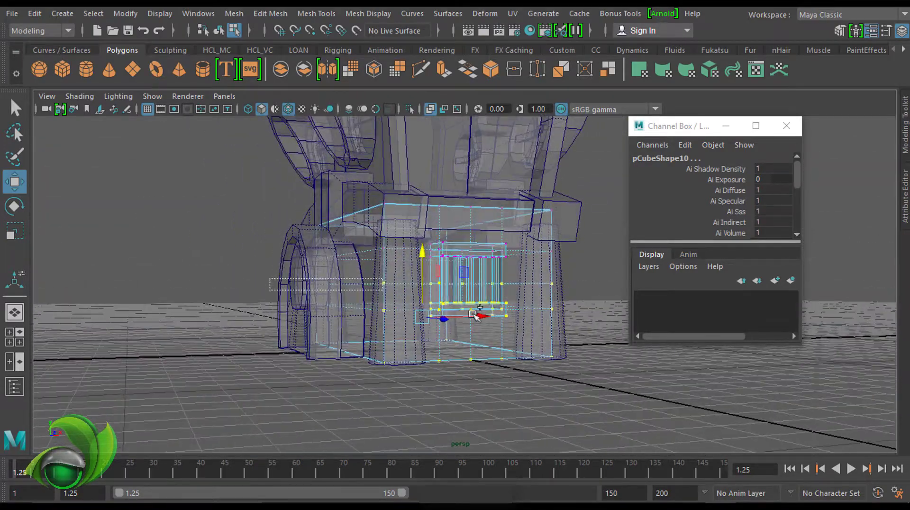
pyautogui.keyDown('alt'); pyautogui.moveTo(487, 204); pyautogui.dragTo(559, 209); pyautogui.keyUp('alt')
pyautogui.hotkey('alt', 'x')
# Step: Reposition the window frame vertices from a frontal view, then clear the selection
pyautogui.scroll(3, 485, 254)
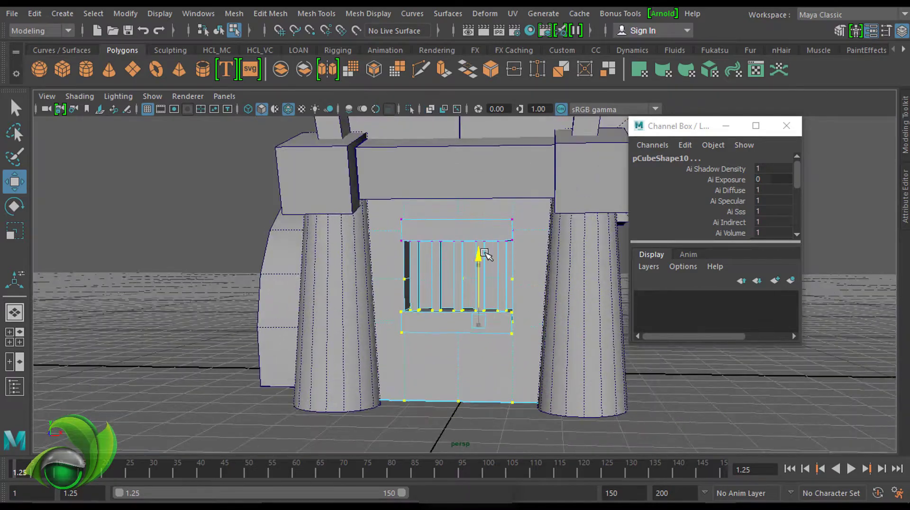
pyautogui.hotkey('alt', 'x')
pyautogui.keyDown('alt'); pyautogui.moveTo(460, 173); pyautogui.dragTo(504, 172); pyautogui.keyUp('alt')
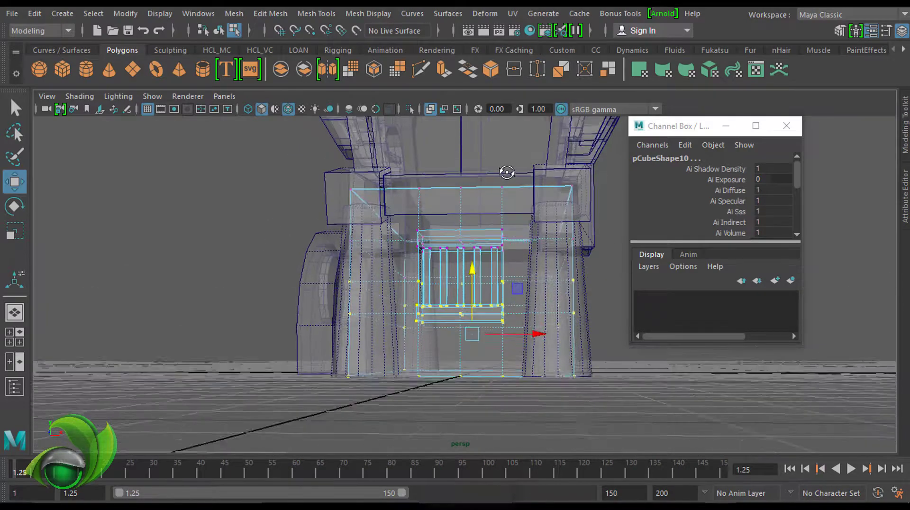
pyautogui.scroll(-1, 526, 285)
pyautogui.hotkey('alt', 'x')
pyautogui.scroll(3, 472, 253)
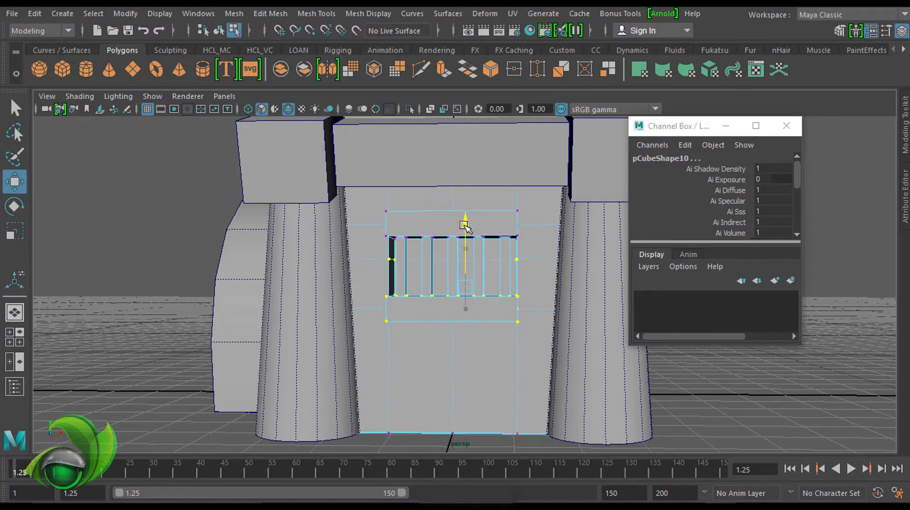
pyautogui.scroll(-3, 464, 226)
pyautogui.moveTo(465, 226)
pyautogui.keyDown('alt'); pyautogui.mouseDown()
pyautogui.moveTo(653, 245)
pyautogui.moveTo(492, 266)
pyautogui.moveTo(522, 290)
pyautogui.moveTo(520, 245)
pyautogui.moveTo(528, 244)
pyautogui.moveTo(510, 234)
pyautogui.mouseUp(); pyautogui.keyUp('alt')
pyautogui.click(430, 110)
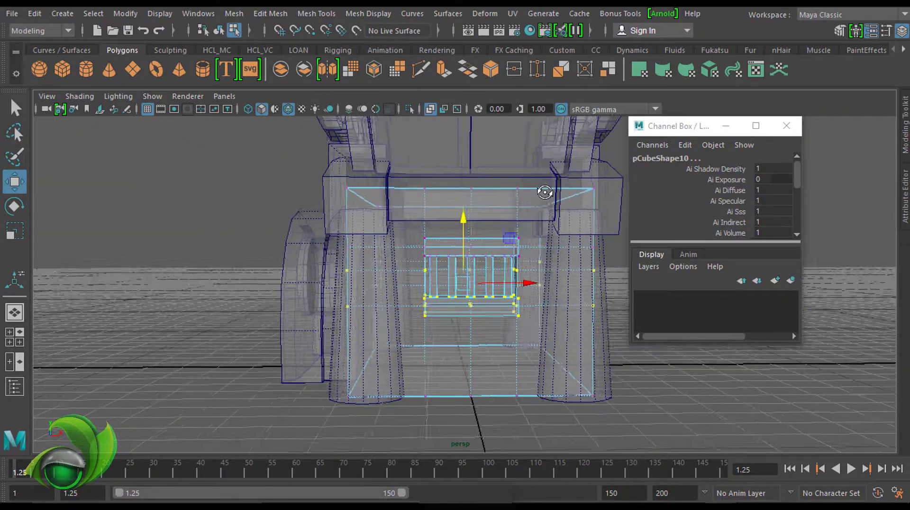
pyautogui.keyDown('alt'); pyautogui.moveTo(544, 189); pyautogui.dragTo(392, 249); pyautogui.keyUp('alt')
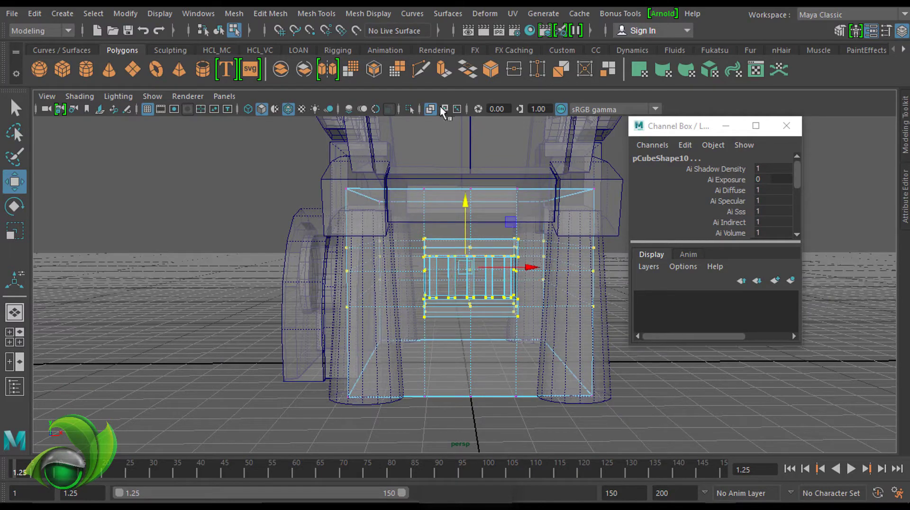
pyautogui.click(431, 109)
pyautogui.moveTo(465, 209)
pyautogui.keyDown('alt'); pyautogui.mouseDown()
pyautogui.moveTo(503, 266)
pyautogui.moveTo(551, 297)
pyautogui.moveTo(545, 273)
pyautogui.mouseUp(); pyautogui.keyUp('alt')
pyautogui.press('q')
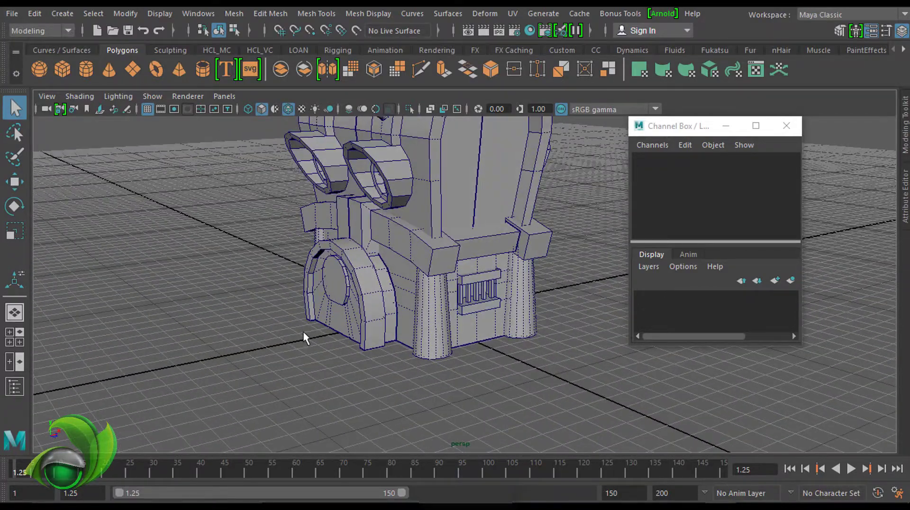
pyautogui.moveTo(303, 338)
pyautogui.keyDown('alt'); pyautogui.mouseDown()
pyautogui.moveTo(493, 265)
pyautogui.moveTo(309, 278)
pyautogui.mouseUp(); pyautogui.keyUp('alt')
# Step: Isolate the base box pCube13 and delete the faces of its left half
pyautogui.click(511, 245)
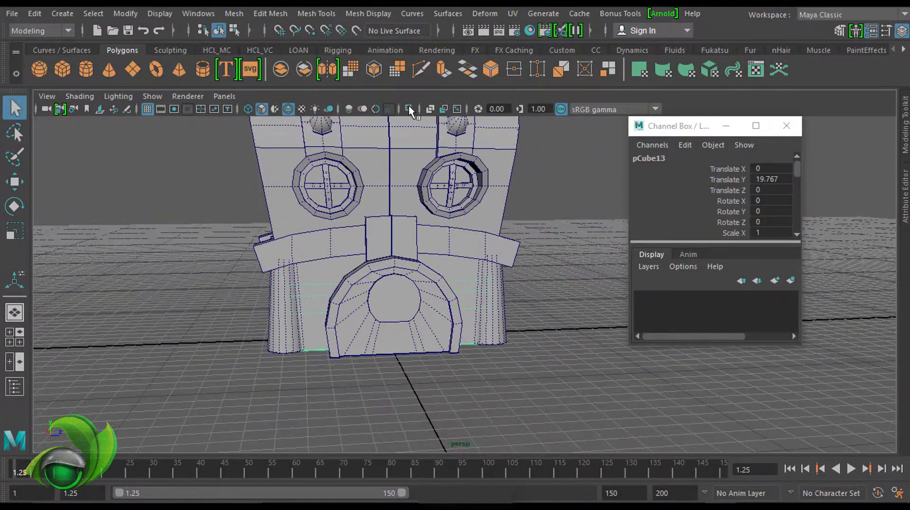
pyautogui.click(408, 109)
pyautogui.keyDown('shift'); pyautogui.moveTo(414, 250); pyautogui.dragTo(342, 164, button='right'); pyautogui.keyUp('shift')
pyautogui.keyDown('alt'); pyautogui.moveTo(393, 278); pyautogui.dragTo(422, 265); pyautogui.keyUp('alt')
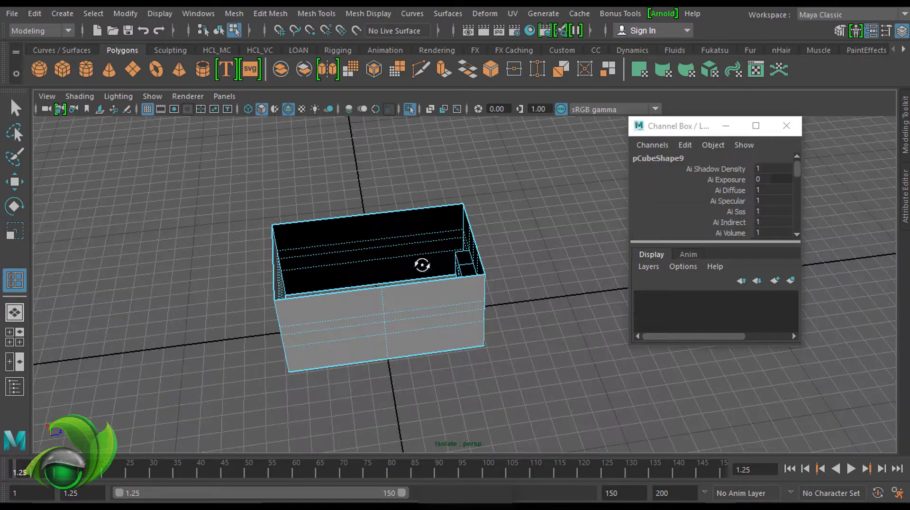
pyautogui.keyDown('alt'); pyautogui.moveTo(400, 204); pyautogui.dragTo(428, 178); pyautogui.keyUp('alt')
pyautogui.press('F11')
pyautogui.moveTo(354, 203); pyautogui.dragTo(326, 330)
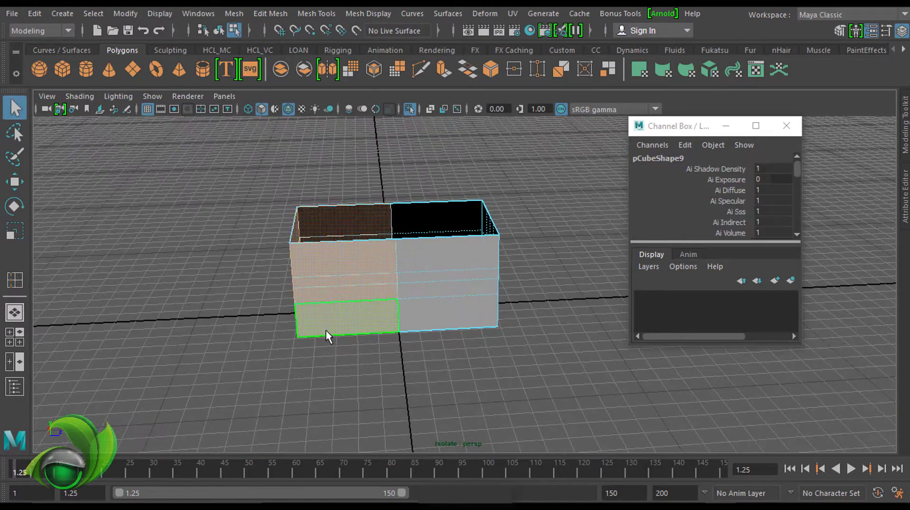
pyautogui.press('Delete')
# Step: Reselect the half box in object mode and duplicate it with Edit > Duplicate
pyautogui.keyDown('alt'); pyautogui.moveTo(428, 128); pyautogui.dragTo(458, 168); pyautogui.keyUp('alt')
pyautogui.press('F8')
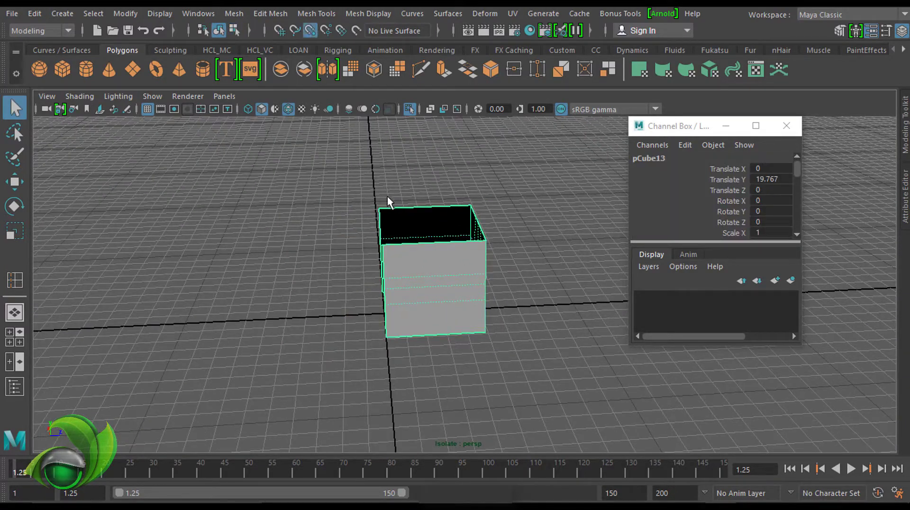
pyautogui.click(388, 195)
pyautogui.click(440, 246)
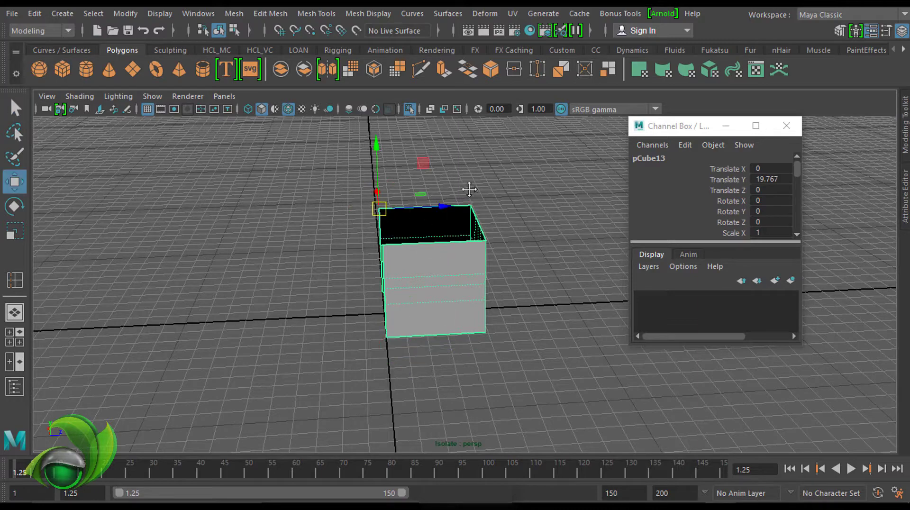
pyautogui.click(35, 13)
pyautogui.moveTo(72, 170)
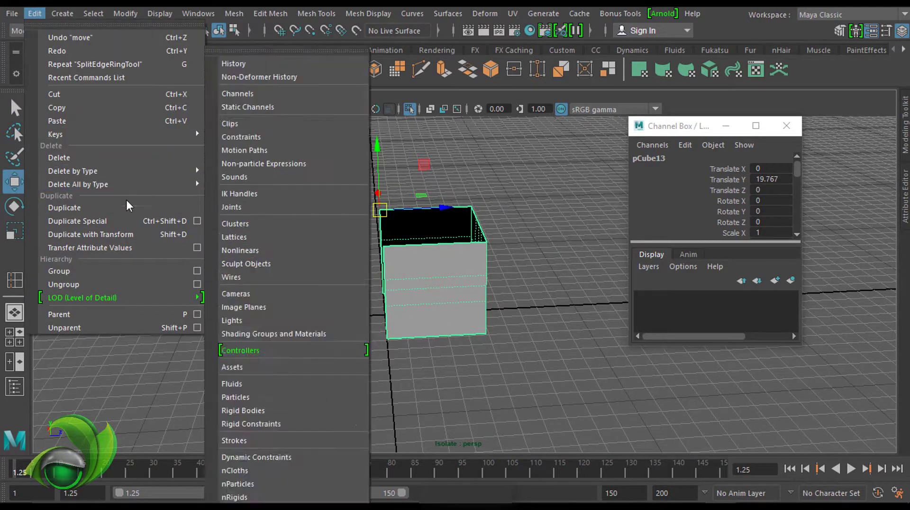
pyautogui.click(77, 221)
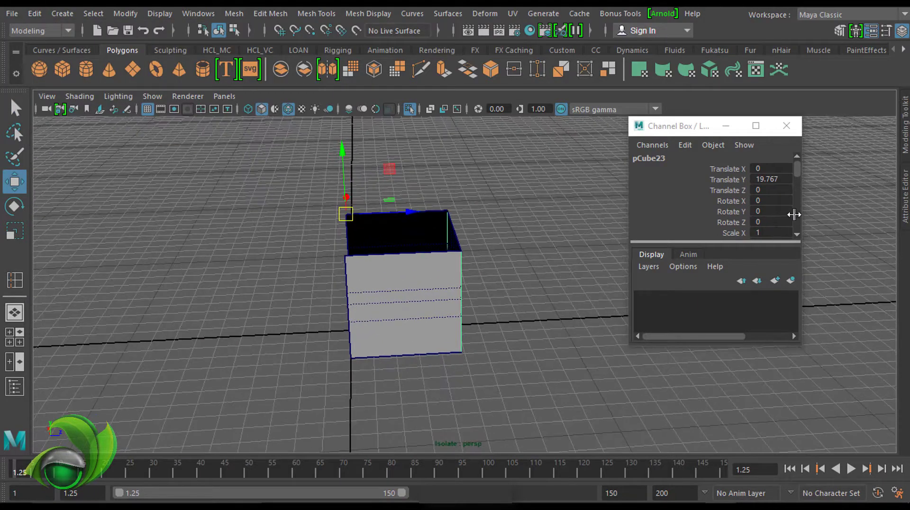
pyautogui.scroll(-3, 796, 194)
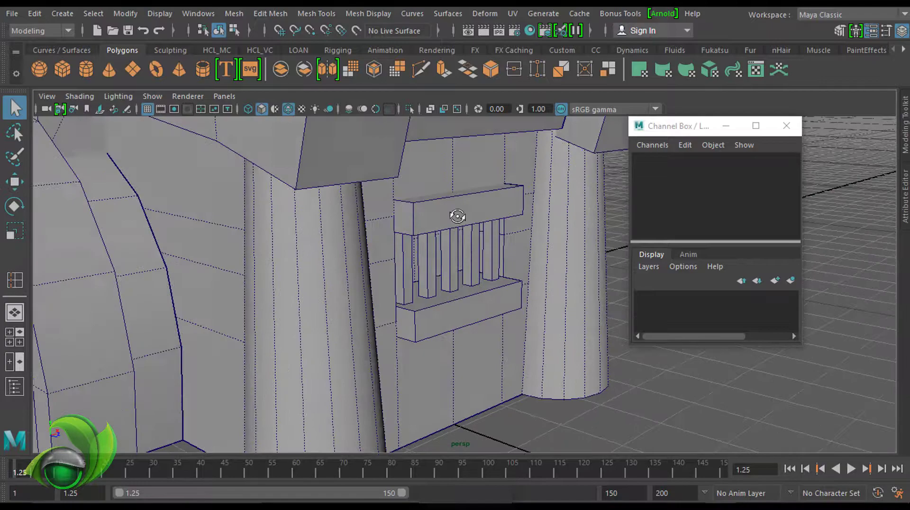
# Step: Combine the window bars into one mesh and delete its construction history
pyautogui.keyDown('alt'); pyautogui.moveTo(457, 217); pyautogui.dragTo(427, 237); pyautogui.keyUp('alt')
pyautogui.click(409, 266)
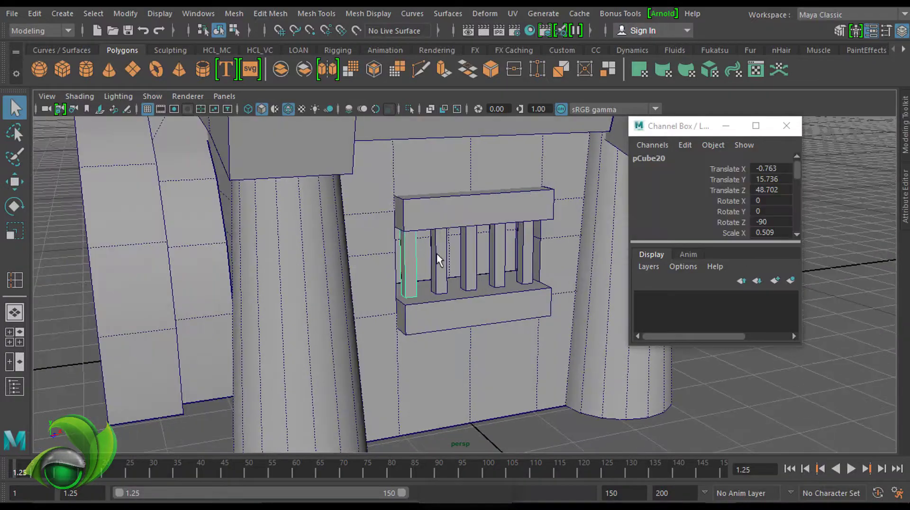
pyautogui.click(409, 109)
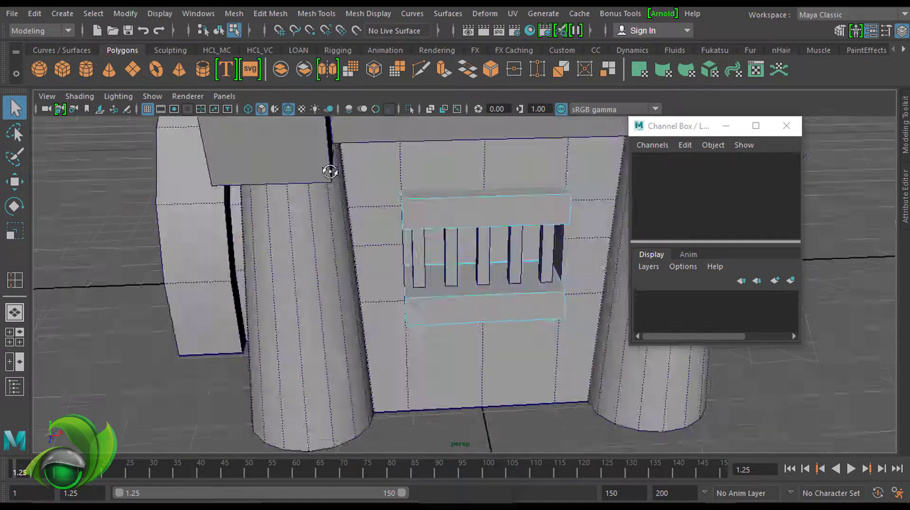
pyautogui.click(400, 217)
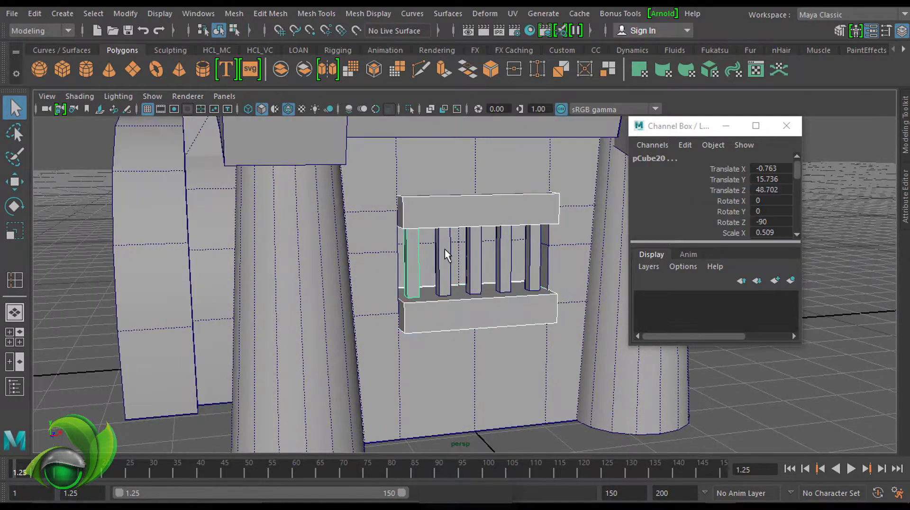
pyautogui.click(534, 249)
pyautogui.keyDown('shift'); pyautogui.moveTo(517, 146); pyautogui.dragTo(516, 208, button='right'); pyautogui.keyUp('shift')
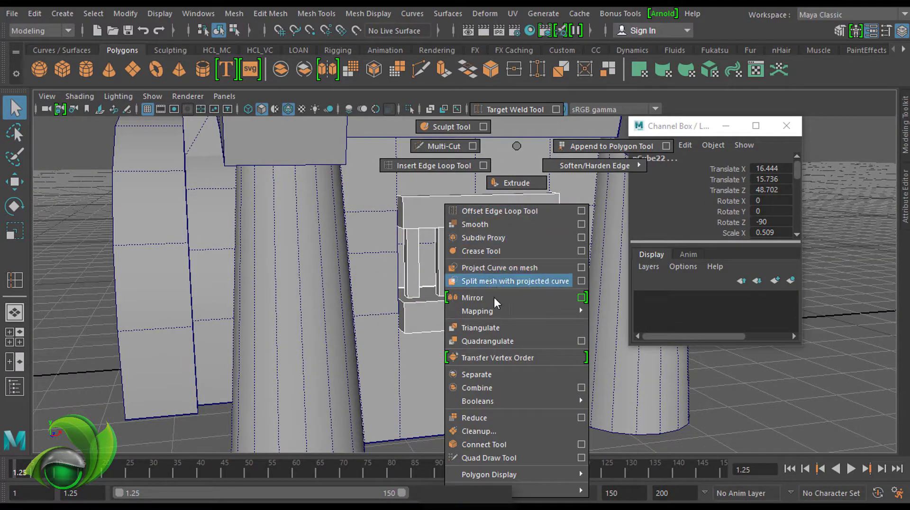
pyautogui.click(491, 392)
pyautogui.click(34, 13)
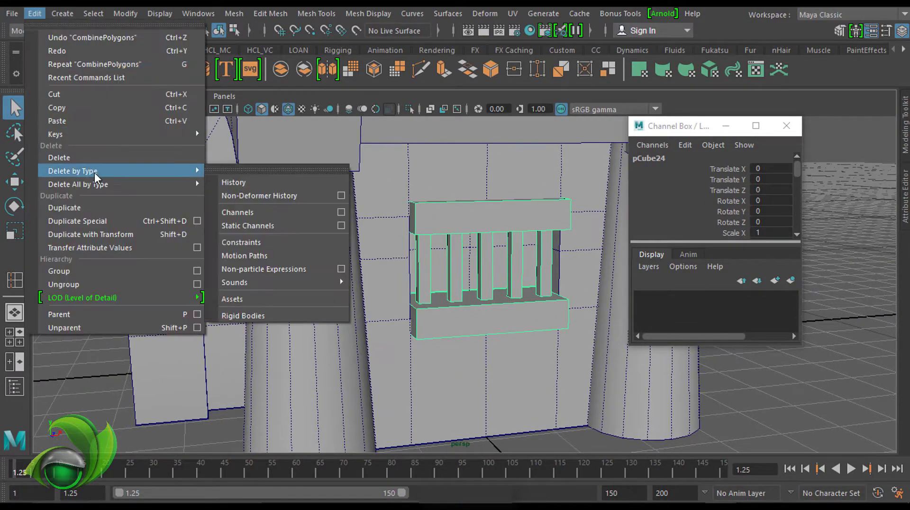
pyautogui.click(247, 185)
# Step: Make a Duplicate Special copy of the round window, mirrored with Scale Z -1
pyautogui.keyDown('alt'); pyautogui.moveTo(344, 210); pyautogui.dragTo(565, 233); pyautogui.keyUp('alt')
pyautogui.click(788, 125)
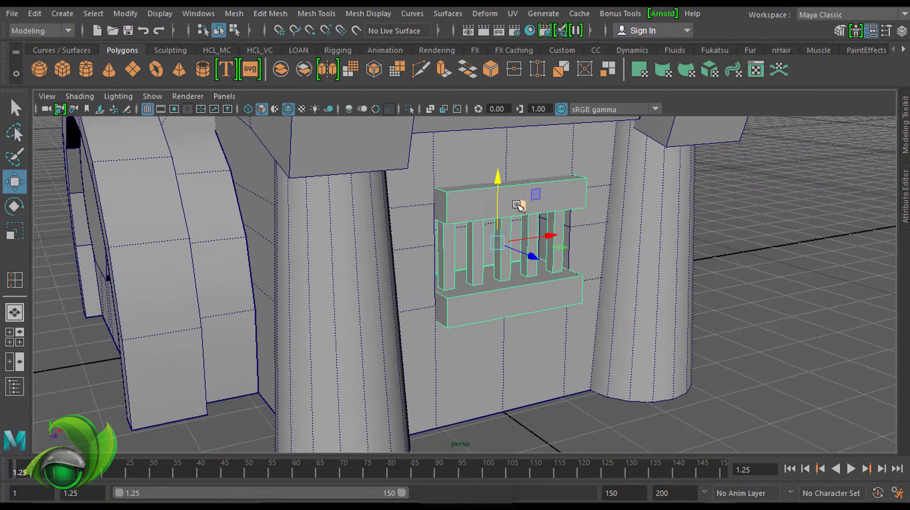
pyautogui.keyDown('alt'); pyautogui.moveTo(522, 200); pyautogui.dragTo(492, 175); pyautogui.keyUp('alt')
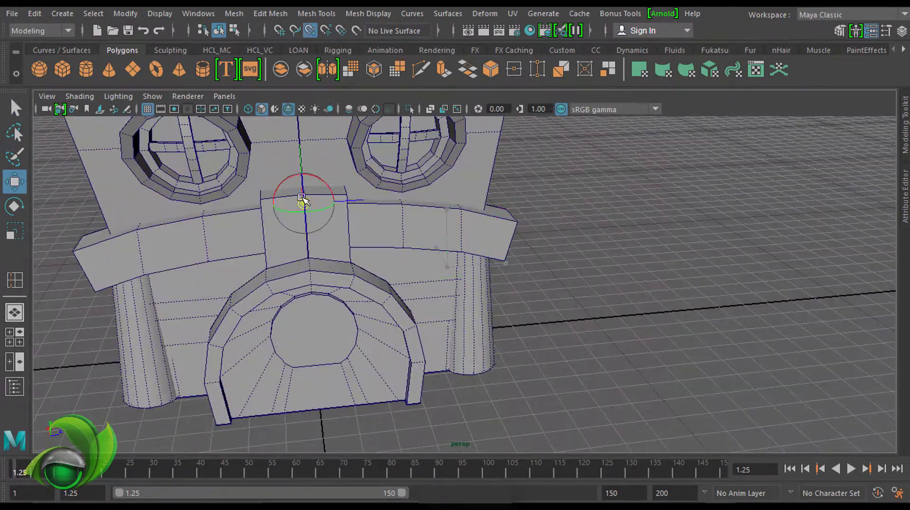
pyautogui.keyDown('alt'); pyautogui.moveTo(337, 142); pyautogui.dragTo(265, 152); pyautogui.keyUp('alt')
pyautogui.click(34, 14)
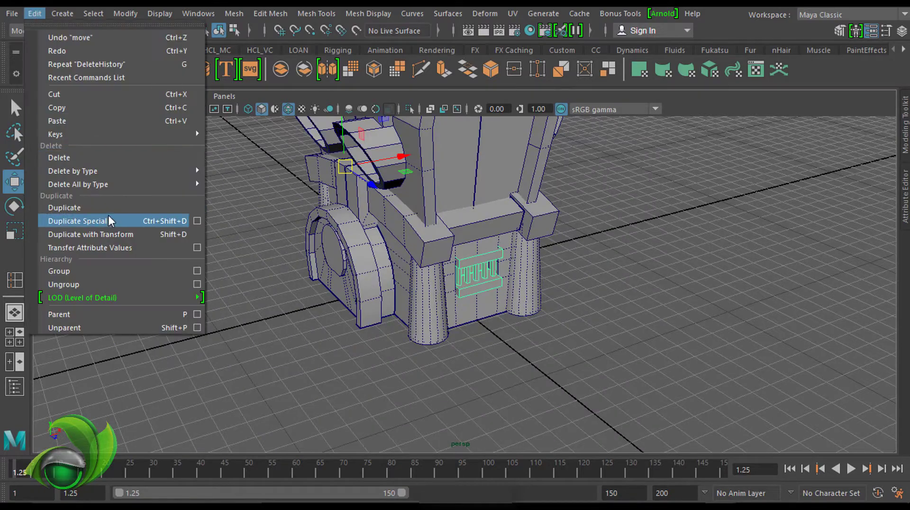
pyautogui.click(108, 224)
pyautogui.click(902, 31)
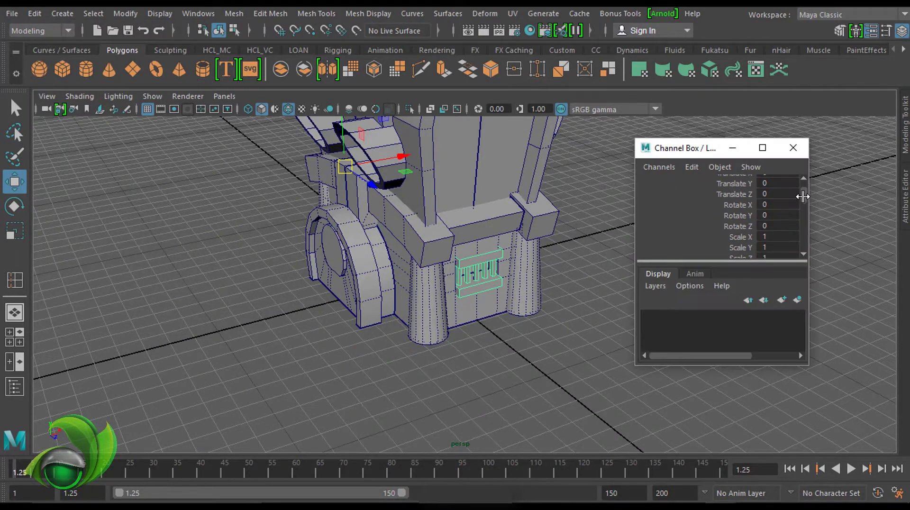
# Step: Clear the selection, close the floating attributes window, and view the building from high three-quarter
pyautogui.keyDown('alt'); pyautogui.moveTo(569, 285); pyautogui.dragTo(475, 294); pyautogui.keyUp('alt')
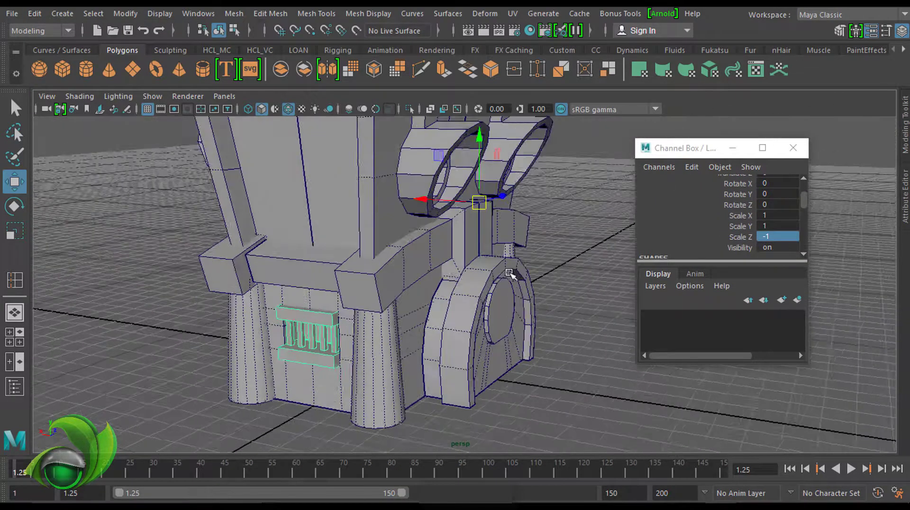
pyautogui.press('q')
pyautogui.click(543, 345)
pyautogui.keyDown('alt'); pyautogui.moveTo(543, 346); pyautogui.dragTo(458, 294); pyautogui.keyUp('alt')
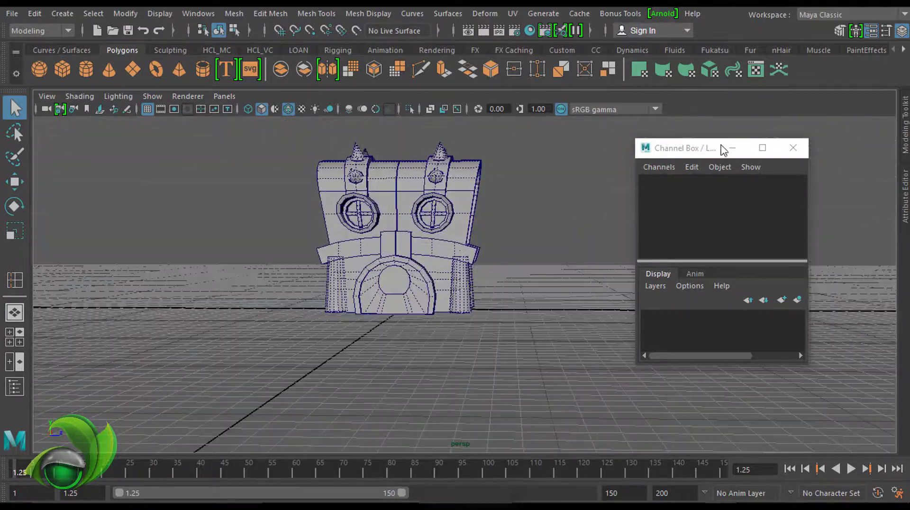
pyautogui.click(793, 147)
pyautogui.moveTo(759, 185)
pyautogui.keyDown('alt'); pyautogui.mouseDown()
pyautogui.moveTo(634, 224)
pyautogui.moveTo(641, 307)
pyautogui.moveTo(535, 291)
pyautogui.moveTo(599, 309)
pyautogui.moveTo(640, 301)
pyautogui.moveTo(657, 313)
pyautogui.moveTo(609, 270)
pyautogui.moveTo(572, 256)
pyautogui.moveTo(655, 254)
pyautogui.moveTo(617, 251)
pyautogui.moveTo(648, 234)
pyautogui.moveTo(264, 351)
pyautogui.moveTo(488, 250)
pyautogui.mouseUp(); pyautogui.keyUp('alt')
pyautogui.scroll(3, 648, 234)
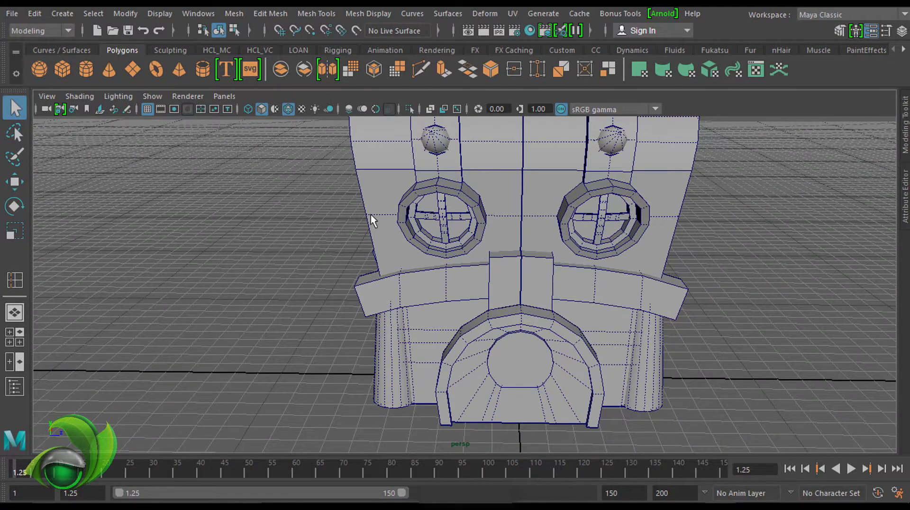
# Step: Create a new poly cube with Width and Depth set to 5
pyautogui.click(60, 68)
pyautogui.moveTo(334, 212)
pyautogui.keyDown('alt'); pyautogui.mouseDown()
pyautogui.moveTo(484, 167)
pyautogui.moveTo(530, 345)
pyautogui.mouseUp(); pyautogui.keyUp('alt')
pyautogui.moveTo(530, 284)
pyautogui.keyDown('alt'); pyautogui.mouseDown()
pyautogui.moveTo(435, 185)
pyautogui.moveTo(448, 309)
pyautogui.moveTo(663, 190)
pyautogui.mouseUp(); pyautogui.keyUp('alt')
pyautogui.click(902, 31)
pyautogui.scroll(-3, 795, 244)
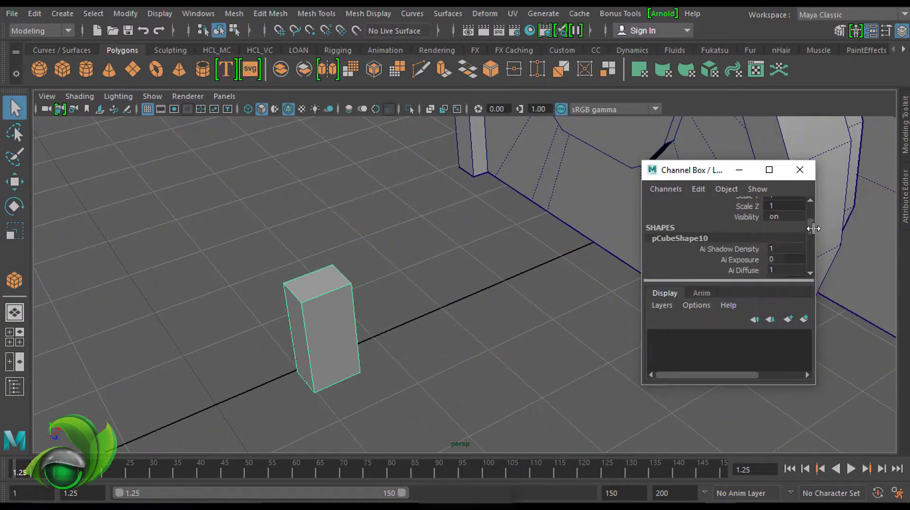
pyautogui.scroll(-3, 795, 244)
pyautogui.scroll(-3, 794, 243)
pyautogui.scroll(-2, 792, 243)
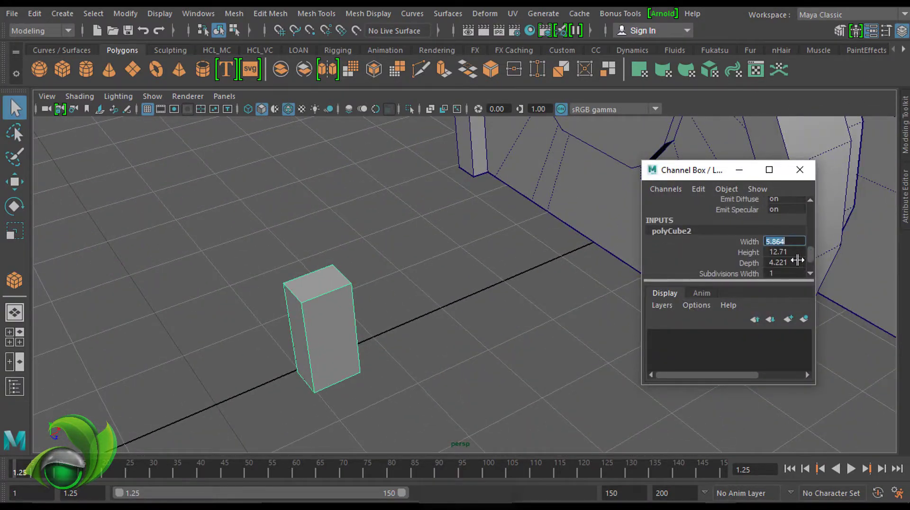
pyautogui.write('5')
pyautogui.press('Return')
pyautogui.moveTo(593, 304)
pyautogui.keyDown('alt'); pyautogui.mouseDown()
pyautogui.moveTo(434, 235)
pyautogui.moveTo(565, 285)
pyautogui.mouseUp(); pyautogui.keyUp('alt')
pyautogui.moveTo(664, 254)
pyautogui.keyDown('alt'); pyautogui.mouseDown()
pyautogui.moveTo(705, 254)
pyautogui.moveTo(565, 243)
pyautogui.moveTo(512, 229)
pyautogui.moveTo(504, 243)
pyautogui.mouseUp(); pyautogui.keyUp('alt')
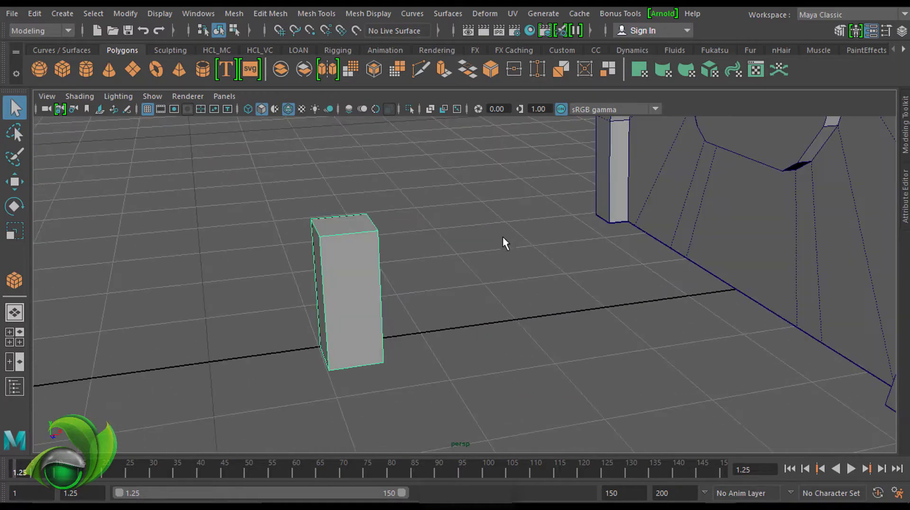
# Step: Duplicate the box, rotate the copy 90° to lie horizontally, and raise it beside the upright box
pyautogui.hotkey('ctrl', 'd')
pyautogui.moveTo(431, 239)
pyautogui.keyDown('alt'); pyautogui.mouseDown()
pyautogui.moveTo(376, 208)
pyautogui.moveTo(377, 143)
pyautogui.mouseUp(); pyautogui.keyUp('alt')
pyautogui.press('e')
pyautogui.moveTo(403, 181); pyautogui.dragTo(431, 203)
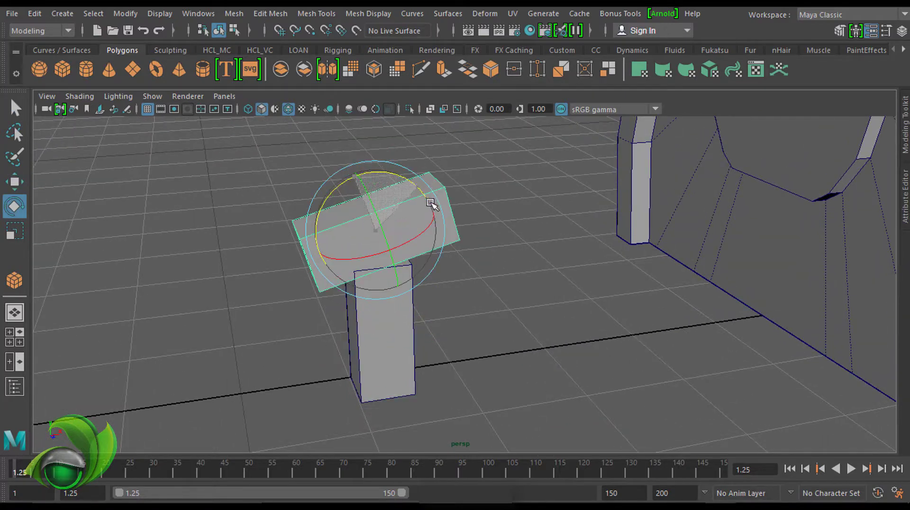
pyautogui.press('w')
pyautogui.moveTo(373, 227)
pyautogui.mouseDown()
pyautogui.moveTo(583, 228)
pyautogui.moveTo(549, 166)
pyautogui.moveTo(488, 148)
pyautogui.moveTo(483, 165)
pyautogui.moveTo(482, 128)
pyautogui.moveTo(409, 205)
pyautogui.mouseUp()
pyautogui.click(375, 275)
pyautogui.moveTo(375, 275)
pyautogui.keyDown('alt'); pyautogui.mouseDown()
pyautogui.moveTo(497, 230)
pyautogui.moveTo(496, 215)
pyautogui.mouseUp(); pyautogui.keyUp('alt')
pyautogui.keyDown('alt'); pyautogui.moveTo(512, 183); pyautogui.dragTo(518, 197); pyautogui.keyUp('alt')
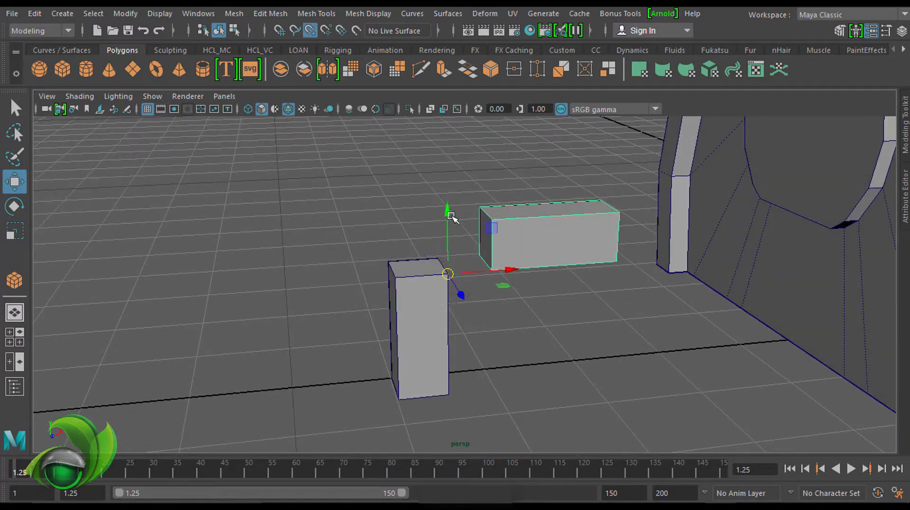
pyautogui.moveTo(451, 217); pyautogui.dragTo(451, 165)
# Step: Delete the leftover duplicate and select both boxes, framed in view
pyautogui.press('Delete')
pyautogui.keyDown('alt'); pyautogui.moveTo(425, 307); pyautogui.dragTo(515, 220); pyautogui.keyUp('alt')
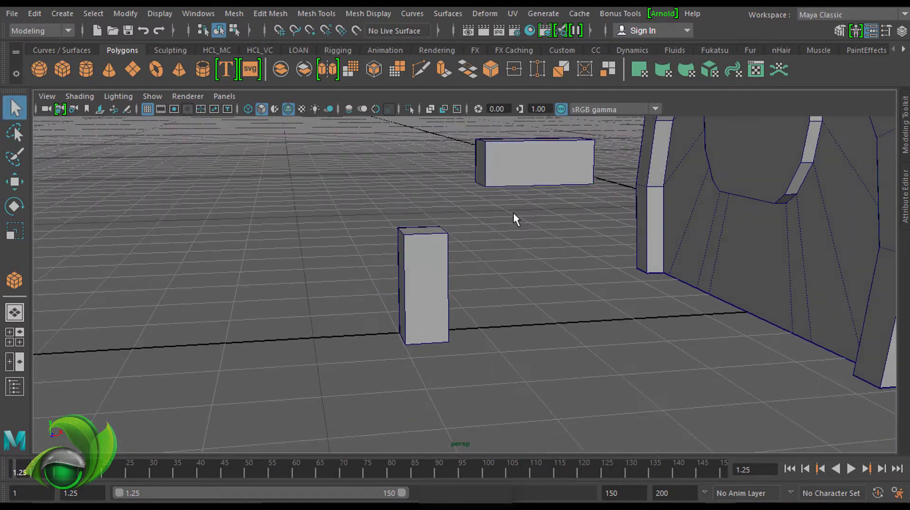
pyautogui.keyDown('shift'); pyautogui.click(449, 235); pyautogui.keyUp('shift')
pyautogui.press('f')
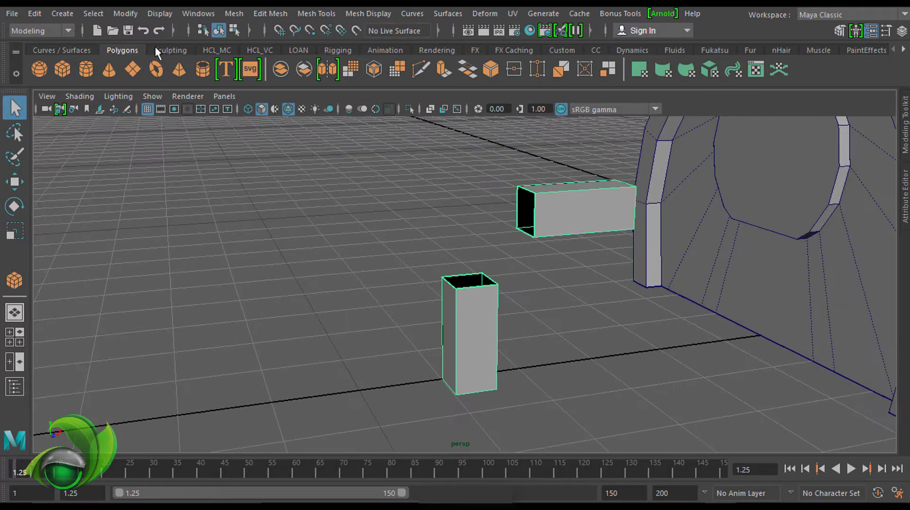
pyautogui.click(146, 13)
pyautogui.moveTo(125, 13)
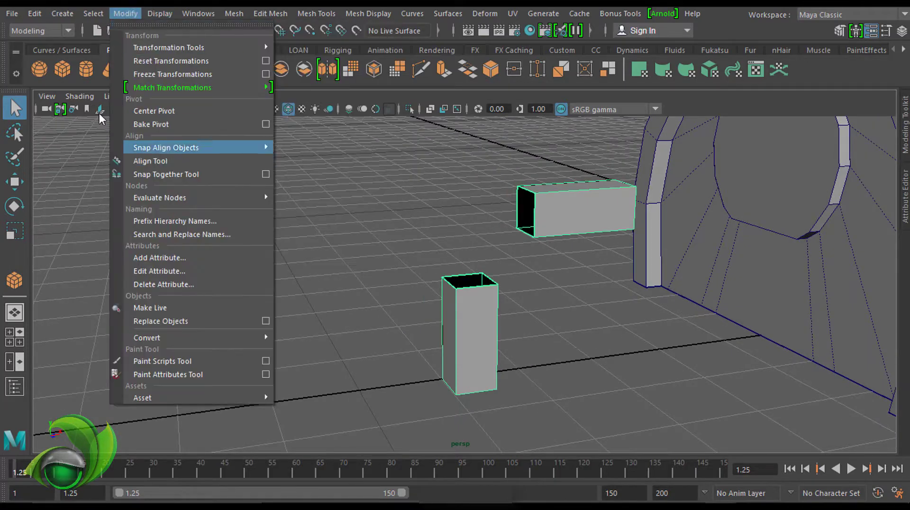
# Step: Delete history and bridge the open ends with a Smooth path bridge of 5 divisions
pyautogui.click(247, 180)
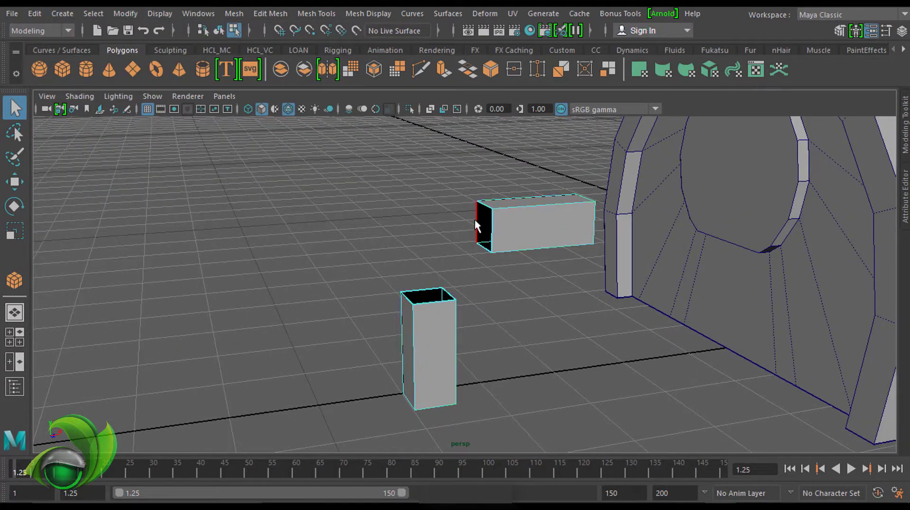
pyautogui.keyDown('shift'); pyautogui.moveTo(448, 183); pyautogui.dragTo(500, 331, button='right'); pyautogui.keyUp('shift')
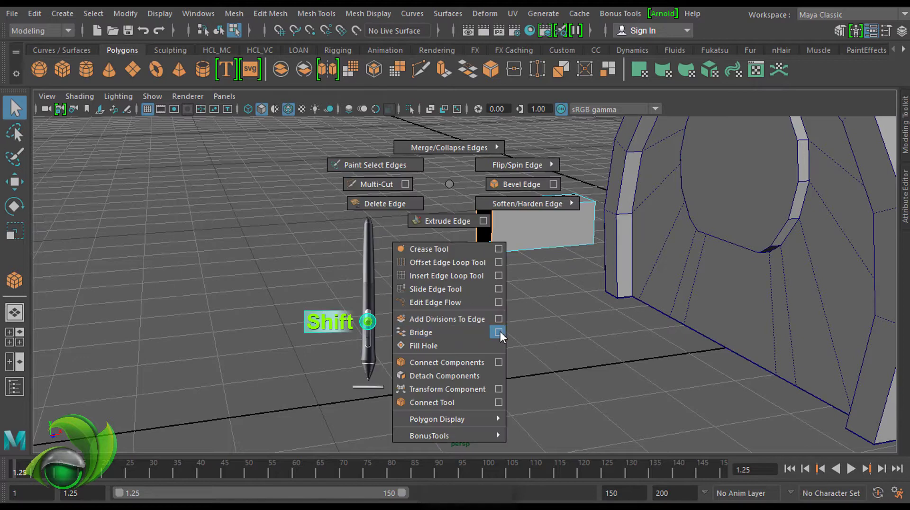
pyautogui.moveTo(509, 113); pyautogui.dragTo(622, 112)
pyautogui.press('f')
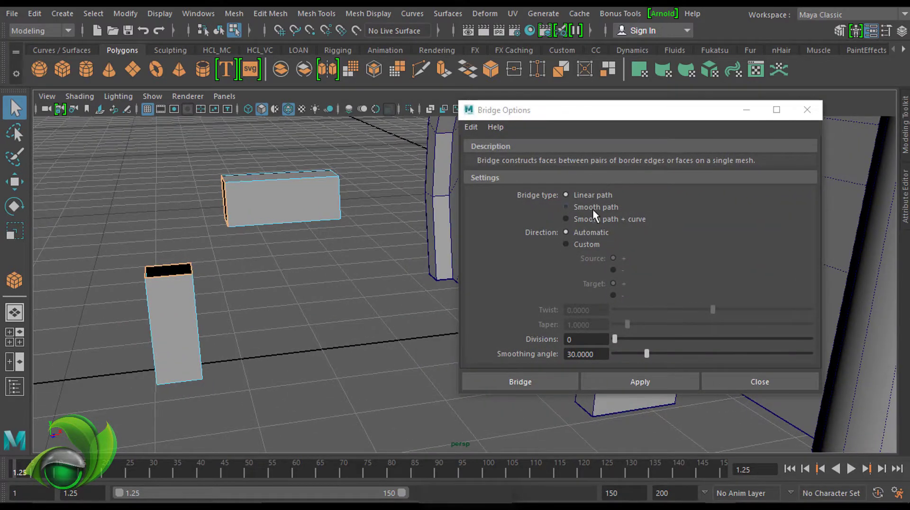
pyautogui.click(593, 209)
pyautogui.write('5')
pyautogui.press('Return')
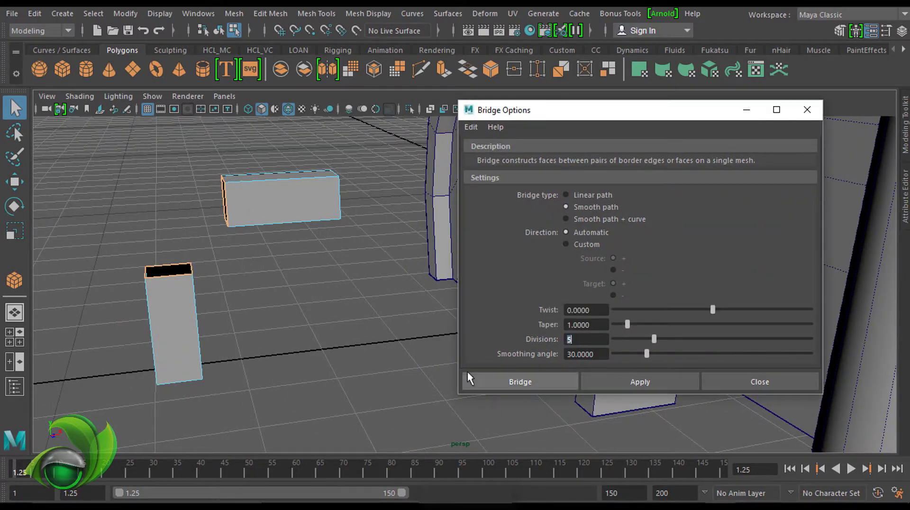
pyautogui.click(602, 380)
pyautogui.moveTo(305, 292)
pyautogui.keyDown('alt'); pyautogui.mouseDown()
pyautogui.moveTo(340, 258)
pyautogui.moveTo(362, 259)
pyautogui.mouseUp(); pyautogui.keyUp('alt')
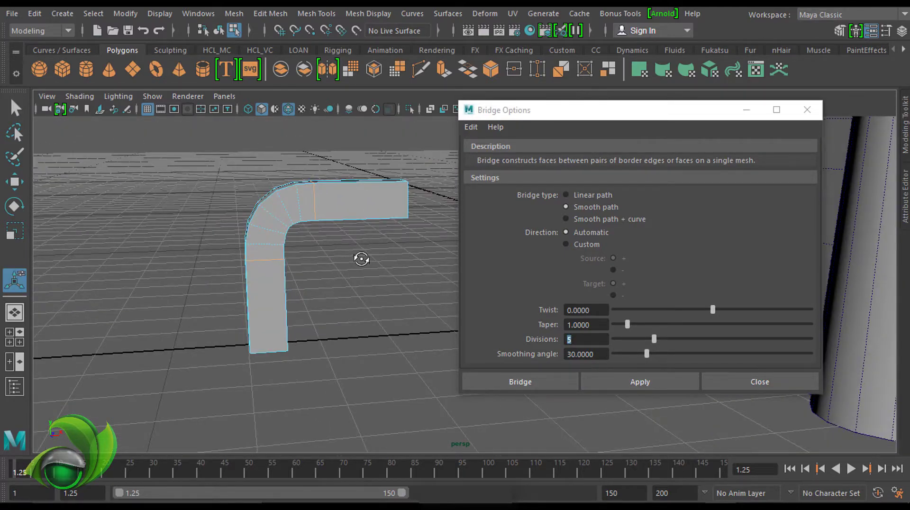
pyautogui.click(808, 110)
# Step: Mirror a copy of the bent pipe with Scale Y -1 and select both halves
pyautogui.moveTo(801, 123)
pyautogui.keyDown('alt'); pyautogui.mouseDown()
pyautogui.moveTo(527, 266)
pyautogui.moveTo(461, 236)
pyautogui.moveTo(423, 232)
pyautogui.moveTo(474, 228)
pyautogui.moveTo(357, 269)
pyautogui.mouseUp(); pyautogui.keyUp('alt')
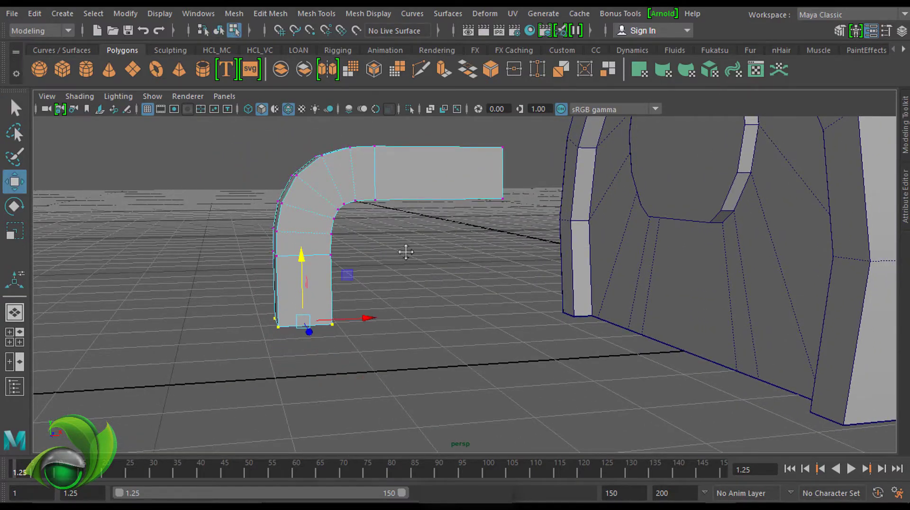
pyautogui.moveTo(406, 252)
pyautogui.keyDown('alt'); pyautogui.mouseDown()
pyautogui.moveTo(415, 208)
pyautogui.moveTo(460, 268)
pyautogui.moveTo(480, 248)
pyautogui.mouseUp(); pyautogui.keyUp('alt')
pyautogui.keyDown('alt'); pyautogui.moveTo(396, 383); pyautogui.dragTo(493, 249); pyautogui.keyUp('alt')
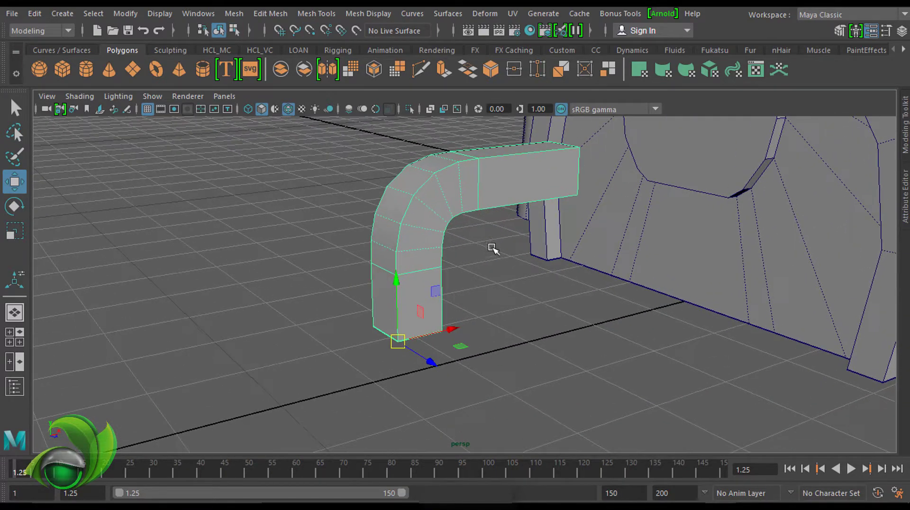
pyautogui.click(901, 33)
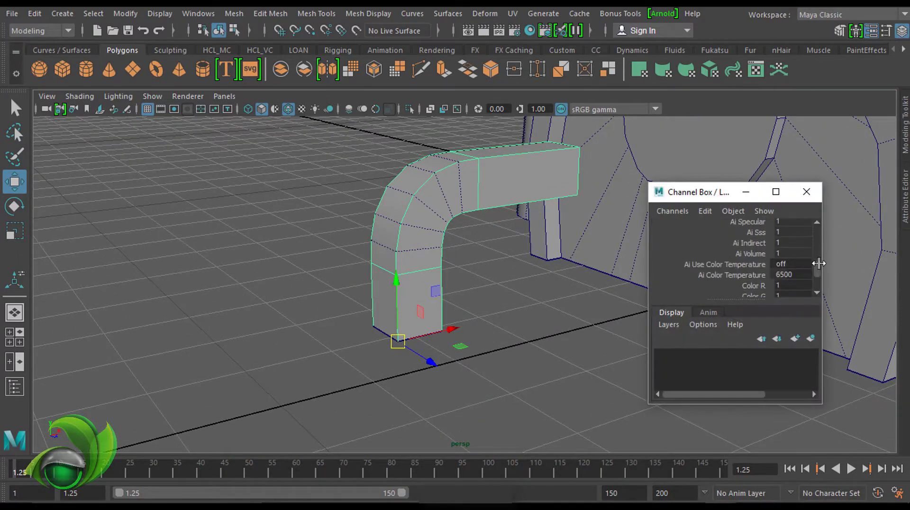
pyautogui.moveTo(819, 264); pyautogui.dragTo(817, 279)
pyautogui.scroll(3, 813, 269)
pyautogui.scroll(3, 806, 261)
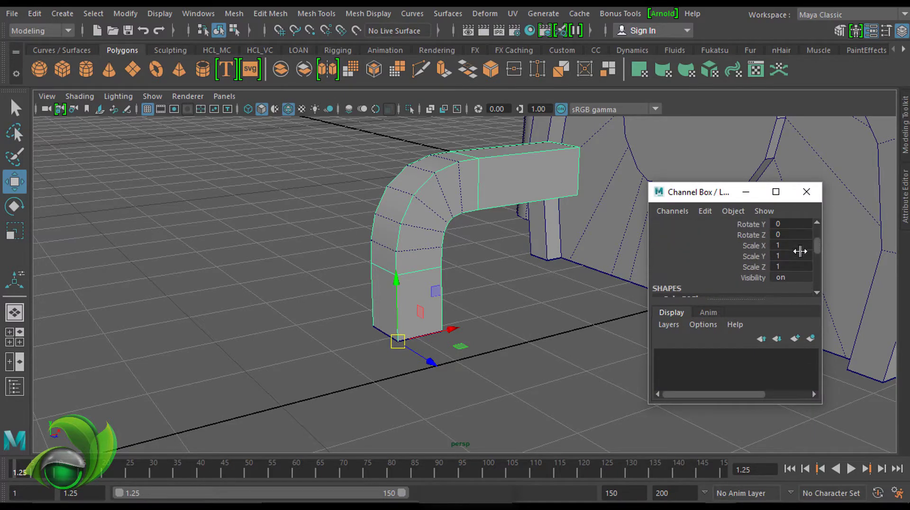
pyautogui.write('-')
pyautogui.press('Return')
pyautogui.press('q')
pyautogui.moveTo(356, 252)
pyautogui.keyDown('alt'); pyautogui.mouseDown()
pyautogui.moveTo(346, 340)
pyautogui.moveTo(449, 335)
pyautogui.moveTo(522, 303)
pyautogui.mouseUp(); pyautogui.keyUp('alt')
pyautogui.keyDown('shift'); pyautogui.click(531, 323); pyautogui.keyUp('shift')
# Step: Scale the C pipe to about half size and place it on the ledge
pyautogui.keyDown('alt'); pyautogui.moveTo(577, 252); pyautogui.dragTo(406, 224); pyautogui.keyUp('alt')
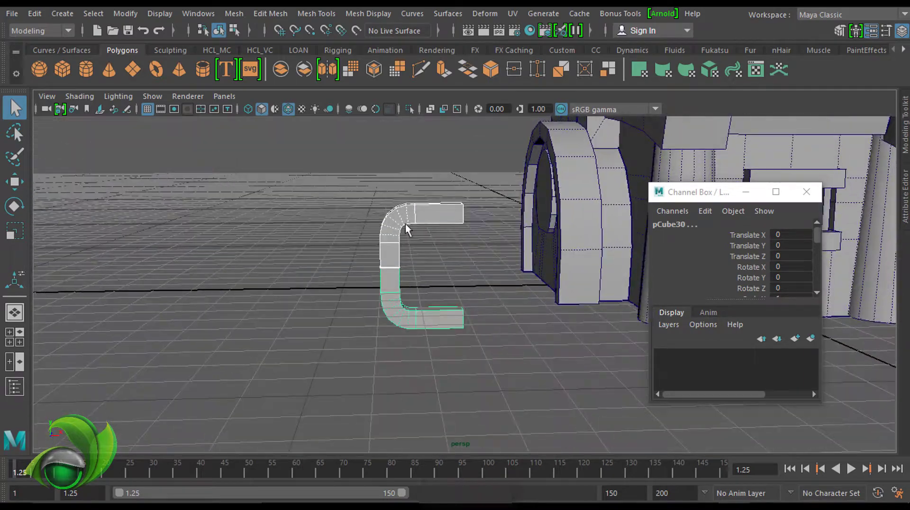
pyautogui.moveTo(407, 271)
pyautogui.keyDown('alt'); pyautogui.mouseDown()
pyautogui.moveTo(501, 301)
pyautogui.moveTo(463, 299)
pyautogui.moveTo(524, 234)
pyautogui.moveTo(427, 281)
pyautogui.mouseUp(); pyautogui.keyUp('alt')
pyautogui.press('w')
pyautogui.moveTo(390, 340)
pyautogui.keyDown('alt'); pyautogui.mouseDown()
pyautogui.moveTo(534, 261)
pyautogui.moveTo(472, 227)
pyautogui.moveTo(557, 217)
pyautogui.moveTo(571, 238)
pyautogui.moveTo(504, 215)
pyautogui.mouseUp(); pyautogui.keyUp('alt')
# Step: Move the pipe's top vertices down and scale them to narrow the pipe
pyautogui.moveTo(503, 215); pyautogui.dragTo(439, 148, button='right')
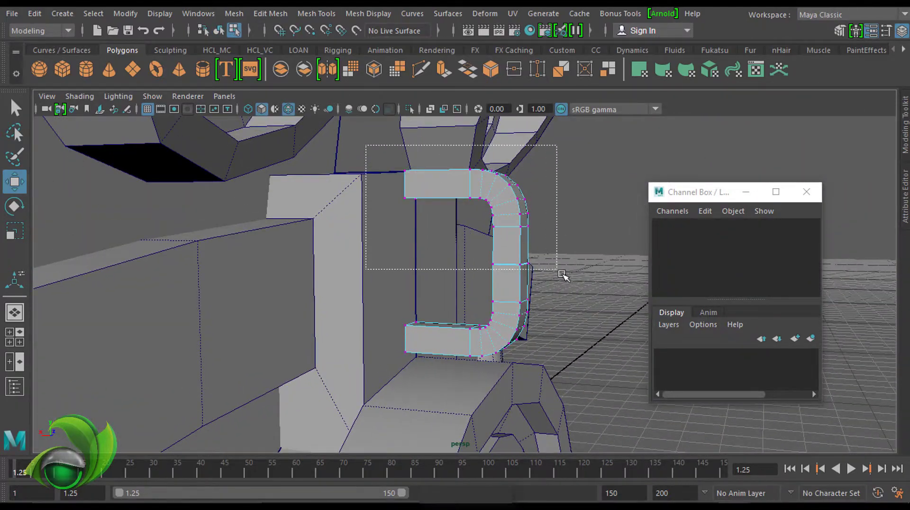
pyautogui.moveTo(562, 274); pyautogui.dragTo(561, 273)
pyautogui.moveTo(470, 161); pyautogui.dragTo(471, 178)
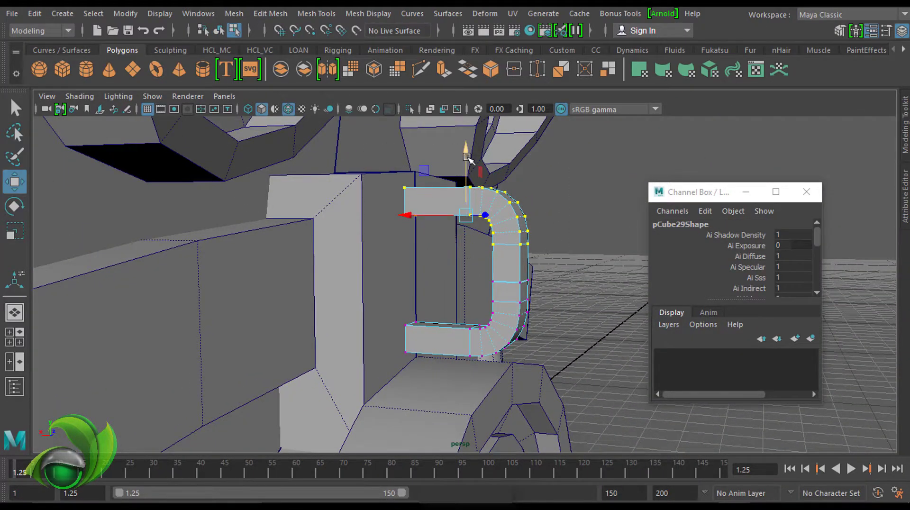
pyautogui.moveTo(442, 212)
pyautogui.keyDown('alt'); pyautogui.mouseDown()
pyautogui.moveTo(468, 194)
pyautogui.moveTo(485, 233)
pyautogui.mouseUp(); pyautogui.keyUp('alt')
pyautogui.press('f')
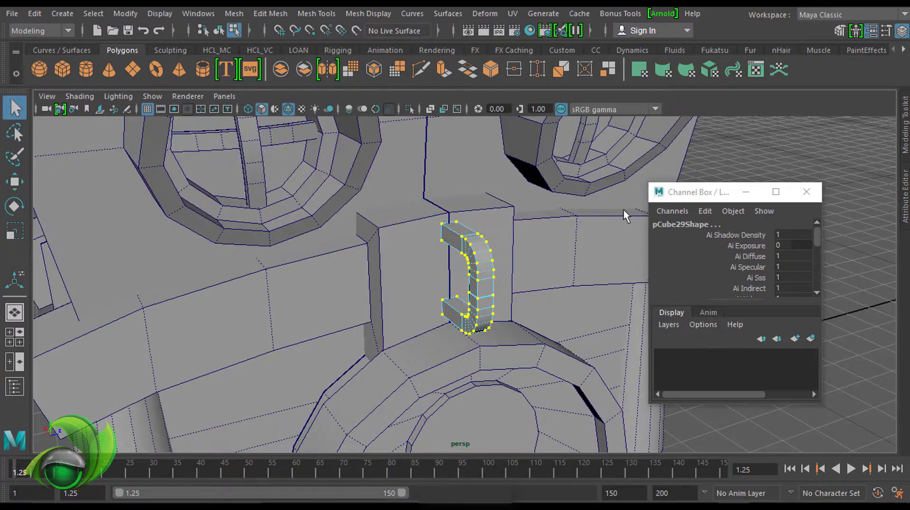
pyautogui.click(807, 192)
pyautogui.moveTo(775, 197)
pyautogui.keyDown('alt'); pyautogui.mouseDown()
pyautogui.moveTo(668, 201)
pyautogui.moveTo(524, 229)
pyautogui.mouseUp(); pyautogui.keyUp('alt')
pyautogui.press('r')
pyautogui.scroll(2, 522, 284)
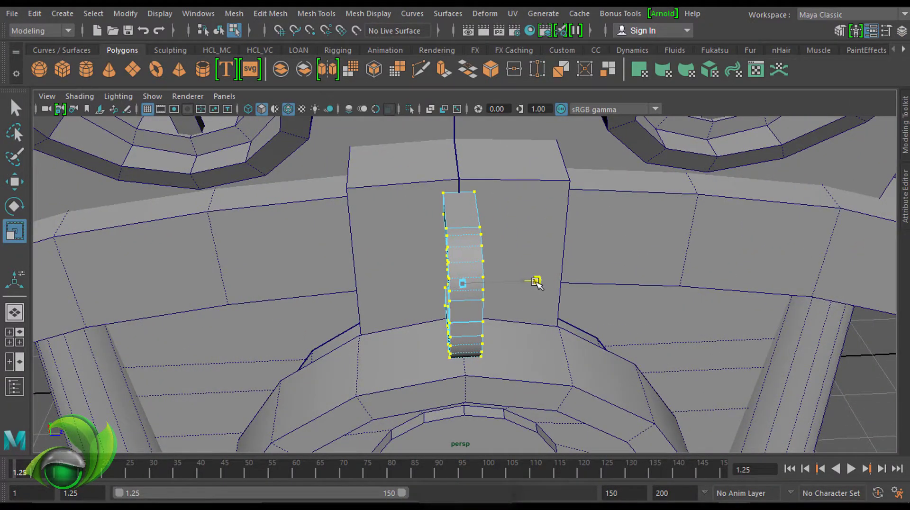
pyautogui.moveTo(536, 282)
pyautogui.keyDown('alt'); pyautogui.mouseDown()
pyautogui.moveTo(619, 219)
pyautogui.moveTo(545, 285)
pyautogui.moveTo(524, 284)
pyautogui.mouseUp(); pyautogui.keyUp('alt')
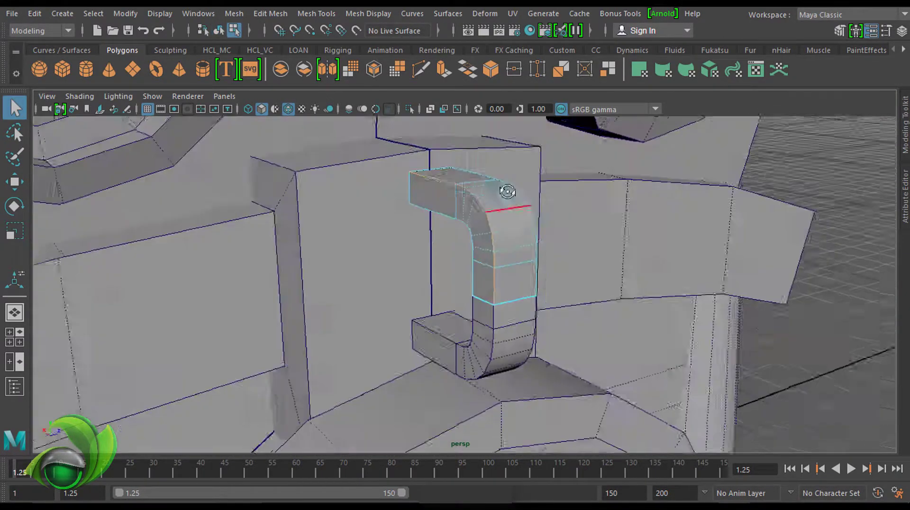
# Step: Delete the lower half of the pipe, leaving a single elbow
pyautogui.keyDown('shift'); pyautogui.click(496, 323); pyautogui.keyUp('shift')
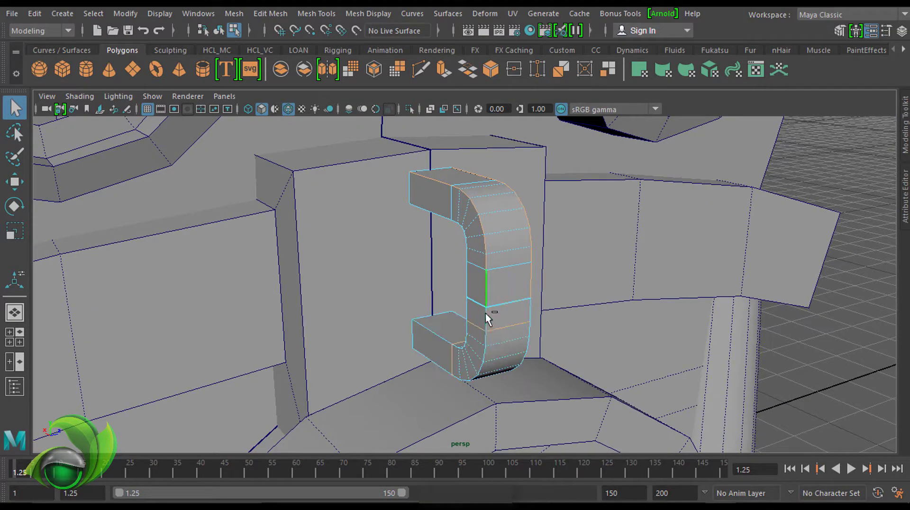
pyautogui.press('F8')
pyautogui.click(517, 334)
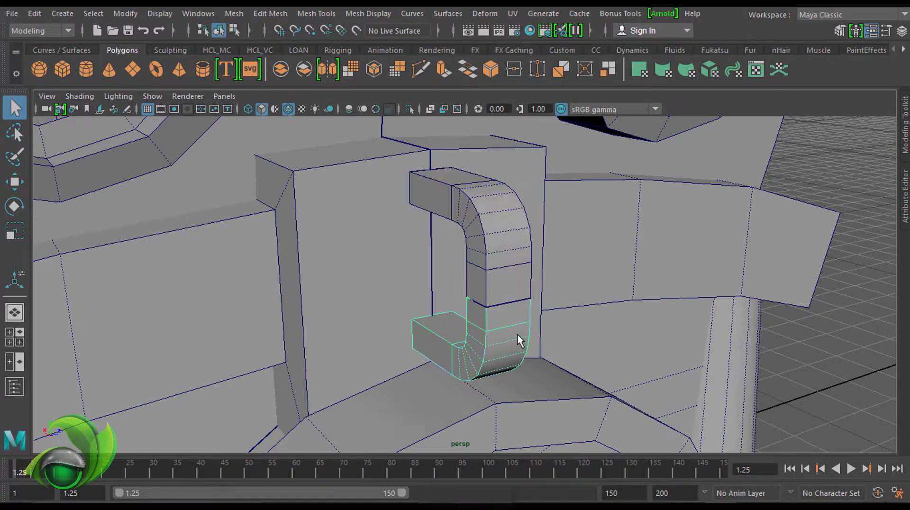
pyautogui.press('Delete')
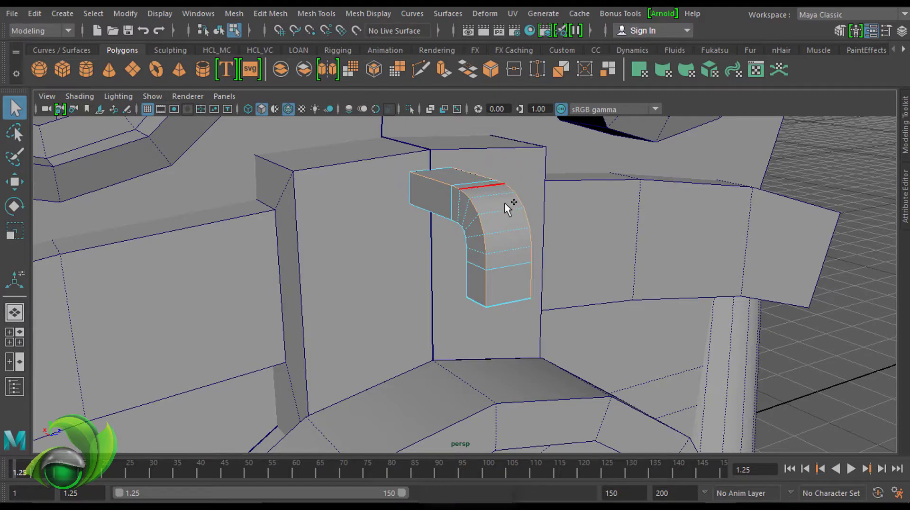
pyautogui.moveTo(505, 203)
pyautogui.keyDown('alt'); pyautogui.mouseDown()
pyautogui.moveTo(465, 149)
pyautogui.moveTo(482, 221)
pyautogui.moveTo(616, 232)
pyautogui.moveTo(550, 242)
pyautogui.moveTo(562, 248)
pyautogui.moveTo(467, 238)
pyautogui.mouseUp(); pyautogui.keyUp('alt')
# Step: Bevel the elbow pipe's edges and close Bevel Options
pyautogui.keyDown('shift'); pyautogui.rightClick(486, 200); pyautogui.keyUp('shift')
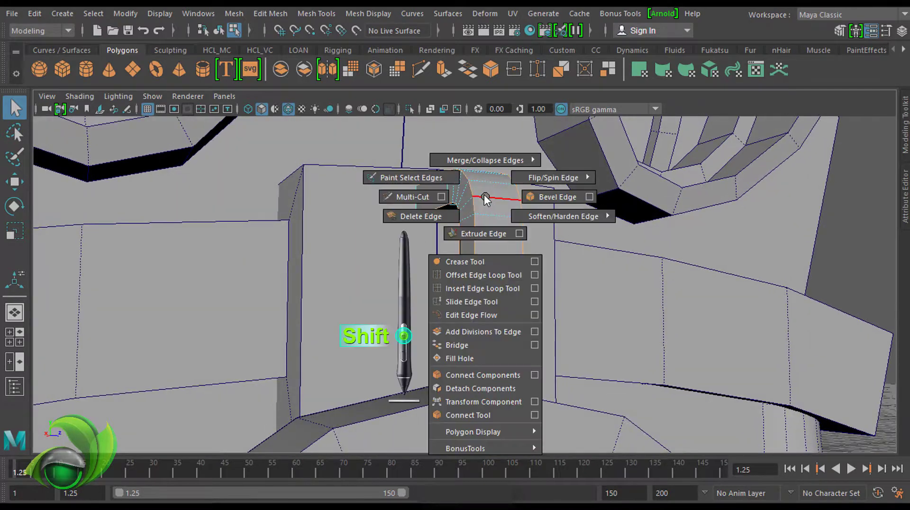
pyautogui.click(589, 196)
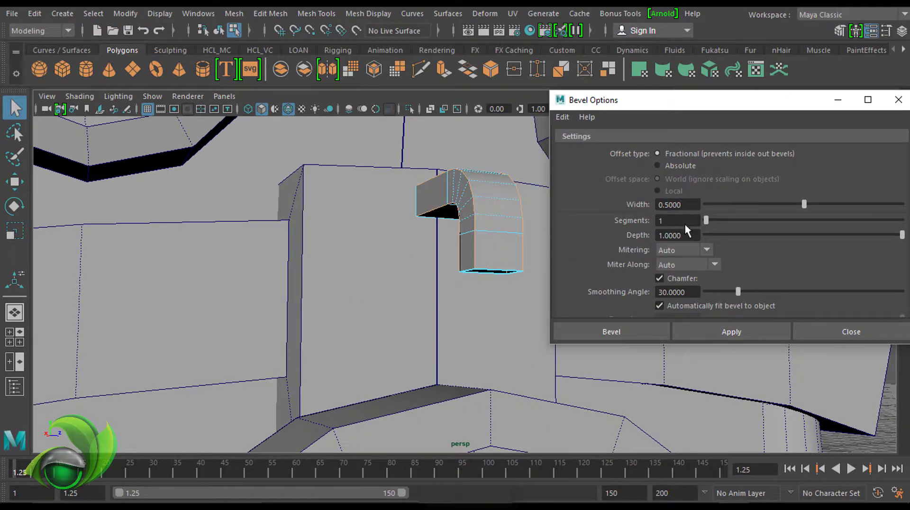
pyautogui.click(732, 332)
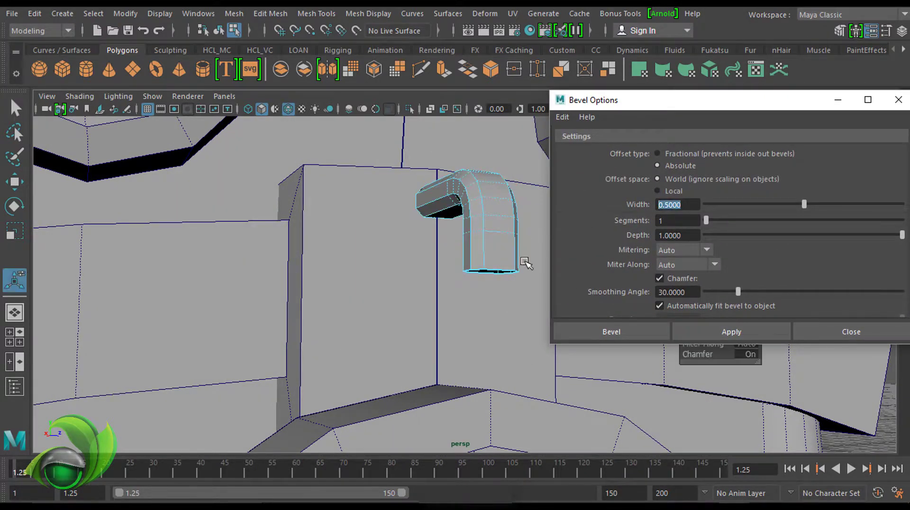
pyautogui.moveTo(524, 260)
pyautogui.keyDown('alt'); pyautogui.mouseDown()
pyautogui.moveTo(579, 316)
pyautogui.moveTo(417, 315)
pyautogui.moveTo(341, 279)
pyautogui.moveTo(422, 321)
pyautogui.mouseUp(); pyautogui.keyUp('alt')
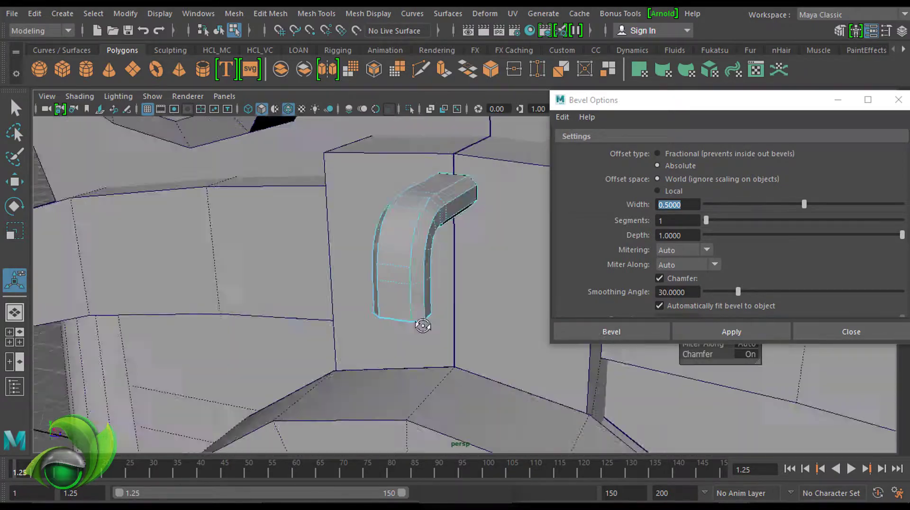
pyautogui.click(898, 99)
pyautogui.keyDown('alt'); pyautogui.moveTo(571, 264); pyautogui.dragTo(550, 247); pyautogui.keyUp('alt')
# Step: Set the pipe copy's Scale Y to -0.522 in the Channel Box to mirror it downward
pyautogui.press('F8')
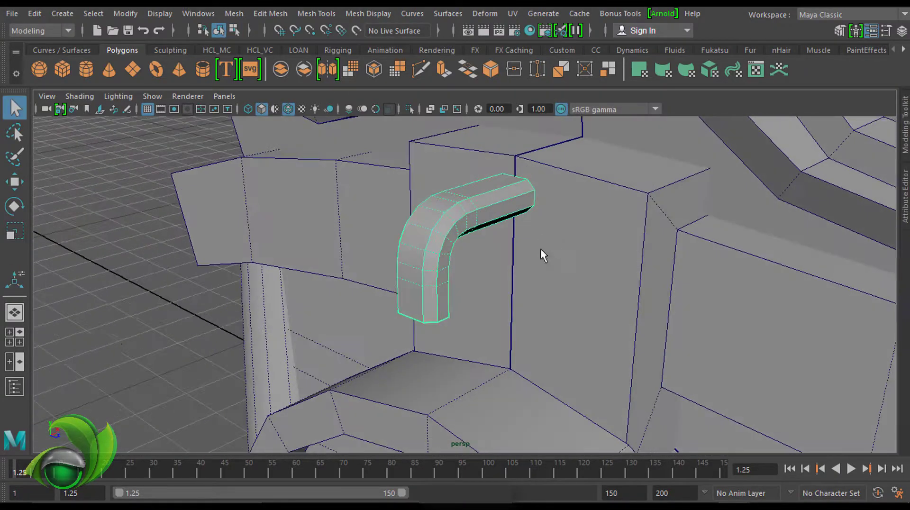
pyautogui.scroll(3, 492, 270)
pyautogui.press('w')
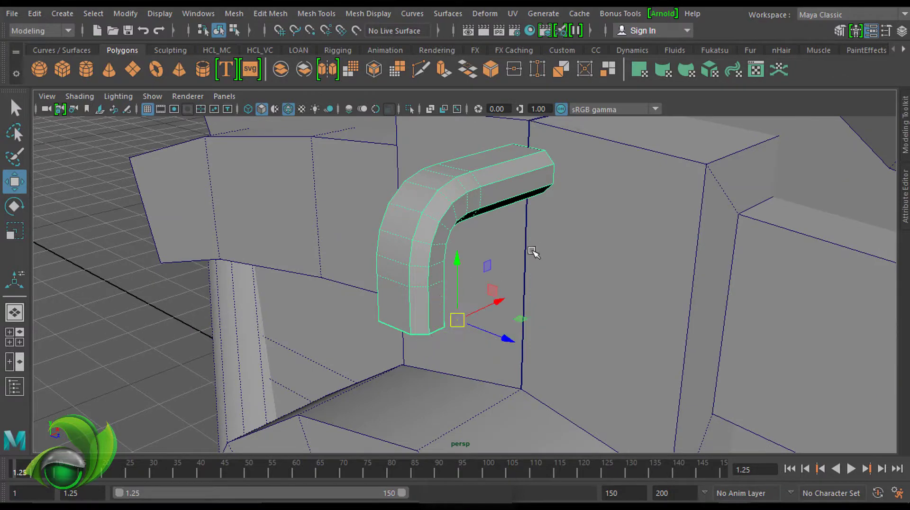
pyautogui.scroll(3, 535, 270)
pyautogui.scroll(-5, 535, 269)
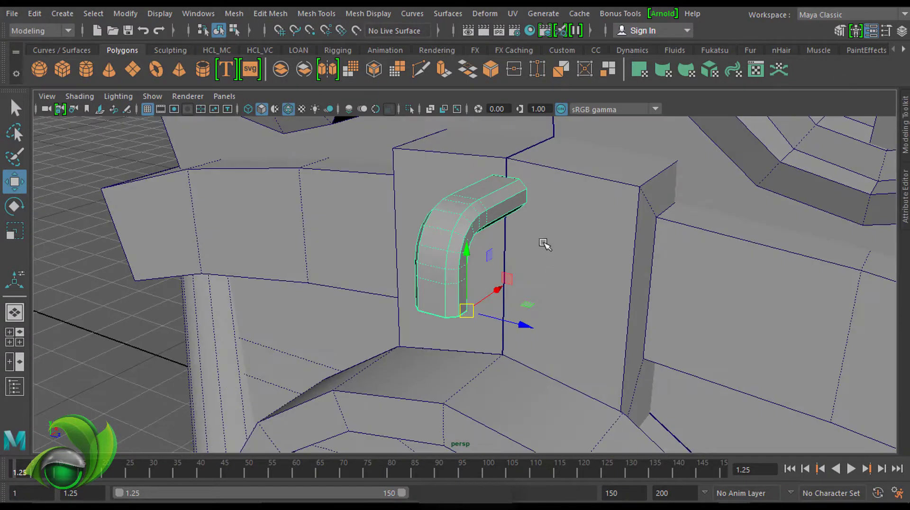
pyautogui.click(902, 30)
pyautogui.moveTo(824, 253)
pyautogui.mouseDown()
pyautogui.moveTo(828, 281)
pyautogui.moveTo(825, 264)
pyautogui.mouseUp()
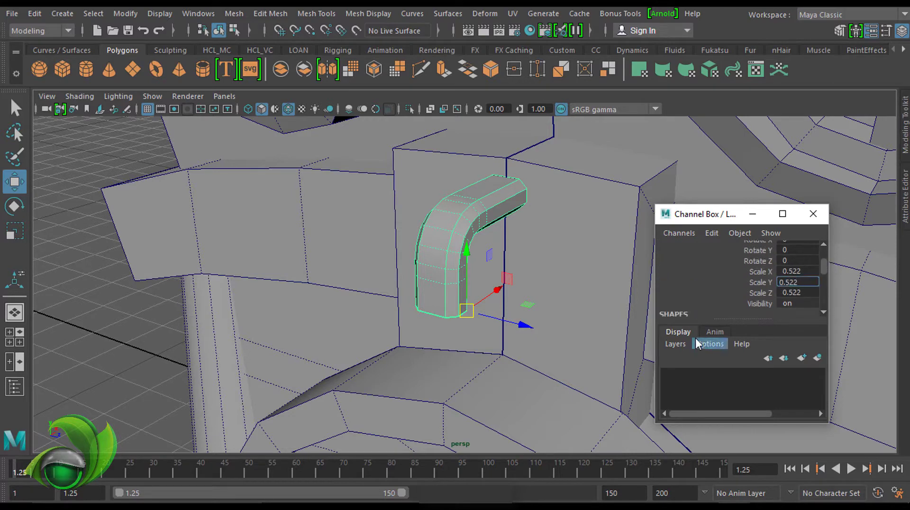
pyautogui.write('-')
pyautogui.press('Return')
# Step: Slide the mirrored copy's vertices to meet the upper pipe, forming the C-shaped handle
pyautogui.moveTo(696, 337)
pyautogui.keyDown('alt'); pyautogui.mouseDown()
pyautogui.moveTo(514, 240)
pyautogui.moveTo(198, 322)
pyautogui.moveTo(420, 228)
pyautogui.mouseUp(); pyautogui.keyUp('alt')
pyautogui.click(421, 228)
pyautogui.keyDown('shift'); pyautogui.click(498, 335); pyautogui.keyUp('shift')
pyautogui.press('w')
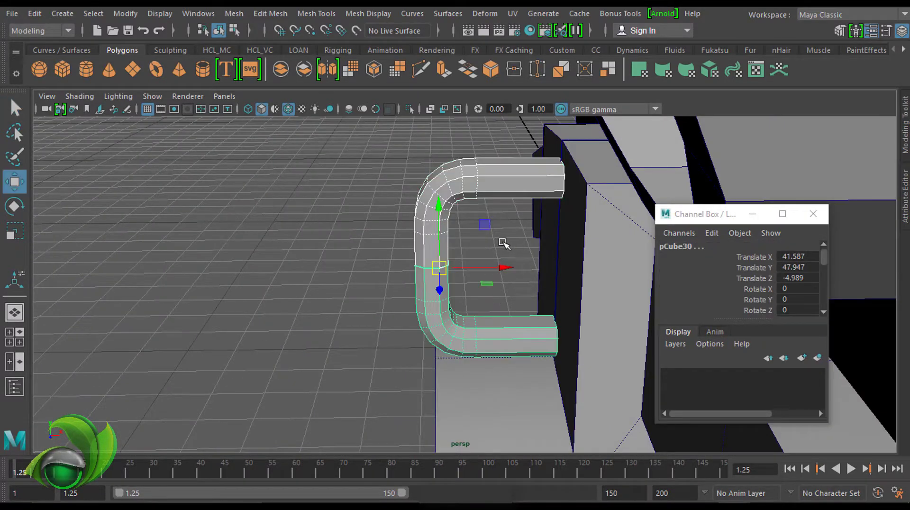
pyautogui.hotkey('ctrl', 'F9')
pyautogui.moveTo(511, 260); pyautogui.dragTo(664, 238)
pyautogui.click(813, 213)
pyautogui.keyDown('alt'); pyautogui.moveTo(814, 214); pyautogui.dragTo(553, 195); pyautogui.keyUp('alt')
pyautogui.press('F8')
pyautogui.press('q')
pyautogui.keyDown('alt'); pyautogui.moveTo(469, 224); pyautogui.dragTo(459, 232); pyautogui.keyUp('alt')
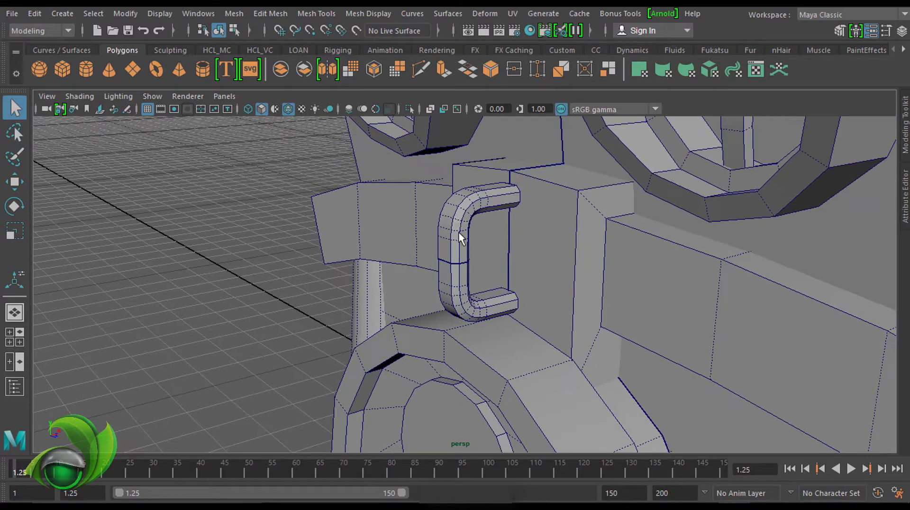
# Step: Combine the two pipe halves, merge their seam vertices, and delete the history
pyautogui.keyDown('shift'); pyautogui.click(467, 291); pyautogui.keyUp('shift')
pyautogui.keyDown('shift'); pyautogui.moveTo(493, 206); pyautogui.dragTo(479, 389, button='right'); pyautogui.keyUp('shift')
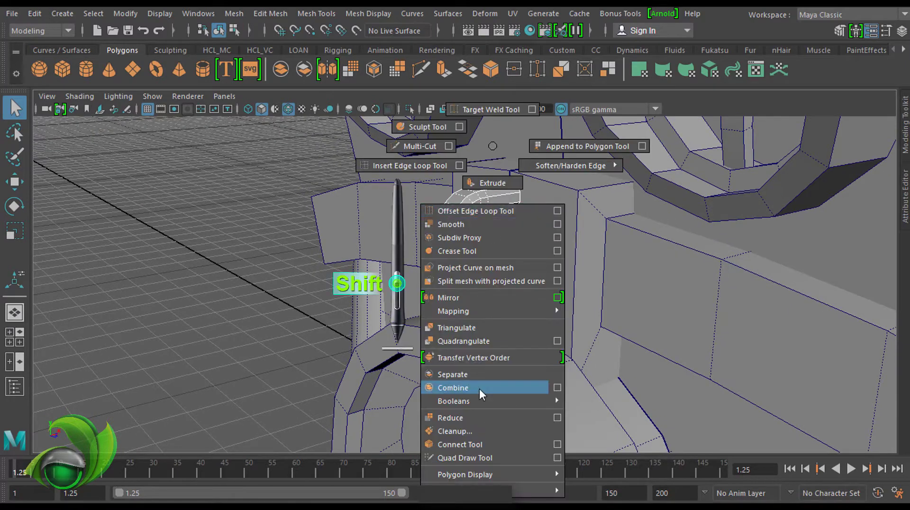
pyautogui.keyDown('alt'); pyautogui.moveTo(479, 389); pyautogui.dragTo(531, 224); pyautogui.keyUp('alt')
pyautogui.keyDown('shift'); pyautogui.moveTo(481, 225); pyautogui.dragTo(539, 175, button='right'); pyautogui.keyUp('shift')
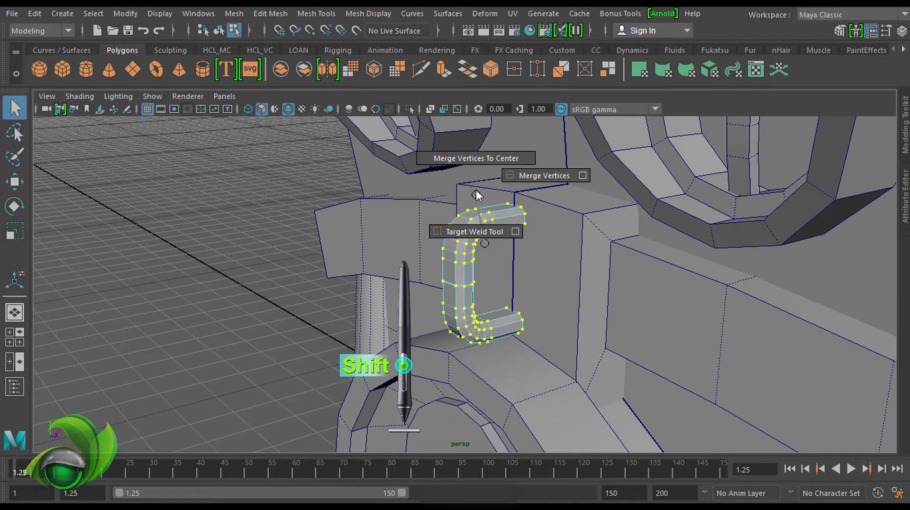
pyautogui.moveTo(547, 178)
pyautogui.keyDown('alt'); pyautogui.mouseDown()
pyautogui.moveTo(561, 187)
pyautogui.moveTo(494, 206)
pyautogui.mouseUp(); pyautogui.keyUp('alt')
pyautogui.press('F8')
pyautogui.press('q')
pyautogui.click(35, 13)
pyautogui.click(239, 181)
# Step: Duplicate the C-shaped pipe, rotate the copy horizontal, and lower it beneath the original
pyautogui.hotkey('ctrl', 'd')
pyautogui.press('e')
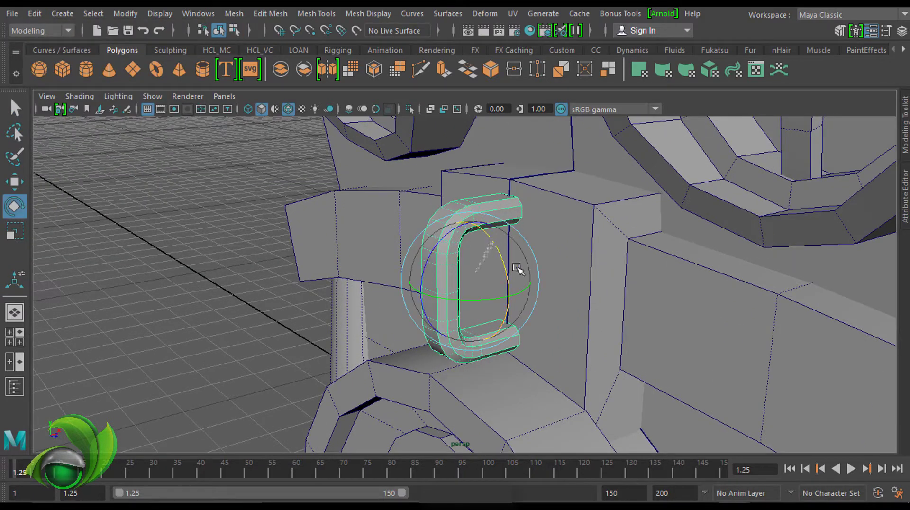
pyautogui.moveTo(514, 264)
pyautogui.mouseDown()
pyautogui.moveTo(548, 315)
pyautogui.moveTo(550, 298)
pyautogui.mouseUp()
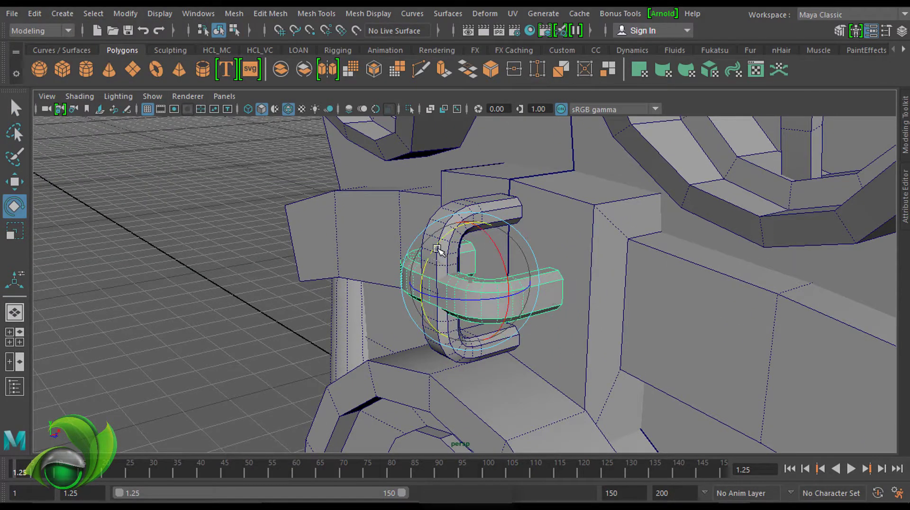
pyautogui.moveTo(437, 248)
pyautogui.mouseDown()
pyautogui.moveTo(474, 216)
pyautogui.moveTo(463, 205)
pyautogui.mouseUp()
pyautogui.press('w')
pyautogui.moveTo(508, 256)
pyautogui.mouseDown()
pyautogui.moveTo(508, 289)
pyautogui.moveTo(653, 296)
pyautogui.moveTo(487, 305)
pyautogui.moveTo(525, 289)
pyautogui.moveTo(650, 297)
pyautogui.moveTo(587, 310)
pyautogui.moveTo(433, 229)
pyautogui.moveTo(477, 262)
pyautogui.moveTo(609, 248)
pyautogui.moveTo(457, 223)
pyautogui.moveTo(425, 193)
pyautogui.moveTo(476, 191)
pyautogui.mouseUp()
# Step: Delete the upper and lower elbow face loops from the pipe copy, leaving straight stubs
pyautogui.press('q')
pyautogui.click(458, 222)
pyautogui.scroll(3, 539, 136)
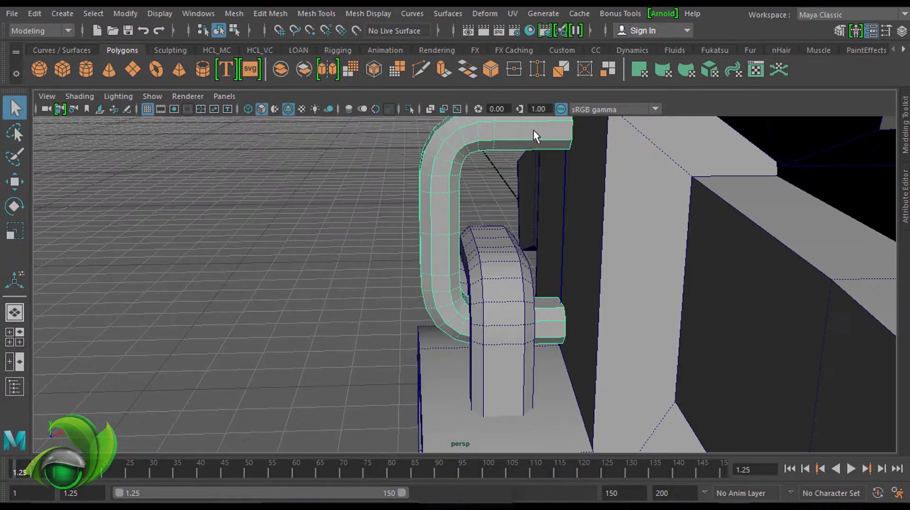
pyautogui.keyDown('alt'); pyautogui.moveTo(539, 136); pyautogui.dragTo(534, 186, button='middle'); pyautogui.keyUp('alt')
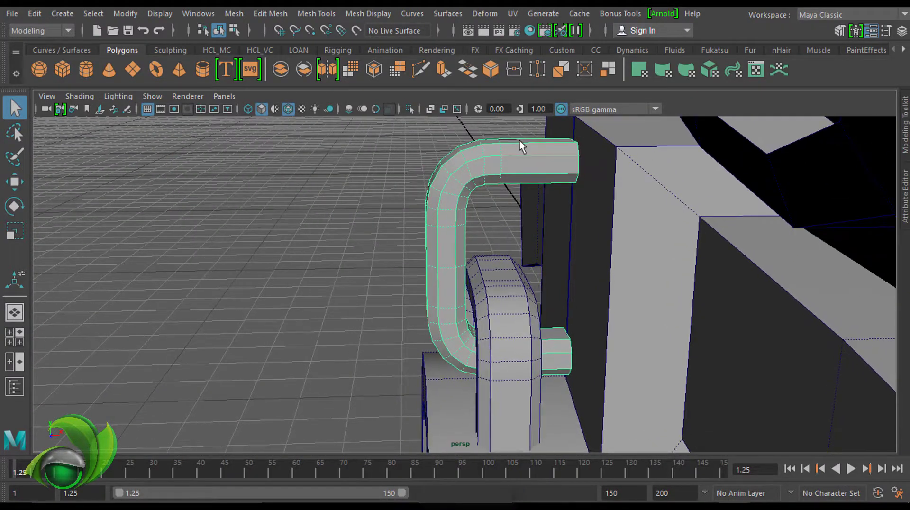
pyautogui.keyDown('alt'); pyautogui.moveTo(473, 152); pyautogui.dragTo(453, 179); pyautogui.keyUp('alt')
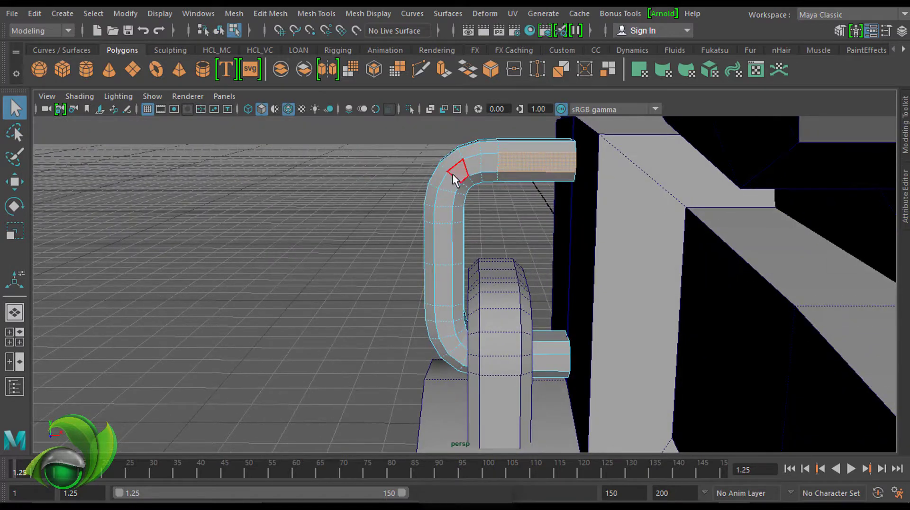
pyautogui.doubleClick(449, 210)
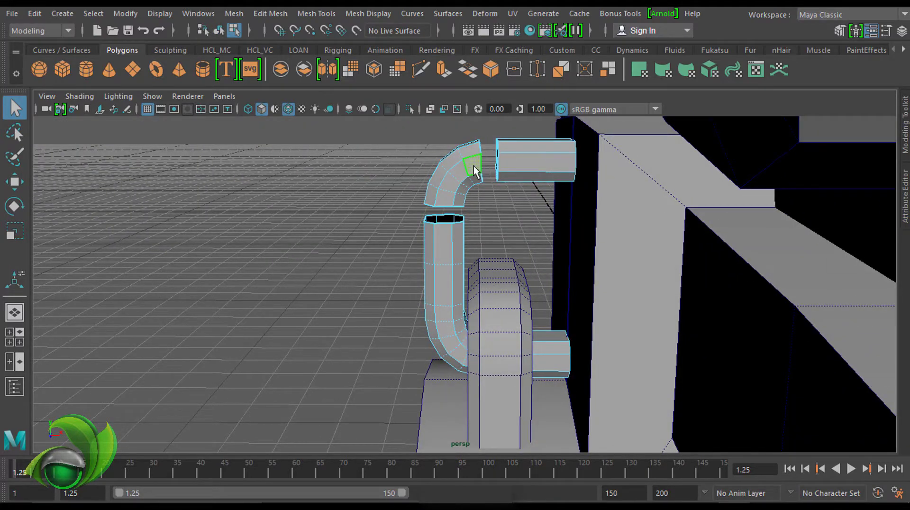
pyautogui.press('Delete')
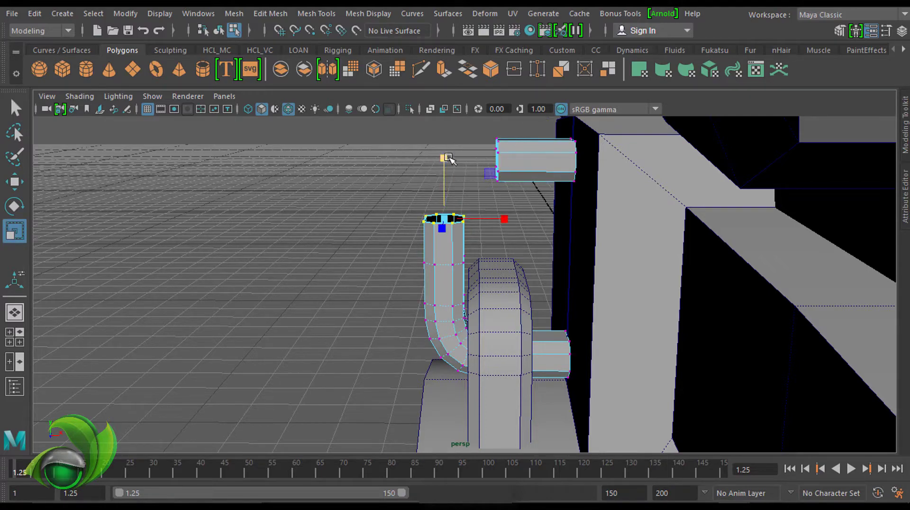
pyautogui.moveTo(449, 158)
pyautogui.keyDown('alt'); pyautogui.mouseDown()
pyautogui.moveTo(480, 162)
pyautogui.moveTo(459, 177)
pyautogui.mouseUp(); pyautogui.keyUp('alt')
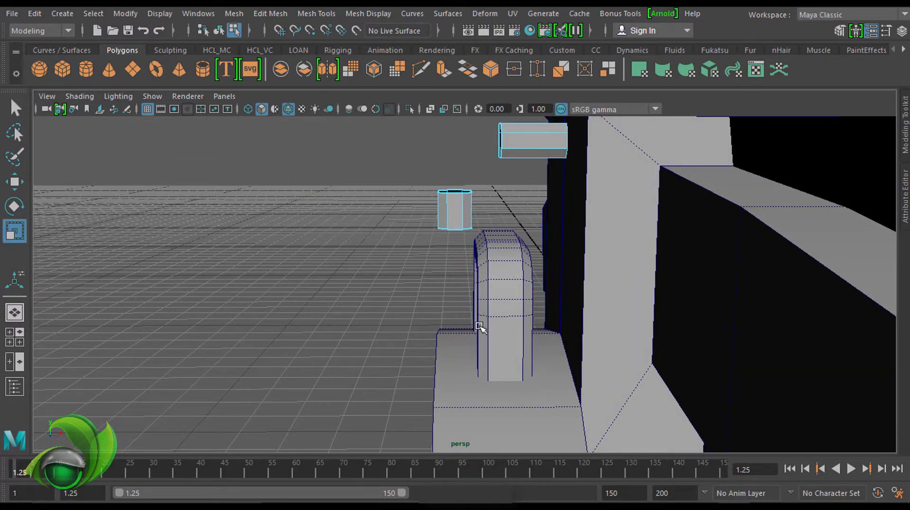
pyautogui.press('Delete')
# Step: Rotate the stubs and snap them onto the corner vertex beside the other mesh
pyautogui.moveTo(658, 417)
pyautogui.keyDown('alt'); pyautogui.mouseDown()
pyautogui.moveTo(640, 198)
pyautogui.moveTo(507, 173)
pyautogui.mouseUp(); pyautogui.keyUp('alt')
pyautogui.press('F8')
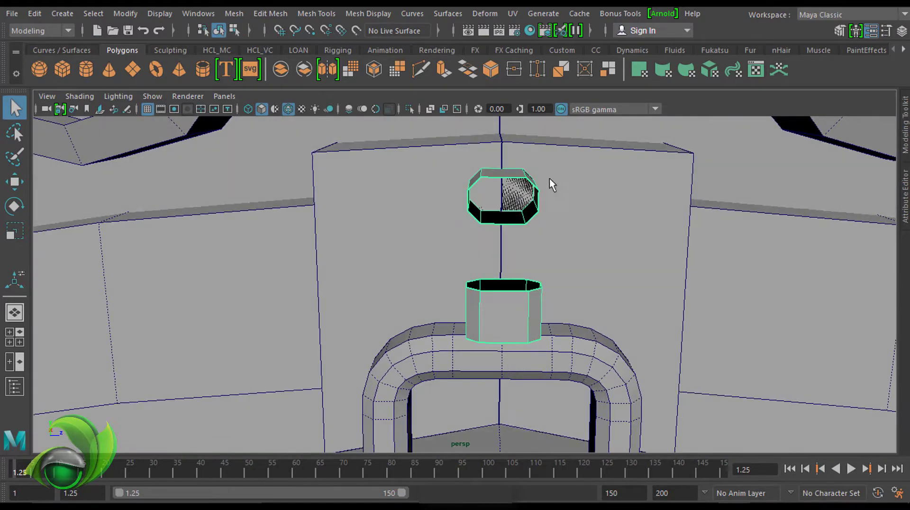
pyautogui.keyDown('alt'); pyautogui.moveTo(587, 127); pyautogui.dragTo(547, 144); pyautogui.keyUp('alt')
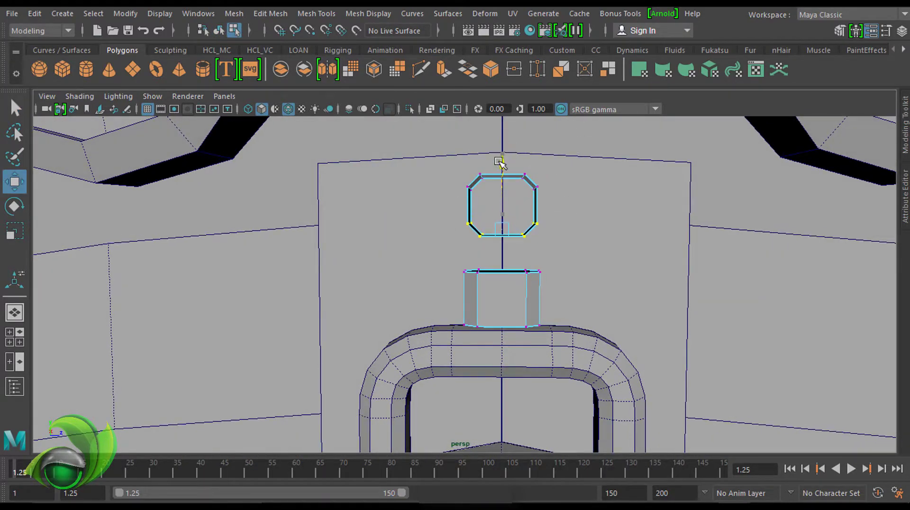
pyautogui.moveTo(535, 174)
pyautogui.keyDown('alt'); pyautogui.mouseDown()
pyautogui.moveTo(433, 189)
pyautogui.moveTo(545, 220)
pyautogui.moveTo(468, 180)
pyautogui.moveTo(457, 215)
pyautogui.mouseUp(); pyautogui.keyUp('alt')
pyautogui.moveTo(524, 189)
pyautogui.keyDown('alt'); pyautogui.mouseDown()
pyautogui.moveTo(532, 209)
pyautogui.moveTo(460, 244)
pyautogui.mouseUp(); pyautogui.keyUp('alt')
pyautogui.press('e')
pyautogui.moveTo(427, 214)
pyautogui.mouseDown()
pyautogui.moveTo(535, 179)
pyautogui.moveTo(549, 205)
pyautogui.moveTo(531, 225)
pyautogui.mouseUp()
pyautogui.press('w')
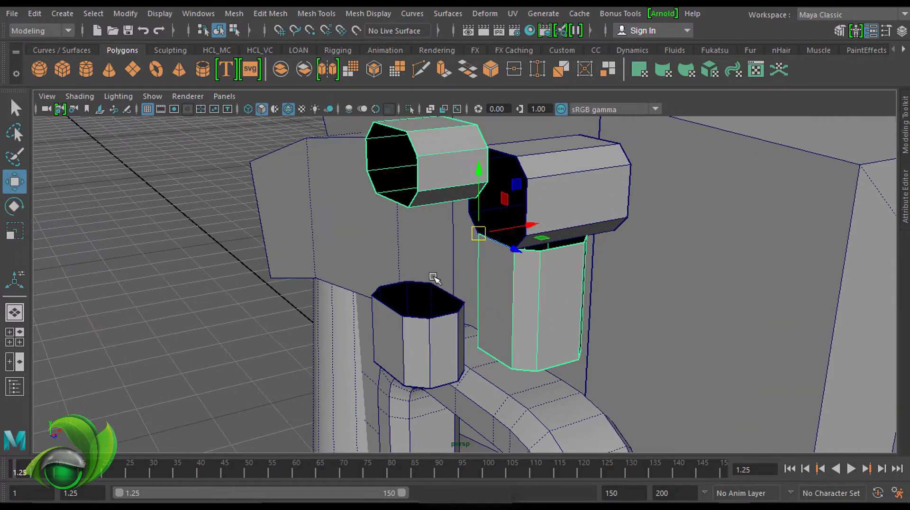
pyautogui.moveTo(434, 278); pyautogui.dragTo(370, 294, button='middle')
pyautogui.keyDown('alt'); pyautogui.moveTo(471, 244); pyautogui.dragTo(482, 240); pyautogui.keyUp('alt')
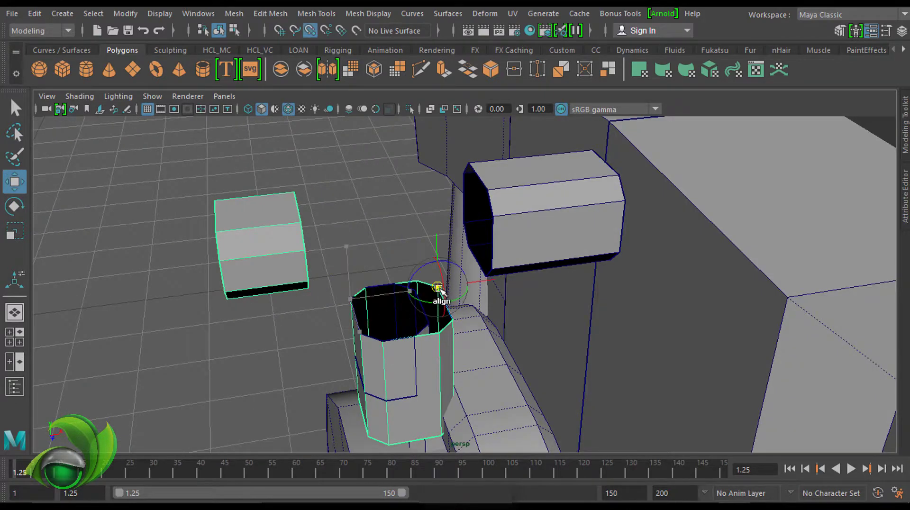
pyautogui.moveTo(436, 291); pyautogui.dragTo(412, 281, button='middle')
pyautogui.keyDown('alt'); pyautogui.moveTo(413, 281); pyautogui.dragTo(404, 211); pyautogui.keyUp('alt')
# Step: Delete the stray cube, then combine the upright and horizontal stubs into one mesh
pyautogui.press('Delete')
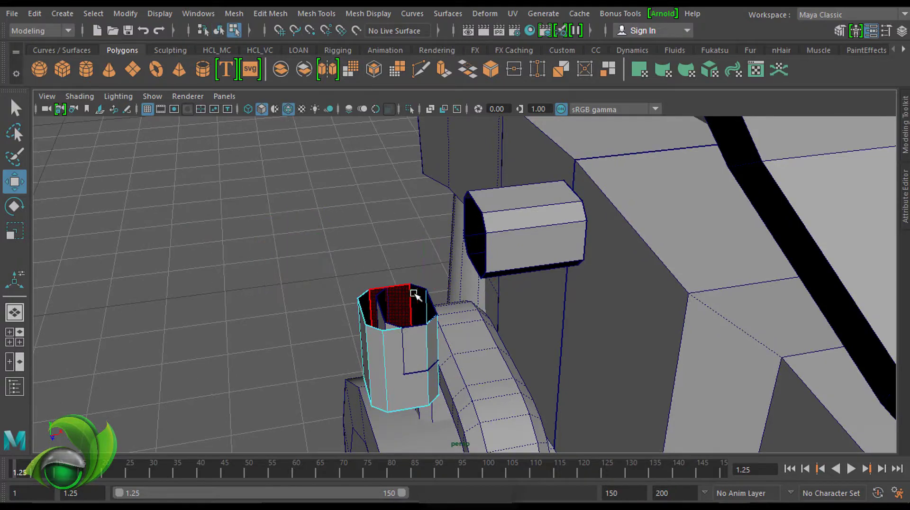
pyautogui.press('q')
pyautogui.press('F8')
pyautogui.click(405, 323)
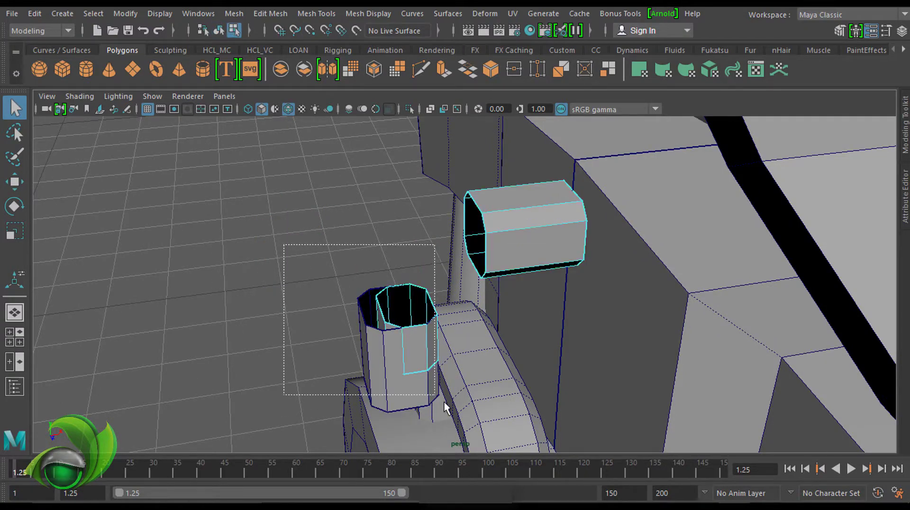
pyautogui.moveTo(444, 404); pyautogui.dragTo(434, 395)
pyautogui.moveTo(400, 319)
pyautogui.keyDown('alt'); pyautogui.mouseDown()
pyautogui.moveTo(612, 205)
pyautogui.moveTo(489, 195)
pyautogui.moveTo(530, 154)
pyautogui.moveTo(403, 292)
pyautogui.mouseUp(); pyautogui.keyUp('alt')
pyautogui.press('F8')
pyautogui.click(403, 292)
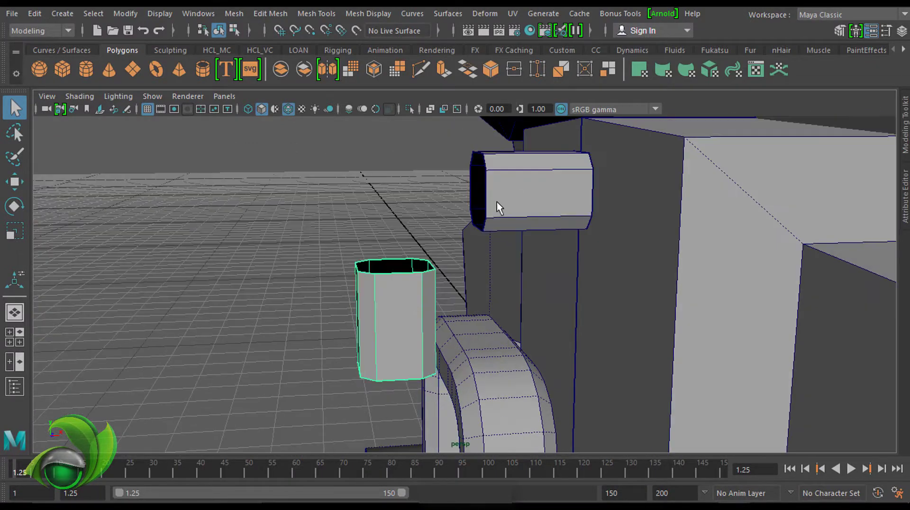
pyautogui.keyDown('shift'); pyautogui.click(497, 207); pyautogui.keyUp('shift')
pyautogui.keyDown('shift'); pyautogui.moveTo(471, 180); pyautogui.dragTo(435, 374, button='right'); pyautogui.keyUp('shift')
pyautogui.click(34, 13)
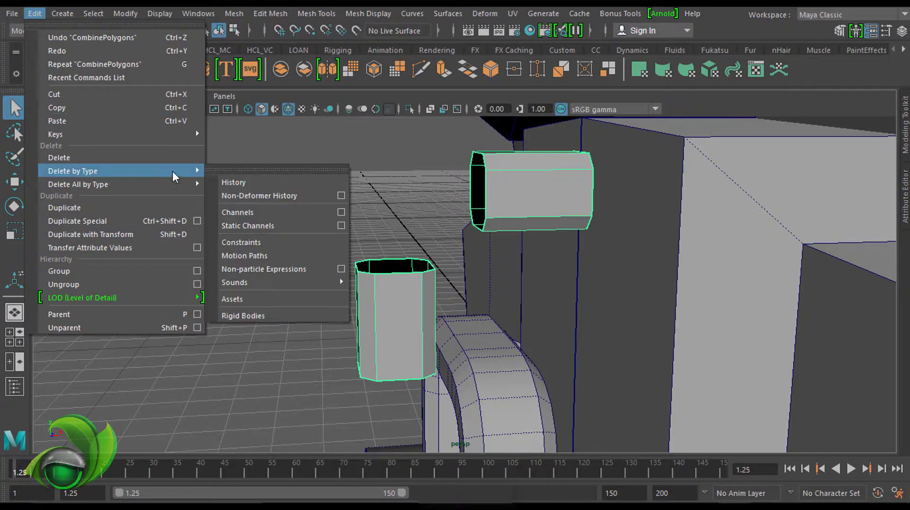
# Step: Clear the combined stubs' history and trial a Bridge between their ends, then undo it
pyautogui.click(280, 182)
pyautogui.keyDown('shift'); pyautogui.moveTo(470, 183); pyautogui.dragTo(571, 313, button='right'); pyautogui.keyUp('shift')
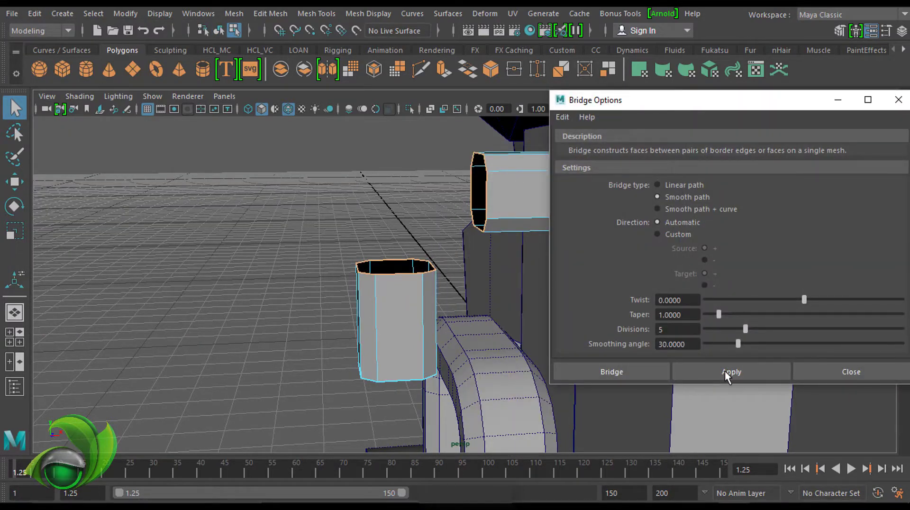
pyautogui.click(725, 371)
pyautogui.moveTo(315, 230)
pyautogui.keyDown('alt'); pyautogui.mouseDown()
pyautogui.moveTo(675, 232)
pyautogui.moveTo(660, 228)
pyautogui.mouseUp(); pyautogui.keyUp('alt')
pyautogui.keyDown('alt'); pyautogui.moveTo(661, 228); pyautogui.dragTo(498, 256, button='right'); pyautogui.keyUp('alt')
pyautogui.moveTo(498, 256)
pyautogui.keyDown('alt'); pyautogui.mouseDown(button='middle')
pyautogui.moveTo(483, 234)
pyautogui.moveTo(421, 212)
pyautogui.mouseUp(button='middle'); pyautogui.keyUp('alt')
pyautogui.hotkey('ctrl', 'z')
# Step: Select the cylinder's top edge loop and the box's end loop, test a bridge, and undo
pyautogui.press('q')
pyautogui.press('F9')
pyautogui.keyDown('alt'); pyautogui.moveTo(464, 187); pyautogui.dragTo(478, 313, button='middle'); pyautogui.keyUp('alt')
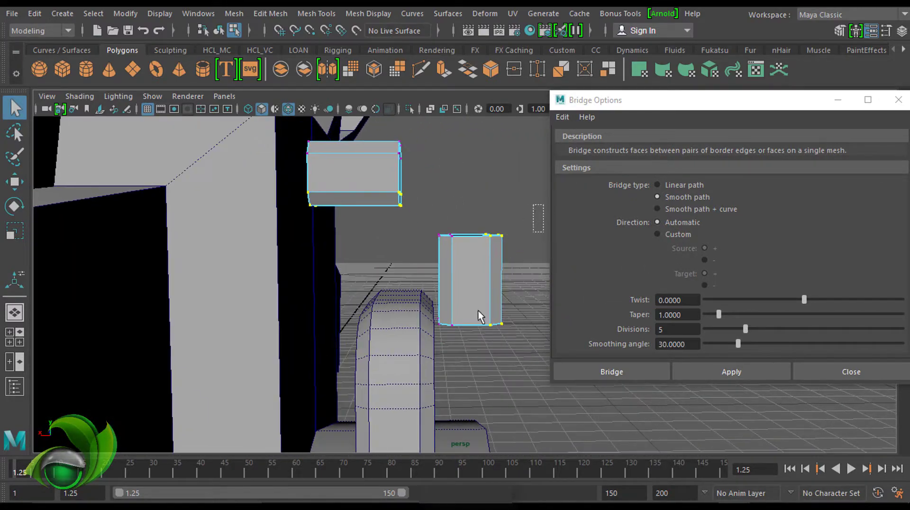
pyautogui.press('w')
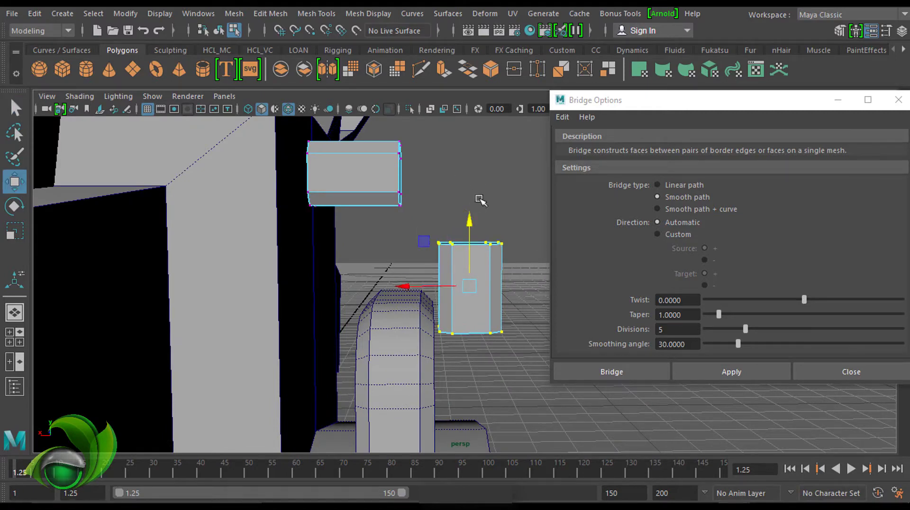
pyautogui.click(463, 246)
pyautogui.keyDown('shift'); pyautogui.click(421, 183); pyautogui.keyUp('shift')
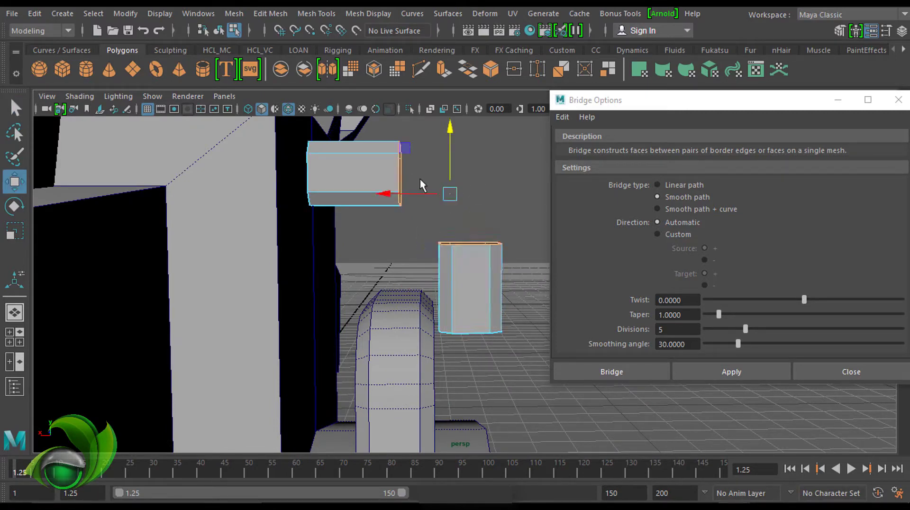
pyautogui.click(721, 366)
pyautogui.keyDown('alt'); pyautogui.moveTo(536, 298); pyautogui.dragTo(500, 260, button='middle'); pyautogui.keyUp('alt')
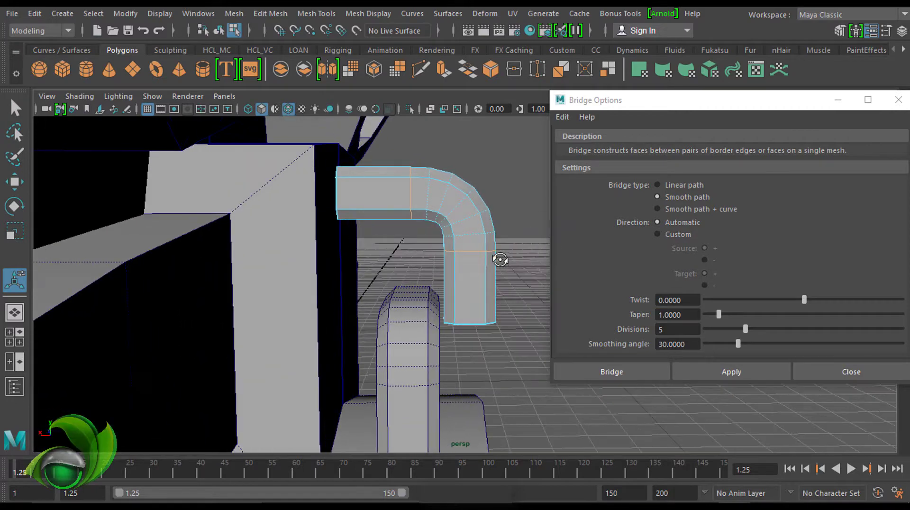
pyautogui.hotkey('ctrl', 'z')
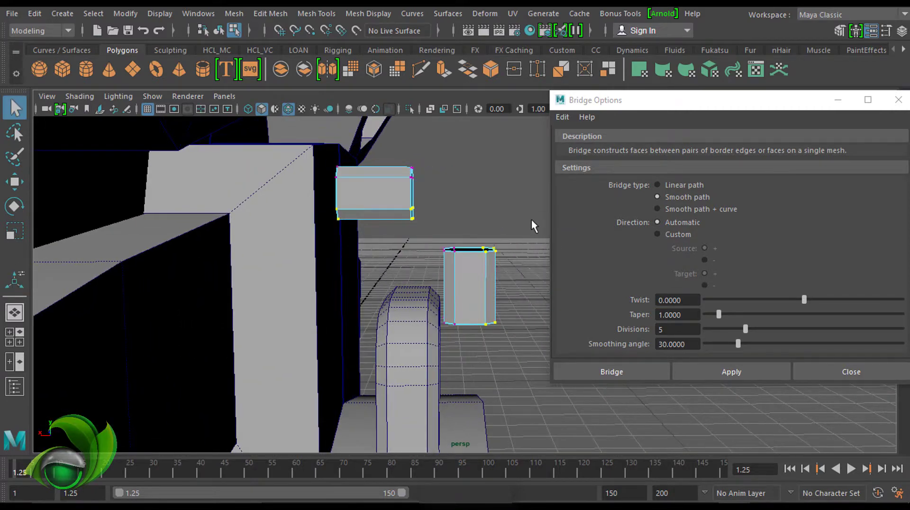
# Step: Build the smooth bridge elbow between box and cylinder and raise its bottom edge ring
pyautogui.press('w')
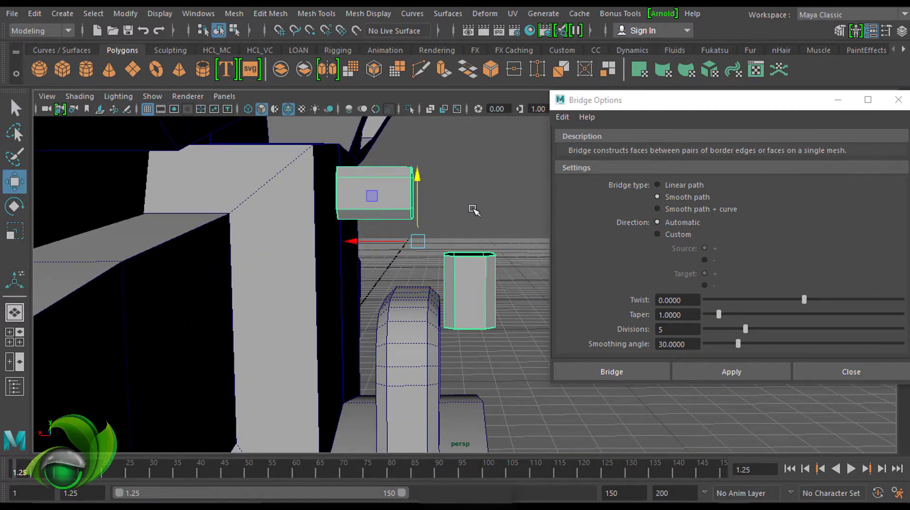
pyautogui.click(699, 370)
pyautogui.keyDown('alt'); pyautogui.moveTo(508, 318); pyautogui.dragTo(411, 230, button='middle'); pyautogui.keyUp('alt')
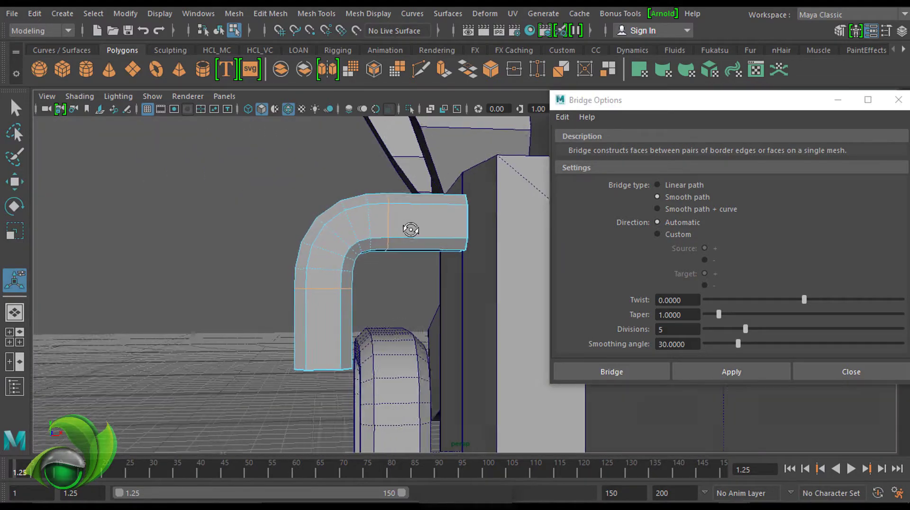
pyautogui.moveTo(411, 230)
pyautogui.keyDown('alt'); pyautogui.mouseDown()
pyautogui.moveTo(365, 237)
pyautogui.moveTo(386, 270)
pyautogui.mouseUp(); pyautogui.keyUp('alt')
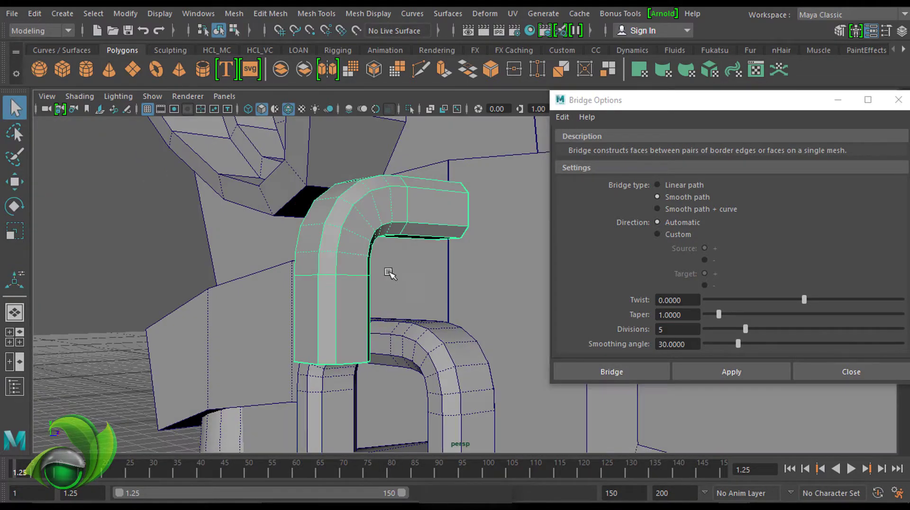
pyautogui.press('w')
pyautogui.keyDown('alt'); pyautogui.moveTo(309, 284); pyautogui.dragTo(335, 230); pyautogui.keyUp('alt')
pyautogui.moveTo(337, 261)
pyautogui.mouseDown()
pyautogui.moveTo(339, 242)
pyautogui.moveTo(368, 252)
pyautogui.mouseUp()
pyautogui.moveTo(322, 328)
pyautogui.keyDown('alt'); pyautogui.mouseDown()
pyautogui.moveTo(382, 247)
pyautogui.moveTo(398, 256)
pyautogui.mouseUp(); pyautogui.keyUp('alt')
pyautogui.click(899, 100)
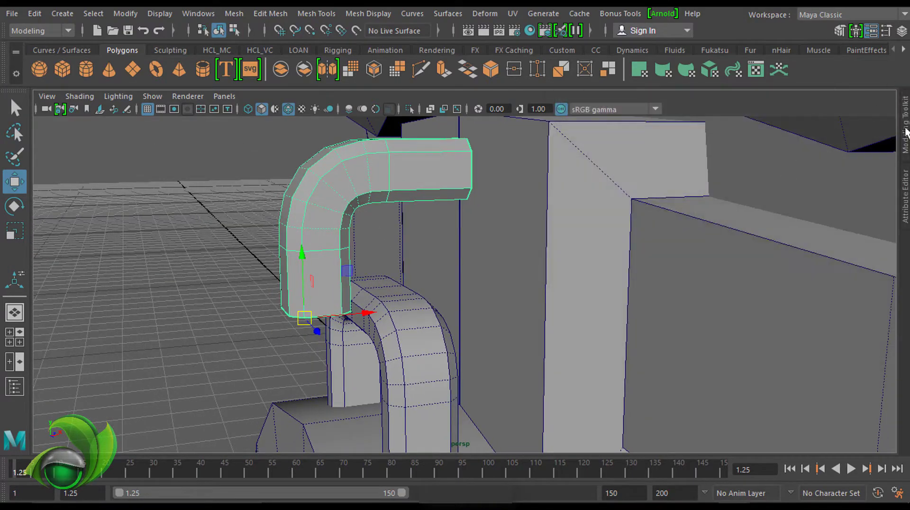
pyautogui.click(901, 31)
# Step: Negate the pipe's Scale Y in the Channel Box to flip it vertically
pyautogui.moveTo(777, 283); pyautogui.dragTo(778, 346)
pyautogui.write('-1')
pyautogui.press('Return')
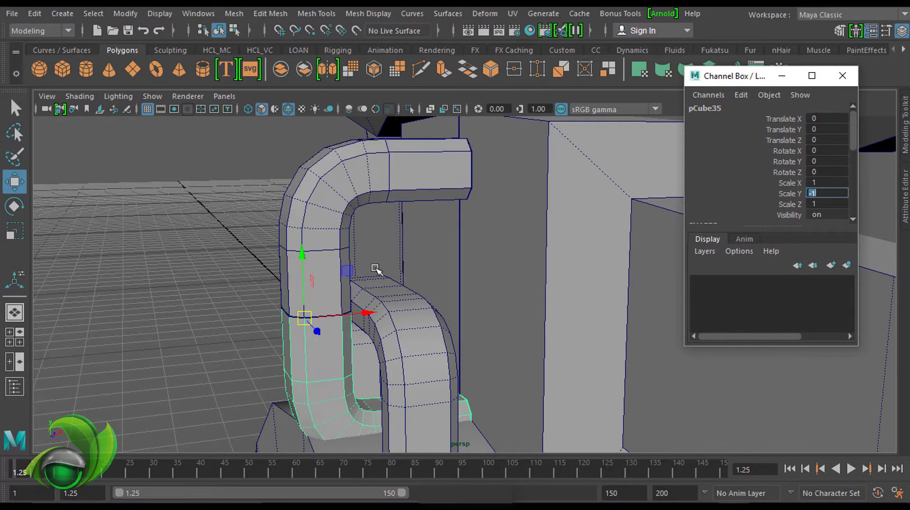
pyautogui.press('q')
pyautogui.moveTo(374, 267)
pyautogui.keyDown('alt'); pyautogui.mouseDown()
pyautogui.moveTo(427, 213)
pyautogui.moveTo(407, 188)
pyautogui.moveTo(388, 265)
pyautogui.mouseUp(); pyautogui.keyUp('alt')
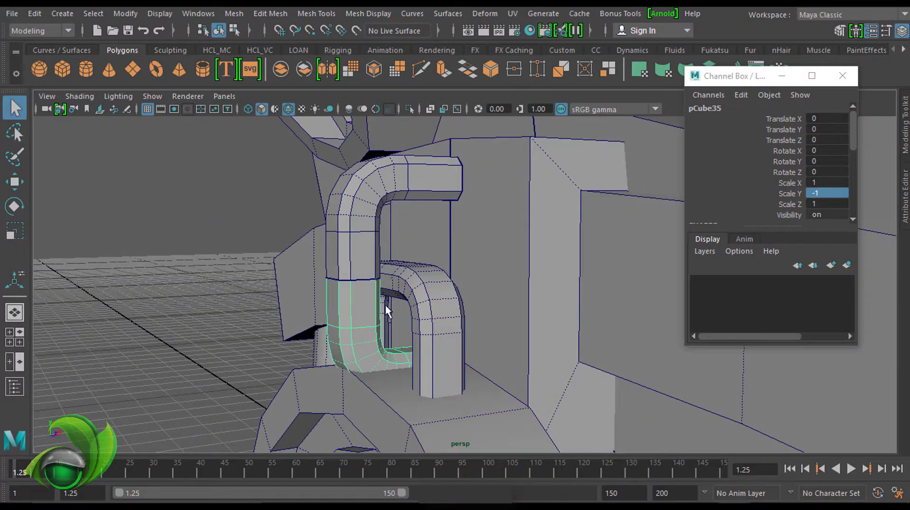
# Step: Select the upper pipe elbow's bottom vertices and frame the pipe's lower end
pyautogui.click(315, 204)
pyautogui.click(365, 237)
pyautogui.click(34, 13)
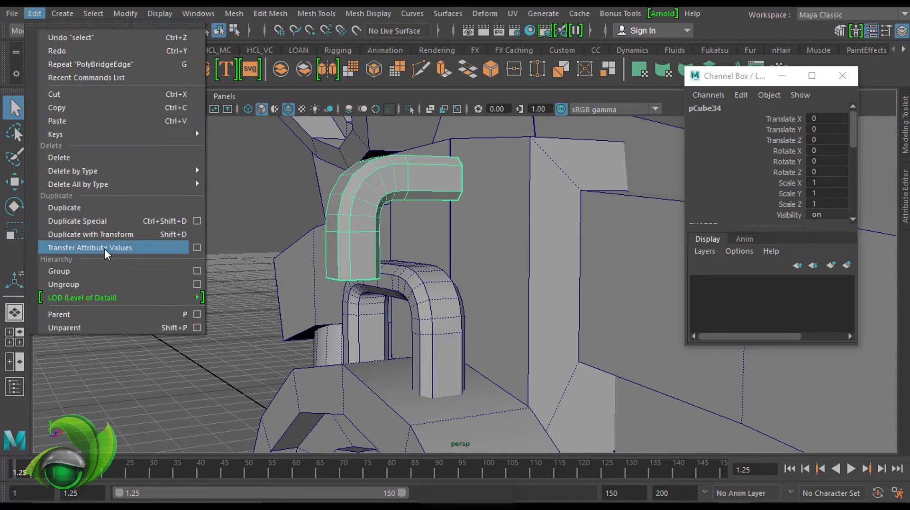
pyautogui.keyDown('alt'); pyautogui.moveTo(142, 285); pyautogui.dragTo(469, 225); pyautogui.keyUp('alt')
pyautogui.press('F9')
pyautogui.moveTo(318, 261); pyautogui.dragTo(423, 306)
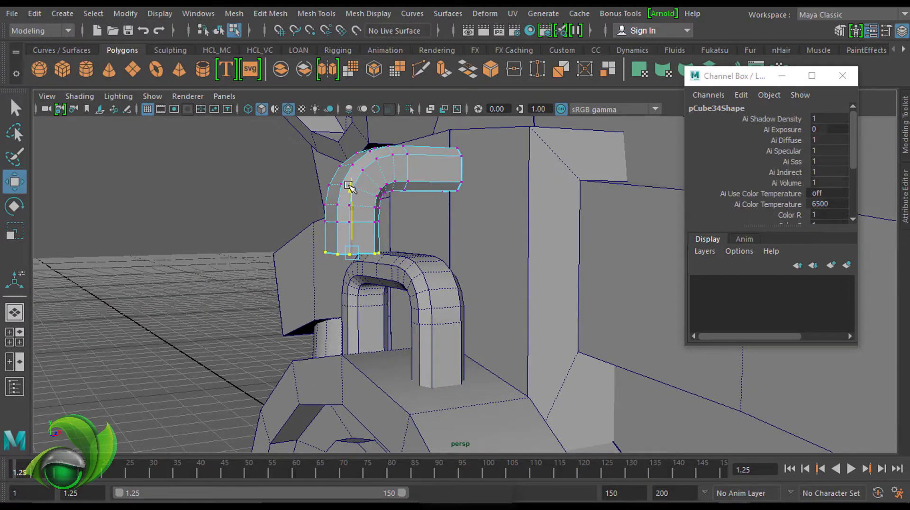
pyautogui.moveTo(349, 185)
pyautogui.keyDown('alt'); pyautogui.mouseDown()
pyautogui.moveTo(426, 142)
pyautogui.moveTo(403, 260)
pyautogui.moveTo(427, 184)
pyautogui.moveTo(484, 157)
pyautogui.moveTo(462, 164)
pyautogui.mouseUp(); pyautogui.keyUp('alt')
pyautogui.press('F8')
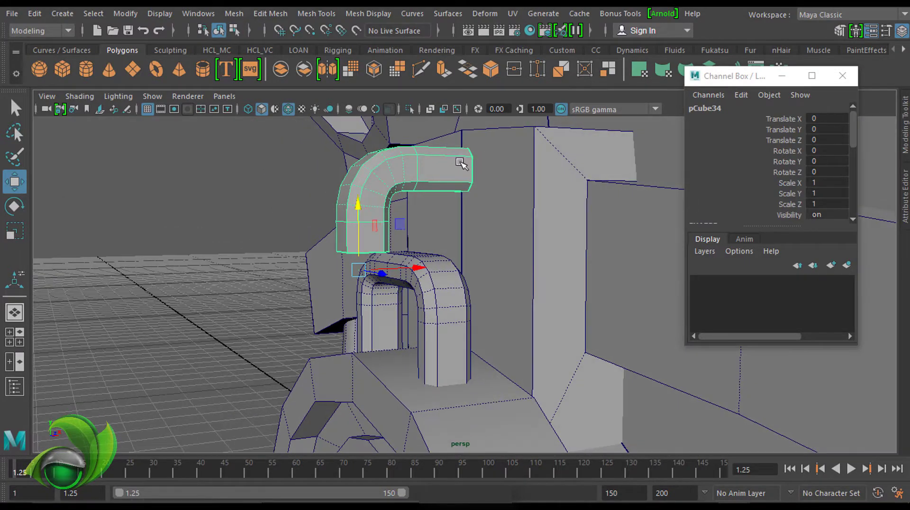
pyautogui.keyDown('alt'); pyautogui.moveTo(392, 183); pyautogui.dragTo(260, 244); pyautogui.keyUp('alt')
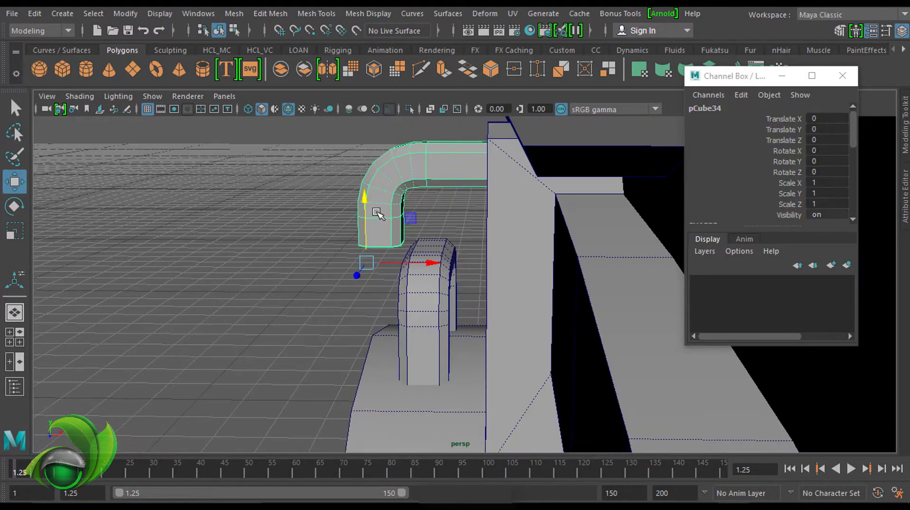
pyautogui.keyDown('alt'); pyautogui.moveTo(369, 214); pyautogui.dragTo(326, 205); pyautogui.keyUp('alt')
pyautogui.scroll(5, 271, 248)
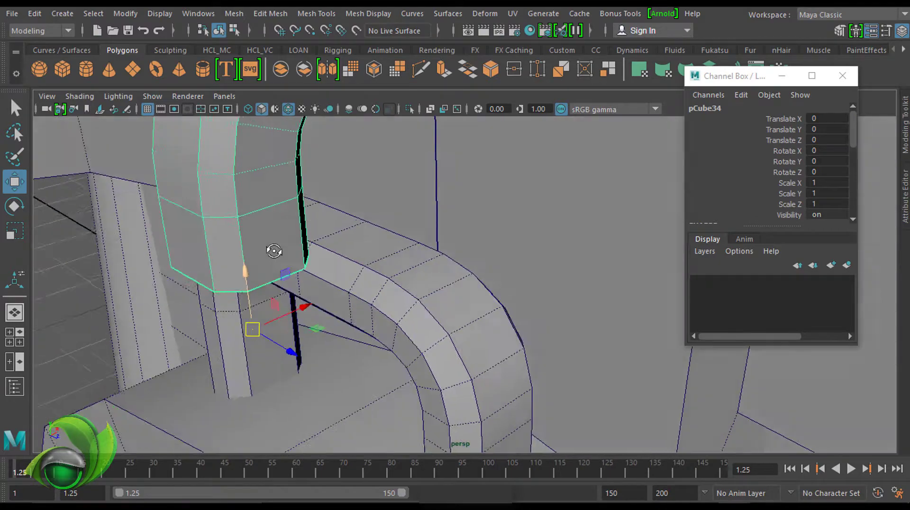
pyautogui.moveTo(270, 248)
pyautogui.keyDown('alt'); pyautogui.mouseDown()
pyautogui.moveTo(291, 220)
pyautogui.moveTo(427, 218)
pyautogui.mouseUp(); pyautogui.keyUp('alt')
# Step: Duplicate the upper elbow and set the copy's Scale Y to -1 below the original
pyautogui.click(35, 13)
pyautogui.click(62, 209)
pyautogui.click(827, 193)
pyautogui.write('-1')
pyautogui.press('Return')
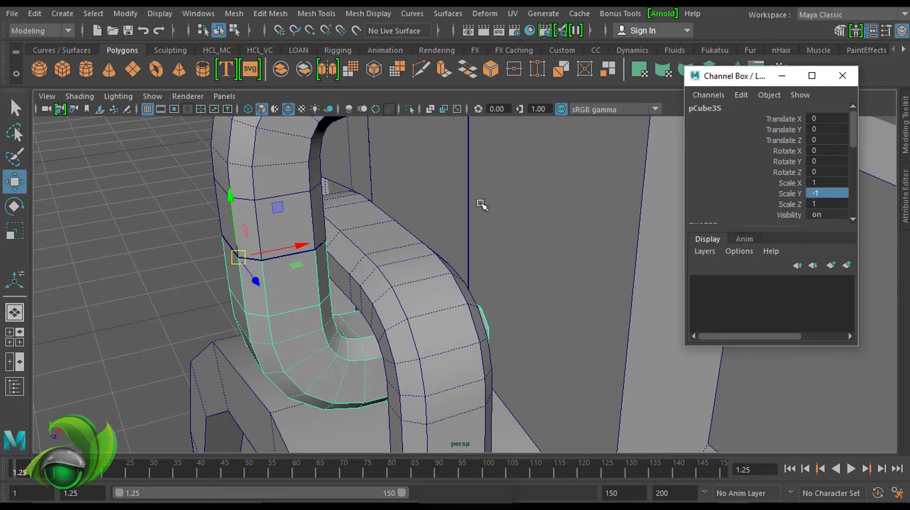
pyautogui.moveTo(483, 203)
pyautogui.keyDown('alt'); pyautogui.mouseDown()
pyautogui.moveTo(578, 157)
pyautogui.moveTo(490, 258)
pyautogui.mouseUp(); pyautogui.keyUp('alt')
pyautogui.click(493, 209)
pyautogui.click(454, 359)
pyautogui.keyDown('alt'); pyautogui.moveTo(454, 359); pyautogui.dragTo(448, 204); pyautogui.keyUp('alt')
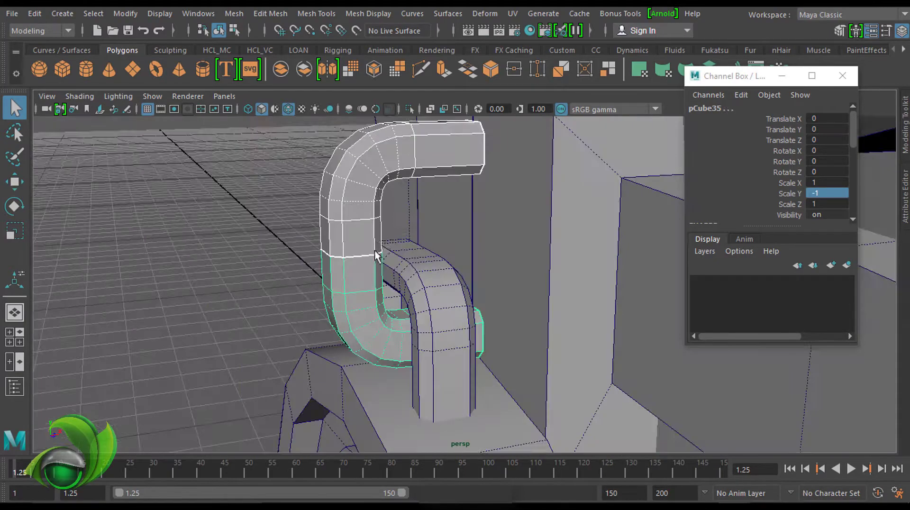
pyautogui.press('w')
pyautogui.moveTo(337, 185)
pyautogui.keyDown('alt'); pyautogui.mouseDown()
pyautogui.moveTo(550, 163)
pyautogui.moveTo(517, 210)
pyautogui.mouseUp(); pyautogui.keyUp('alt')
pyautogui.press('F8')
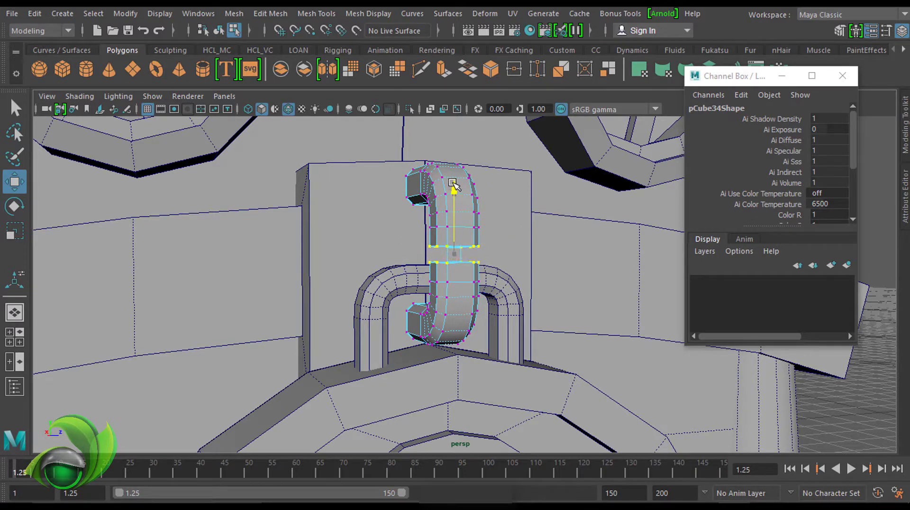
# Step: Raise the hook pipe's lower vertices to shorten it
pyautogui.keyDown('alt'); pyautogui.moveTo(470, 176); pyautogui.dragTo(544, 224, button='right'); pyautogui.keyUp('alt')
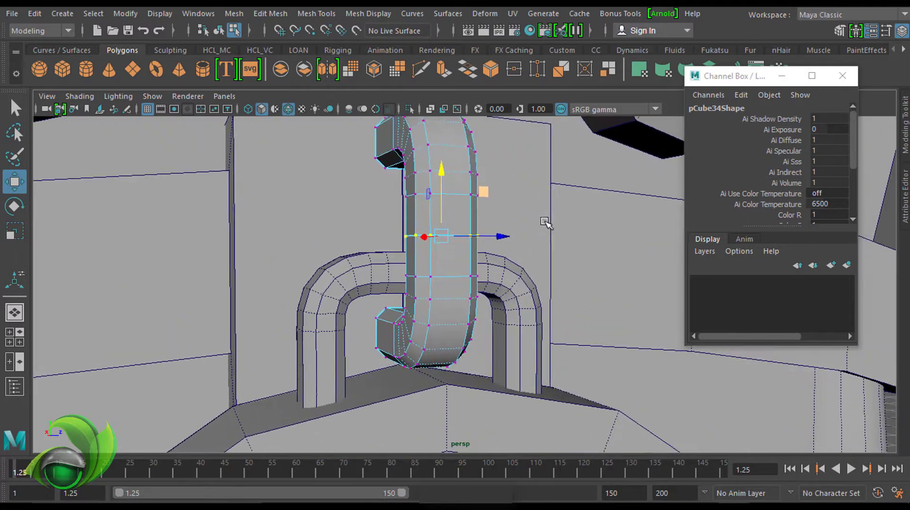
pyautogui.moveTo(431, 243); pyautogui.dragTo(431, 227)
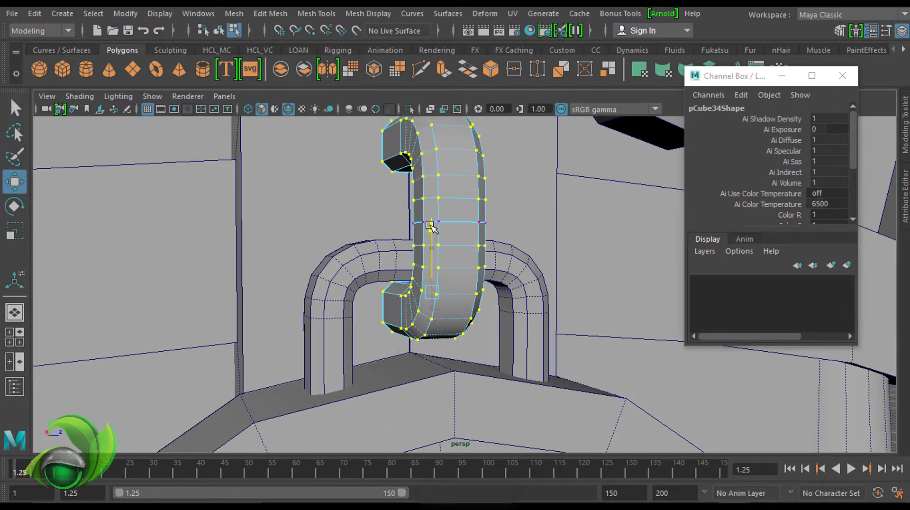
pyautogui.scroll(-5, 427, 174)
pyautogui.press('F8')
pyautogui.hotkey('ctrl', 'shift', 'd')
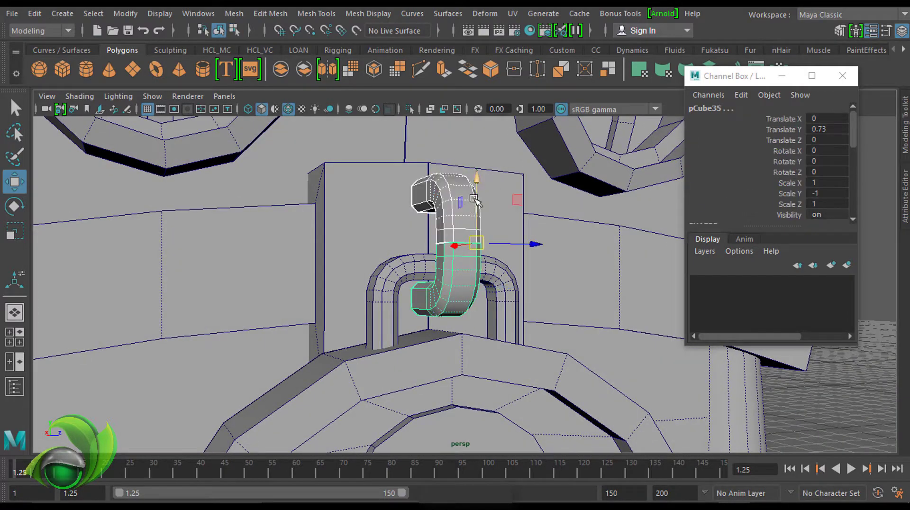
pyautogui.moveTo(523, 193)
pyautogui.keyDown('alt'); pyautogui.mouseDown()
pyautogui.moveTo(479, 183)
pyautogui.moveTo(413, 193)
pyautogui.moveTo(524, 179)
pyautogui.moveTo(507, 260)
pyautogui.moveTo(389, 246)
pyautogui.moveTo(650, 234)
pyautogui.moveTo(549, 247)
pyautogui.moveTo(472, 153)
pyautogui.mouseUp(); pyautogui.keyUp('alt')
# Step: Slide the lower mirrored bend pCube35 sideways along X to Translate X 0
pyautogui.click(529, 214)
pyautogui.press('w')
pyautogui.moveTo(488, 214); pyautogui.dragTo(241, 205)
# Step: Select and edit the ring door's left-side vertices, toggling X-Ray on and off
pyautogui.keyDown('alt'); pyautogui.moveTo(314, 170); pyautogui.dragTo(446, 212); pyautogui.keyUp('alt')
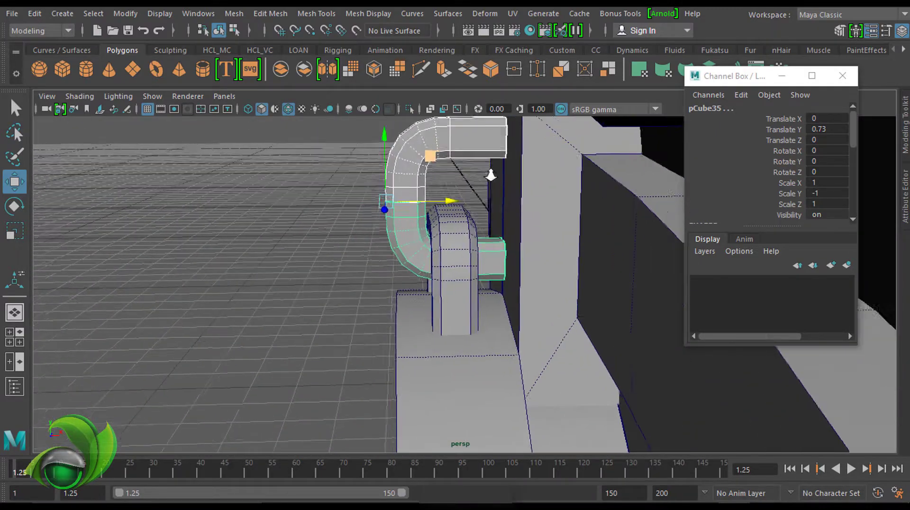
pyautogui.click(450, 214)
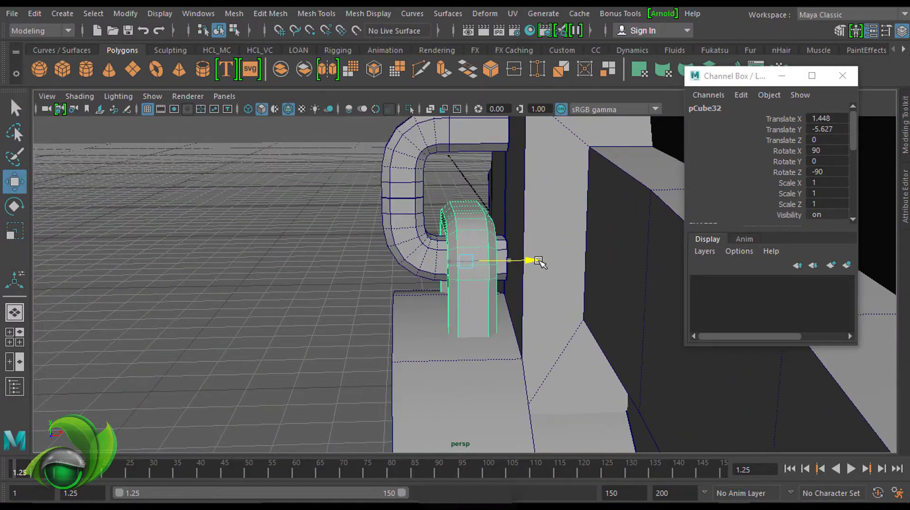
pyautogui.keyDown('alt'); pyautogui.moveTo(519, 227); pyautogui.dragTo(416, 264); pyautogui.keyUp('alt')
pyautogui.moveTo(534, 206)
pyautogui.keyDown('alt'); pyautogui.mouseDown()
pyautogui.moveTo(447, 229)
pyautogui.moveTo(401, 116)
pyautogui.mouseUp(); pyautogui.keyUp('alt')
pyautogui.click(430, 109)
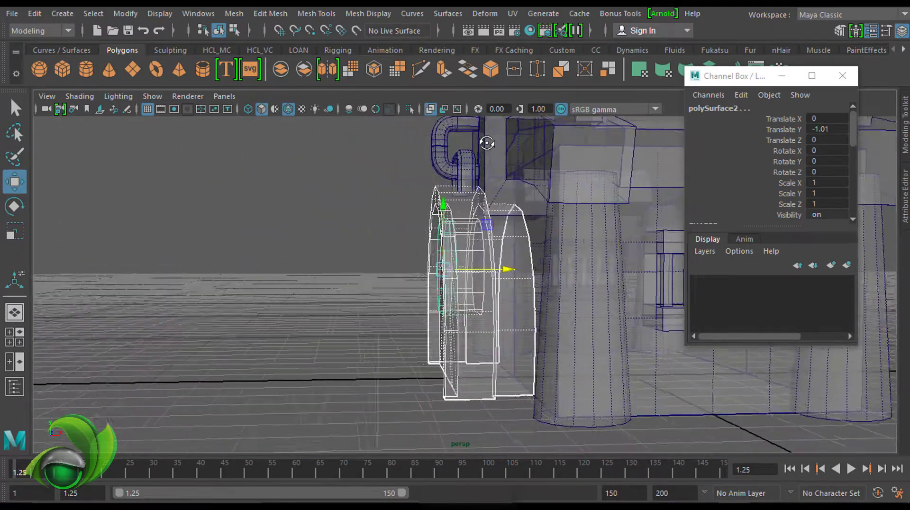
pyautogui.keyDown('alt'); pyautogui.moveTo(430, 199); pyautogui.dragTo(463, 350); pyautogui.keyUp('alt')
pyautogui.press('F9')
pyautogui.moveTo(426, 180); pyautogui.dragTo(469, 301)
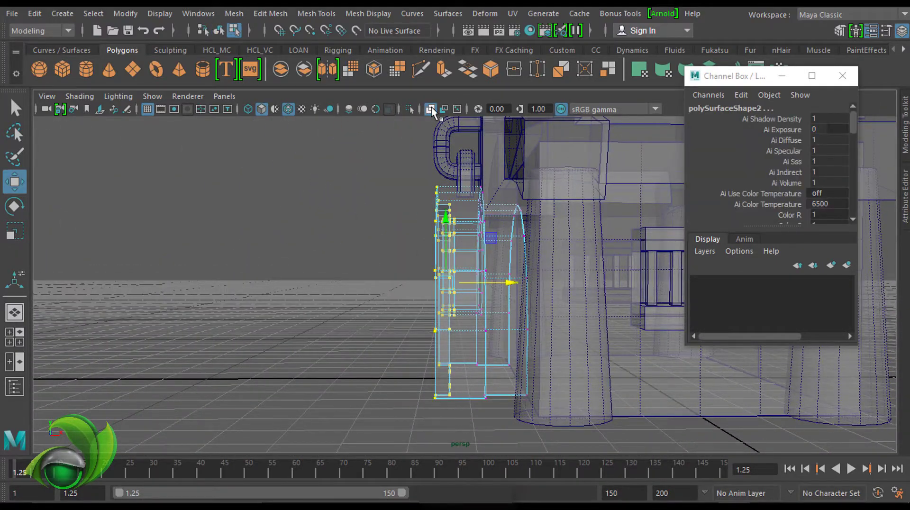
pyautogui.click(432, 110)
pyautogui.moveTo(456, 199)
pyautogui.keyDown('alt'); pyautogui.mouseDown()
pyautogui.moveTo(484, 320)
pyautogui.moveTo(493, 319)
pyautogui.mouseUp(); pyautogui.keyUp('alt')
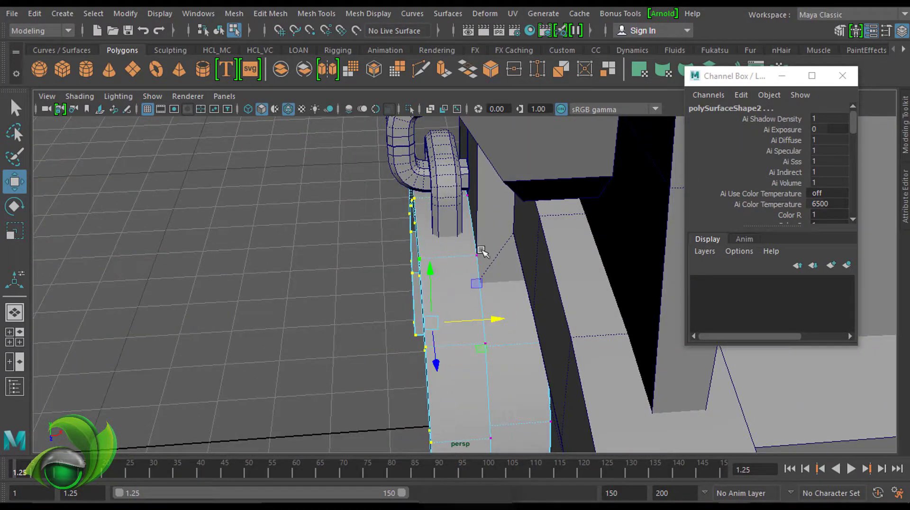
pyautogui.keyDown('alt'); pyautogui.moveTo(482, 251); pyautogui.dragTo(447, 194); pyautogui.keyUp('alt')
pyautogui.press('q')
# Step: Rotate the round disk upright to Rotate X -90 beside the arched door
pyautogui.click(430, 108)
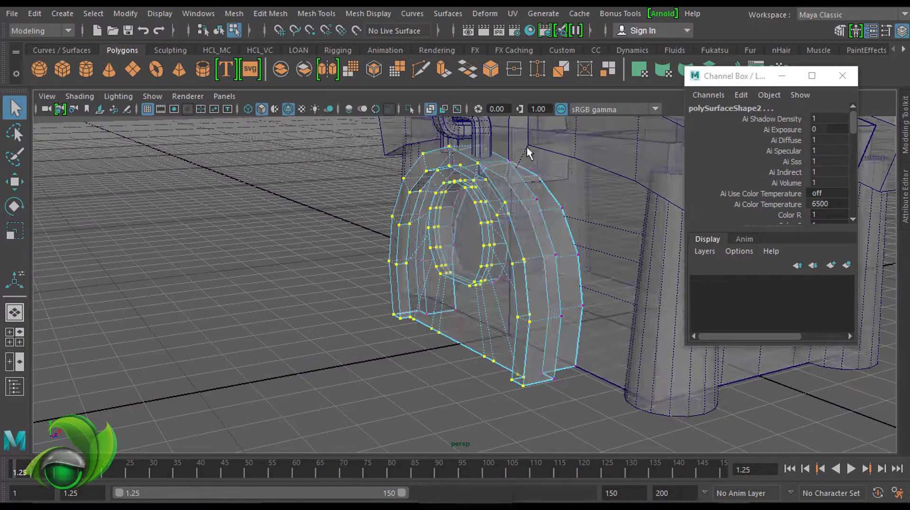
pyautogui.keyDown('alt'); pyautogui.moveTo(446, 124); pyautogui.dragTo(445, 118); pyautogui.keyUp('alt')
pyautogui.click(430, 108)
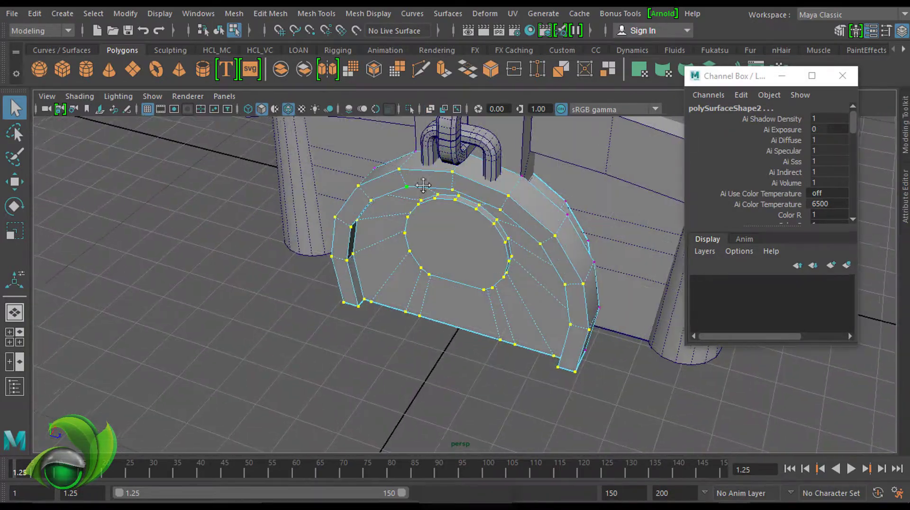
pyautogui.keyDown('alt'); pyautogui.moveTo(332, 237); pyautogui.dragTo(423, 292); pyautogui.keyUp('alt')
pyautogui.click(475, 227)
pyautogui.moveTo(460, 260)
pyautogui.mouseDown()
pyautogui.moveTo(498, 237)
pyautogui.moveTo(453, 218)
pyautogui.mouseUp()
pyautogui.press('q')
# Step: Delete the arched door's centre face to open a hole
pyautogui.click(453, 218)
pyautogui.press('F11')
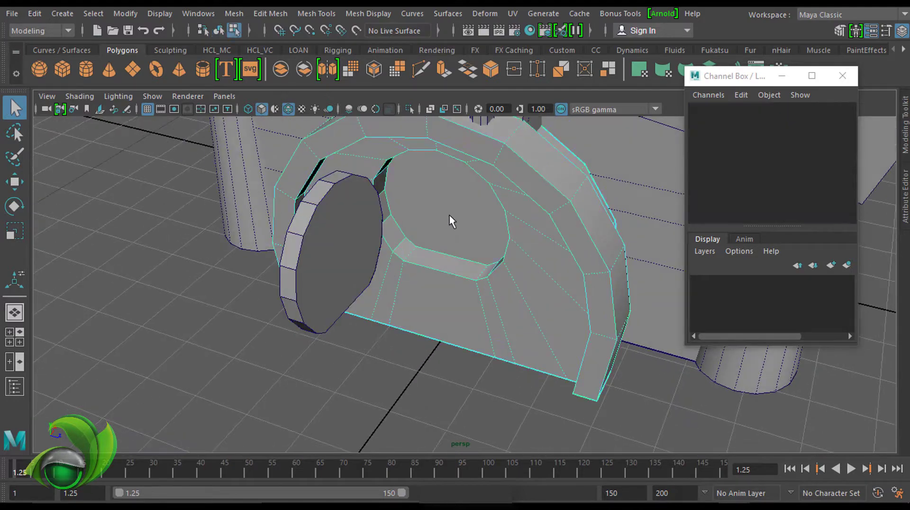
pyautogui.click(451, 215)
pyautogui.press('w')
pyautogui.moveTo(551, 188)
pyautogui.keyDown('alt'); pyautogui.mouseDown()
pyautogui.moveTo(514, 238)
pyautogui.moveTo(579, 206)
pyautogui.mouseUp(); pyautogui.keyUp('alt')
pyautogui.press('Delete')
pyautogui.moveTo(524, 222)
pyautogui.keyDown('alt'); pyautogui.mouseDown()
pyautogui.moveTo(474, 215)
pyautogui.moveTo(524, 213)
pyautogui.mouseUp(); pyautogui.keyUp('alt')
pyautogui.keyDown('alt'); pyautogui.moveTo(520, 220); pyautogui.dragTo(548, 218, button='right'); pyautogui.keyUp('alt')
# Step: Duplicate the hook pipe part and merge the halves into one mesh
pyautogui.keyDown('alt'); pyautogui.moveTo(546, 211); pyautogui.dragTo(185, 403); pyautogui.keyUp('alt')
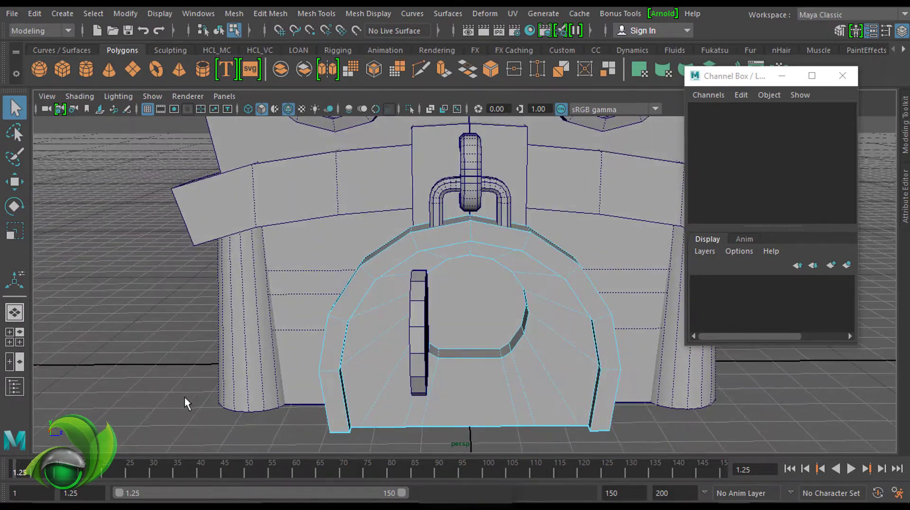
pyautogui.press('F8')
pyautogui.click(476, 186)
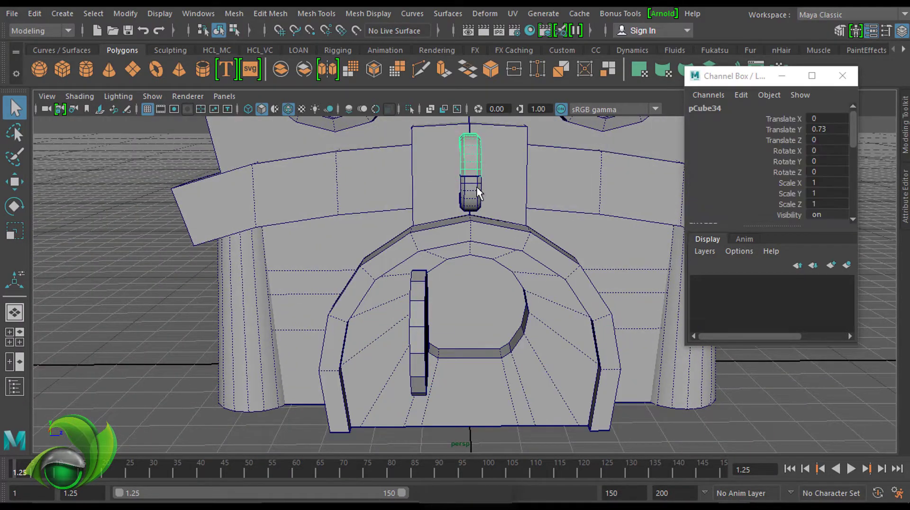
pyautogui.moveTo(477, 187)
pyautogui.keyDown('alt'); pyautogui.mouseDown()
pyautogui.moveTo(452, 216)
pyautogui.moveTo(502, 188)
pyautogui.moveTo(547, 219)
pyautogui.mouseUp(); pyautogui.keyUp('alt')
pyautogui.hotkey('ctrl', 'd')
pyautogui.press('w')
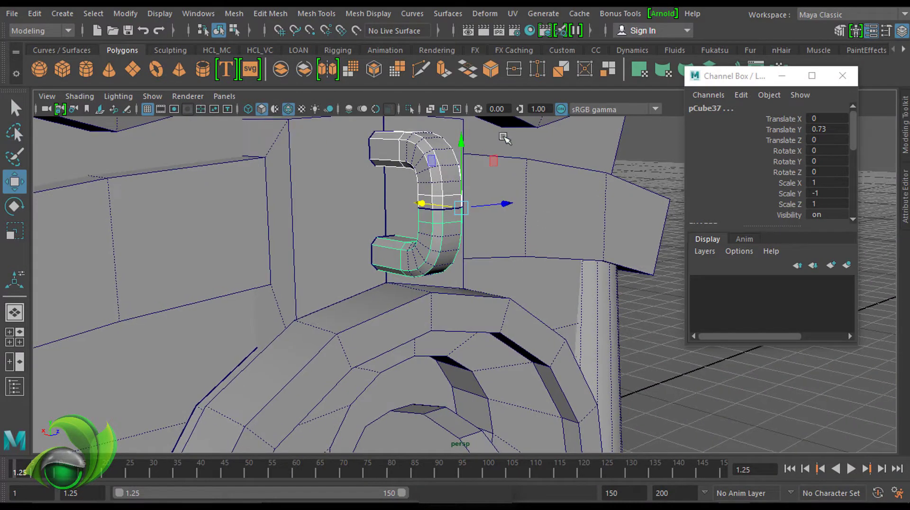
pyautogui.keyDown('shift'); pyautogui.moveTo(492, 138); pyautogui.dragTo(467, 386, button='right'); pyautogui.keyUp('shift')
# Step: Rotate pCube38 -90 on Z and lower it just below the hanging loop
pyautogui.press('F9')
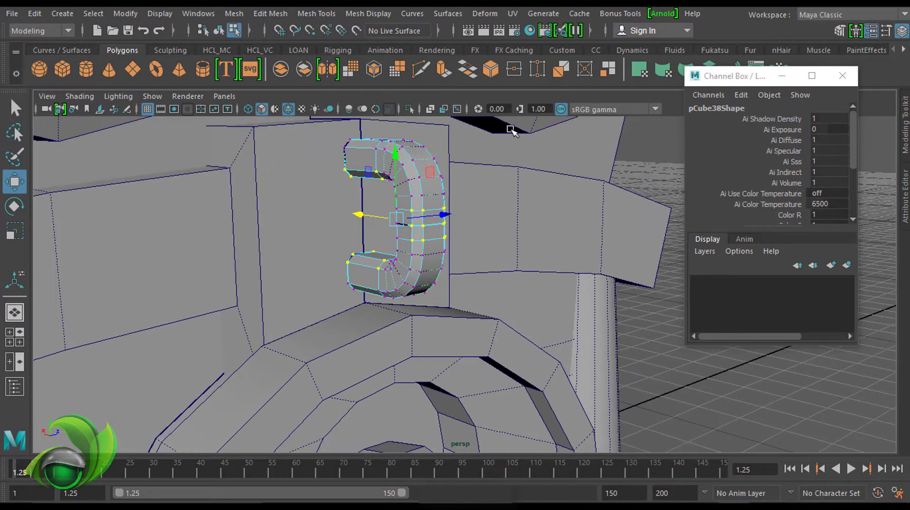
pyautogui.keyDown('alt'); pyautogui.moveTo(491, 223); pyautogui.dragTo(146, 441); pyautogui.keyUp('alt')
pyautogui.keyDown('shift'); pyautogui.moveTo(416, 171); pyautogui.dragTo(406, 164, button='right'); pyautogui.keyUp('shift')
pyautogui.press('e')
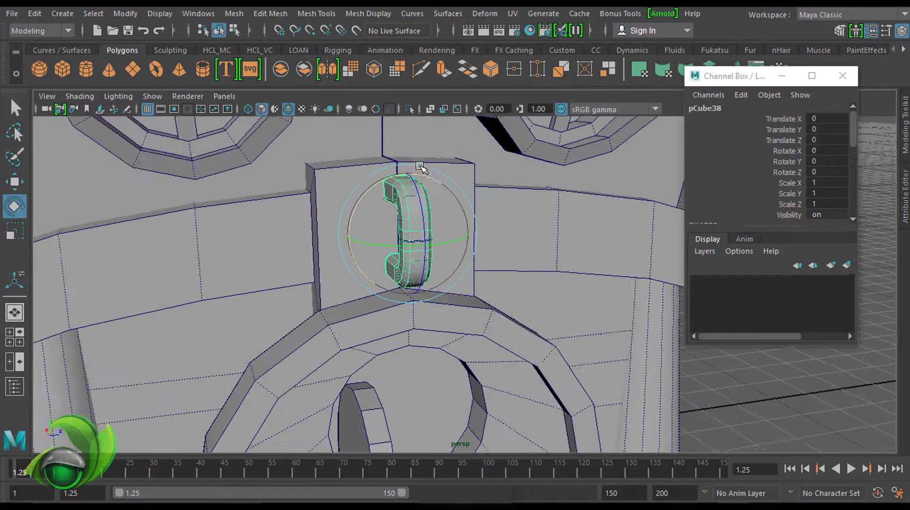
pyautogui.scroll(5, 427, 189)
pyautogui.click(35, 14)
pyautogui.click(233, 182)
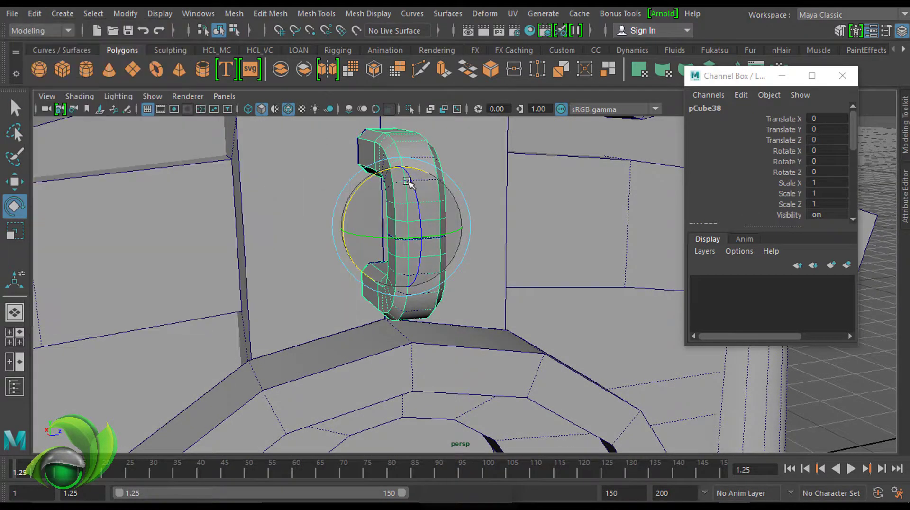
pyautogui.moveTo(365, 190); pyautogui.dragTo(307, 239)
pyautogui.moveTo(418, 198); pyautogui.dragTo(386, 125)
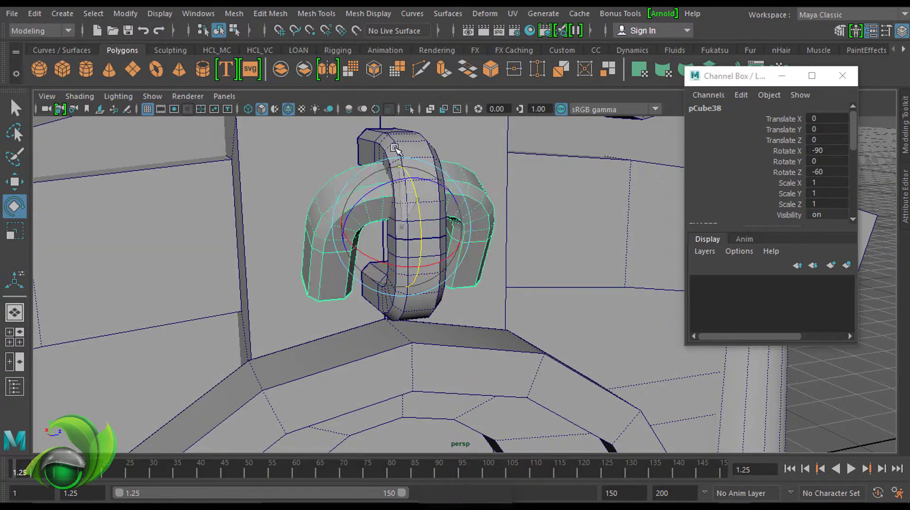
pyautogui.keyDown('alt'); pyautogui.moveTo(436, 154); pyautogui.dragTo(408, 161); pyautogui.keyUp('alt')
pyautogui.moveTo(398, 161); pyautogui.dragTo(399, 174)
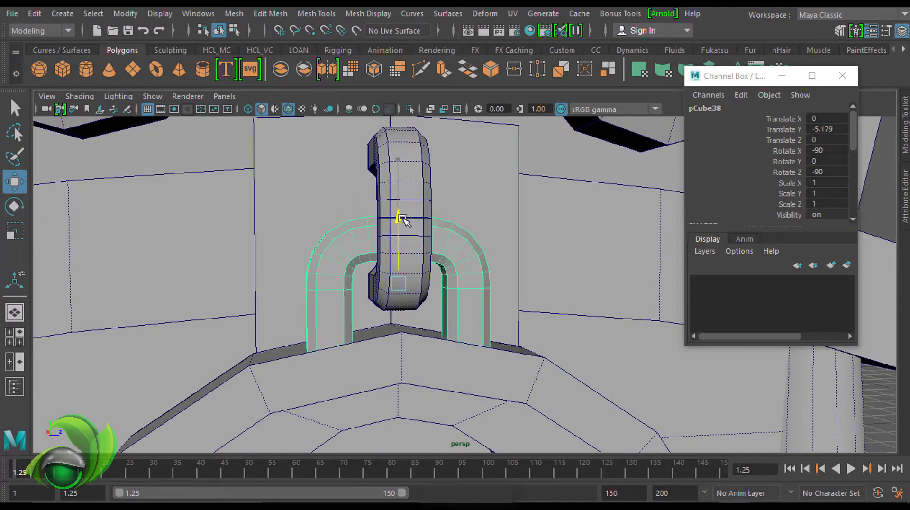
# Step: Reposition the vertices on the arch's left half using X-Ray
pyautogui.press('F8')
pyautogui.press('q')
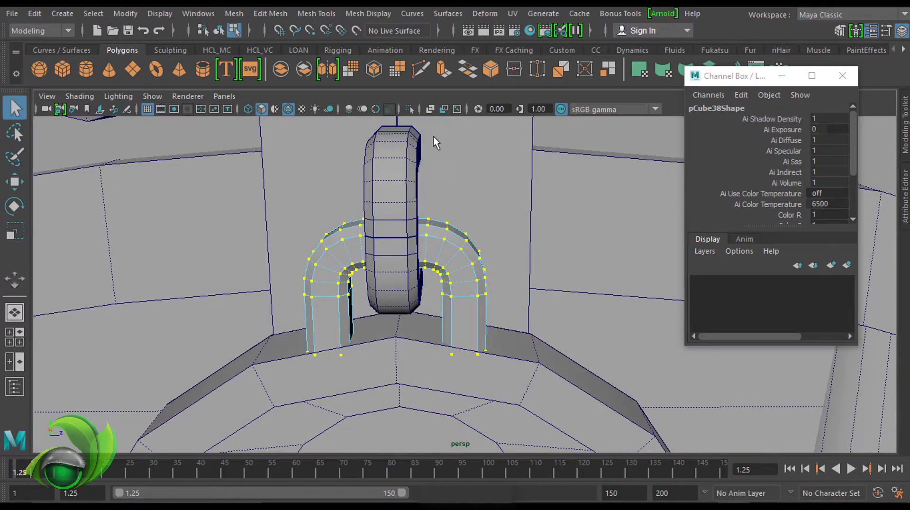
pyautogui.hotkey('alt', 'x')
pyautogui.keyDown('alt'); pyautogui.moveTo(449, 128); pyautogui.dragTo(558, 162); pyautogui.keyUp('alt')
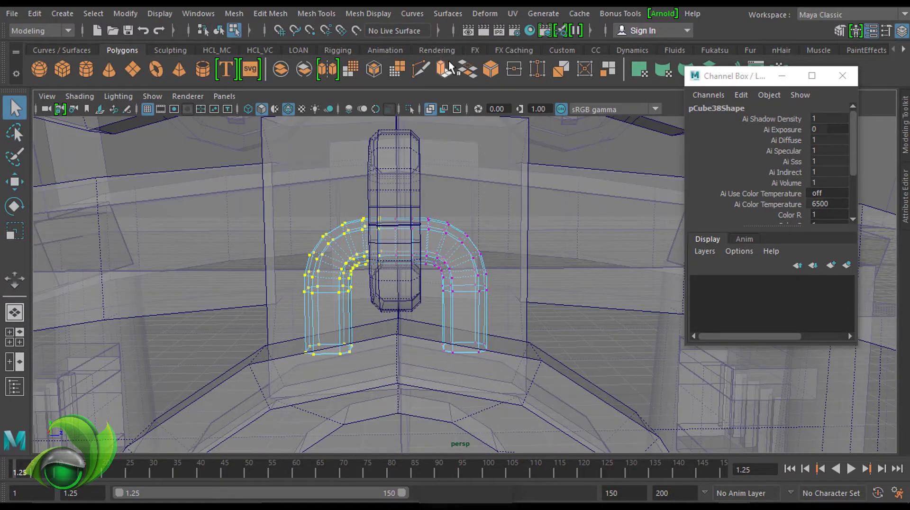
pyautogui.hotkey('alt', 'x')
pyautogui.press('w')
pyautogui.moveTo(402, 187)
pyautogui.keyDown('alt'); pyautogui.mouseDown()
pyautogui.moveTo(471, 211)
pyautogui.moveTo(459, 237)
pyautogui.moveTo(543, 243)
pyautogui.moveTo(443, 238)
pyautogui.moveTo(581, 245)
pyautogui.moveTo(442, 234)
pyautogui.moveTo(436, 217)
pyautogui.mouseUp(); pyautogui.keyUp('alt')
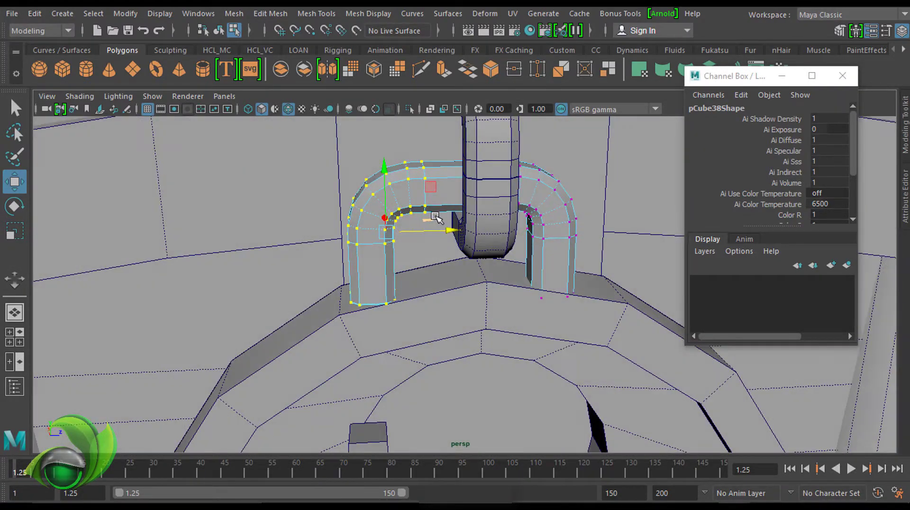
# Step: Delete the faces of the arch's right half
pyautogui.press('F11')
pyautogui.moveTo(518, 173)
pyautogui.keyDown('alt'); pyautogui.mouseDown()
pyautogui.moveTo(590, 138)
pyautogui.moveTo(419, 323)
pyautogui.mouseUp(); pyautogui.keyUp('alt')
pyautogui.press('Delete')
# Step: Freeze the half-arch's transformations and Duplicate Special it with Scale Z -1
pyautogui.press('F8')
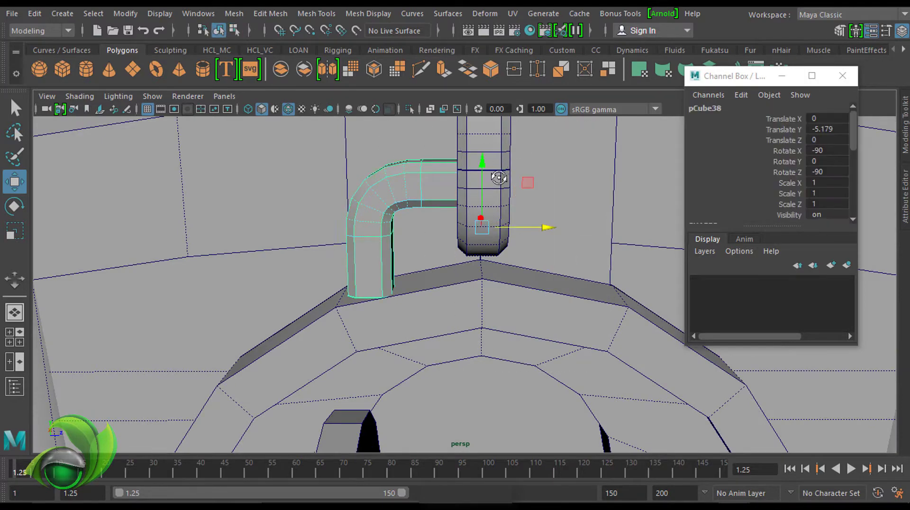
pyautogui.press('f')
pyautogui.click(35, 14)
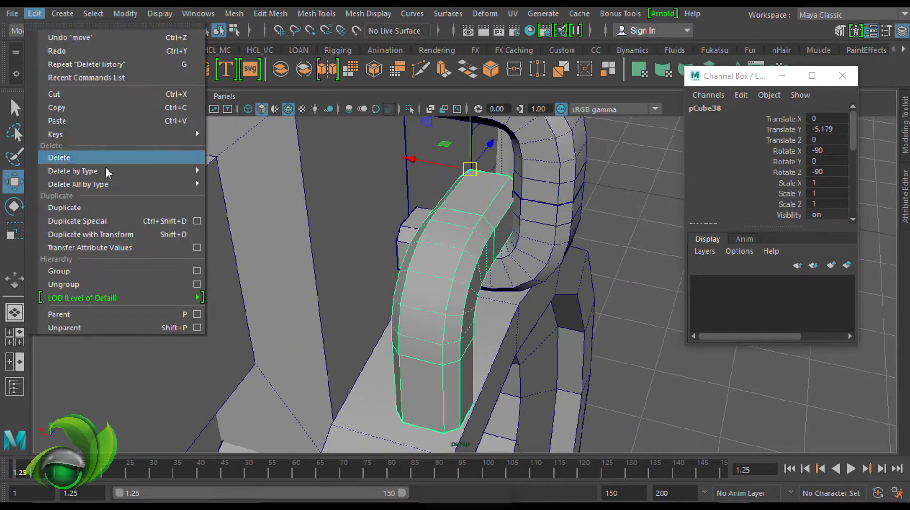
pyautogui.click(118, 218)
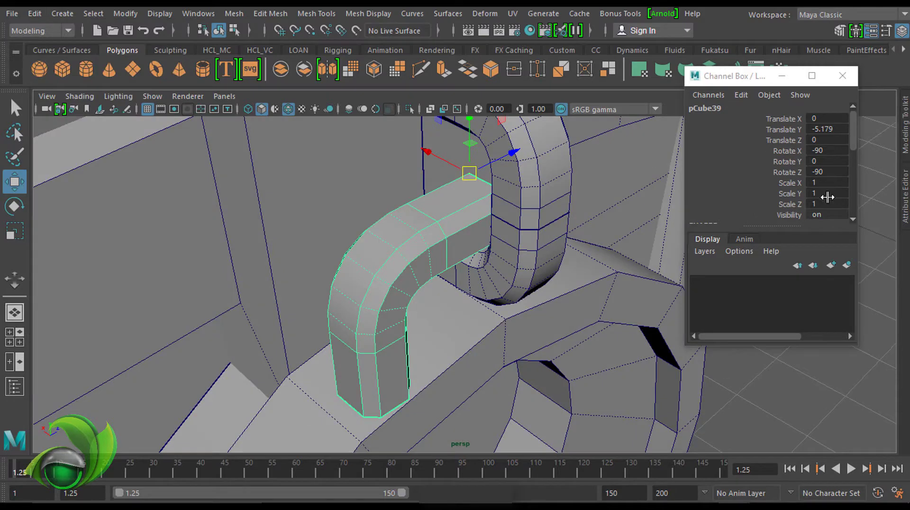
pyautogui.press('Return')
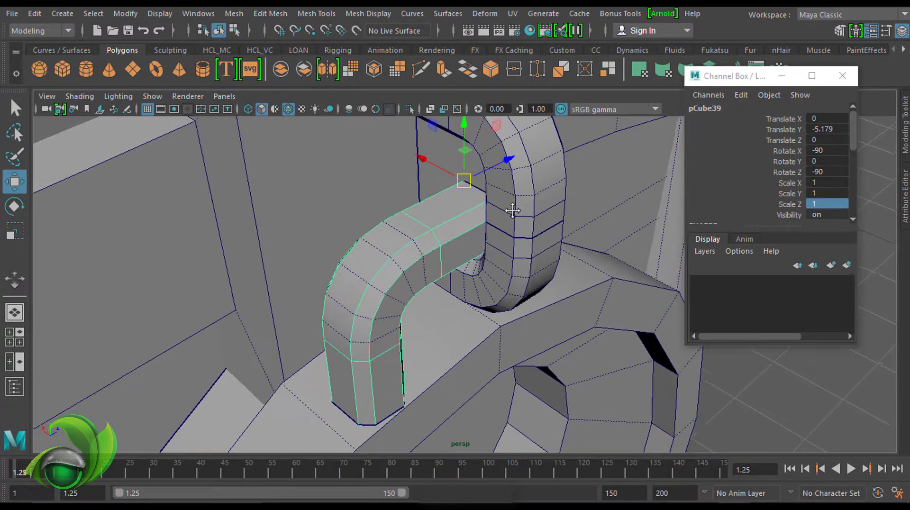
pyautogui.keyDown('alt'); pyautogui.moveTo(545, 203); pyautogui.dragTo(437, 205); pyautogui.keyUp('alt')
pyautogui.click(437, 206)
pyautogui.click(97, 8)
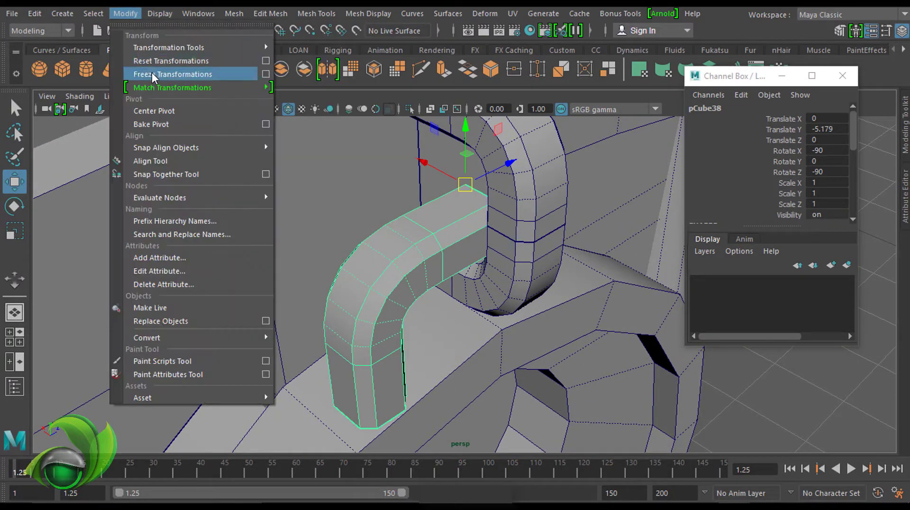
pyautogui.click(152, 73)
pyautogui.click(35, 13)
pyautogui.click(147, 233)
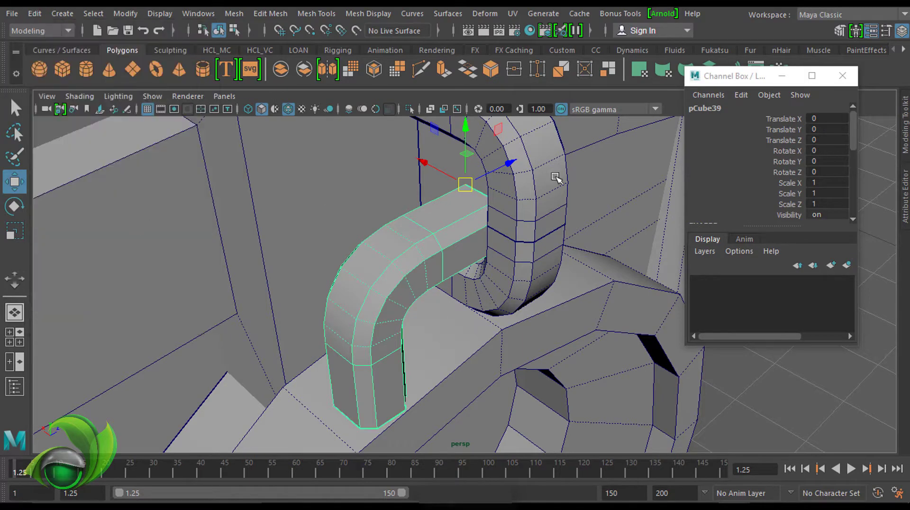
pyautogui.write('-1')
pyautogui.press('Return')
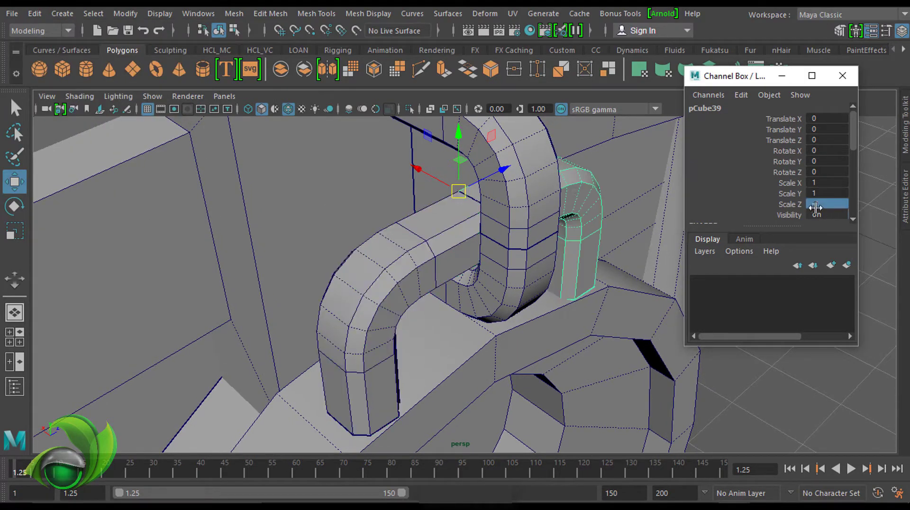
# Step: Slide the mirrored pipe along X to the other side of the loop
pyautogui.keyDown('alt'); pyautogui.moveTo(561, 195); pyautogui.dragTo(427, 251); pyautogui.keyUp('alt')
pyautogui.press('q')
pyautogui.press('w')
pyautogui.moveTo(598, 260)
pyautogui.keyDown('alt'); pyautogui.mouseDown()
pyautogui.moveTo(400, 220)
pyautogui.moveTo(559, 120)
pyautogui.moveTo(558, 175)
pyautogui.mouseUp(); pyautogui.keyUp('alt')
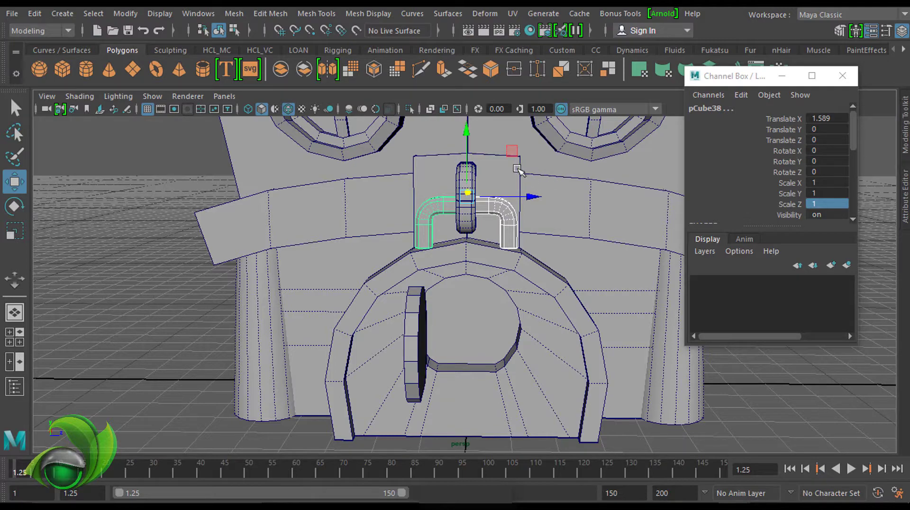
pyautogui.scroll(3, 479, 179)
pyautogui.scroll(3, 480, 179)
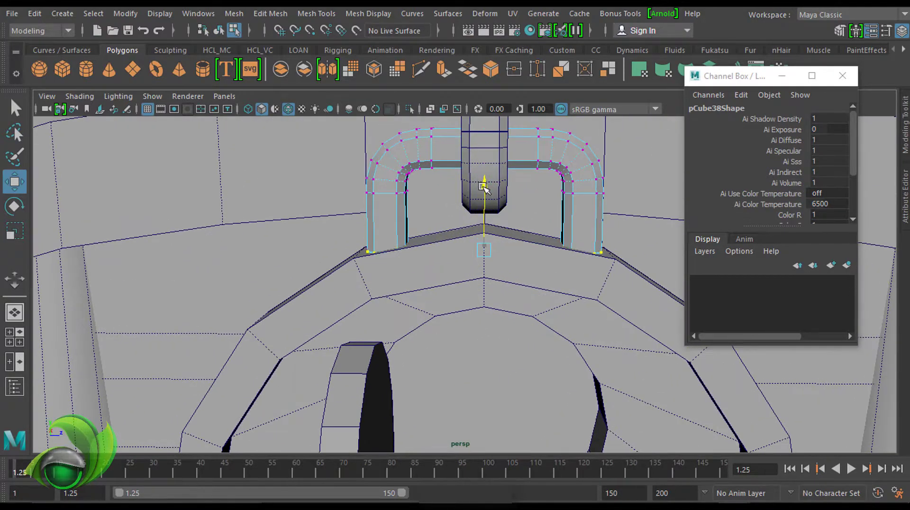
# Step: Check the two pipes from above, then frame the model's front base
pyautogui.keyDown('alt'); pyautogui.moveTo(484, 189); pyautogui.dragTo(463, 142); pyautogui.keyUp('alt')
pyautogui.keyDown('alt'); pyautogui.moveTo(539, 248); pyautogui.dragTo(480, 221); pyautogui.keyUp('alt')
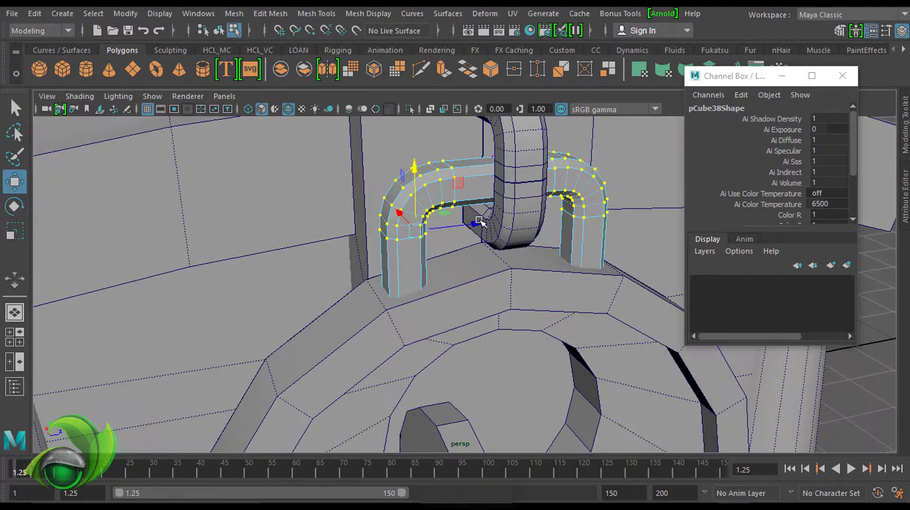
pyautogui.scroll(-5, 493, 205)
pyautogui.press('q')
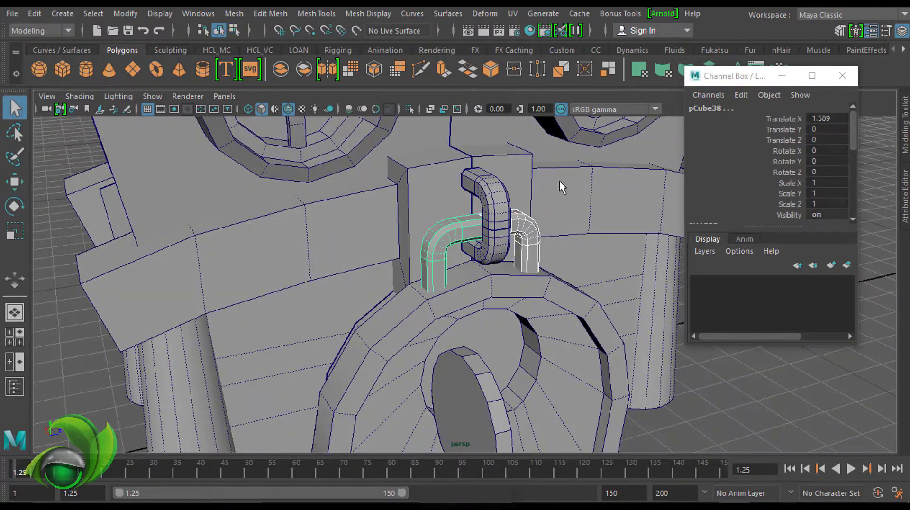
pyautogui.moveTo(559, 181)
pyautogui.keyDown('alt'); pyautogui.mouseDown()
pyautogui.moveTo(599, 189)
pyautogui.moveTo(573, 231)
pyautogui.moveTo(365, 233)
pyautogui.moveTo(443, 165)
pyautogui.mouseUp(); pyautogui.keyUp('alt')
pyautogui.scroll(-5, 572, 231)
pyautogui.scroll(5, 443, 165)
pyautogui.keyDown('alt'); pyautogui.moveTo(559, 217); pyautogui.dragTo(408, 181, button='middle'); pyautogui.keyUp('alt')
# Step: Create a polygon cylinder in front of the base with 12 axis subdivisions
pyautogui.scroll(-3, 355, 173)
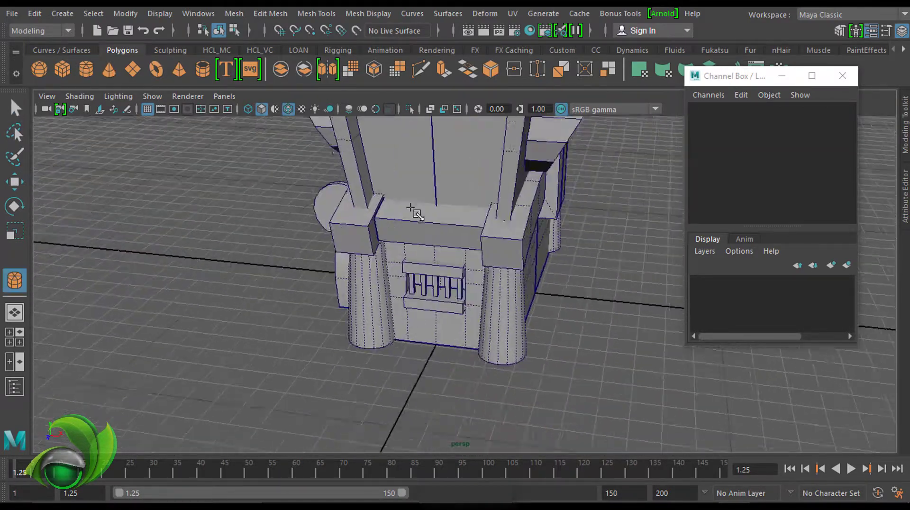
pyautogui.click(203, 69)
pyautogui.moveTo(354, 327); pyautogui.dragTo(438, 232)
pyautogui.moveTo(852, 129); pyautogui.dragTo(843, 192)
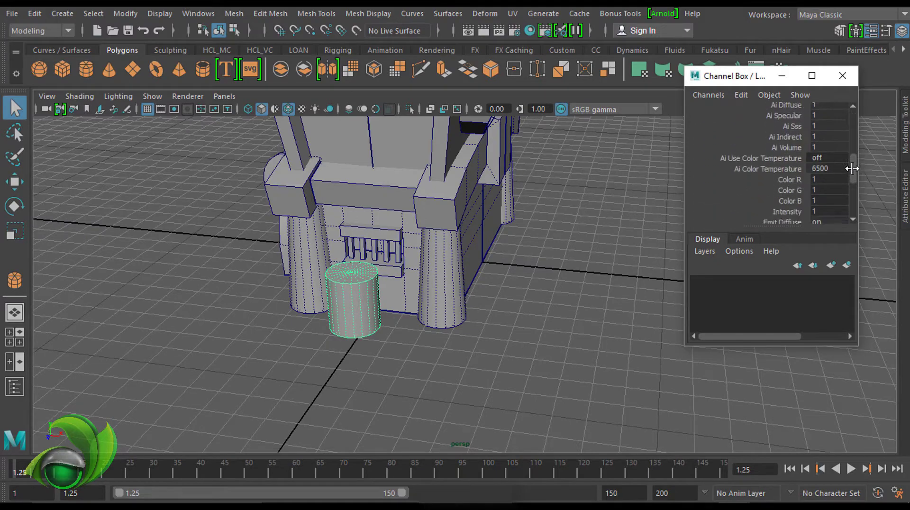
pyautogui.write('12')
pyautogui.press('Return')
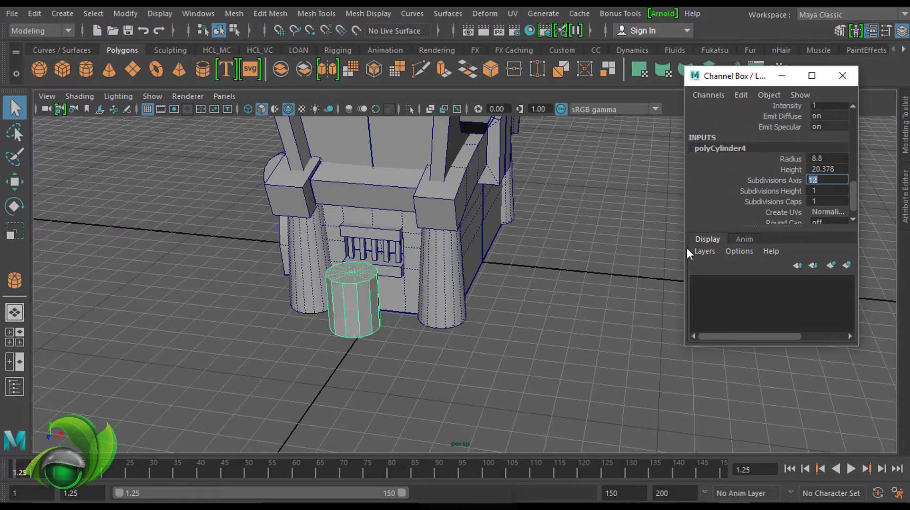
# Step: Tip the cylinder -90 on Z onto its side and delete half of it
pyautogui.scroll(3, 436, 235)
pyautogui.press('e')
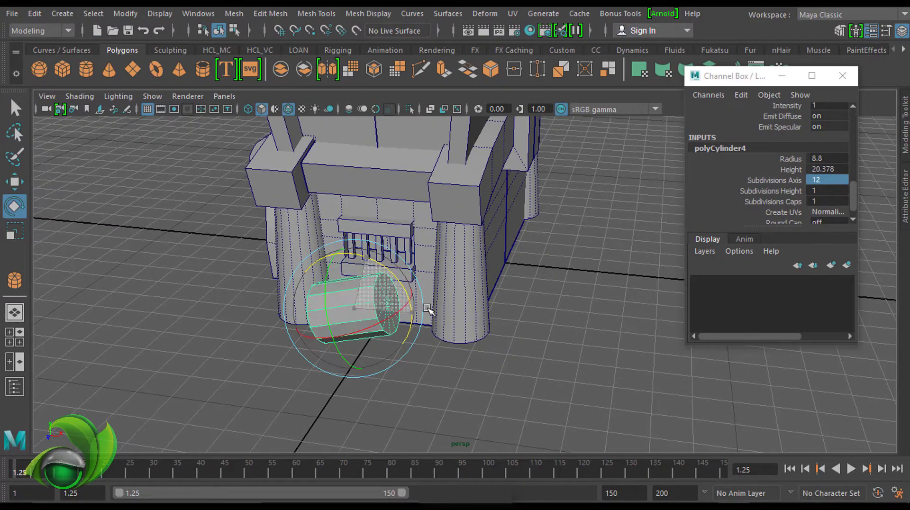
pyautogui.keyDown('alt'); pyautogui.moveTo(474, 277); pyautogui.dragTo(472, 220); pyautogui.keyUp('alt')
pyautogui.press('w')
pyautogui.scroll(2, 472, 220)
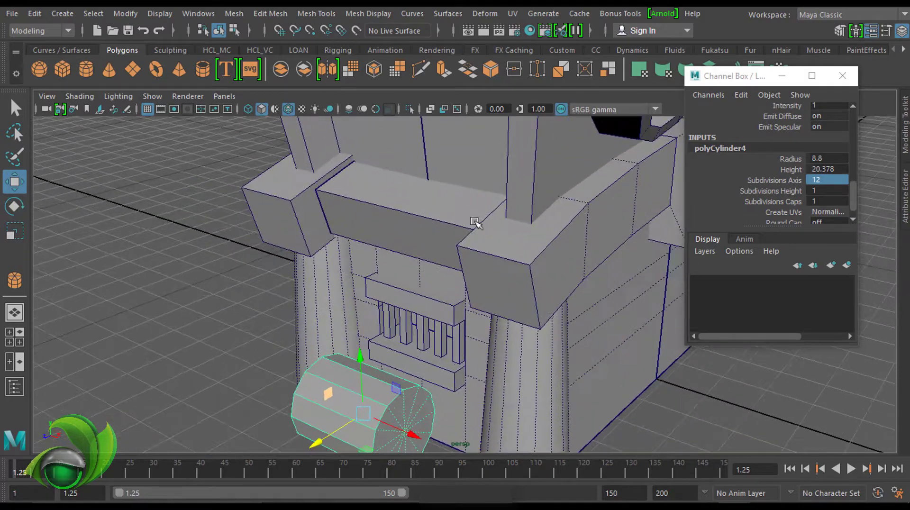
pyautogui.scroll(2, 367, 206)
pyautogui.moveTo(369, 207)
pyautogui.keyDown('alt'); pyautogui.mouseDown()
pyautogui.moveTo(386, 215)
pyautogui.moveTo(420, 193)
pyautogui.moveTo(358, 177)
pyautogui.moveTo(389, 183)
pyautogui.mouseUp(); pyautogui.keyUp('alt')
pyautogui.press('F8')
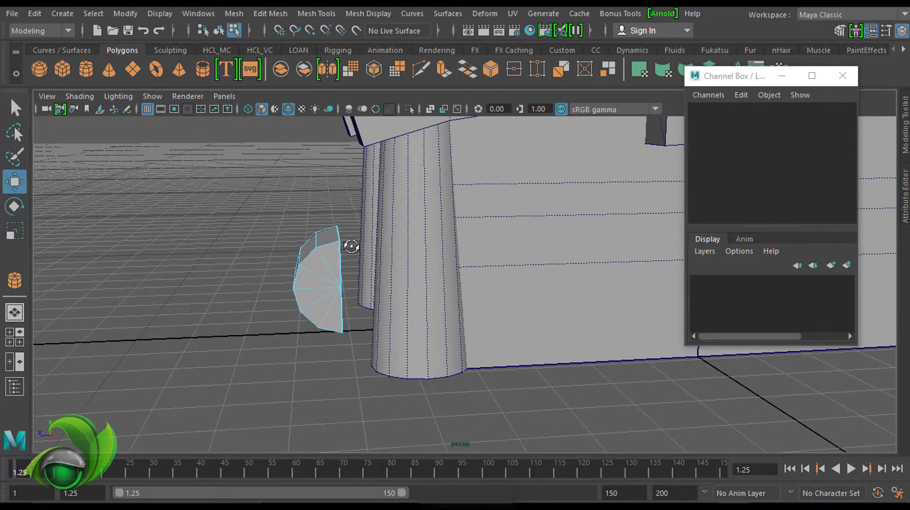
pyautogui.moveTo(349, 248)
pyautogui.keyDown('alt'); pyautogui.mouseDown()
pyautogui.moveTo(524, 247)
pyautogui.moveTo(355, 213)
pyautogui.moveTo(389, 189)
pyautogui.moveTo(427, 228)
pyautogui.moveTo(610, 280)
pyautogui.moveTo(620, 258)
pyautogui.moveTo(535, 257)
pyautogui.moveTo(456, 306)
pyautogui.mouseUp(); pyautogui.keyUp('alt')
pyautogui.press('F8')
# Step: Scale the half cylinder down to about 0.528
pyautogui.scroll(-5, 346, 304)
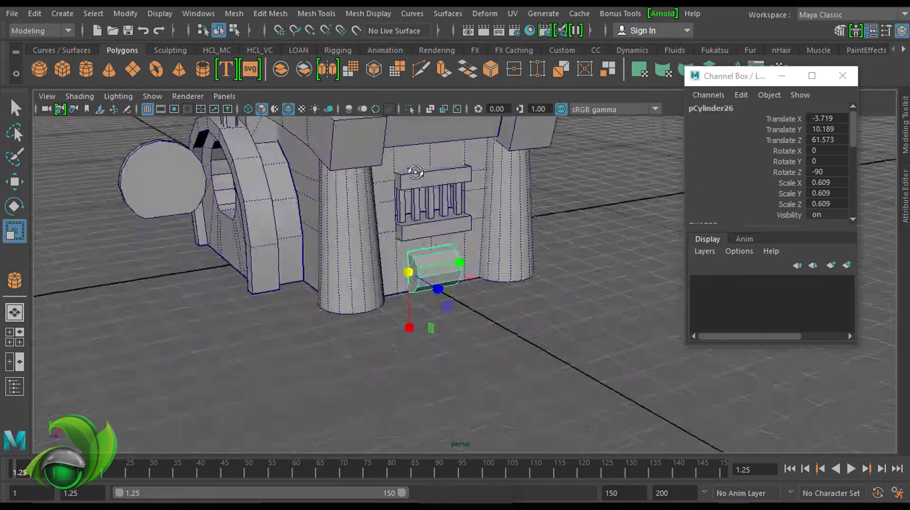
pyautogui.keyDown('alt'); pyautogui.moveTo(417, 178); pyautogui.dragTo(529, 153); pyautogui.keyUp('alt')
pyautogui.moveTo(504, 357)
pyautogui.mouseDown()
pyautogui.moveTo(522, 377)
pyautogui.moveTo(459, 215)
pyautogui.moveTo(355, 251)
pyautogui.moveTo(575, 261)
pyautogui.moveTo(377, 231)
pyautogui.mouseUp()
pyautogui.press('q')
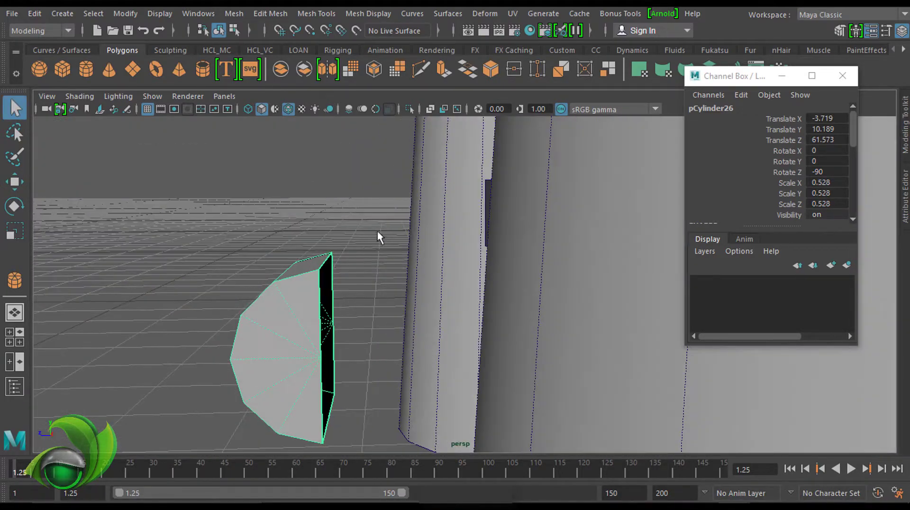
# Step: Cap the half cylinder's open border edge with Fill Hole
pyautogui.press('F10')
pyautogui.click(333, 266)
pyautogui.keyDown('shift'); pyautogui.moveTo(335, 273); pyautogui.dragTo(321, 406, button='right'); pyautogui.keyUp('shift')
pyautogui.moveTo(321, 406)
pyautogui.keyDown('alt'); pyautogui.mouseDown()
pyautogui.moveTo(376, 253)
pyautogui.moveTo(427, 292)
pyautogui.mouseUp(); pyautogui.keyUp('alt')
pyautogui.press('F8')
pyautogui.moveTo(262, 221)
pyautogui.keyDown('alt'); pyautogui.mouseDown()
pyautogui.moveTo(532, 271)
pyautogui.moveTo(390, 151)
pyautogui.mouseUp(); pyautogui.keyUp('alt')
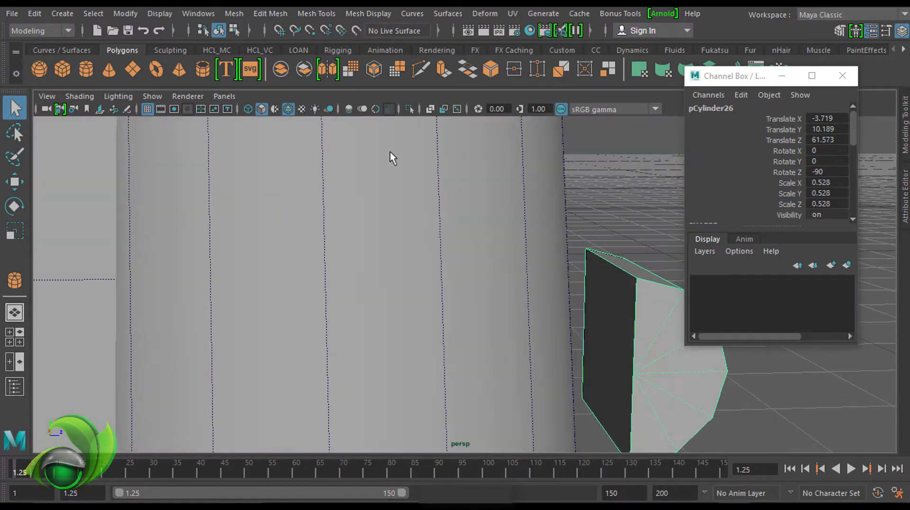
# Step: Snap the cylinder onto the block beneath the chair arm
pyautogui.click(121, 12)
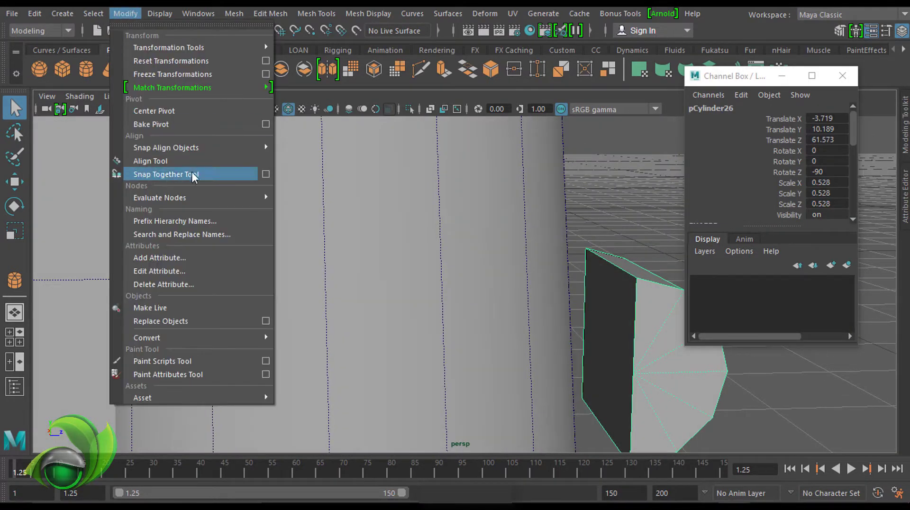
pyautogui.click(214, 175)
pyautogui.moveTo(504, 195)
pyautogui.keyDown('alt'); pyautogui.mouseDown()
pyautogui.moveTo(543, 179)
pyautogui.moveTo(495, 174)
pyautogui.moveTo(415, 376)
pyautogui.moveTo(386, 197)
pyautogui.moveTo(406, 201)
pyautogui.moveTo(442, 234)
pyautogui.mouseUp(); pyautogui.keyUp('alt')
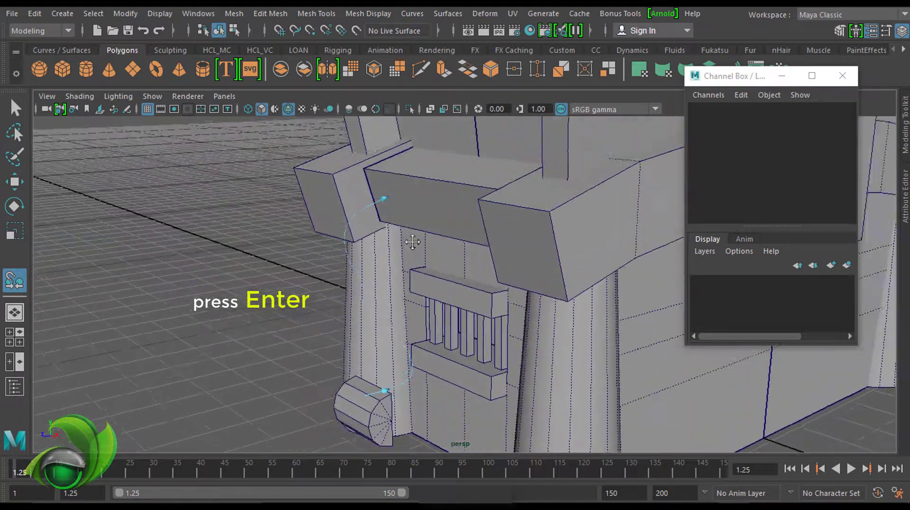
pyautogui.press('Return')
pyautogui.moveTo(416, 203)
pyautogui.keyDown('alt'); pyautogui.mouseDown()
pyautogui.moveTo(498, 193)
pyautogui.moveTo(530, 208)
pyautogui.moveTo(409, 233)
pyautogui.moveTo(440, 195)
pyautogui.moveTo(538, 183)
pyautogui.moveTo(503, 192)
pyautogui.moveTo(512, 206)
pyautogui.moveTo(414, 211)
pyautogui.moveTo(417, 199)
pyautogui.moveTo(490, 234)
pyautogui.moveTo(385, 202)
pyautogui.mouseUp(); pyautogui.keyUp('alt')
# Step: Scale the cylinder to about 0.458 and align it flush against the armrest block
pyautogui.click(409, 232)
pyautogui.press('r')
pyautogui.moveTo(385, 203); pyautogui.dragTo(374, 204)
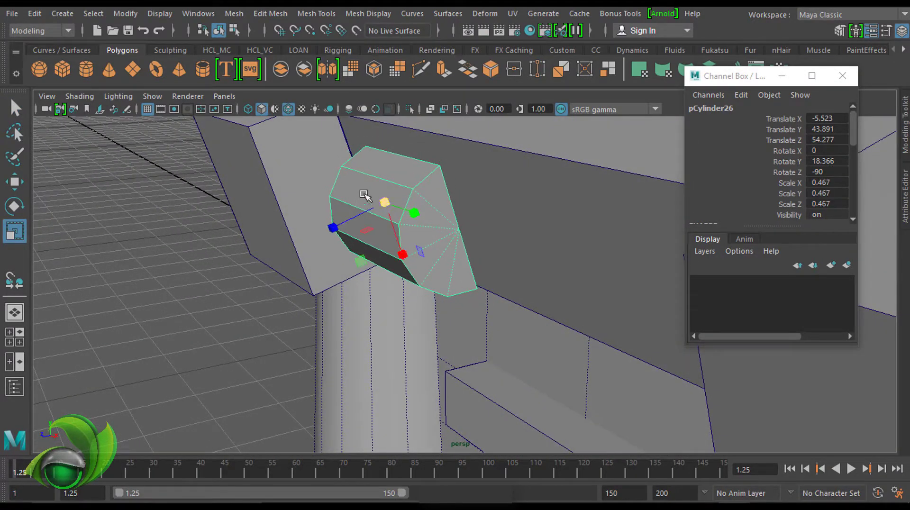
pyautogui.keyDown('alt'); pyautogui.moveTo(450, 167); pyautogui.dragTo(480, 189); pyautogui.keyUp('alt')
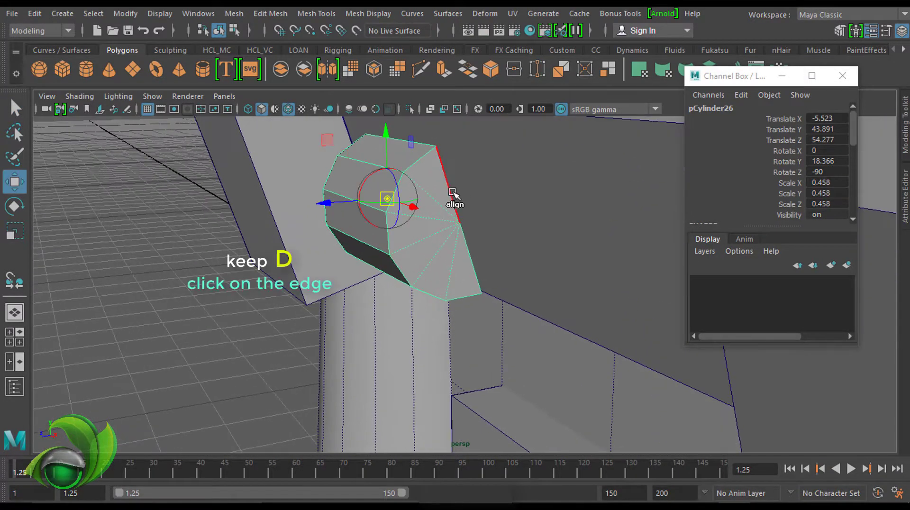
pyautogui.keyDown('alt'); pyautogui.moveTo(496, 225); pyautogui.dragTo(484, 202); pyautogui.keyUp('alt')
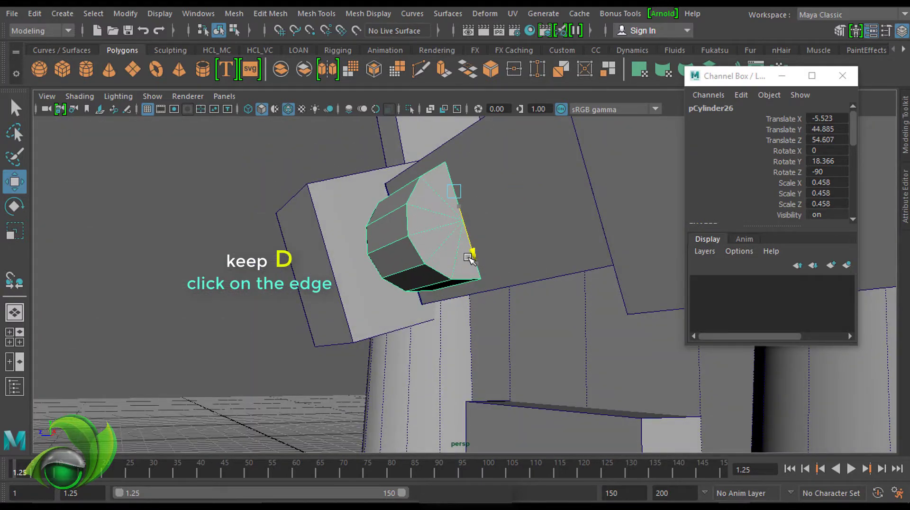
pyautogui.keyDown('alt'); pyautogui.moveTo(469, 257); pyautogui.dragTo(524, 223); pyautogui.keyUp('alt')
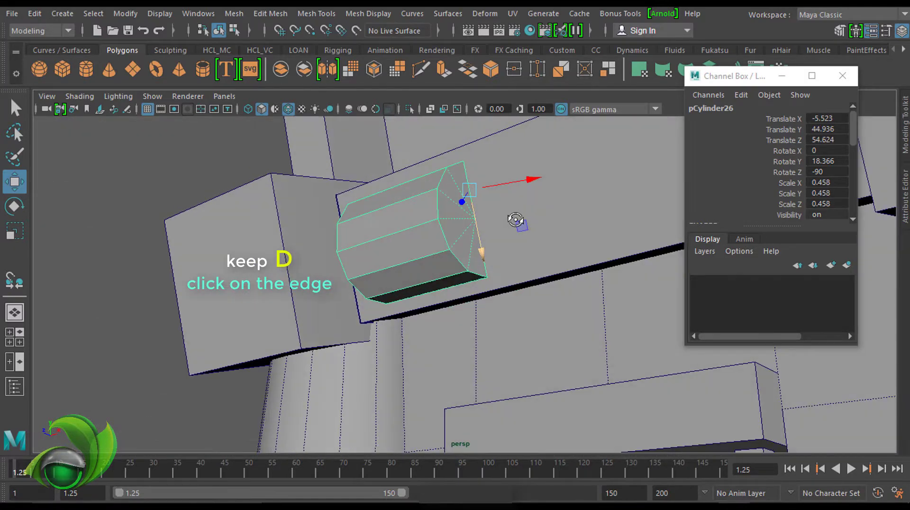
pyautogui.click(481, 253)
pyautogui.moveTo(480, 253)
pyautogui.keyDown('alt'); pyautogui.mouseDown()
pyautogui.moveTo(532, 234)
pyautogui.moveTo(583, 252)
pyautogui.moveTo(481, 226)
pyautogui.moveTo(528, 197)
pyautogui.mouseUp(); pyautogui.keyUp('alt')
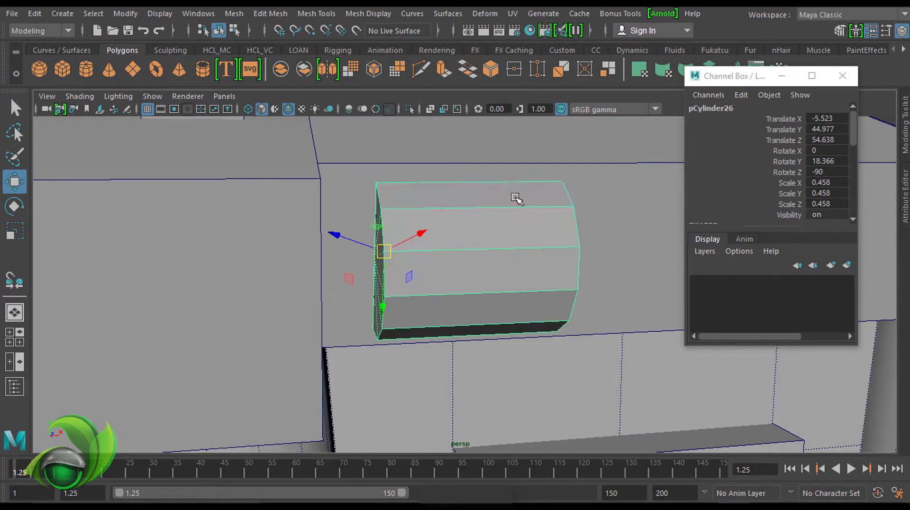
pyautogui.moveTo(504, 199)
pyautogui.keyDown('alt'); pyautogui.mouseDown(button='right')
pyautogui.moveTo(325, 183)
pyautogui.moveTo(405, 199)
pyautogui.mouseUp(button='right'); pyautogui.keyUp('alt')
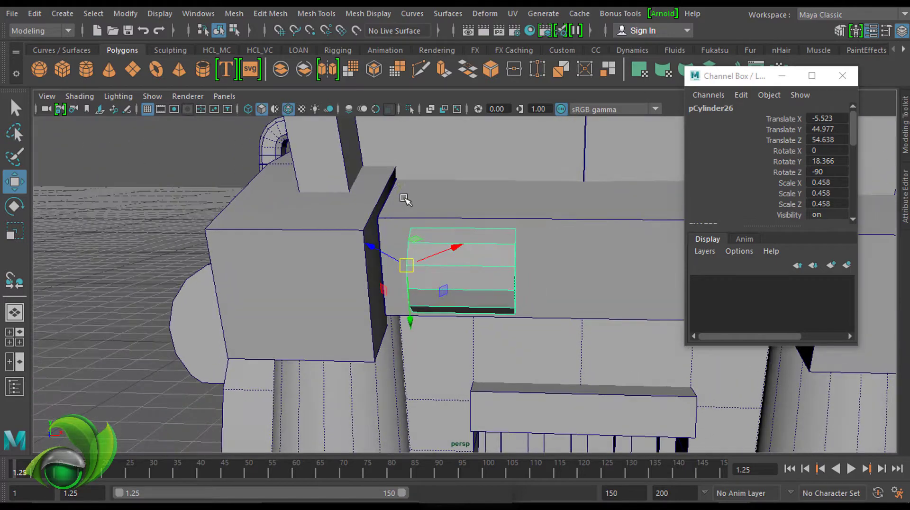
# Step: Slide the small cylinder along X to -8.475 so it sits in the armrest block
pyautogui.press('d')
pyautogui.keyDown('alt'); pyautogui.moveTo(478, 254); pyautogui.dragTo(488, 238, button='right'); pyautogui.keyUp('alt')
pyautogui.moveTo(488, 238)
pyautogui.mouseDown(button='middle')
pyautogui.moveTo(370, 227)
pyautogui.moveTo(349, 198)
pyautogui.mouseUp(button='middle')
pyautogui.moveTo(349, 198)
pyautogui.keyDown('alt'); pyautogui.mouseDown()
pyautogui.moveTo(509, 185)
pyautogui.moveTo(449, 197)
pyautogui.moveTo(555, 229)
pyautogui.moveTo(500, 218)
pyautogui.mouseUp(); pyautogui.keyUp('alt')
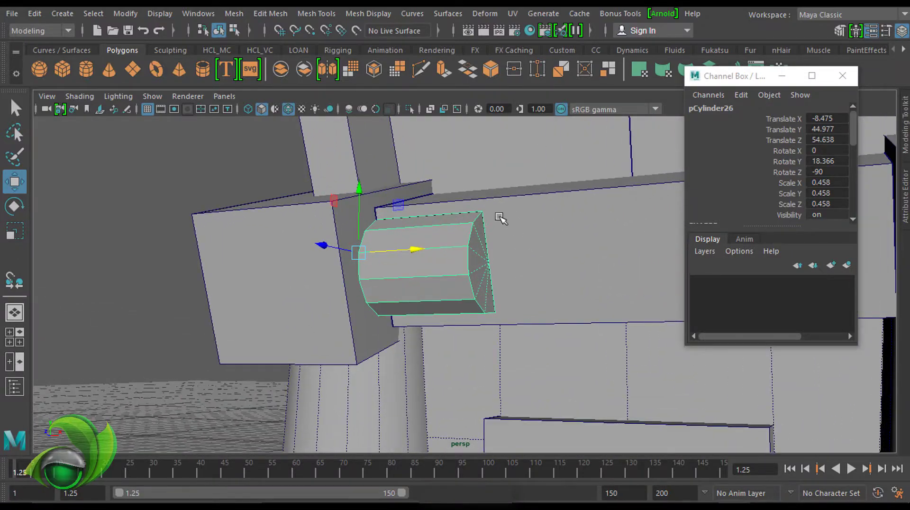
pyautogui.press('Escape')
pyautogui.click(430, 109)
pyautogui.press('f')
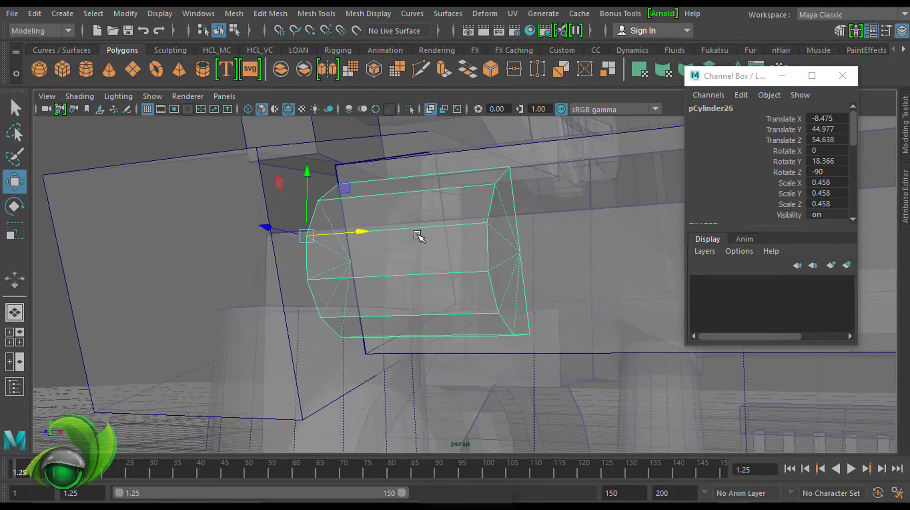
pyautogui.moveTo(358, 263)
pyautogui.keyDown('alt'); pyautogui.mouseDown()
pyautogui.moveTo(508, 192)
pyautogui.moveTo(426, 113)
pyautogui.mouseUp(); pyautogui.keyUp('alt')
pyautogui.hotkey('alt', '`')
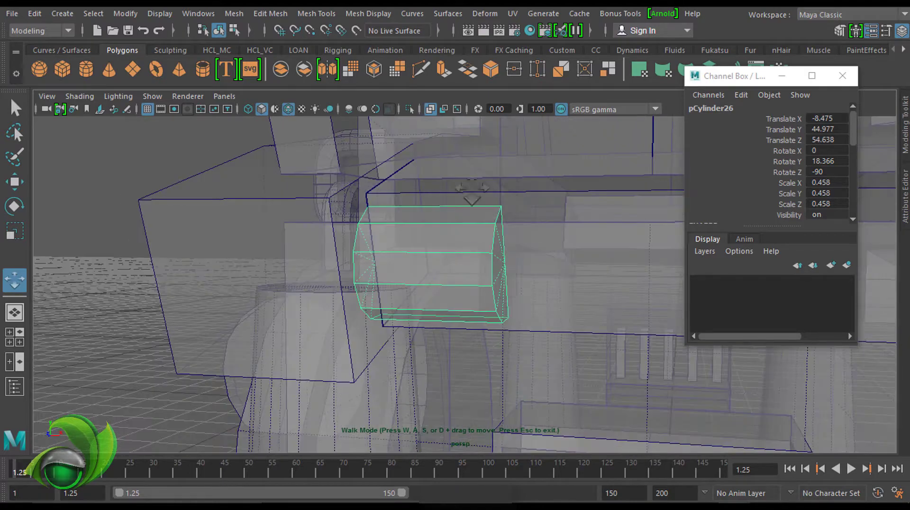
# Step: Shrink the cylinder uniformly to 0.403 so it forms a short peg
pyautogui.click(430, 108)
pyautogui.press('r')
pyautogui.keyDown('alt'); pyautogui.moveTo(408, 228); pyautogui.dragTo(424, 234); pyautogui.keyUp('alt')
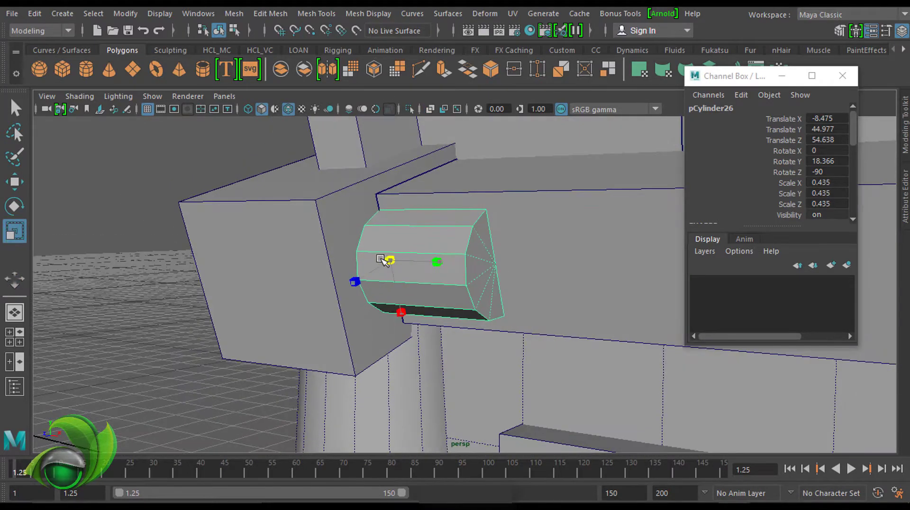
pyautogui.moveTo(375, 261); pyautogui.dragTo(384, 264)
pyautogui.press('q')
pyautogui.moveTo(589, 191)
pyautogui.keyDown('alt'); pyautogui.mouseDown()
pyautogui.moveTo(437, 193)
pyautogui.moveTo(534, 205)
pyautogui.moveTo(507, 225)
pyautogui.mouseUp(); pyautogui.keyUp('alt')
pyautogui.press('F8')
pyautogui.click(336, 285)
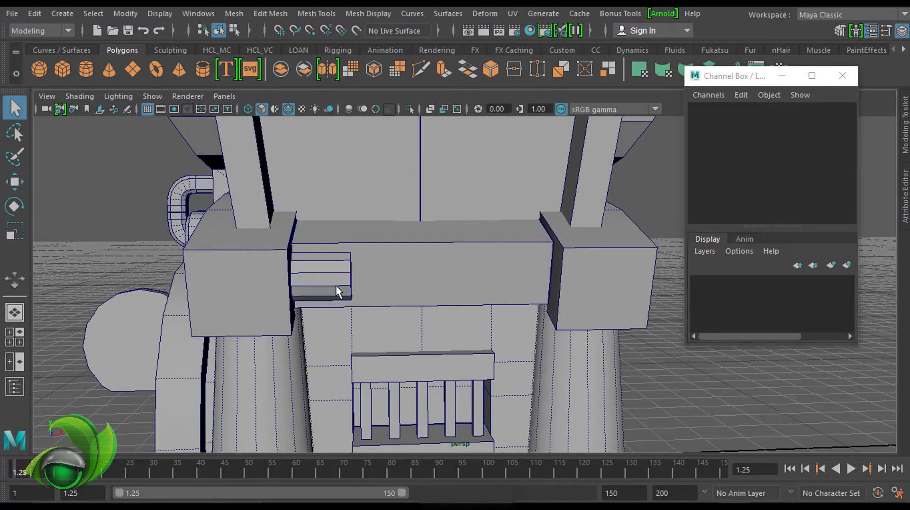
pyautogui.press('w')
pyautogui.moveTo(365, 279)
pyautogui.keyDown('alt'); pyautogui.mouseDown()
pyautogui.moveTo(441, 197)
pyautogui.moveTo(441, 158)
pyautogui.mouseUp(); pyautogui.keyUp('alt')
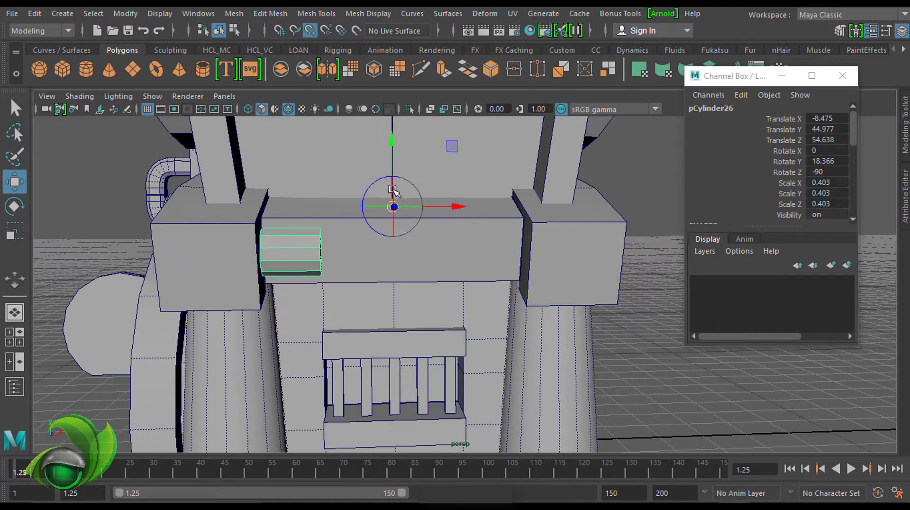
pyautogui.keyDown('alt'); pyautogui.moveTo(393, 189); pyautogui.dragTo(360, 199); pyautogui.keyUp('alt')
# Step: Freeze the peg's transformations and delete its construction history
pyautogui.click(117, 13)
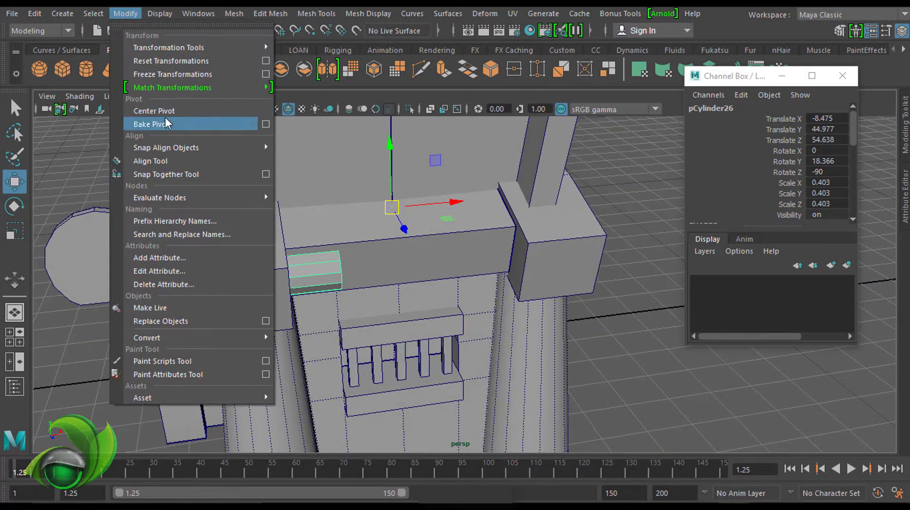
pyautogui.click(35, 13)
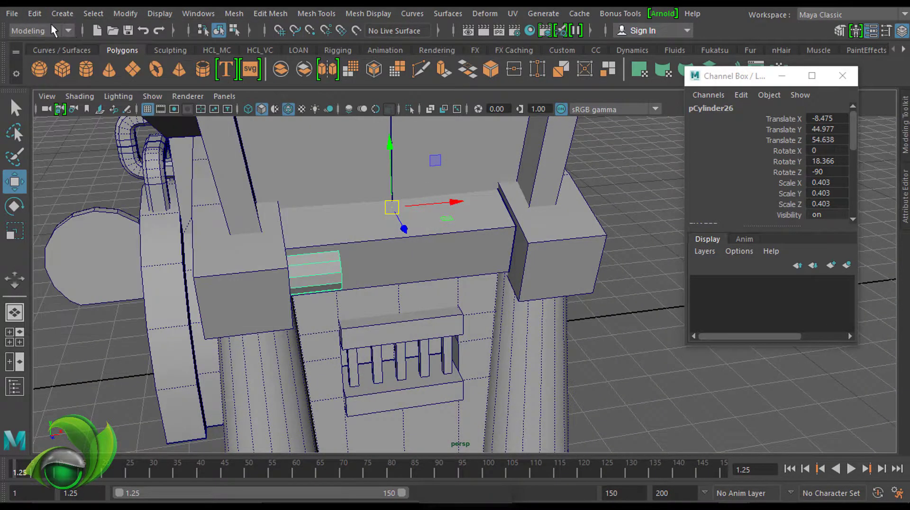
pyautogui.click(35, 14)
pyautogui.click(101, 221)
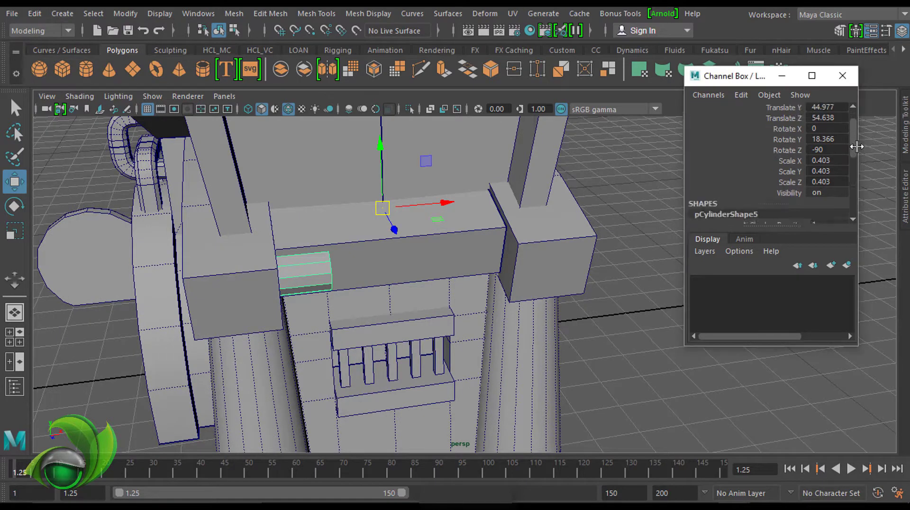
pyautogui.scroll(-3, 837, 157)
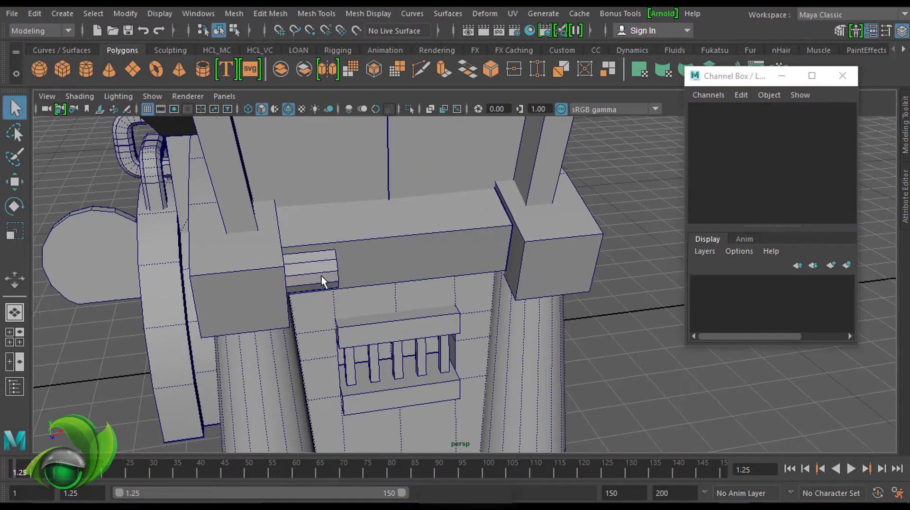
pyautogui.click(321, 275)
pyautogui.click(134, 14)
pyautogui.click(158, 71)
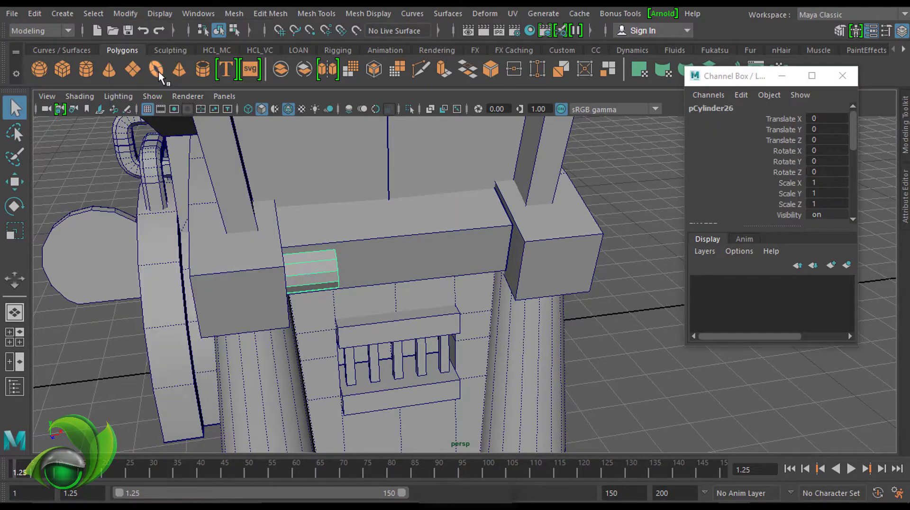
pyautogui.click(35, 14)
pyautogui.click(260, 182)
# Step: Duplicate the peg with Scale X -1 to mirror it onto the block's other end
pyautogui.click(34, 13)
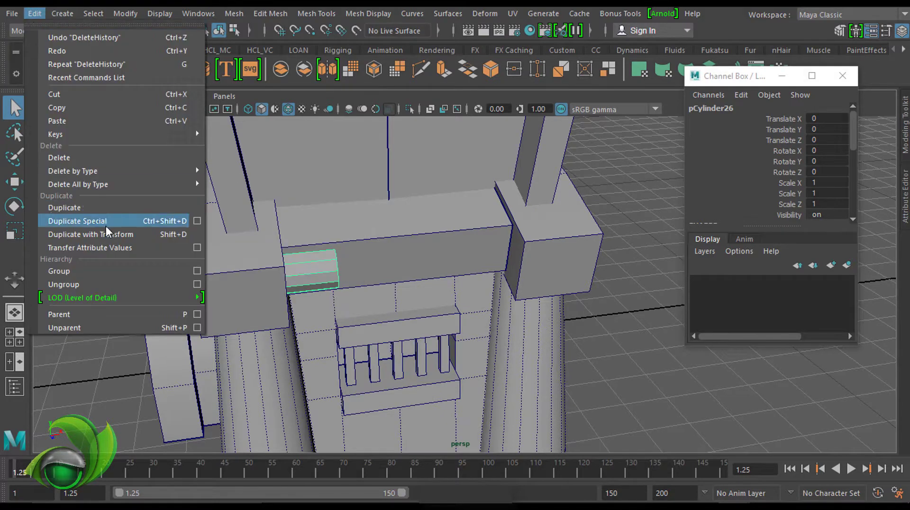
pyautogui.click(106, 222)
pyautogui.press('w')
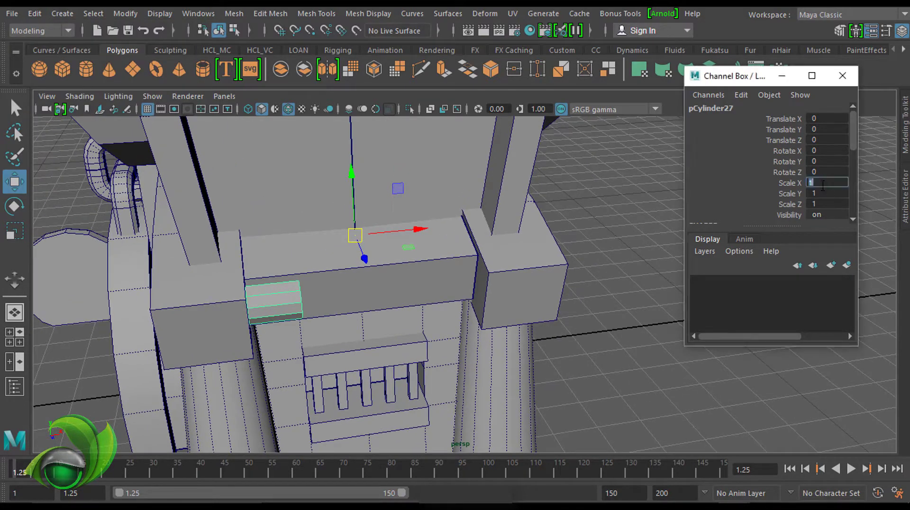
pyautogui.click(828, 183)
pyautogui.write('-1')
pyautogui.press('Return')
pyautogui.keyDown('alt'); pyautogui.moveTo(565, 290); pyautogui.dragTo(447, 284); pyautogui.keyUp('alt')
pyautogui.press('q')
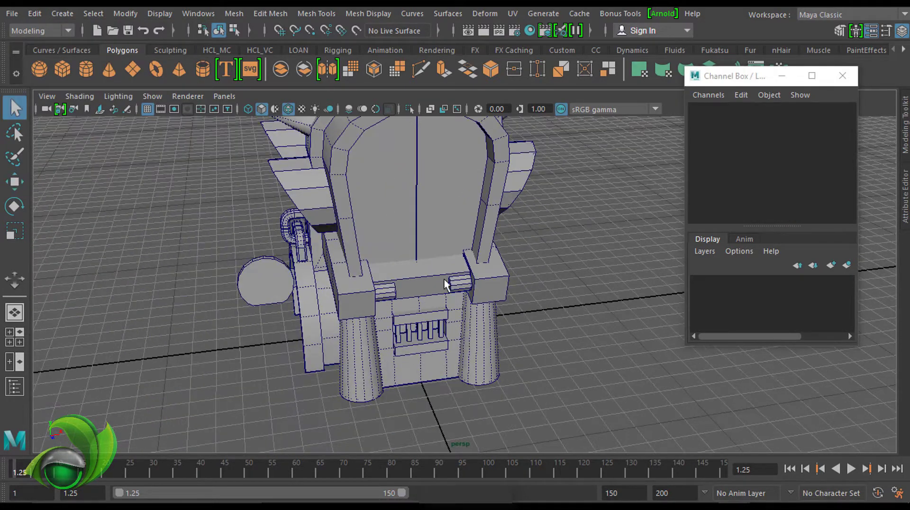
pyautogui.keyDown('shift'); pyautogui.click(458, 285); pyautogui.keyUp('shift')
# Step: Duplicate the selected pieces as mirrored copy pCylinder29 with Scale Z -1
pyautogui.press('w')
pyautogui.scroll(2, 534, 231)
pyautogui.moveTo(535, 231)
pyautogui.keyDown('alt'); pyautogui.mouseDown()
pyautogui.moveTo(579, 254)
pyautogui.moveTo(464, 220)
pyautogui.mouseUp(); pyautogui.keyUp('alt')
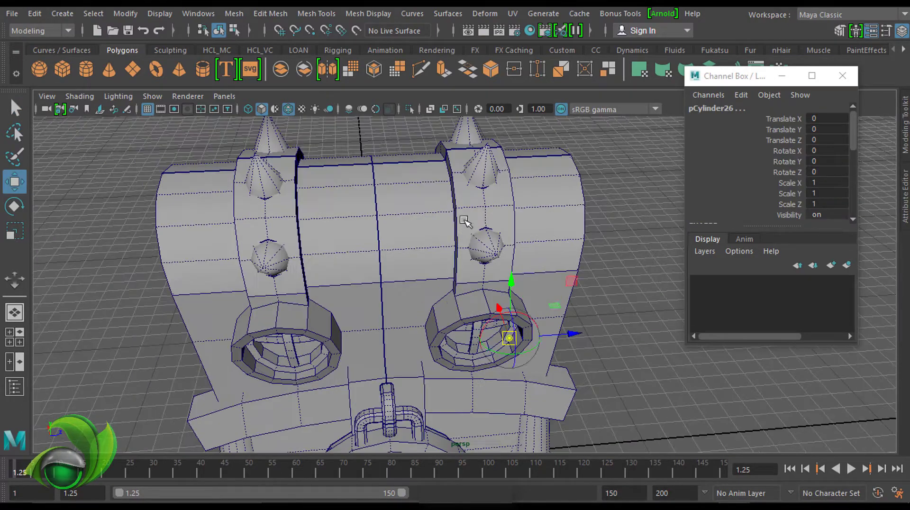
pyautogui.keyDown('alt'); pyautogui.moveTo(390, 251); pyautogui.dragTo(265, 204); pyautogui.keyUp('alt')
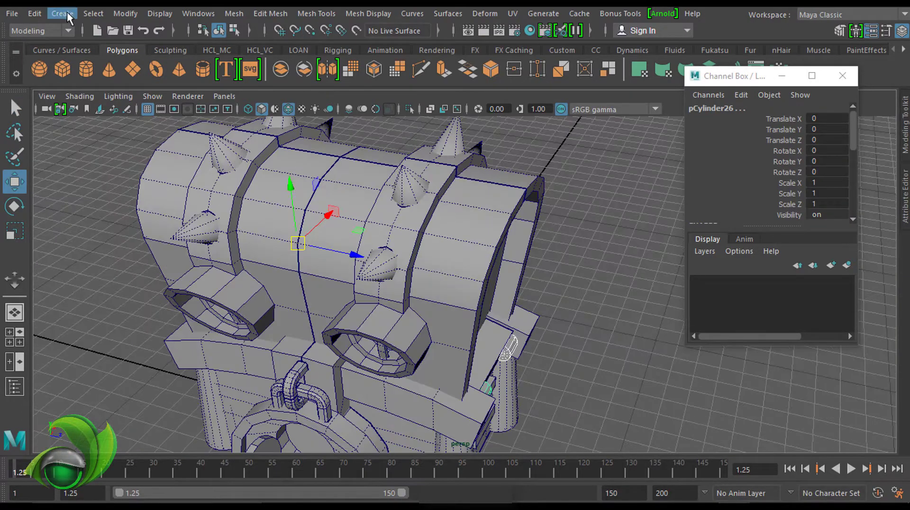
pyautogui.click(35, 14)
pyautogui.click(123, 222)
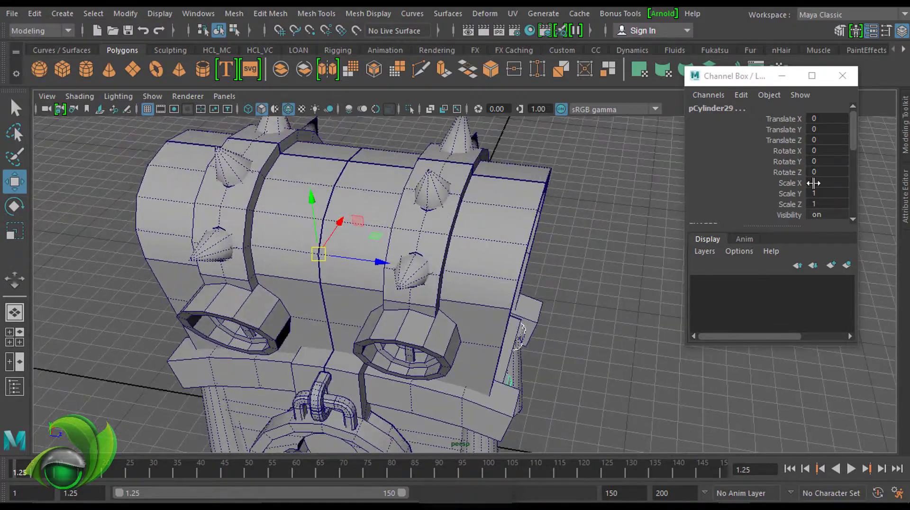
pyautogui.scroll(-5, 605, 214)
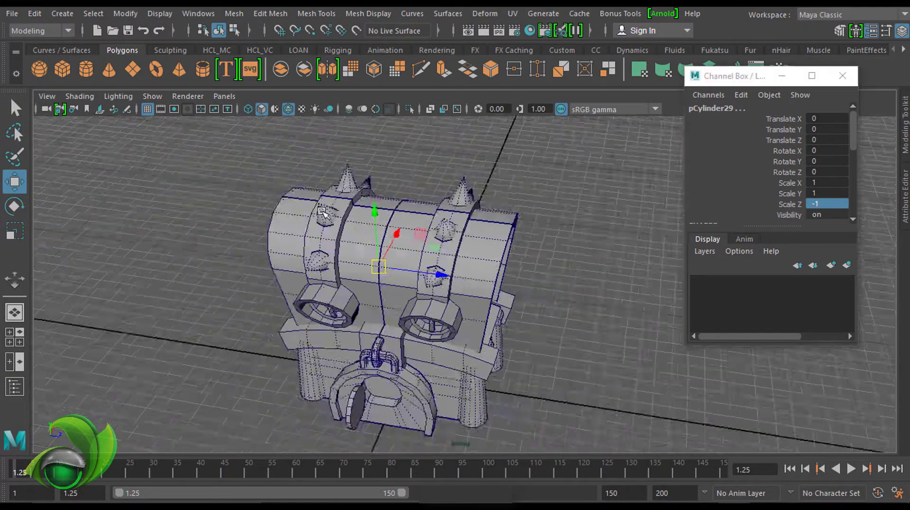
pyautogui.moveTo(605, 213)
pyautogui.keyDown('alt'); pyautogui.mouseDown()
pyautogui.moveTo(647, 272)
pyautogui.moveTo(529, 275)
pyautogui.moveTo(602, 281)
pyautogui.moveTo(585, 219)
pyautogui.moveTo(420, 227)
pyautogui.mouseUp(); pyautogui.keyUp('alt')
# Step: Select leg pillar pCylinder22 and inspect the building base from below
pyautogui.press('q')
pyautogui.click(648, 271)
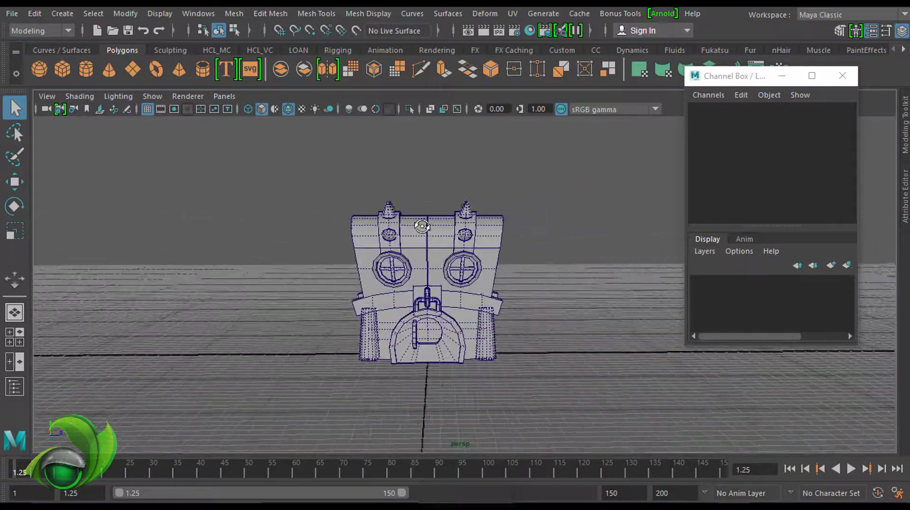
pyautogui.scroll(-3, 420, 226)
pyautogui.moveTo(535, 252)
pyautogui.keyDown('alt'); pyautogui.mouseDown()
pyautogui.moveTo(429, 232)
pyautogui.moveTo(468, 283)
pyautogui.mouseUp(); pyautogui.keyUp('alt')
pyautogui.scroll(5, 454, 187)
pyautogui.moveTo(454, 190)
pyautogui.keyDown('alt'); pyautogui.mouseDown()
pyautogui.moveTo(508, 209)
pyautogui.moveTo(575, 172)
pyautogui.mouseUp(); pyautogui.keyUp('alt')
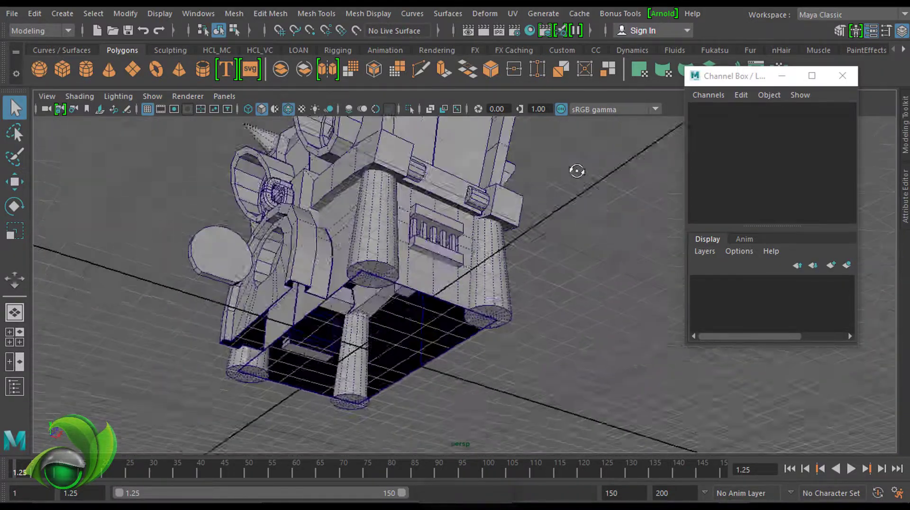
pyautogui.click(380, 271)
pyautogui.keyDown('alt'); pyautogui.moveTo(380, 270); pyautogui.dragTo(437, 268); pyautogui.keyUp('alt')
pyautogui.moveTo(421, 218)
pyautogui.keyDown('alt'); pyautogui.mouseDown()
pyautogui.moveTo(531, 239)
pyautogui.moveTo(443, 240)
pyautogui.moveTo(535, 290)
pyautogui.mouseUp(); pyautogui.keyUp('alt')
pyautogui.scroll(3, 531, 240)
pyautogui.scroll(-3, 358, 255)
pyautogui.press('r')
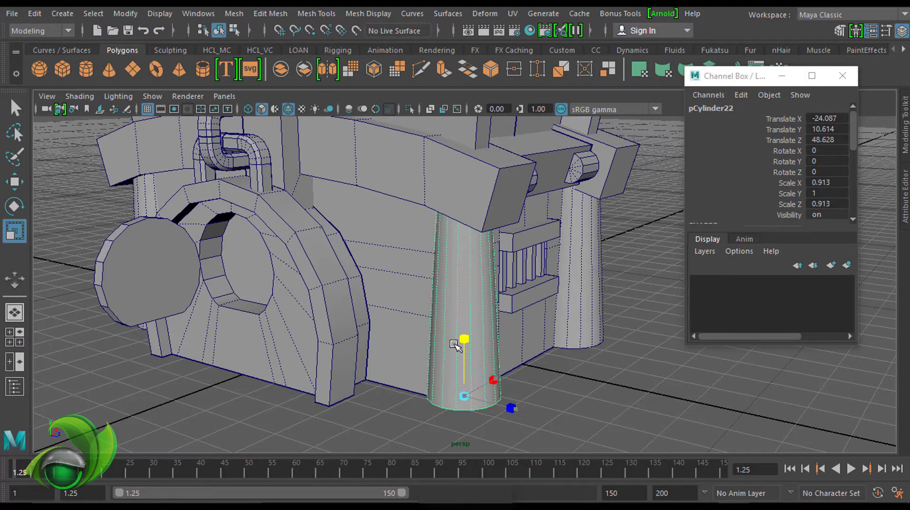
pyautogui.moveTo(455, 345)
pyautogui.keyDown('alt'); pyautogui.mouseDown()
pyautogui.moveTo(548, 142)
pyautogui.moveTo(391, 233)
pyautogui.moveTo(361, 240)
pyautogui.mouseUp(); pyautogui.keyUp('alt')
pyautogui.moveTo(351, 243); pyautogui.dragTo(407, 262)
pyautogui.press('w')
pyautogui.moveTo(407, 262); pyautogui.dragTo(412, 262)
pyautogui.moveTo(410, 262)
pyautogui.keyDown('alt'); pyautogui.mouseDown()
pyautogui.moveTo(463, 248)
pyautogui.moveTo(447, 248)
pyautogui.moveTo(544, 311)
pyautogui.moveTo(519, 223)
pyautogui.moveTo(530, 323)
pyautogui.moveTo(539, 266)
pyautogui.moveTo(456, 377)
pyautogui.mouseUp(); pyautogui.keyUp('alt')
pyautogui.press('q')
pyautogui.click(457, 377)
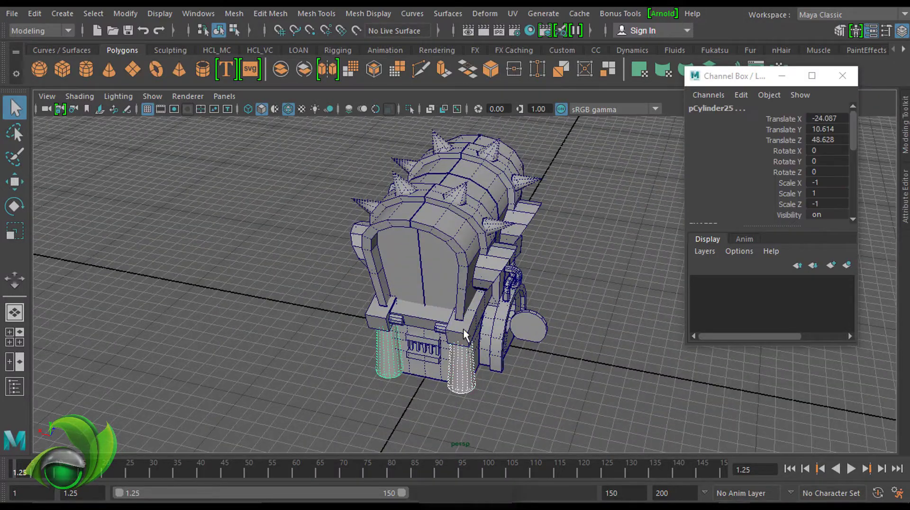
pyautogui.keyDown('alt'); pyautogui.moveTo(463, 329); pyautogui.dragTo(426, 338); pyautogui.keyUp('alt')
pyautogui.press('w')
pyautogui.keyDown('alt'); pyautogui.moveTo(431, 296); pyautogui.dragTo(483, 257, button='right'); pyautogui.keyUp('alt')
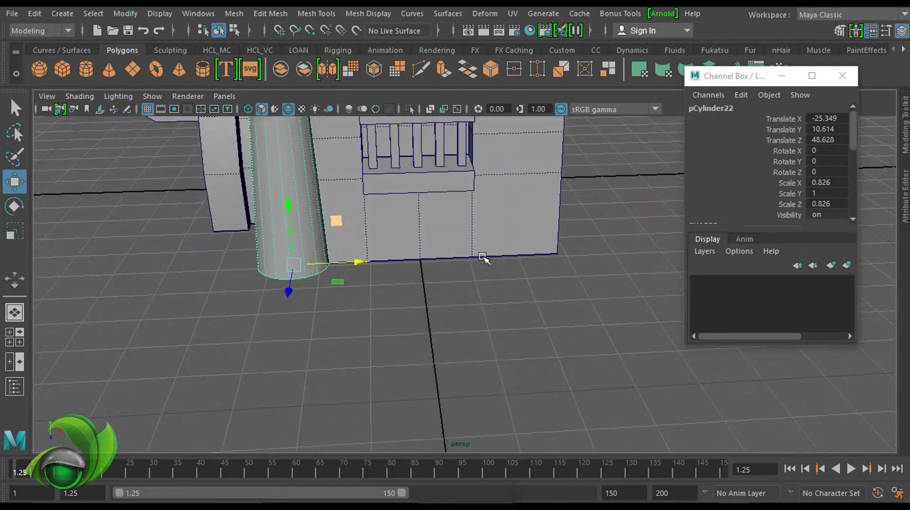
pyautogui.keyDown('alt'); pyautogui.moveTo(411, 268); pyautogui.dragTo(130, 30); pyautogui.keyUp('alt')
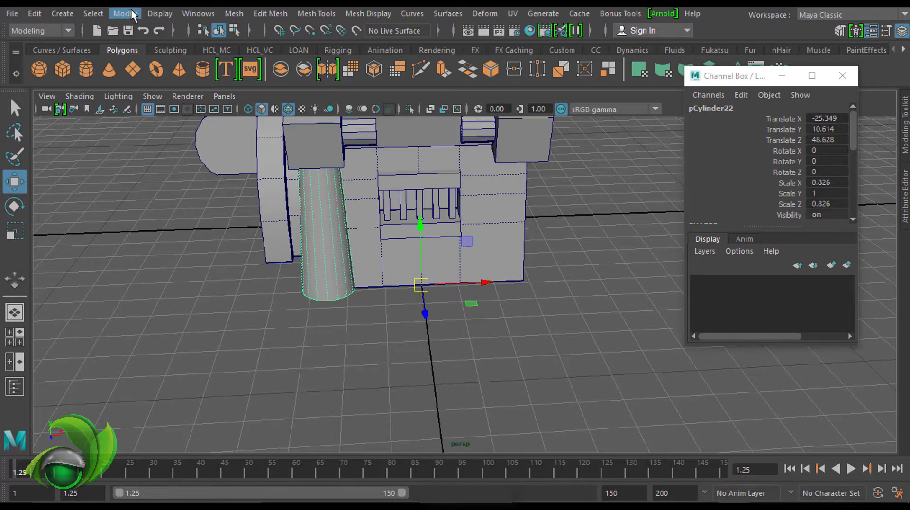
pyautogui.click(125, 13)
pyautogui.click(157, 82)
pyautogui.click(35, 13)
pyautogui.click(36, 14)
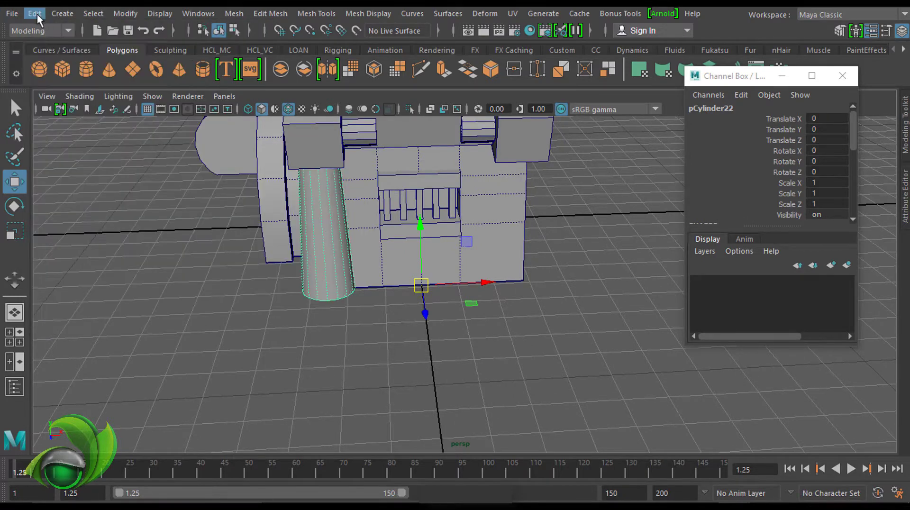
pyautogui.click(35, 14)
pyautogui.click(71, 224)
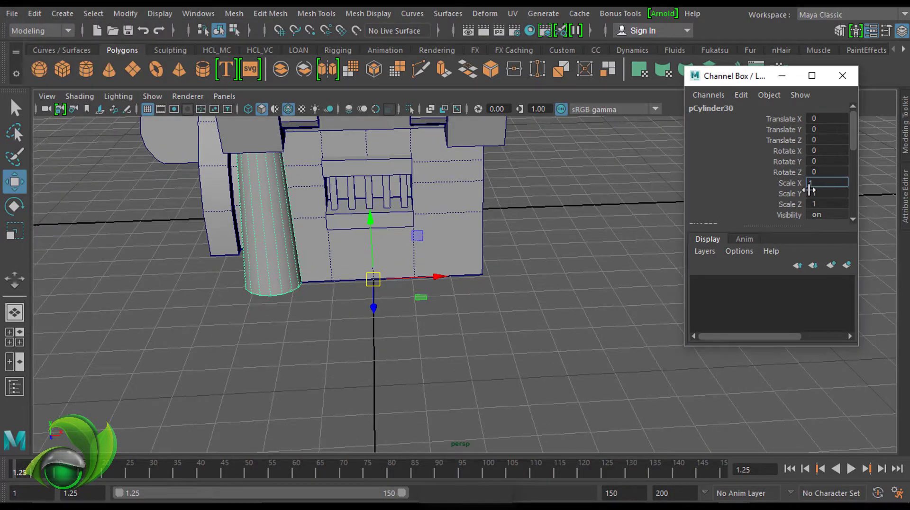
pyautogui.keyDown('alt'); pyautogui.moveTo(617, 265); pyautogui.dragTo(528, 312); pyautogui.keyUp('alt')
pyautogui.press('q')
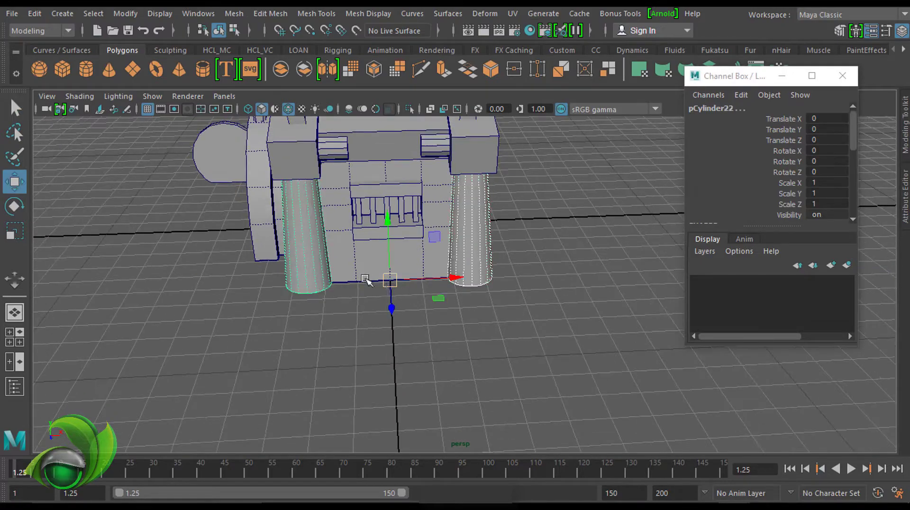
pyautogui.moveTo(367, 280)
pyautogui.keyDown('alt'); pyautogui.mouseDown()
pyautogui.moveTo(502, 264)
pyautogui.moveTo(388, 213)
pyautogui.mouseUp(); pyautogui.keyUp('alt')
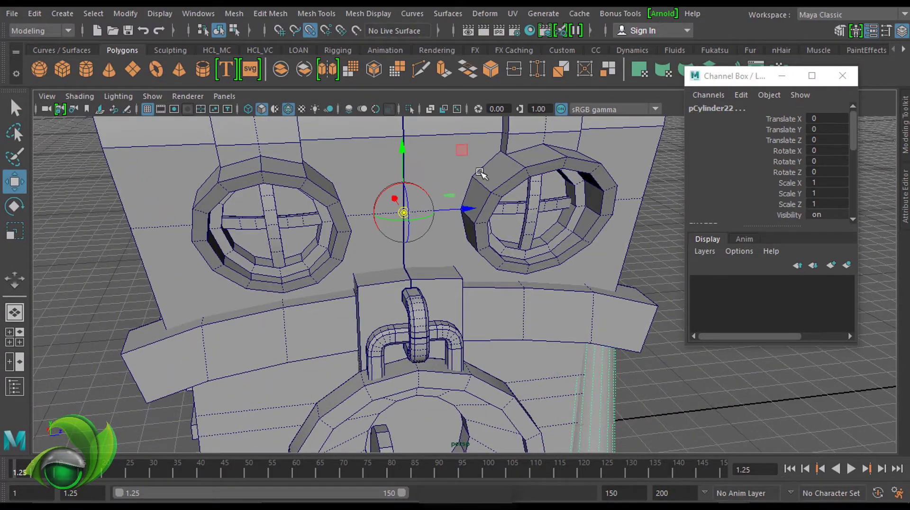
pyautogui.keyDown('alt'); pyautogui.moveTo(480, 173); pyautogui.dragTo(418, 203); pyautogui.keyUp('alt')
pyautogui.click(35, 13)
pyautogui.click(71, 169)
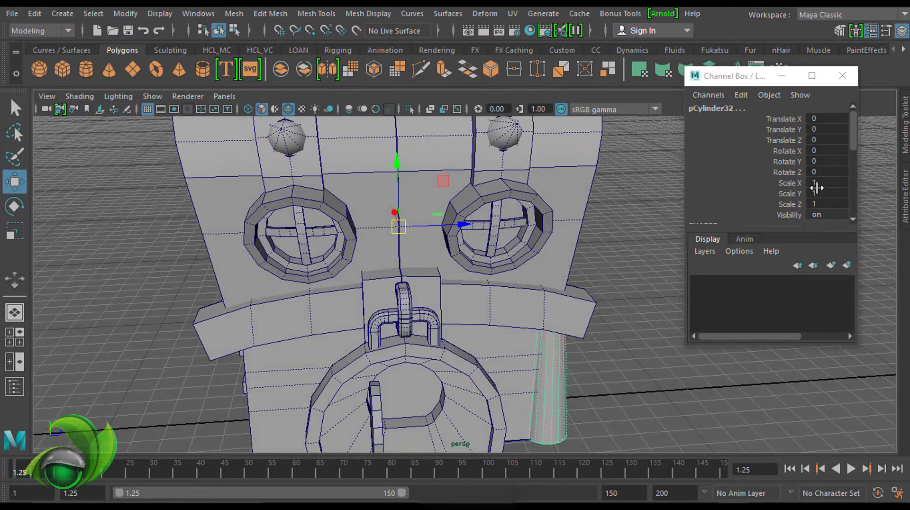
pyautogui.scroll(-5, 578, 283)
pyautogui.press('q')
pyautogui.click(558, 325)
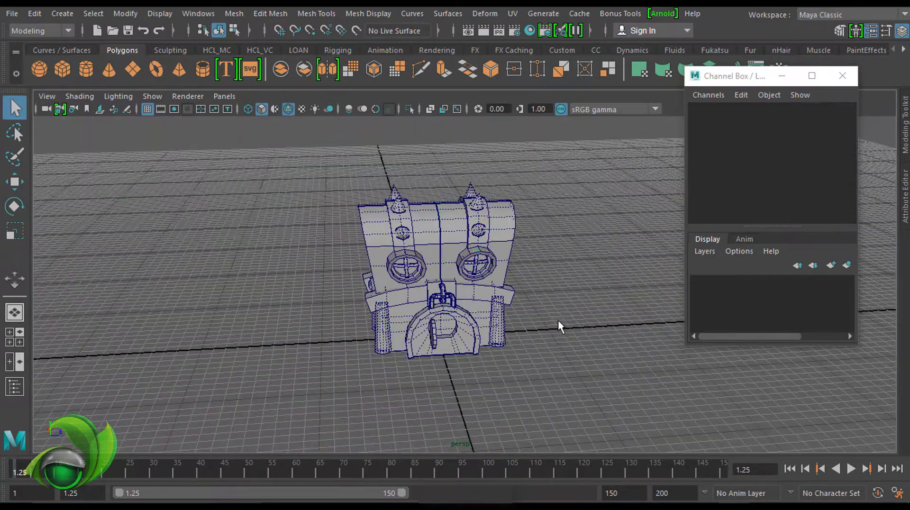
pyautogui.moveTo(559, 325)
pyautogui.keyDown('alt'); pyautogui.mouseDown()
pyautogui.moveTo(614, 321)
pyautogui.moveTo(577, 268)
pyautogui.moveTo(374, 197)
pyautogui.moveTo(517, 263)
pyautogui.mouseUp(); pyautogui.keyUp('alt')
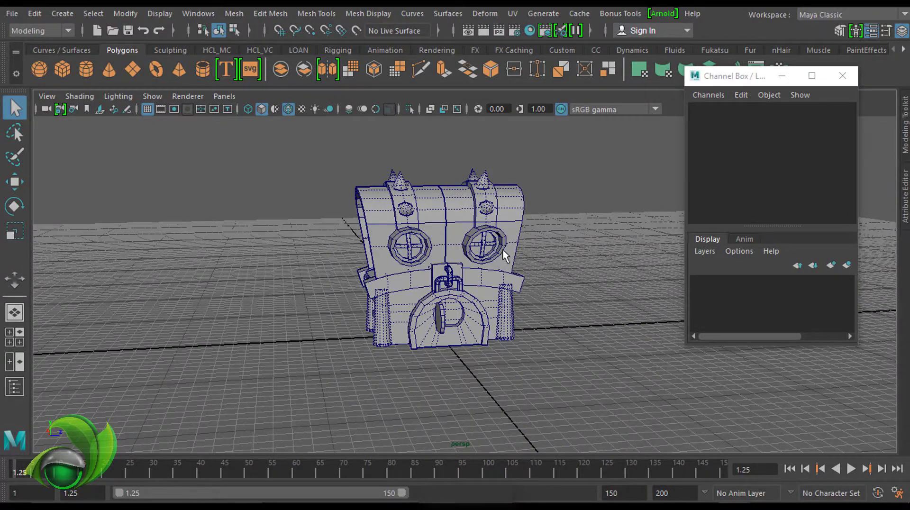
pyautogui.scroll(3, 503, 249)
pyautogui.scroll(3, 503, 248)
pyautogui.click(517, 287)
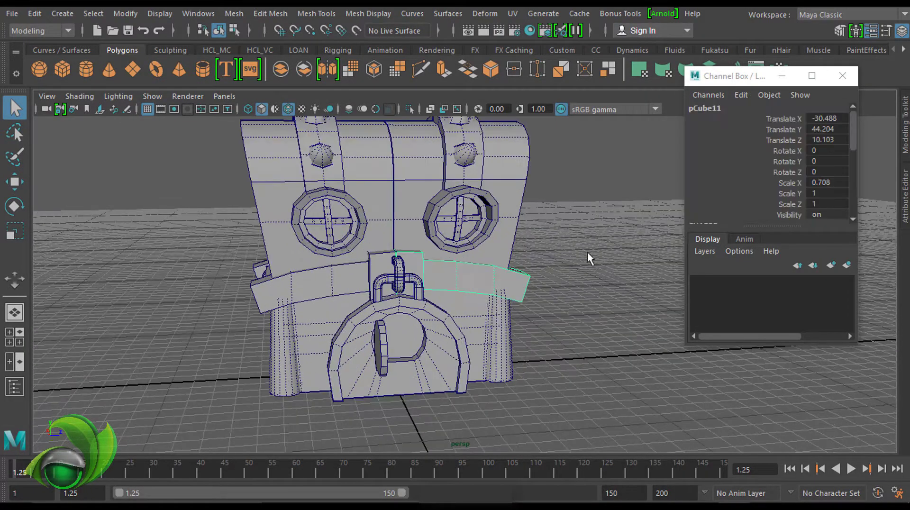
pyautogui.keyDown('alt'); pyautogui.moveTo(587, 258); pyautogui.dragTo(531, 263); pyautogui.keyUp('alt')
pyautogui.scroll(3, 532, 263)
pyautogui.scroll(2, 484, 238)
pyautogui.moveTo(483, 238)
pyautogui.keyDown('alt'); pyautogui.mouseDown(button='middle')
pyautogui.moveTo(465, 248)
pyautogui.moveTo(477, 245)
pyautogui.mouseUp(button='middle'); pyautogui.keyUp('alt')
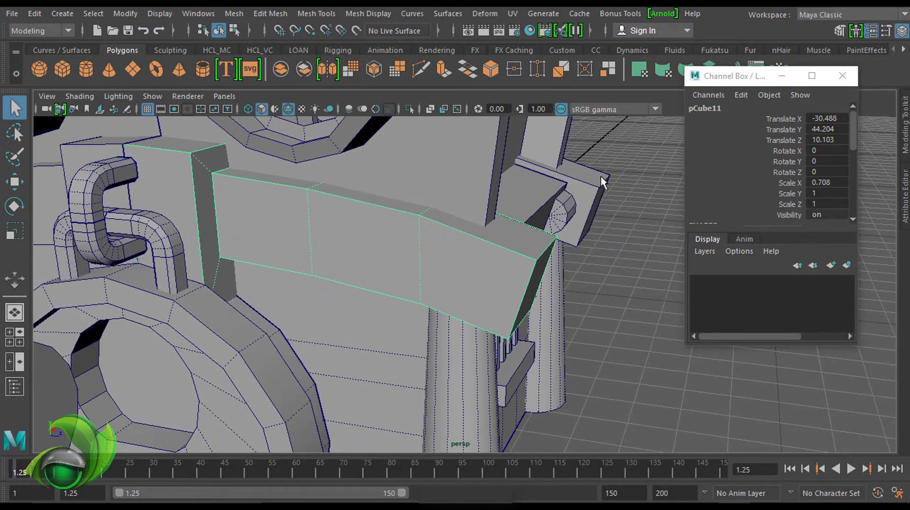
pyautogui.moveTo(601, 176)
pyautogui.keyDown('alt'); pyautogui.mouseDown()
pyautogui.moveTo(487, 172)
pyautogui.moveTo(537, 178)
pyautogui.mouseUp(); pyautogui.keyUp('alt')
pyautogui.scroll(3, 490, 182)
# Step: Isolate shell piece pCylinder16 and cut a new edge loop near its outer side
pyautogui.click(481, 182)
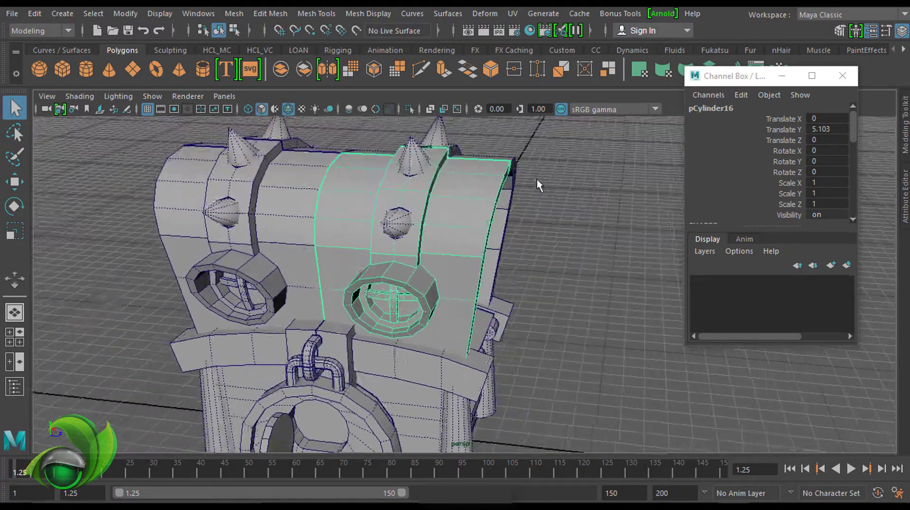
pyautogui.keyDown('shift'); pyautogui.moveTo(388, 284); pyautogui.dragTo(412, 151, button='right'); pyautogui.keyUp('shift')
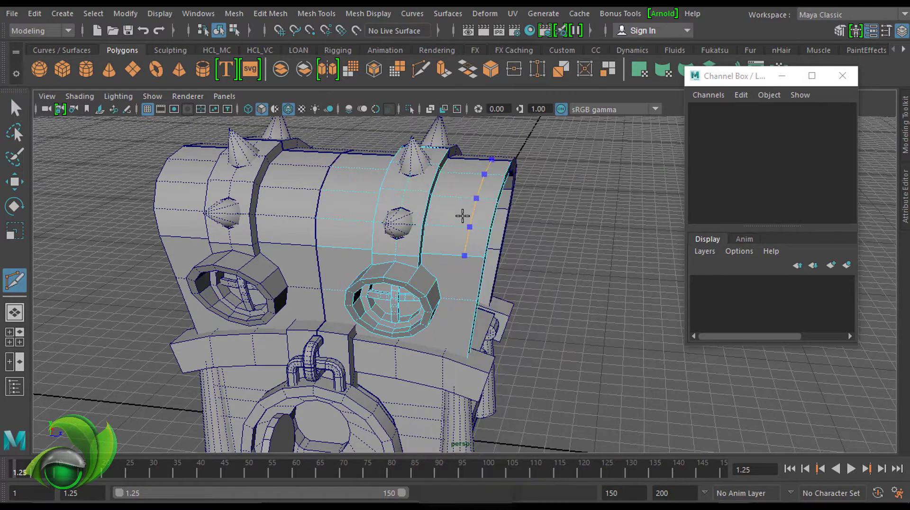
pyautogui.moveTo(473, 198)
pyautogui.keyDown('alt'); pyautogui.mouseDown()
pyautogui.moveTo(525, 238)
pyautogui.moveTo(479, 207)
pyautogui.mouseUp(); pyautogui.keyUp('alt')
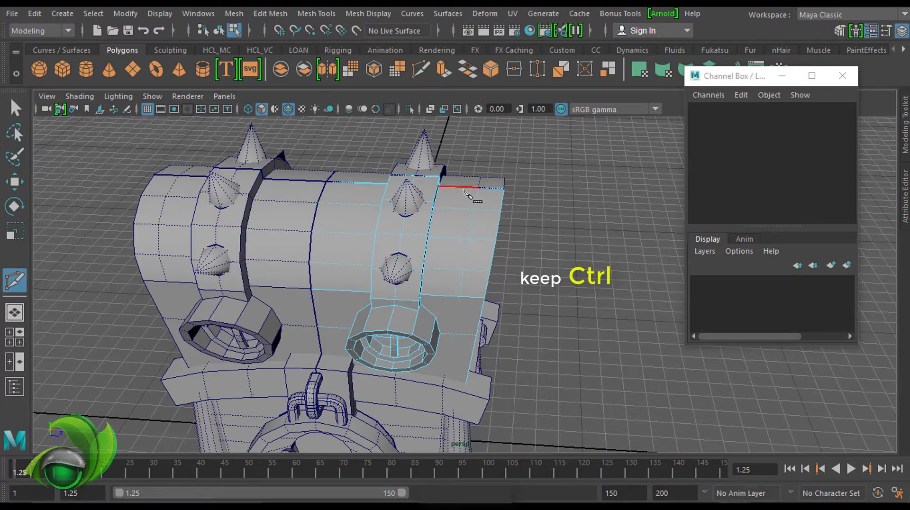
pyautogui.keyDown('alt'); pyautogui.moveTo(467, 194); pyautogui.dragTo(553, 168); pyautogui.keyUp('alt')
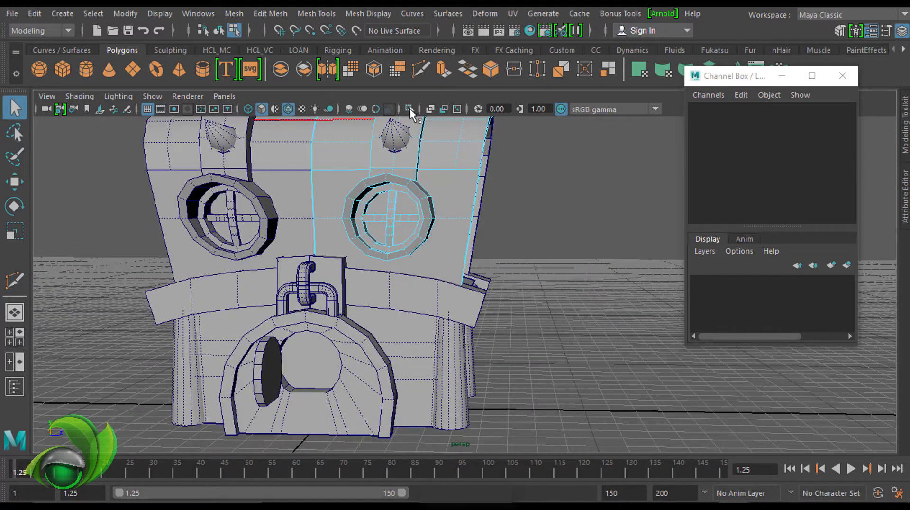
pyautogui.click(410, 108)
pyautogui.click(410, 110)
pyautogui.press('F8')
pyautogui.click(410, 109)
pyautogui.moveTo(512, 205)
pyautogui.keyDown('alt'); pyautogui.mouseDown()
pyautogui.moveTo(507, 189)
pyautogui.moveTo(496, 203)
pyautogui.mouseUp(); pyautogui.keyUp('alt')
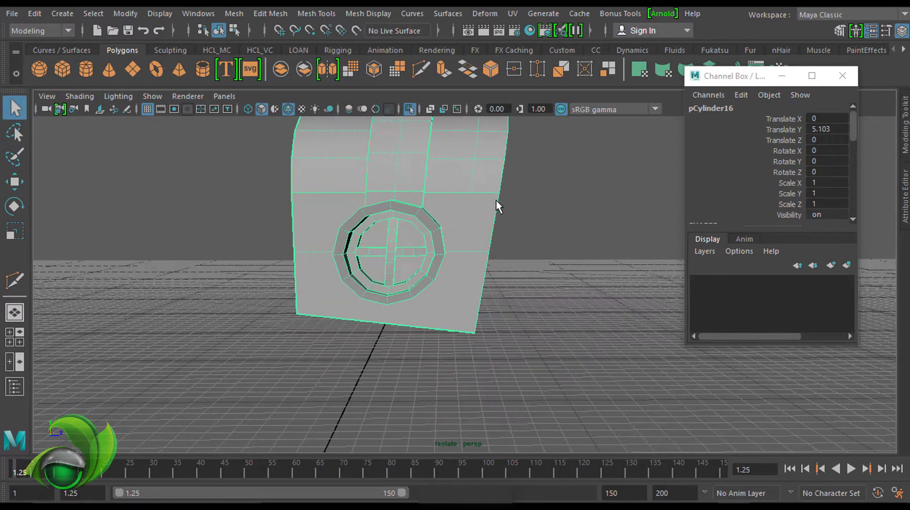
pyautogui.keyDown('shift'); pyautogui.moveTo(415, 147); pyautogui.dragTo(499, 233, button='right'); pyautogui.keyUp('shift')
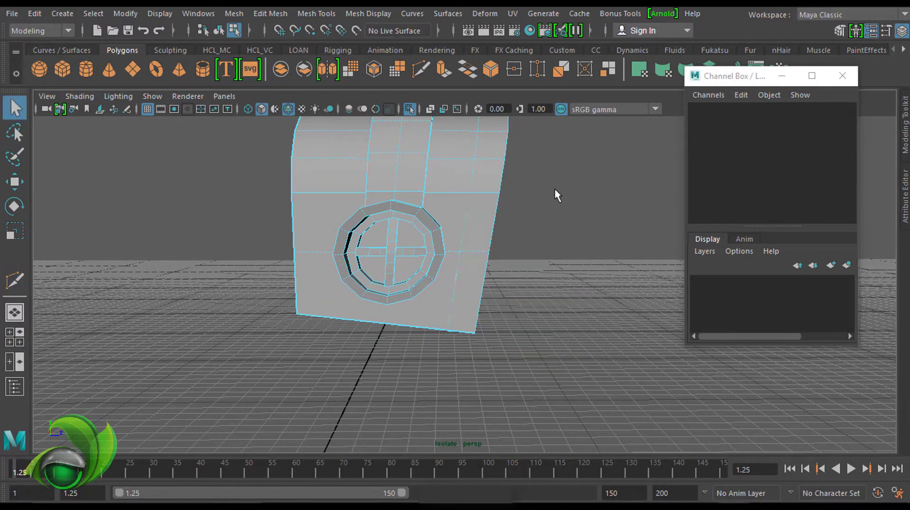
pyautogui.keyDown('alt'); pyautogui.moveTo(556, 189); pyautogui.dragTo(526, 207); pyautogui.keyUp('alt')
# Step: Extrude the shell's outer-edge faces with thickness 4 to form a raised rim
pyautogui.click(464, 297)
pyautogui.keyDown('alt'); pyautogui.moveTo(528, 175); pyautogui.dragTo(362, 237); pyautogui.keyUp('alt')
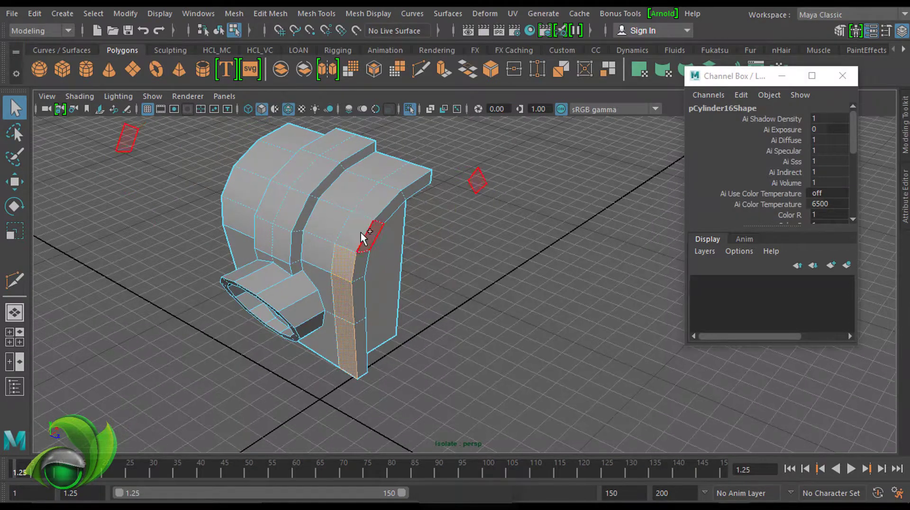
pyautogui.moveTo(411, 178)
pyautogui.keyDown('alt'); pyautogui.mouseDown()
pyautogui.moveTo(575, 175)
pyautogui.moveTo(502, 175)
pyautogui.mouseUp(); pyautogui.keyUp('alt')
pyautogui.keyDown('shift'); pyautogui.moveTo(500, 182); pyautogui.dragTo(671, 181, button='right'); pyautogui.keyUp('shift')
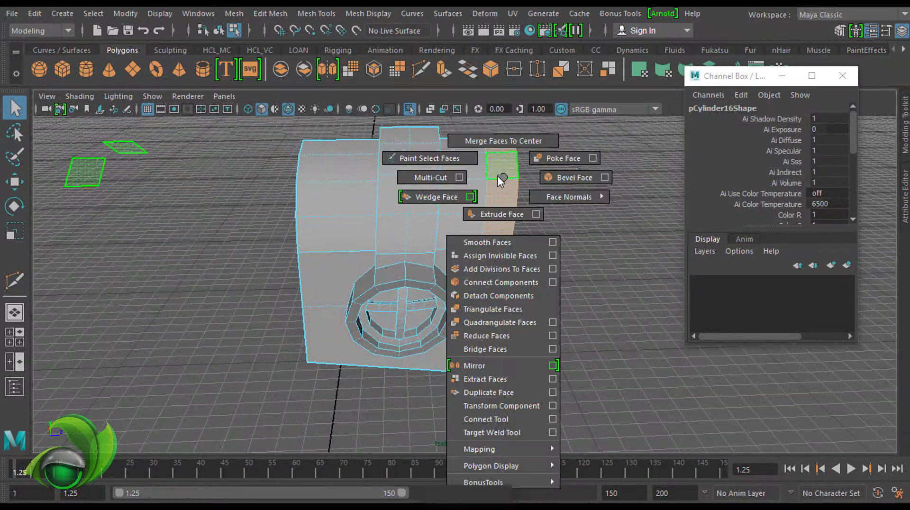
pyautogui.click(835, 83)
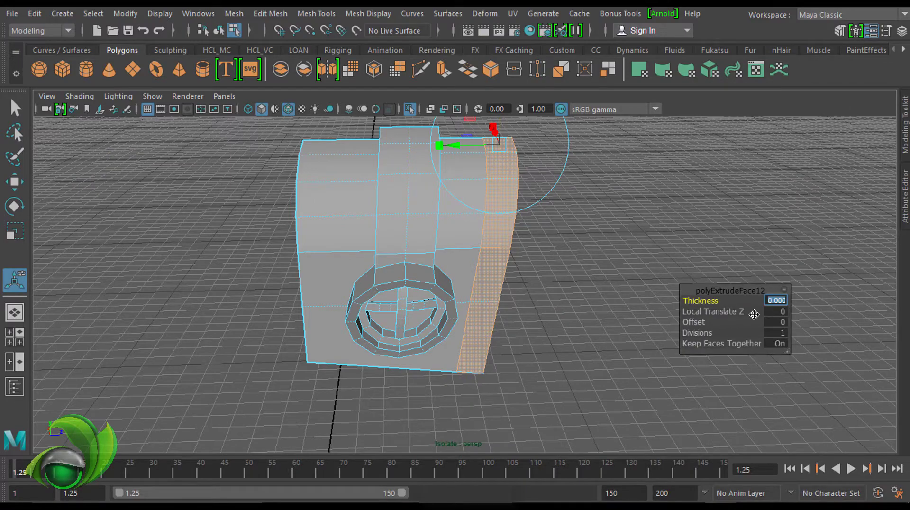
pyautogui.moveTo(569, 284)
pyautogui.keyDown('alt'); pyautogui.mouseDown()
pyautogui.moveTo(416, 259)
pyautogui.moveTo(617, 304)
pyautogui.mouseUp(); pyautogui.keyUp('alt')
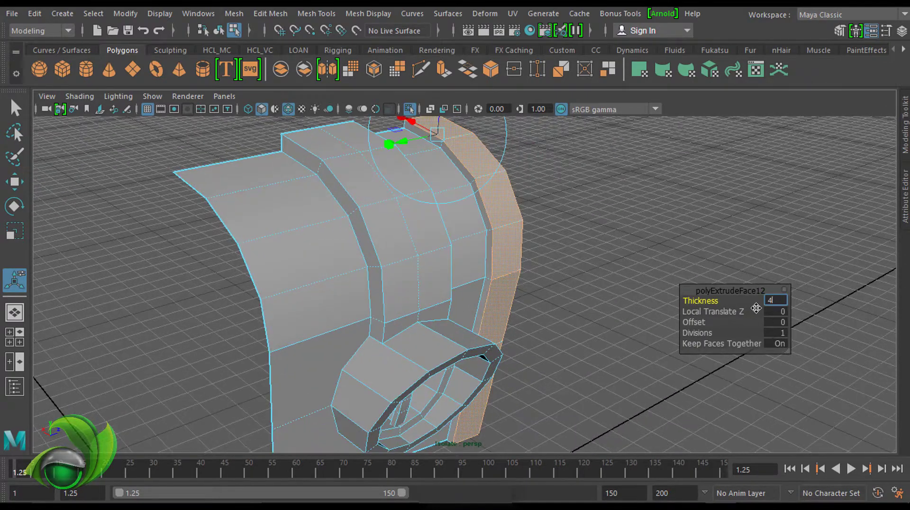
pyautogui.moveTo(454, 149)
pyautogui.keyDown('alt'); pyautogui.mouseDown()
pyautogui.moveTo(518, 203)
pyautogui.moveTo(766, 309)
pyautogui.mouseUp(); pyautogui.keyUp('alt')
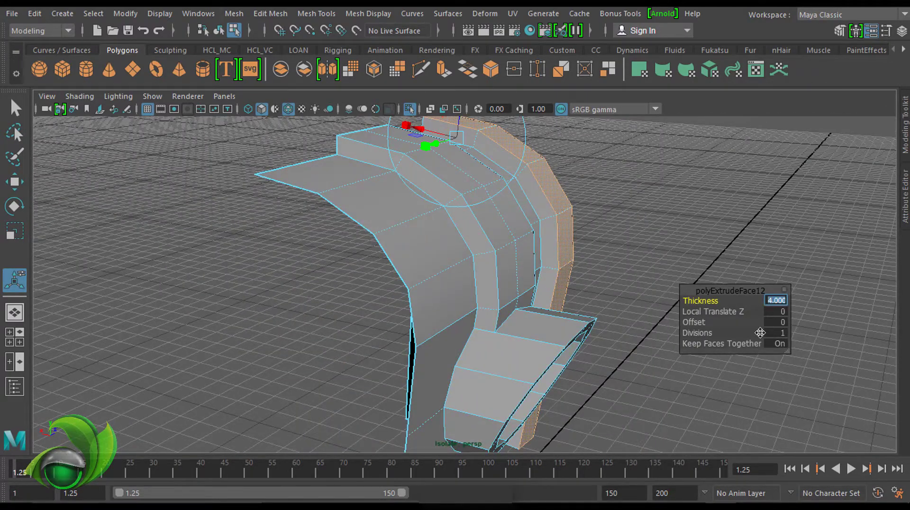
pyautogui.moveTo(488, 188)
pyautogui.keyDown('alt'); pyautogui.mouseDown()
pyautogui.moveTo(386, 187)
pyautogui.moveTo(544, 197)
pyautogui.moveTo(781, 300)
pyautogui.mouseUp(); pyautogui.keyUp('alt')
pyautogui.press('q')
pyautogui.moveTo(609, 262)
pyautogui.keyDown('alt'); pyautogui.mouseDown()
pyautogui.moveTo(656, 197)
pyautogui.moveTo(433, 223)
pyautogui.moveTo(519, 196)
pyautogui.mouseUp(); pyautogui.keyUp('alt')
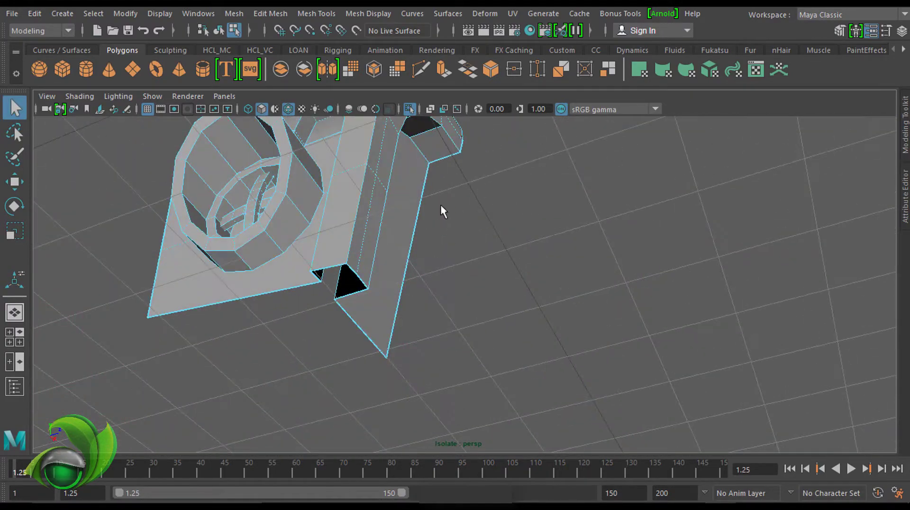
pyautogui.moveTo(441, 209)
pyautogui.keyDown('alt'); pyautogui.mouseDown()
pyautogui.moveTo(429, 266)
pyautogui.moveTo(444, 208)
pyautogui.mouseUp(); pyautogui.keyUp('alt')
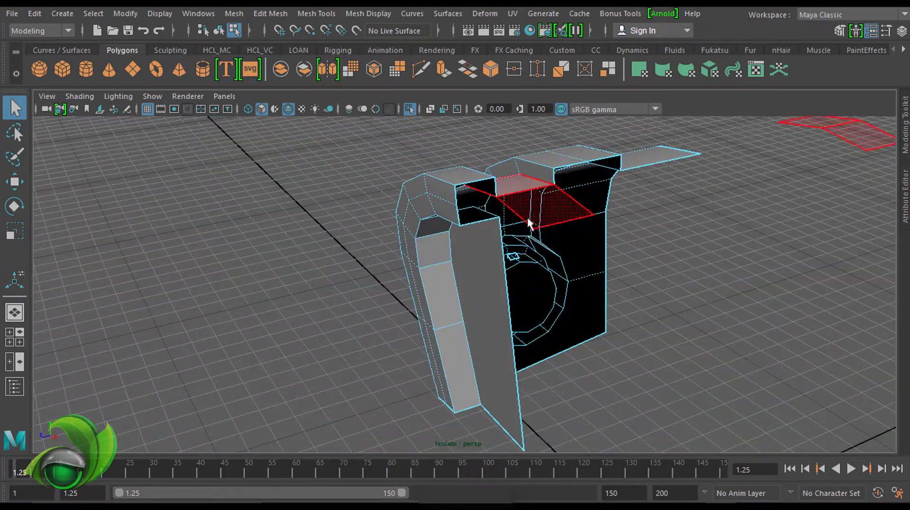
pyautogui.moveTo(530, 223)
pyautogui.keyDown('alt'); pyautogui.mouseDown()
pyautogui.moveTo(504, 134)
pyautogui.moveTo(477, 112)
pyautogui.moveTo(583, 181)
pyautogui.moveTo(671, 174)
pyautogui.moveTo(529, 209)
pyautogui.moveTo(532, 138)
pyautogui.moveTo(490, 185)
pyautogui.moveTo(549, 153)
pyautogui.mouseUp(); pyautogui.keyUp('alt')
# Step: Merge the stray top-centre vertices to close the gap, then return to object mode
pyautogui.press('w')
pyautogui.keyDown('shift'); pyautogui.moveTo(504, 179); pyautogui.dragTo(514, 127, button='right'); pyautogui.keyUp('shift')
pyautogui.moveTo(462, 202)
pyautogui.keyDown('alt'); pyautogui.mouseDown()
pyautogui.moveTo(446, 195)
pyautogui.moveTo(496, 197)
pyautogui.moveTo(559, 179)
pyautogui.mouseUp(); pyautogui.keyUp('alt')
pyautogui.keyDown('shift'); pyautogui.moveTo(560, 179); pyautogui.dragTo(566, 107, button='right'); pyautogui.keyUp('shift')
pyautogui.moveTo(567, 107)
pyautogui.keyDown('alt'); pyautogui.mouseDown()
pyautogui.moveTo(624, 126)
pyautogui.moveTo(784, 132)
pyautogui.moveTo(549, 164)
pyautogui.moveTo(711, 254)
pyautogui.mouseUp(); pyautogui.keyUp('alt')
pyautogui.press('F8')
pyautogui.moveTo(711, 254)
pyautogui.keyDown('alt'); pyautogui.mouseDown(button='right')
pyautogui.moveTo(634, 179)
pyautogui.moveTo(727, 196)
pyautogui.moveTo(655, 153)
pyautogui.mouseUp(button='right'); pyautogui.keyUp('alt')
# Step: In X-ray, select the shell's upper right corner vertices and move them outward
pyautogui.press('q')
pyautogui.press('f')
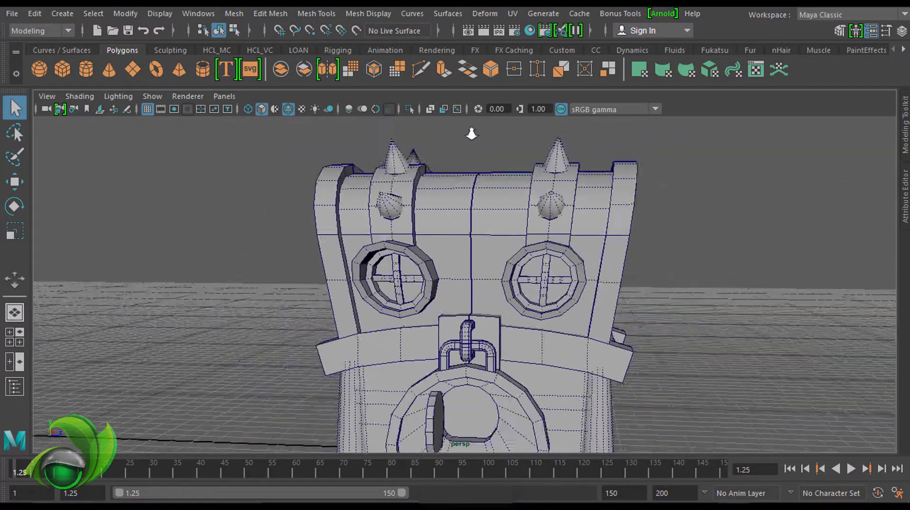
pyautogui.moveTo(630, 189)
pyautogui.keyDown('alt'); pyautogui.mouseDown()
pyautogui.moveTo(725, 179)
pyautogui.moveTo(631, 188)
pyautogui.mouseUp(); pyautogui.keyUp('alt')
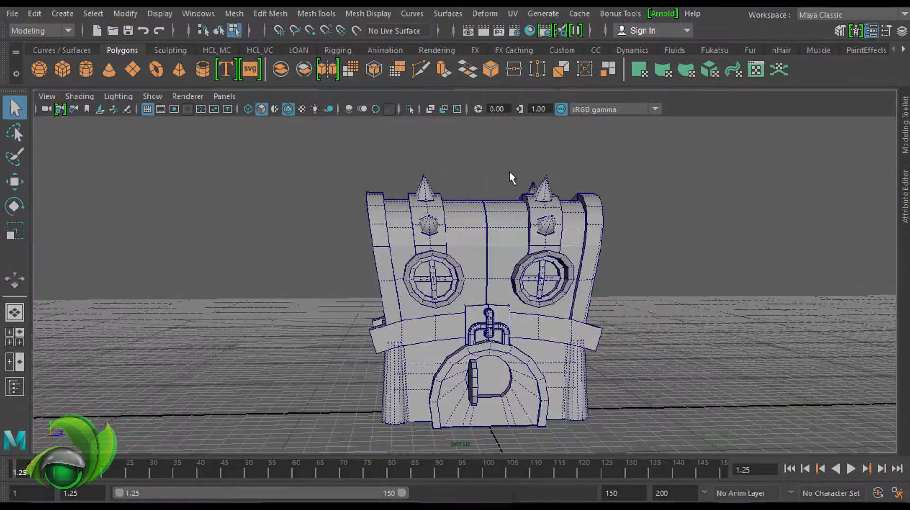
pyautogui.keyDown('alt'); pyautogui.moveTo(510, 172); pyautogui.dragTo(412, 234); pyautogui.keyUp('alt')
pyautogui.moveTo(609, 225)
pyautogui.keyDown('alt'); pyautogui.mouseDown()
pyautogui.moveTo(645, 178)
pyautogui.moveTo(583, 200)
pyautogui.mouseUp(); pyautogui.keyUp('alt')
pyautogui.click(430, 110)
pyautogui.moveTo(639, 152); pyautogui.dragTo(538, 252)
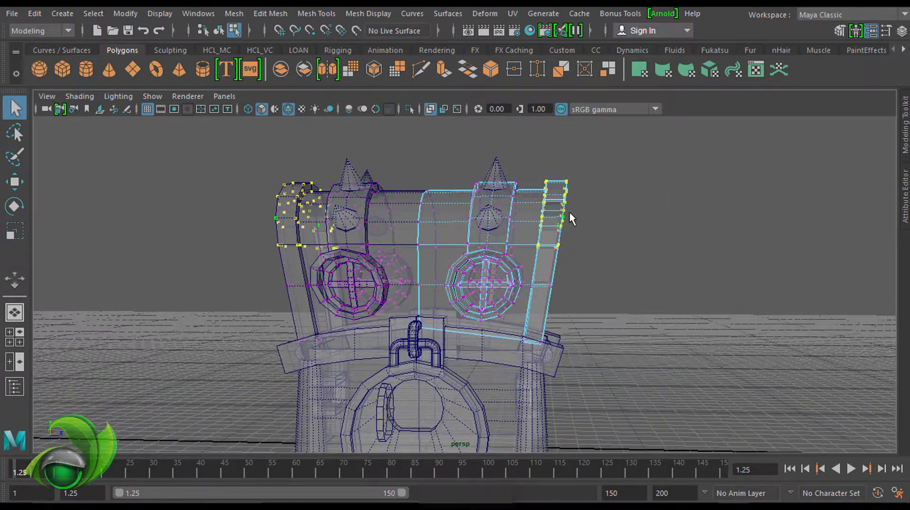
pyautogui.click(433, 109)
pyautogui.press('w')
pyautogui.scroll(2, 569, 188)
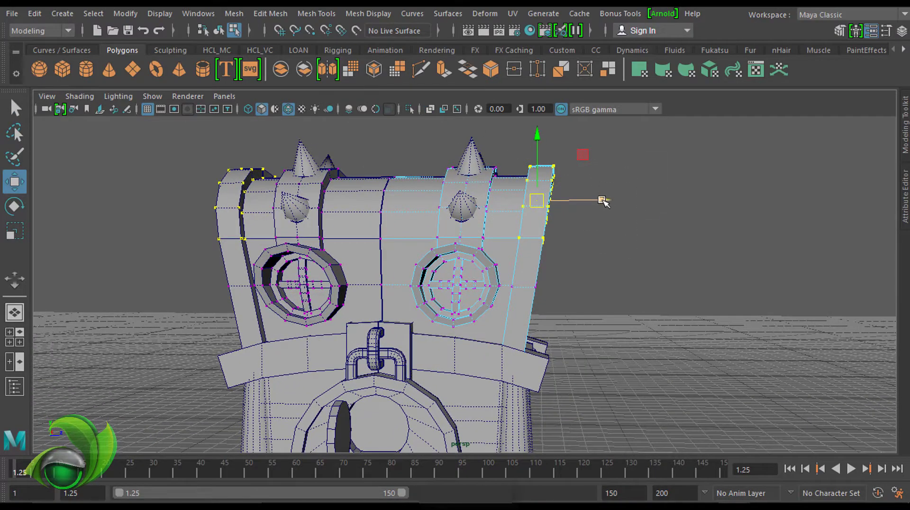
pyautogui.moveTo(607, 207)
pyautogui.keyDown('alt'); pyautogui.mouseDown()
pyautogui.moveTo(577, 171)
pyautogui.moveTo(594, 170)
pyautogui.moveTo(577, 226)
pyautogui.mouseUp(); pyautogui.keyUp('alt')
# Step: Select the right-side shell vertices and rotate the top corner outward
pyautogui.moveTo(576, 226); pyautogui.dragTo(408, 290)
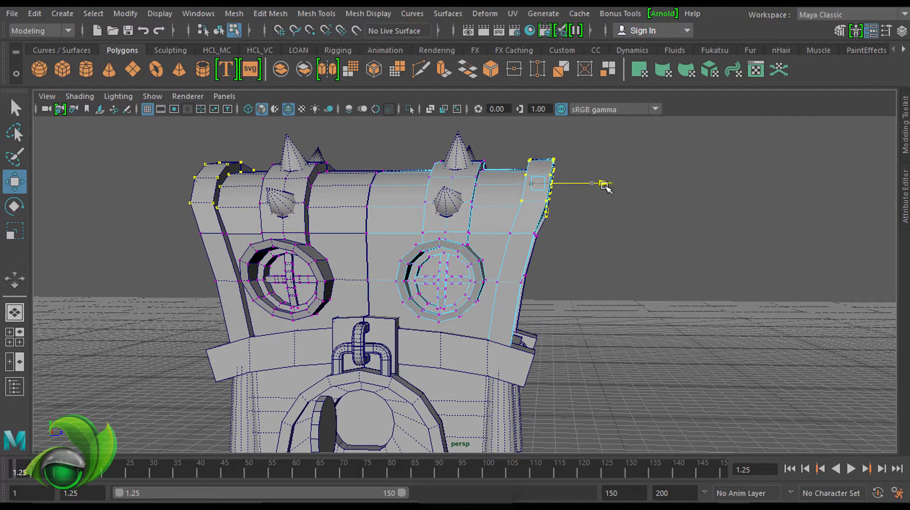
pyautogui.moveTo(605, 186)
pyautogui.keyDown('alt'); pyautogui.mouseDown()
pyautogui.moveTo(572, 192)
pyautogui.moveTo(611, 195)
pyautogui.moveTo(589, 220)
pyautogui.moveTo(575, 203)
pyautogui.moveTo(575, 175)
pyautogui.moveTo(580, 185)
pyautogui.mouseUp(); pyautogui.keyUp('alt')
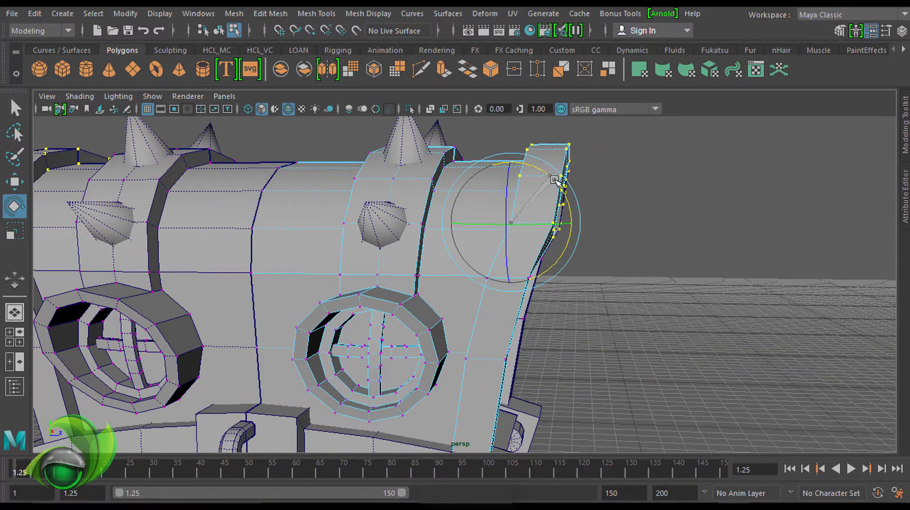
pyautogui.moveTo(597, 161)
pyautogui.keyDown('alt'); pyautogui.mouseDown()
pyautogui.moveTo(646, 169)
pyautogui.moveTo(664, 209)
pyautogui.moveTo(715, 224)
pyautogui.moveTo(576, 196)
pyautogui.moveTo(529, 227)
pyautogui.mouseUp(); pyautogui.keyUp('alt')
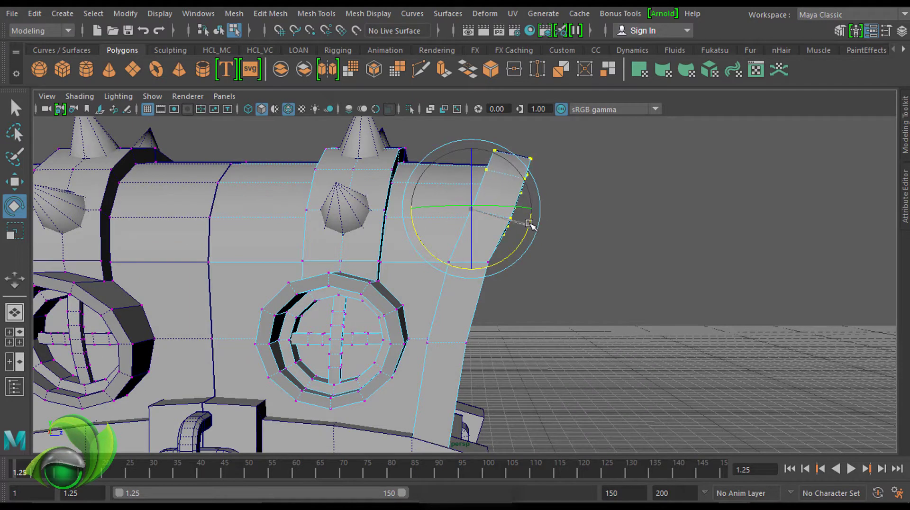
pyautogui.press('e')
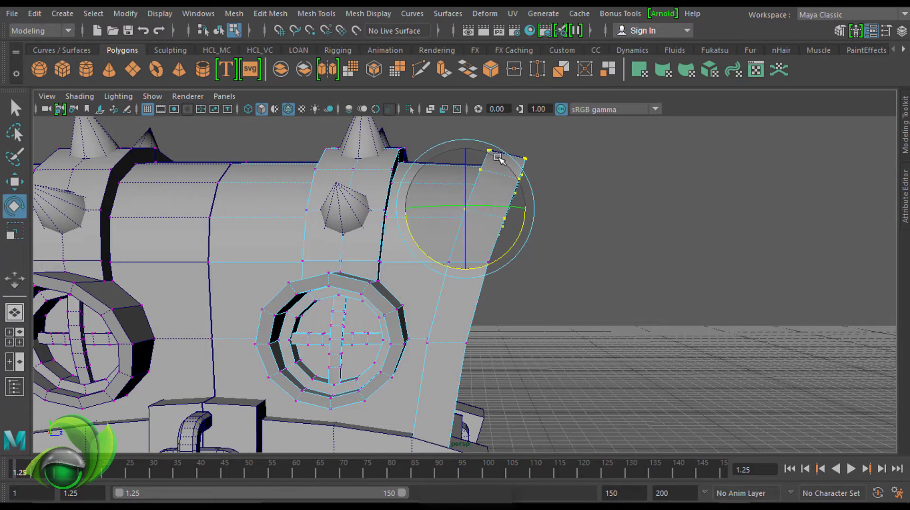
pyautogui.moveTo(506, 165); pyautogui.dragTo(520, 235)
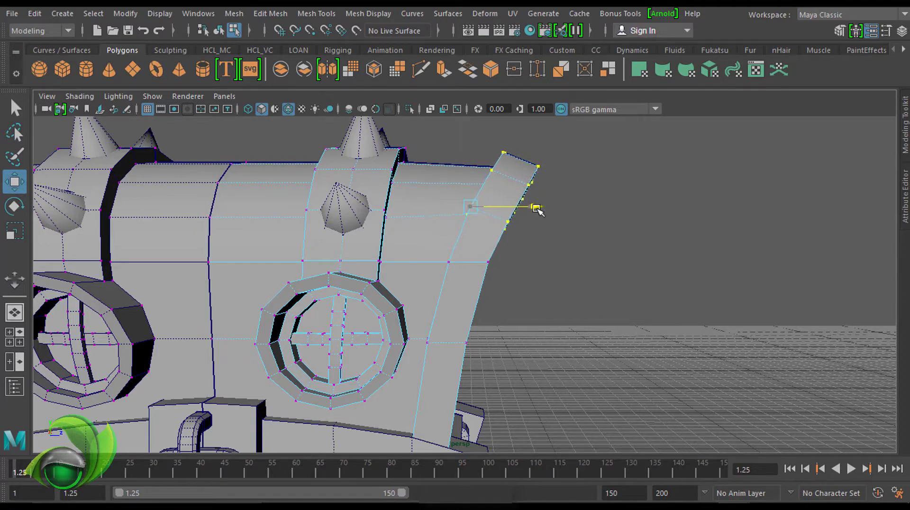
pyautogui.scroll(-3, 541, 204)
pyautogui.keyDown('alt'); pyautogui.moveTo(573, 195); pyautogui.dragTo(566, 194); pyautogui.keyUp('alt')
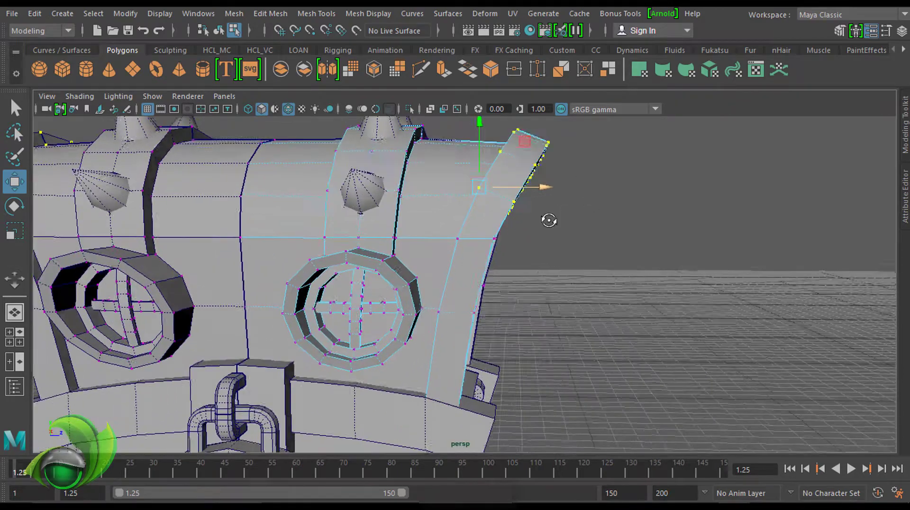
pyautogui.scroll(3, 549, 220)
pyautogui.keyDown('alt'); pyautogui.moveTo(528, 231); pyautogui.dragTo(585, 203); pyautogui.keyUp('alt')
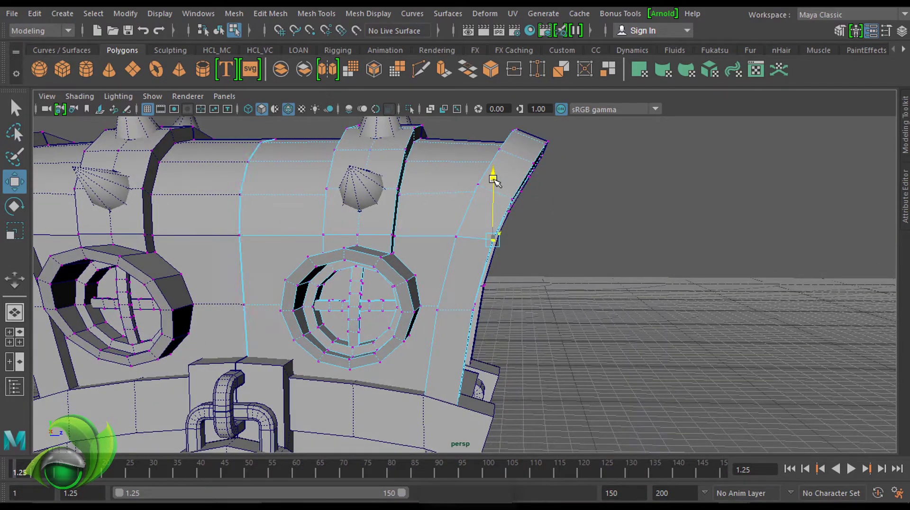
pyautogui.keyDown('alt'); pyautogui.moveTo(495, 184); pyautogui.dragTo(547, 173); pyautogui.keyUp('alt')
pyautogui.moveTo(565, 241)
pyautogui.keyDown('alt'); pyautogui.mouseDown()
pyautogui.moveTo(518, 214)
pyautogui.moveTo(519, 282)
pyautogui.mouseUp(); pyautogui.keyUp('alt')
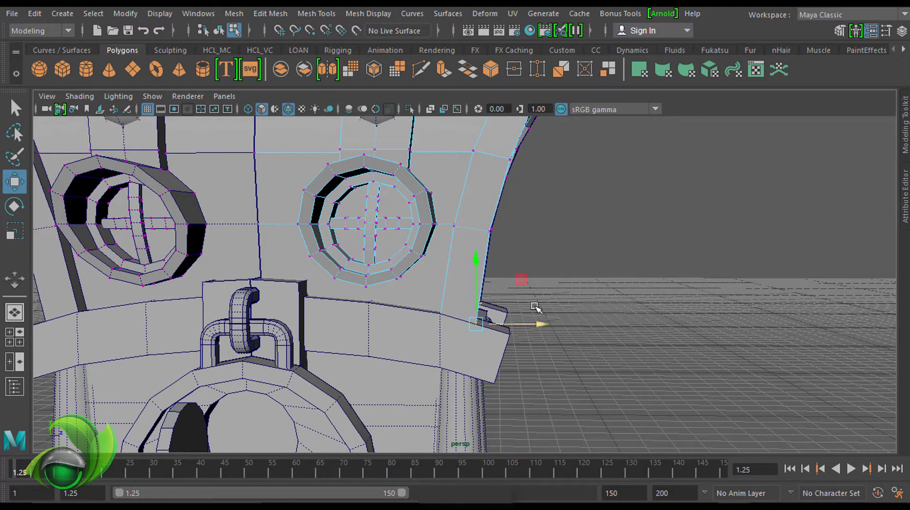
# Step: Zoom out and orbit round to inspect the back arch of the model
pyautogui.press('q')
pyautogui.keyDown('alt'); pyautogui.moveTo(535, 307); pyautogui.dragTo(504, 199, button='right'); pyautogui.keyUp('alt')
pyautogui.moveTo(645, 241)
pyautogui.keyDown('alt'); pyautogui.mouseDown()
pyautogui.moveTo(546, 235)
pyautogui.moveTo(569, 237)
pyautogui.mouseUp(); pyautogui.keyUp('alt')
pyautogui.keyDown('alt'); pyautogui.moveTo(569, 237); pyautogui.dragTo(553, 223, button='right'); pyautogui.keyUp('alt')
pyautogui.moveTo(553, 227)
pyautogui.keyDown('alt'); pyautogui.mouseDown()
pyautogui.moveTo(601, 197)
pyautogui.moveTo(553, 178)
pyautogui.mouseUp(); pyautogui.keyUp('alt')
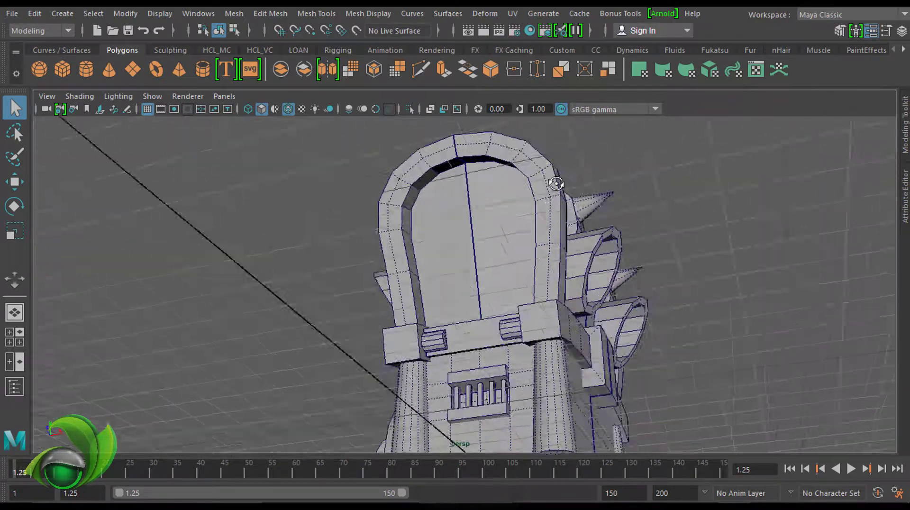
# Step: Select and delete the faces of the back arch piece
pyautogui.click(553, 179)
pyautogui.moveTo(553, 179)
pyautogui.keyDown('alt'); pyautogui.mouseDown(button='right')
pyautogui.moveTo(503, 236)
pyautogui.moveTo(428, 143)
pyautogui.moveTo(456, 301)
pyautogui.mouseUp(button='right'); pyautogui.keyUp('alt')
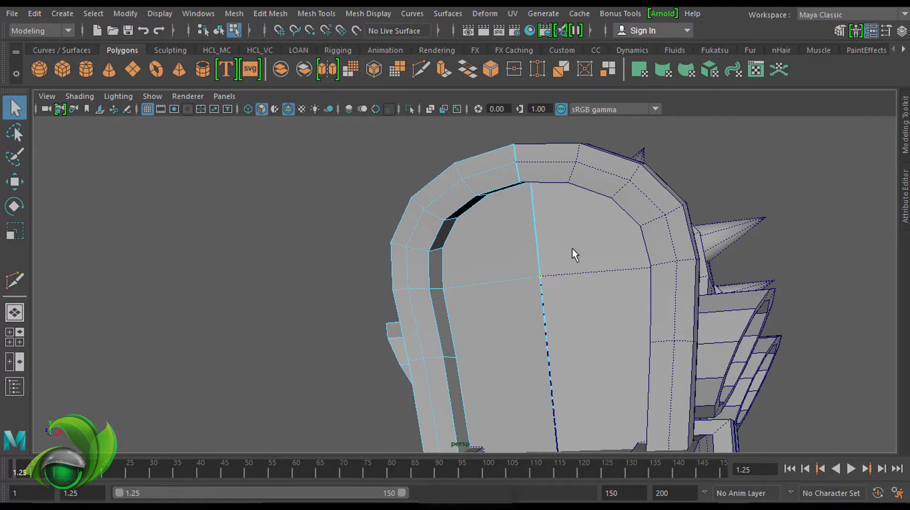
pyautogui.moveTo(550, 219)
pyautogui.keyDown('alt'); pyautogui.mouseDown()
pyautogui.moveTo(502, 218)
pyautogui.moveTo(614, 220)
pyautogui.moveTo(565, 213)
pyautogui.moveTo(563, 173)
pyautogui.moveTo(530, 186)
pyautogui.moveTo(577, 170)
pyautogui.moveTo(648, 175)
pyautogui.moveTo(705, 156)
pyautogui.moveTo(805, 171)
pyautogui.moveTo(611, 161)
pyautogui.moveTo(562, 187)
pyautogui.moveTo(707, 191)
pyautogui.moveTo(543, 182)
pyautogui.mouseUp(); pyautogui.keyUp('alt')
pyautogui.press('Delete')
pyautogui.press('q')
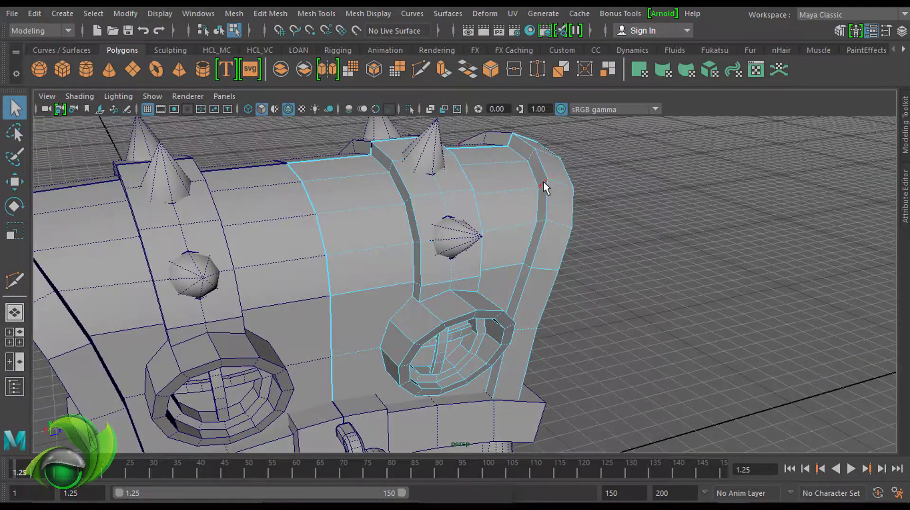
pyautogui.moveTo(619, 177)
pyautogui.keyDown('alt'); pyautogui.mouseDown()
pyautogui.moveTo(479, 166)
pyautogui.moveTo(426, 138)
pyautogui.mouseUp(); pyautogui.keyUp('alt')
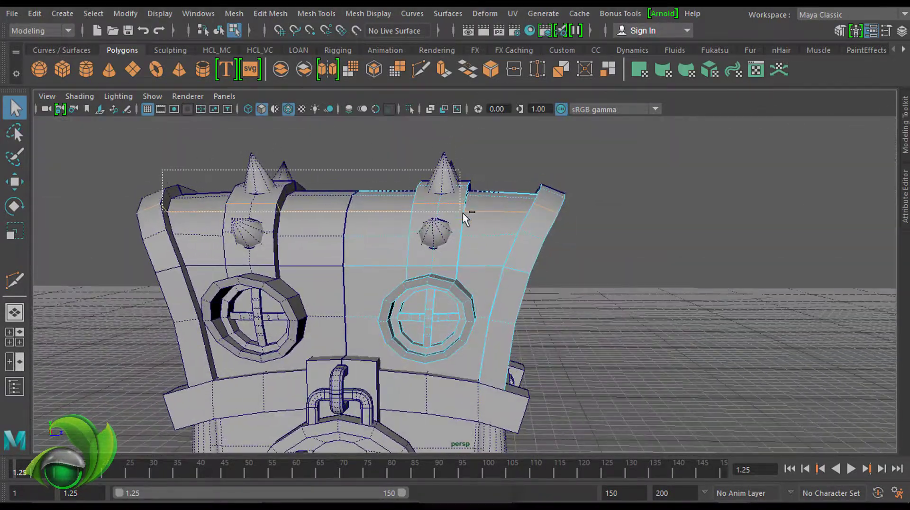
# Step: Move the right shell side's top rim vertices so the rim flares outward
pyautogui.moveTo(462, 212)
pyautogui.keyDown('alt'); pyautogui.mouseDown()
pyautogui.moveTo(514, 169)
pyautogui.moveTo(557, 193)
pyautogui.moveTo(488, 197)
pyautogui.moveTo(539, 192)
pyautogui.moveTo(483, 342)
pyautogui.moveTo(561, 301)
pyautogui.moveTo(500, 230)
pyautogui.moveTo(335, 270)
pyautogui.moveTo(710, 332)
pyautogui.mouseUp(); pyautogui.keyUp('alt')
pyautogui.press('w')
pyautogui.scroll(-5, 334, 270)
pyautogui.scroll(5, 559, 253)
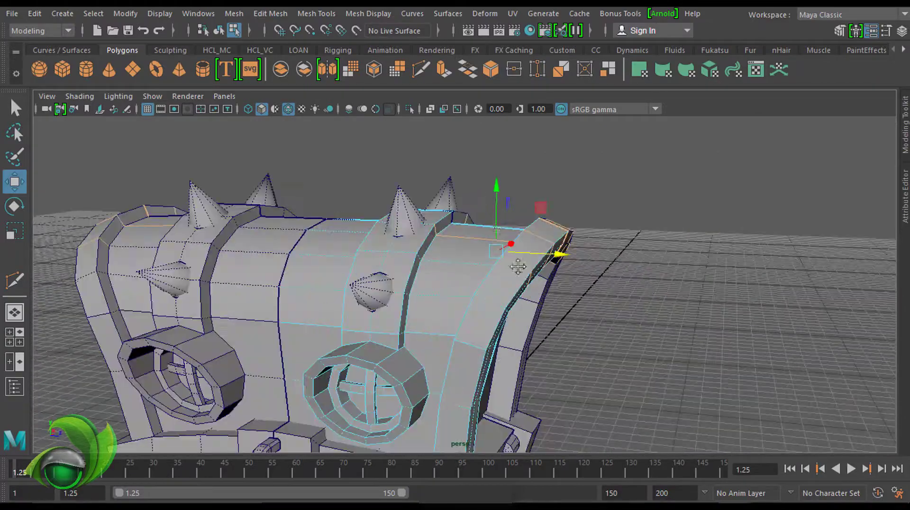
pyautogui.moveTo(559, 254)
pyautogui.keyDown('alt'); pyautogui.mouseDown()
pyautogui.moveTo(519, 260)
pyautogui.moveTo(502, 248)
pyautogui.moveTo(540, 226)
pyautogui.moveTo(594, 220)
pyautogui.mouseUp(); pyautogui.keyUp('alt')
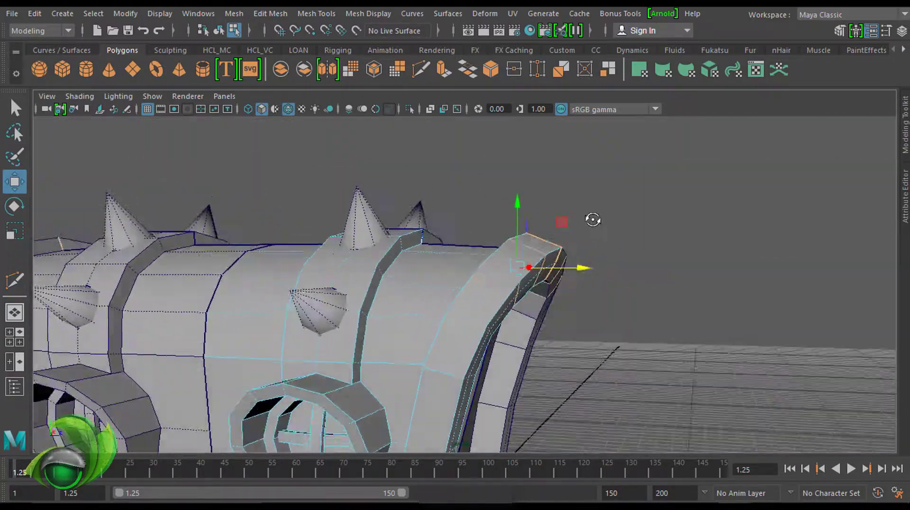
pyautogui.moveTo(592, 253)
pyautogui.keyDown('alt'); pyautogui.mouseDown()
pyautogui.moveTo(600, 235)
pyautogui.moveTo(571, 217)
pyautogui.mouseUp(); pyautogui.keyUp('alt')
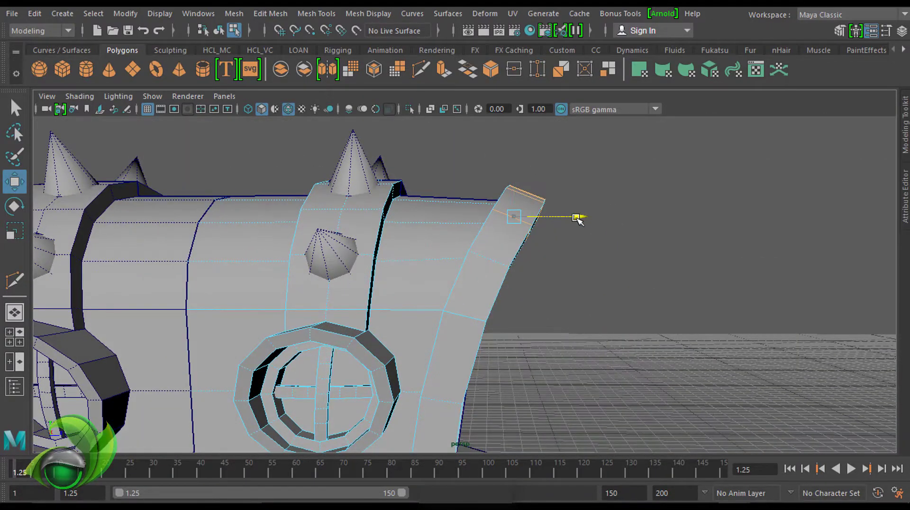
pyautogui.scroll(-5, 574, 218)
pyautogui.moveTo(587, 177)
pyautogui.keyDown('alt'); pyautogui.mouseDown()
pyautogui.moveTo(445, 161)
pyautogui.moveTo(542, 171)
pyautogui.moveTo(602, 246)
pyautogui.moveTo(620, 233)
pyautogui.moveTo(573, 218)
pyautogui.moveTo(567, 256)
pyautogui.moveTo(509, 249)
pyautogui.moveTo(503, 291)
pyautogui.moveTo(488, 244)
pyautogui.moveTo(522, 232)
pyautogui.moveTo(516, 248)
pyautogui.mouseUp(); pyautogui.keyUp('alt')
pyautogui.scroll(3, 535, 265)
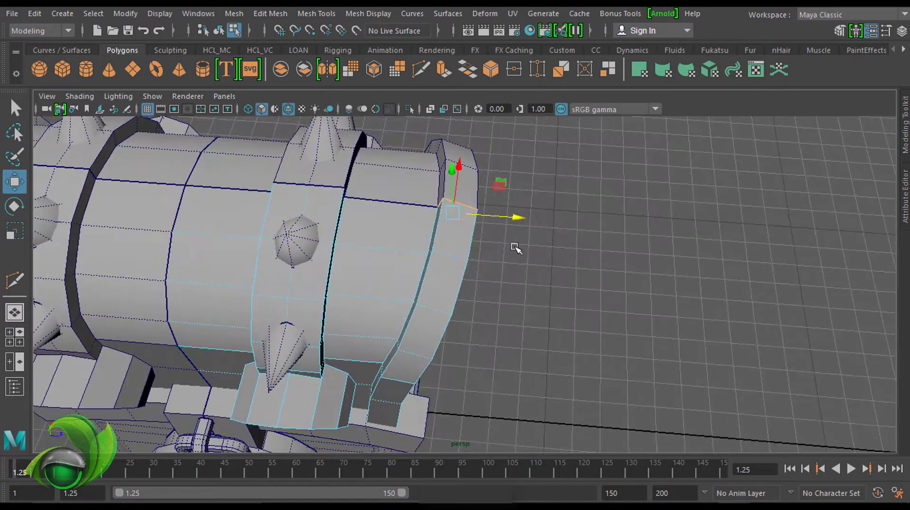
pyautogui.moveTo(274, 346)
pyautogui.keyDown('alt'); pyautogui.mouseDown()
pyautogui.moveTo(508, 193)
pyautogui.moveTo(486, 274)
pyautogui.moveTo(561, 225)
pyautogui.moveTo(507, 202)
pyautogui.moveTo(498, 220)
pyautogui.moveTo(564, 175)
pyautogui.moveTo(527, 207)
pyautogui.moveTo(577, 228)
pyautogui.mouseUp(); pyautogui.keyUp('alt')
pyautogui.press('q')
pyautogui.press('F8')
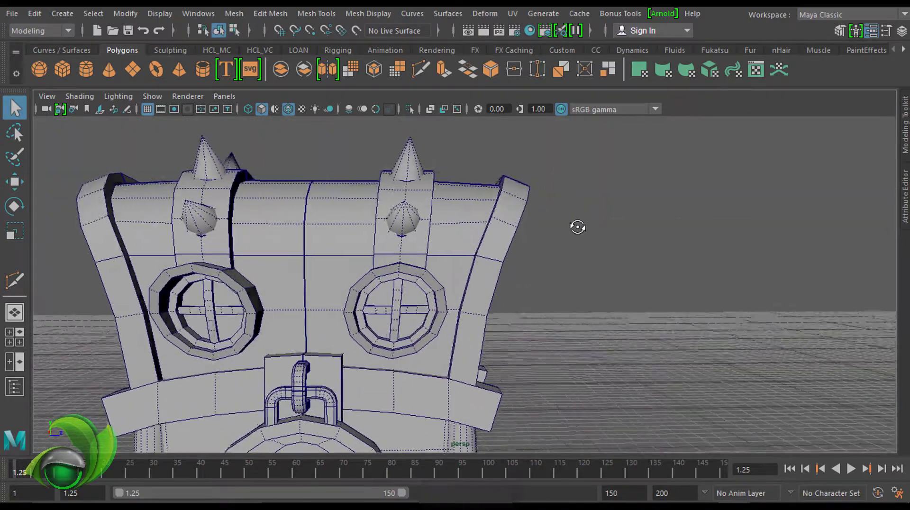
# Step: Orbit around the helmet to reach the rear arch's vertices
pyautogui.scroll(3, 536, 215)
pyautogui.keyDown('alt'); pyautogui.moveTo(537, 215); pyautogui.dragTo(520, 200, button='middle'); pyautogui.keyUp('alt')
pyautogui.scroll(-2, 520, 200)
pyautogui.scroll(-3, 492, 167)
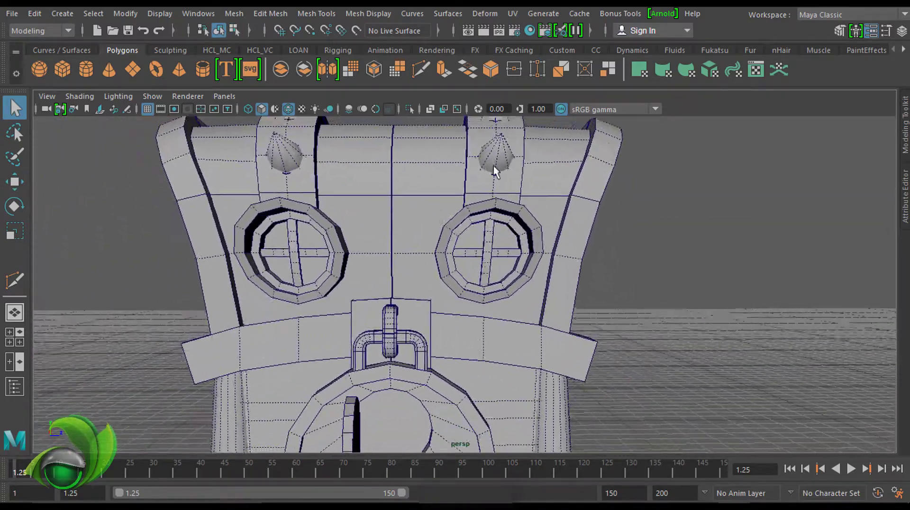
pyautogui.moveTo(492, 166)
pyautogui.keyDown('alt'); pyautogui.mouseDown()
pyautogui.moveTo(448, 195)
pyautogui.moveTo(382, 197)
pyautogui.moveTo(545, 190)
pyautogui.moveTo(294, 258)
pyautogui.mouseUp(); pyautogui.keyUp('alt')
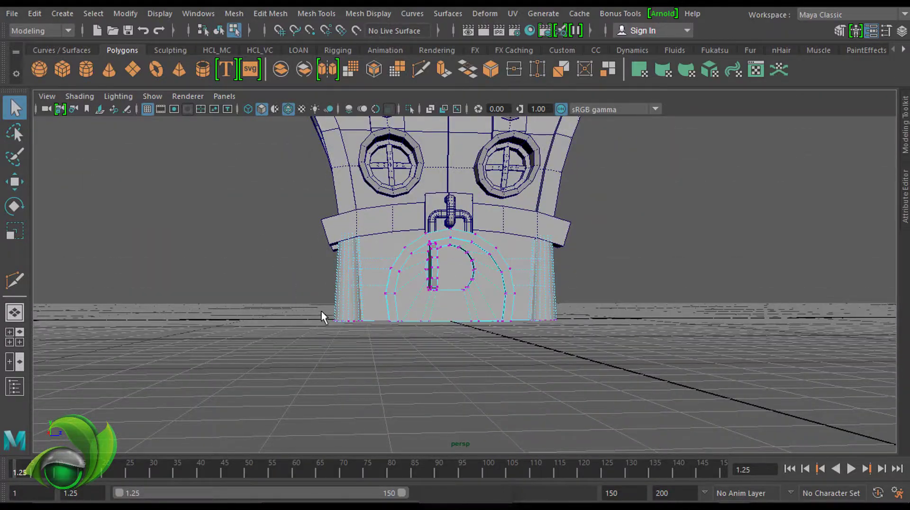
pyautogui.moveTo(322, 317)
pyautogui.keyDown('alt'); pyautogui.mouseDown()
pyautogui.moveTo(595, 311)
pyautogui.moveTo(447, 309)
pyautogui.moveTo(493, 229)
pyautogui.moveTo(574, 227)
pyautogui.moveTo(560, 176)
pyautogui.moveTo(505, 227)
pyautogui.mouseUp(); pyautogui.keyUp('alt')
pyautogui.press('w')
pyautogui.scroll(-3, 462, 239)
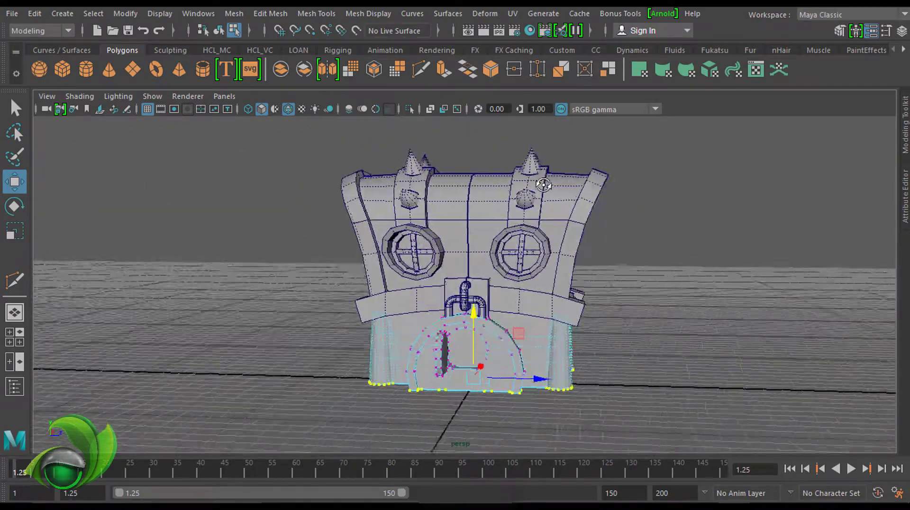
pyautogui.press('q')
pyautogui.moveTo(357, 288)
pyautogui.keyDown('alt'); pyautogui.mouseDown()
pyautogui.moveTo(701, 197)
pyautogui.moveTo(506, 176)
pyautogui.mouseUp(); pyautogui.keyUp('alt')
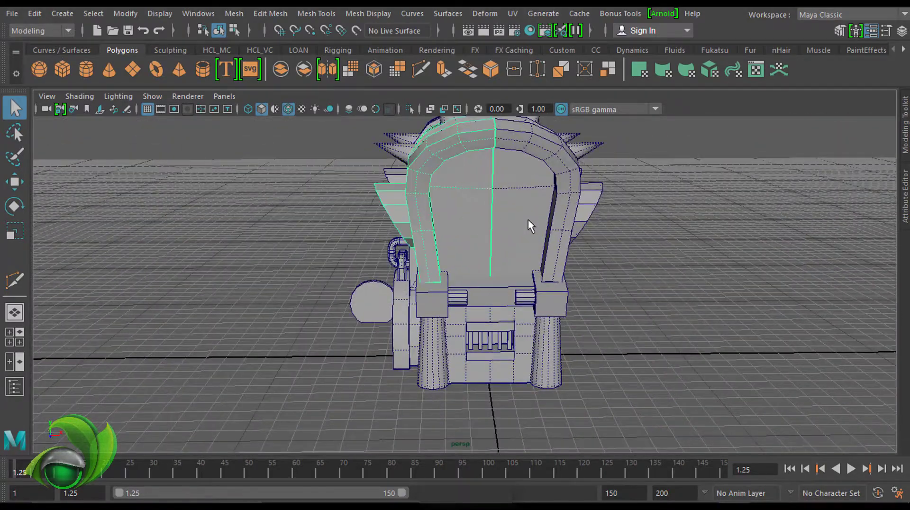
# Step: Merge the overlapping rear-arch vertices and switch to face selection
pyautogui.keyDown('alt'); pyautogui.moveTo(529, 220); pyautogui.dragTo(543, 145); pyautogui.keyUp('alt')
pyautogui.keyDown('shift'); pyautogui.moveTo(543, 146); pyautogui.dragTo(521, 402, button='right'); pyautogui.keyUp('shift')
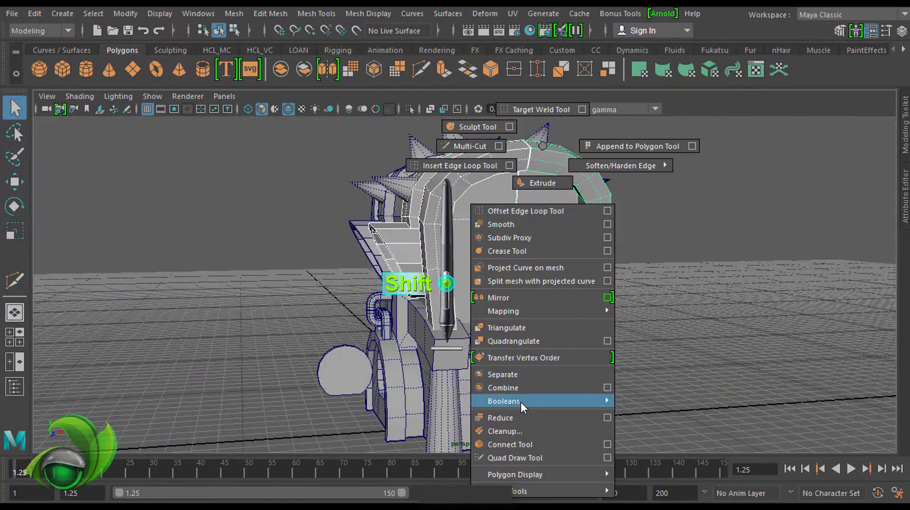
pyautogui.moveTo(521, 402)
pyautogui.keyDown('alt'); pyautogui.mouseDown()
pyautogui.moveTo(505, 369)
pyautogui.moveTo(535, 283)
pyautogui.mouseUp(); pyautogui.keyUp('alt')
pyautogui.keyDown('shift'); pyautogui.moveTo(539, 232); pyautogui.dragTo(602, 176, button='right'); pyautogui.keyUp('shift')
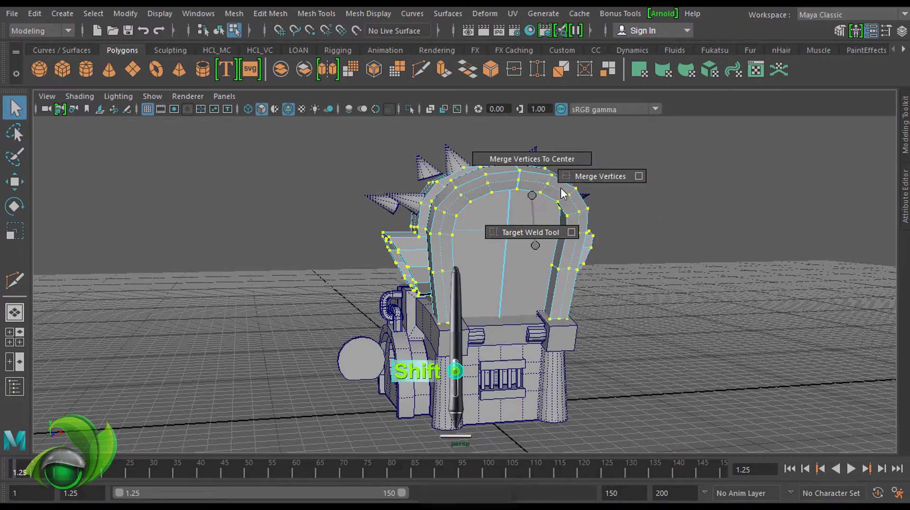
pyautogui.keyDown('alt'); pyautogui.moveTo(602, 175); pyautogui.dragTo(524, 211); pyautogui.keyUp('alt')
pyautogui.press('F11')
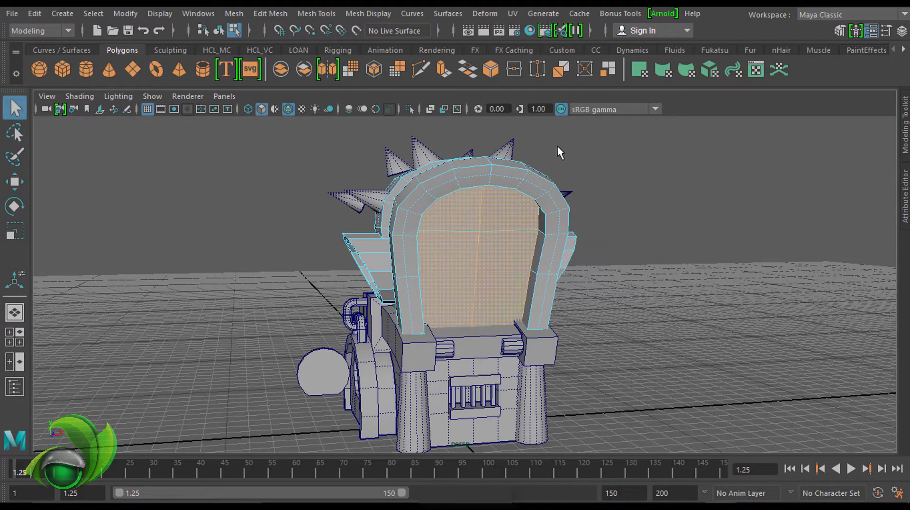
pyautogui.keyDown('alt'); pyautogui.moveTo(558, 147); pyautogui.dragTo(500, 201); pyautogui.keyUp('alt')
pyautogui.scroll(3, 477, 254)
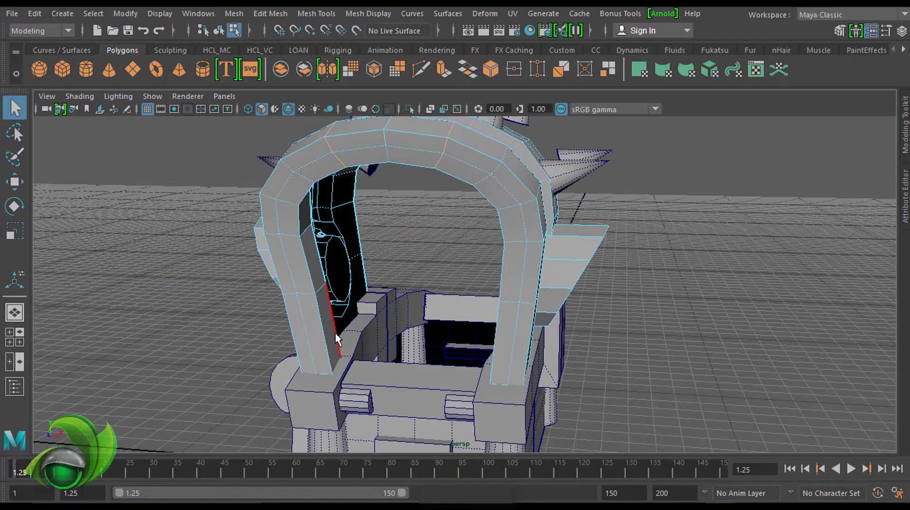
# Step: Undo the last two changes and orbit to a top-side view of the arch
pyautogui.keyDown('alt'); pyautogui.moveTo(351, 320); pyautogui.dragTo(519, 157); pyautogui.keyUp('alt')
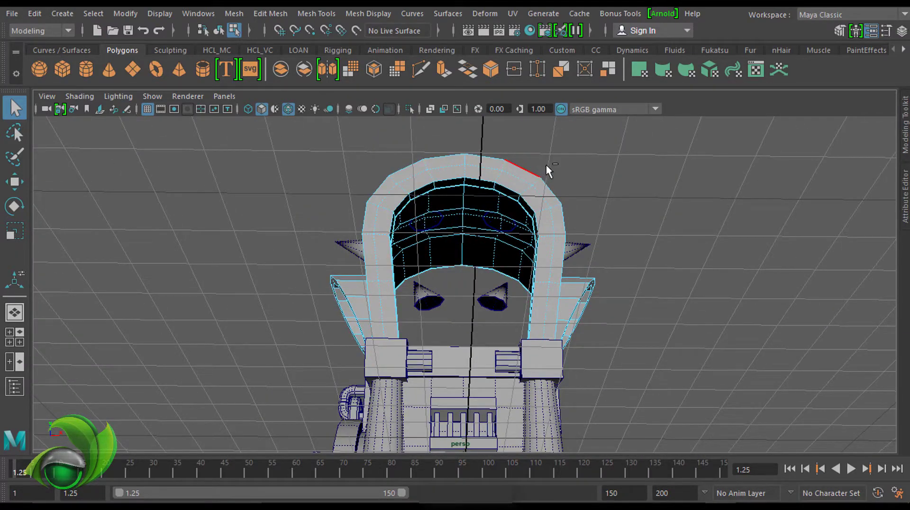
pyautogui.hotkey('ctrl', 'z')
pyautogui.hotkey('ctrl', 'z')
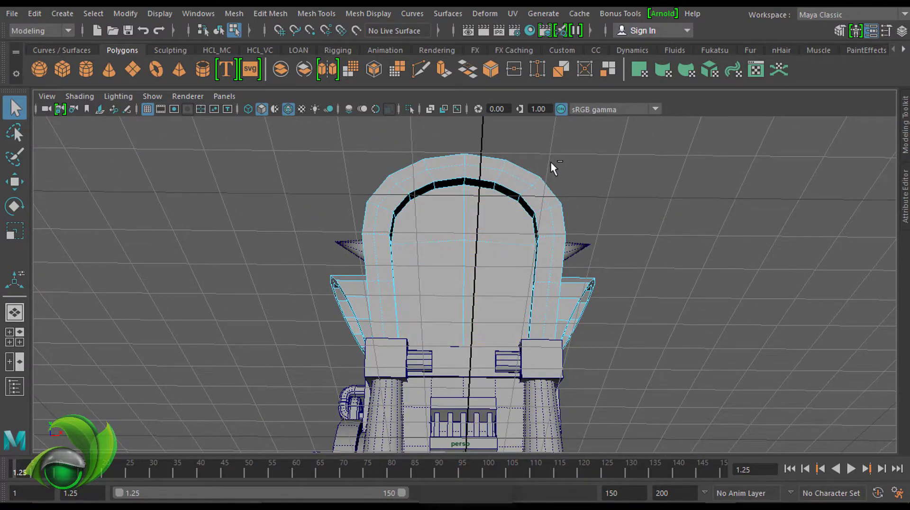
pyautogui.hotkey('ctrl', 'z')
pyautogui.moveTo(621, 209)
pyautogui.keyDown('alt'); pyautogui.mouseDown()
pyautogui.moveTo(651, 268)
pyautogui.moveTo(517, 197)
pyautogui.mouseUp(); pyautogui.keyUp('alt')
pyautogui.press('F8')
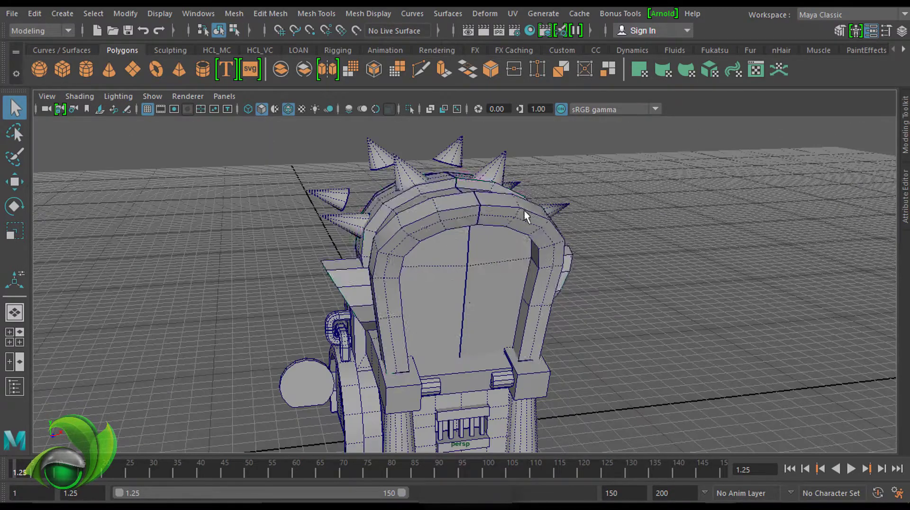
# Step: Delete the two upper faces inside the rear arch and inspect the opening
pyautogui.click(419, 231)
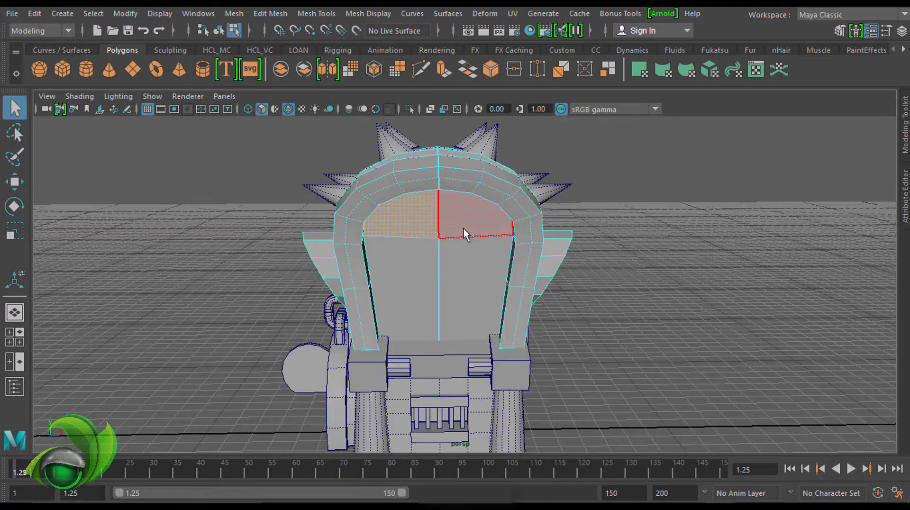
pyautogui.keyDown('shift'); pyautogui.click(463, 268); pyautogui.keyUp('shift')
pyautogui.press('Delete')
pyautogui.keyDown('alt'); pyautogui.moveTo(437, 261); pyautogui.dragTo(460, 202); pyautogui.keyUp('alt')
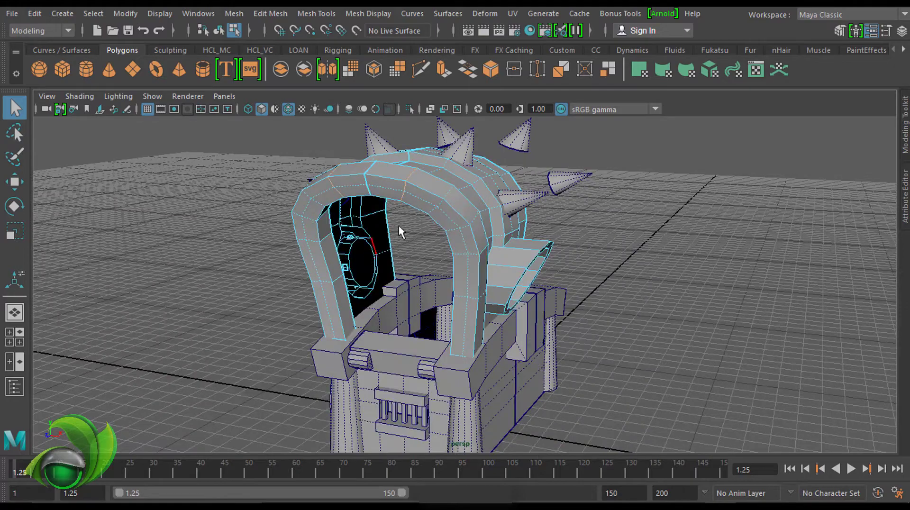
pyautogui.moveTo(399, 226)
pyautogui.keyDown('alt'); pyautogui.mouseDown()
pyautogui.moveTo(347, 302)
pyautogui.moveTo(374, 199)
pyautogui.mouseUp(); pyautogui.keyUp('alt')
pyautogui.scroll(5, 379, 186)
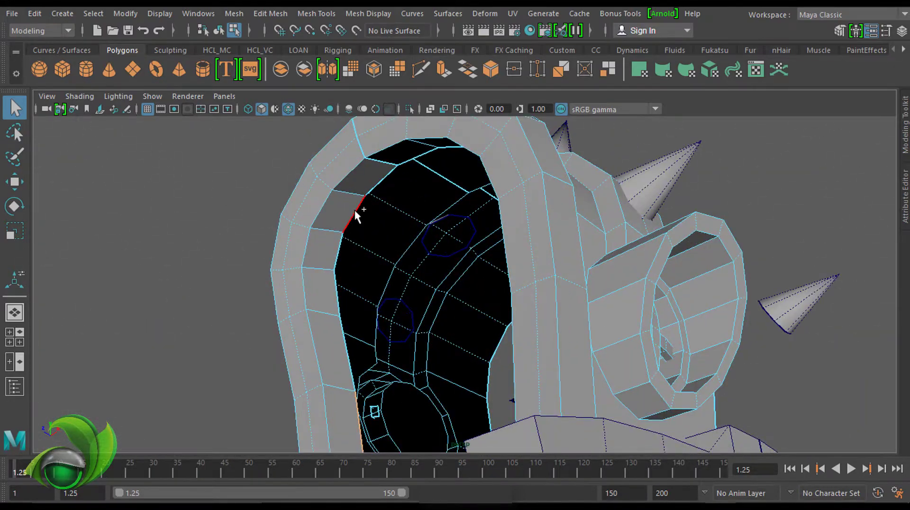
pyautogui.scroll(-5, 354, 210)
pyautogui.moveTo(536, 188)
pyautogui.keyDown('alt'); pyautogui.mouseDown()
pyautogui.moveTo(550, 198)
pyautogui.moveTo(584, 311)
pyautogui.mouseUp(); pyautogui.keyUp('alt')
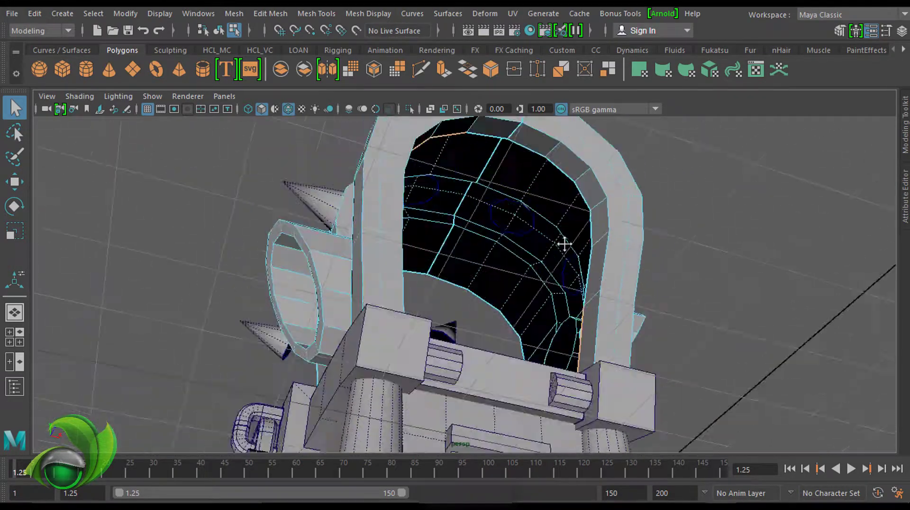
pyautogui.moveTo(629, 201)
pyautogui.keyDown('alt'); pyautogui.mouseDown()
pyautogui.moveTo(546, 255)
pyautogui.moveTo(547, 183)
pyautogui.mouseUp(); pyautogui.keyUp('alt')
# Step: Bridge the arch's open border edges using a Linear bridge path
pyautogui.keyDown('shift'); pyautogui.rightClick(547, 182); pyautogui.keyUp('shift')
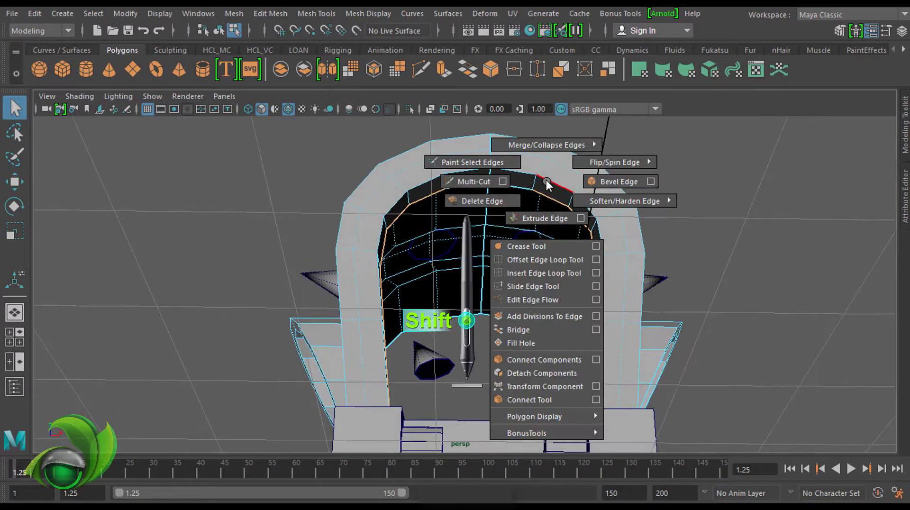
pyautogui.click(596, 330)
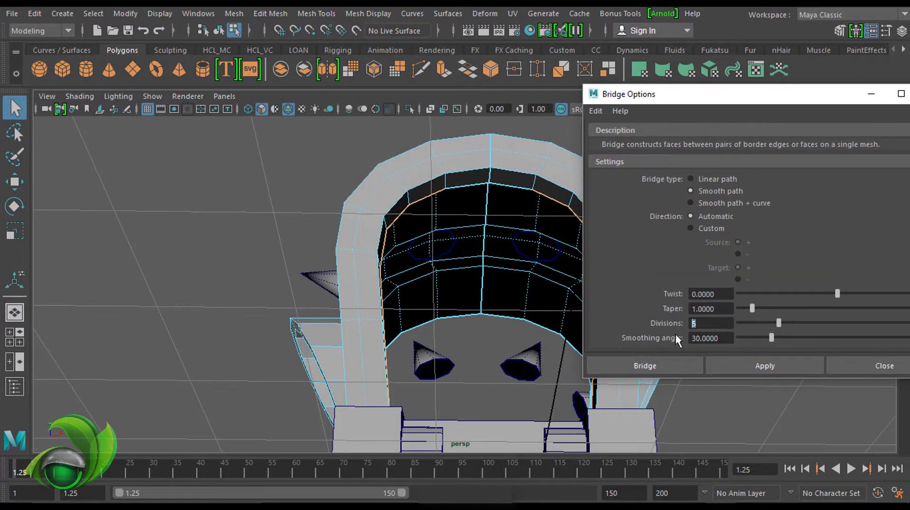
pyautogui.click(760, 365)
pyautogui.keyDown('alt'); pyautogui.moveTo(411, 227); pyautogui.dragTo(472, 209); pyautogui.keyUp('alt')
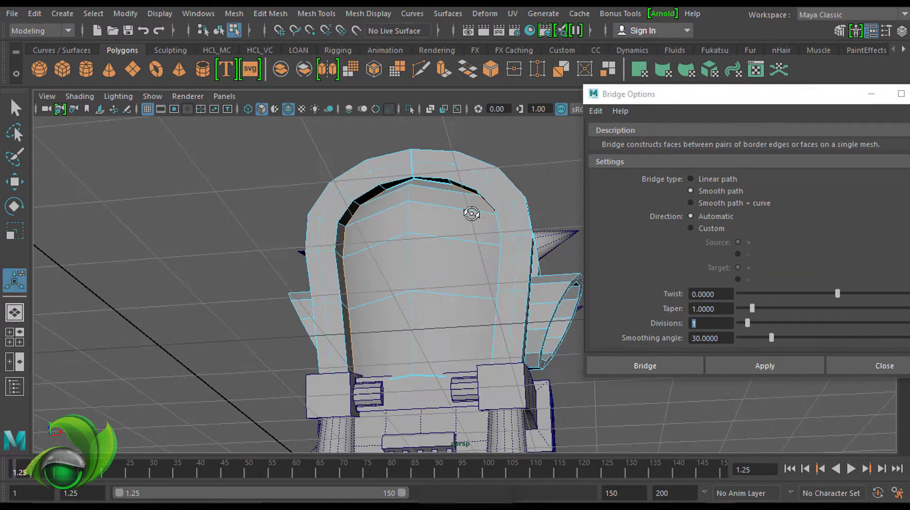
pyautogui.click(708, 180)
pyautogui.click(767, 366)
pyautogui.moveTo(498, 278)
pyautogui.keyDown('alt'); pyautogui.mouseDown()
pyautogui.moveTo(511, 268)
pyautogui.moveTo(503, 284)
pyautogui.mouseUp(); pyautogui.keyUp('alt')
pyautogui.click(885, 366)
# Step: Merge the arch's coincident vertices and turn on X-Ray shading
pyautogui.keyDown('alt'); pyautogui.moveTo(588, 193); pyautogui.dragTo(528, 305); pyautogui.keyUp('alt')
pyautogui.scroll(5, 565, 205)
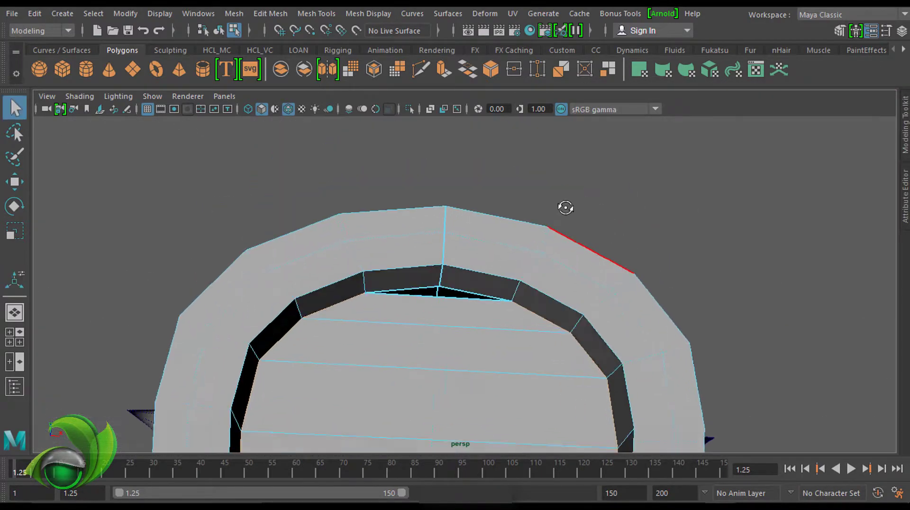
pyautogui.moveTo(555, 206)
pyautogui.keyDown('alt'); pyautogui.mouseDown()
pyautogui.moveTo(573, 203)
pyautogui.moveTo(494, 270)
pyautogui.moveTo(665, 133)
pyautogui.moveTo(484, 219)
pyautogui.mouseUp(); pyautogui.keyUp('alt')
pyautogui.scroll(-5, 616, 195)
pyautogui.keyDown('shift'); pyautogui.moveTo(507, 222); pyautogui.dragTo(582, 161, button='right'); pyautogui.keyUp('shift')
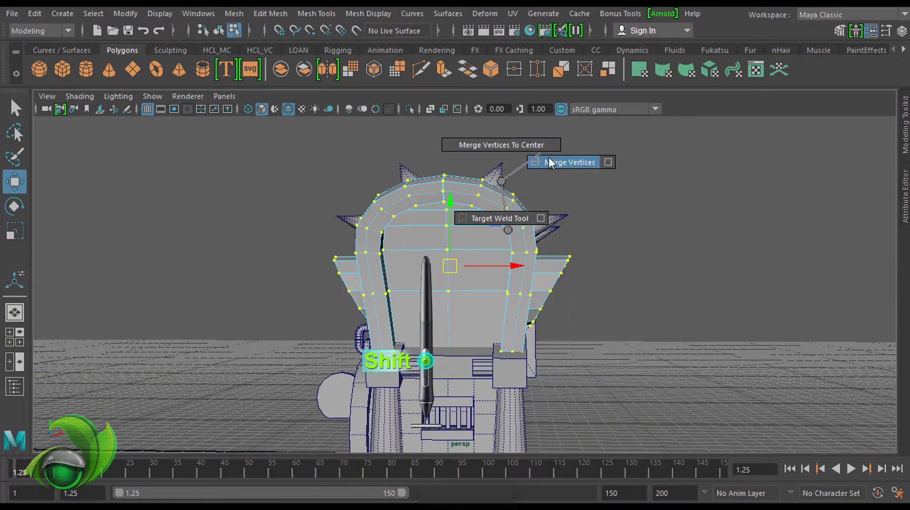
pyautogui.moveTo(559, 154)
pyautogui.keyDown('alt'); pyautogui.mouseDown()
pyautogui.moveTo(526, 145)
pyautogui.moveTo(550, 169)
pyautogui.moveTo(549, 138)
pyautogui.moveTo(630, 173)
pyautogui.moveTo(616, 170)
pyautogui.mouseUp(); pyautogui.keyUp('alt')
pyautogui.click(432, 110)
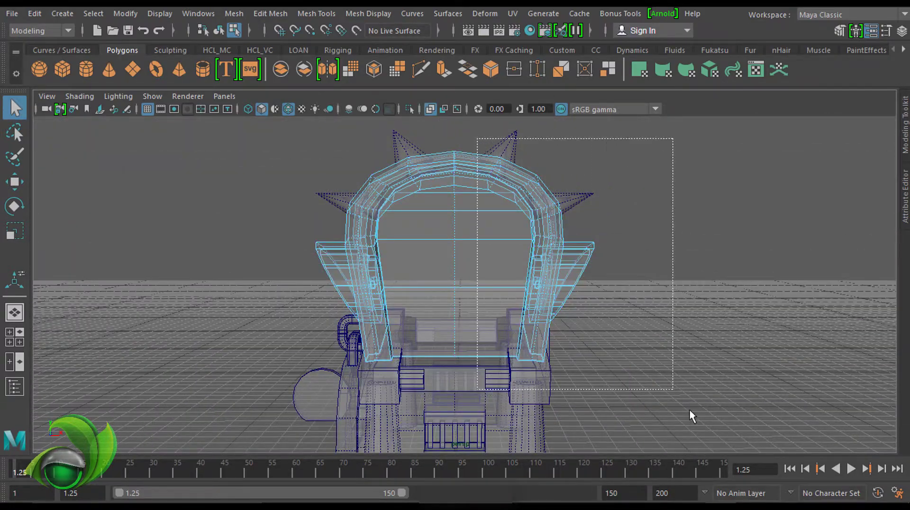
# Step: Delete the mesh's right half and snap its pivot to the centre seam
pyautogui.moveTo(493, 171); pyautogui.dragTo(568, 415)
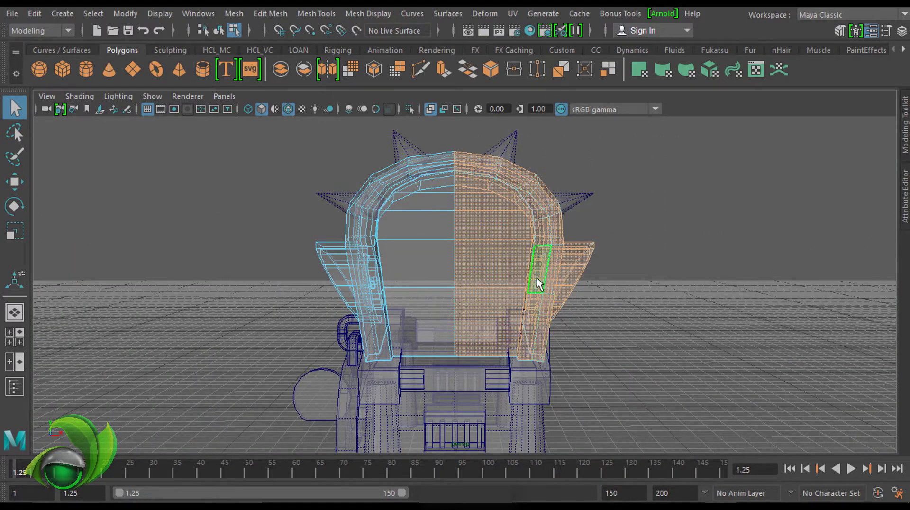
pyautogui.press('Delete')
pyautogui.keyDown('alt'); pyautogui.moveTo(541, 269); pyautogui.dragTo(573, 244); pyautogui.keyUp('alt')
pyautogui.press('F8')
pyautogui.press('w')
pyautogui.press('d')
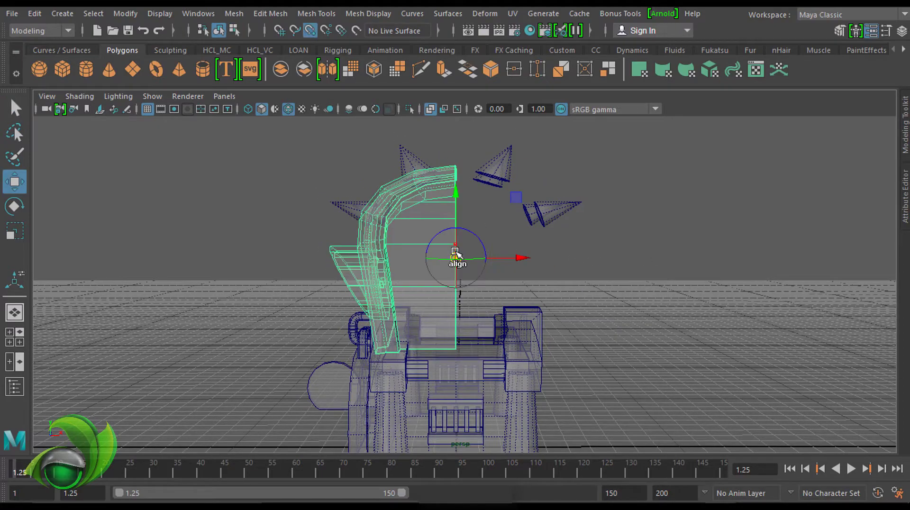
pyautogui.moveTo(456, 253)
pyautogui.keyDown('alt'); pyautogui.mouseDown()
pyautogui.moveTo(422, 228)
pyautogui.moveTo(655, 234)
pyautogui.mouseUp(); pyautogui.keyUp('alt')
# Step: Duplicate the remaining half and mirror the copy with a scale of -1
pyautogui.click(35, 13)
pyautogui.moveTo(73, 170)
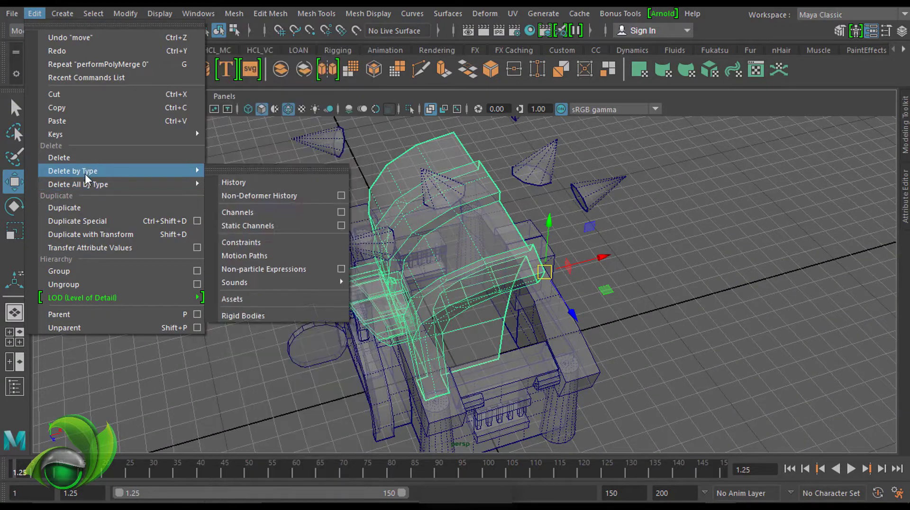
pyautogui.click(77, 219)
pyautogui.click(902, 31)
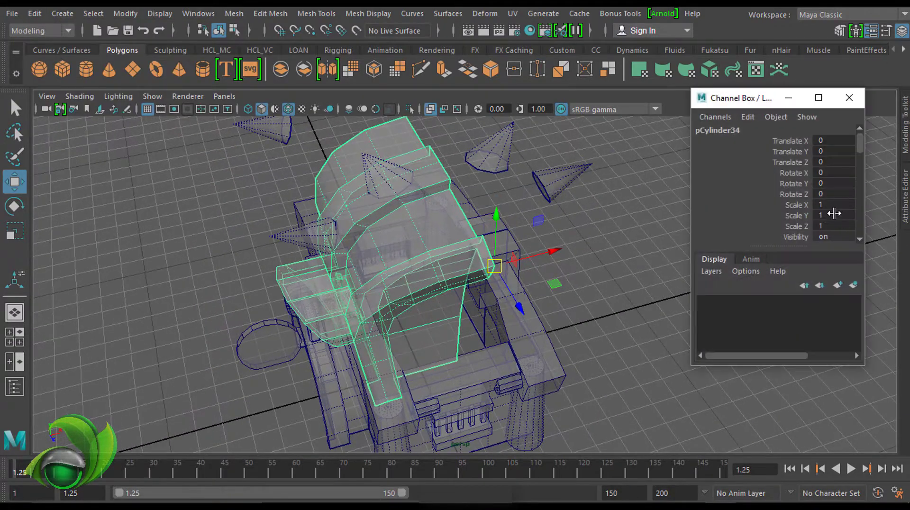
pyautogui.write('-1')
pyautogui.press('Return')
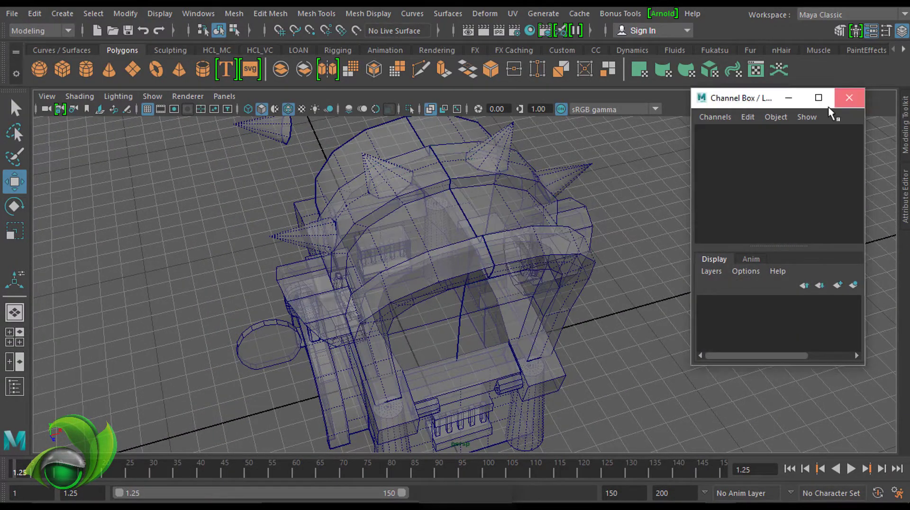
pyautogui.click(850, 98)
# Step: Turn off X-Ray shading and select one half of the spiked shell
pyautogui.keyDown('alt'); pyautogui.moveTo(722, 169); pyautogui.dragTo(446, 110); pyautogui.keyUp('alt')
pyautogui.click(443, 108)
pyautogui.keyDown('alt'); pyautogui.moveTo(446, 143); pyautogui.dragTo(650, 194); pyautogui.keyUp('alt')
pyautogui.click(545, 247)
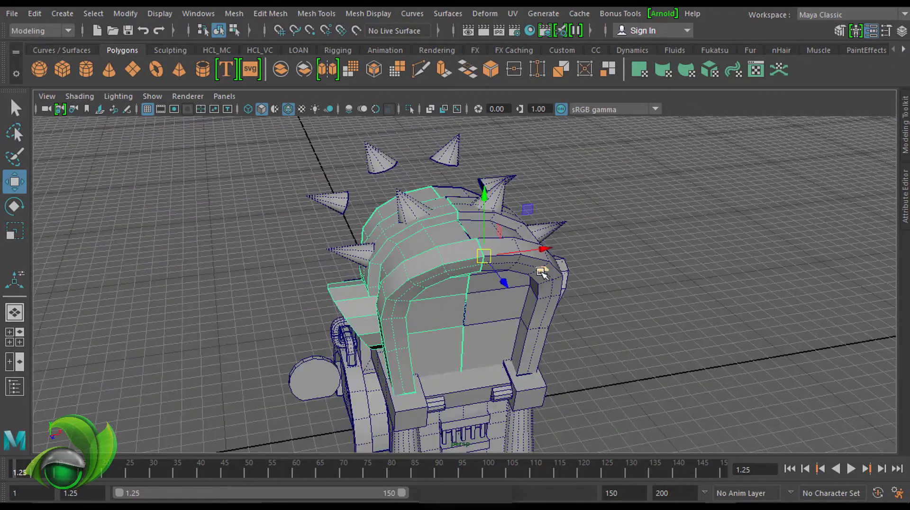
pyautogui.press('q')
pyautogui.click(35, 13)
pyautogui.click(227, 171)
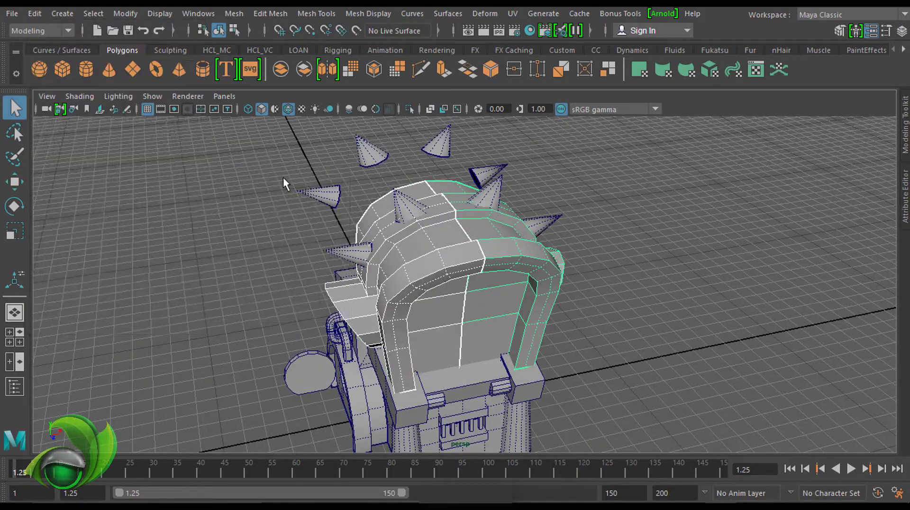
pyautogui.press('w')
pyautogui.keyDown('alt'); pyautogui.moveTo(284, 187); pyautogui.dragTo(453, 153); pyautogui.keyUp('alt')
pyautogui.keyDown('alt'); pyautogui.moveTo(562, 183); pyautogui.dragTo(600, 190); pyautogui.keyUp('alt')
# Step: Duplicate the shell half as pCylinder36 and mirror it with Scale Z -1
pyautogui.click(34, 13)
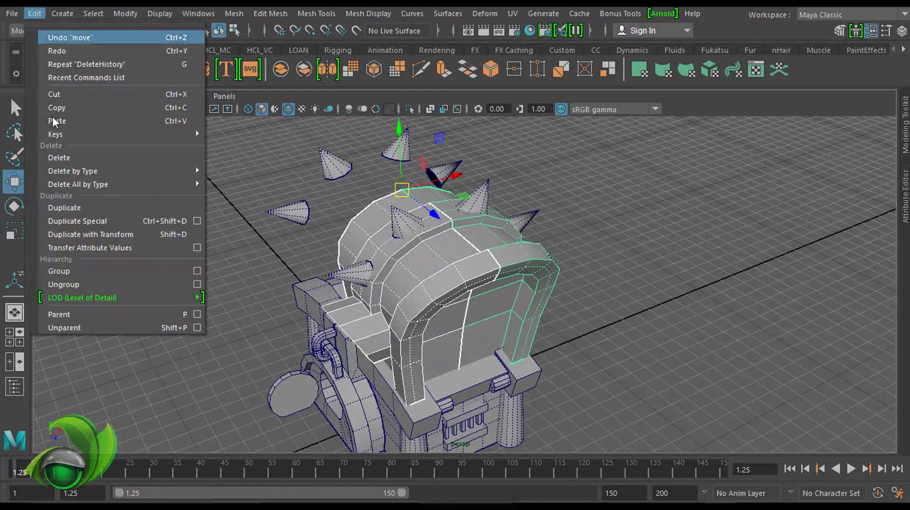
pyautogui.click(108, 233)
pyautogui.click(902, 31)
pyautogui.write('-1')
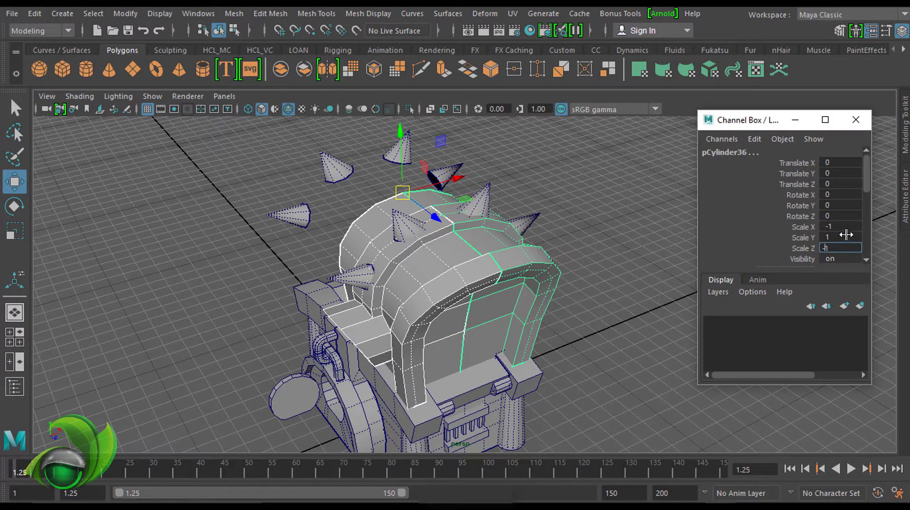
pyautogui.press('Return')
pyautogui.keyDown('alt'); pyautogui.moveTo(593, 199); pyautogui.dragTo(711, 204); pyautogui.keyUp('alt')
pyautogui.press('q')
pyautogui.click(590, 209)
pyautogui.click(856, 120)
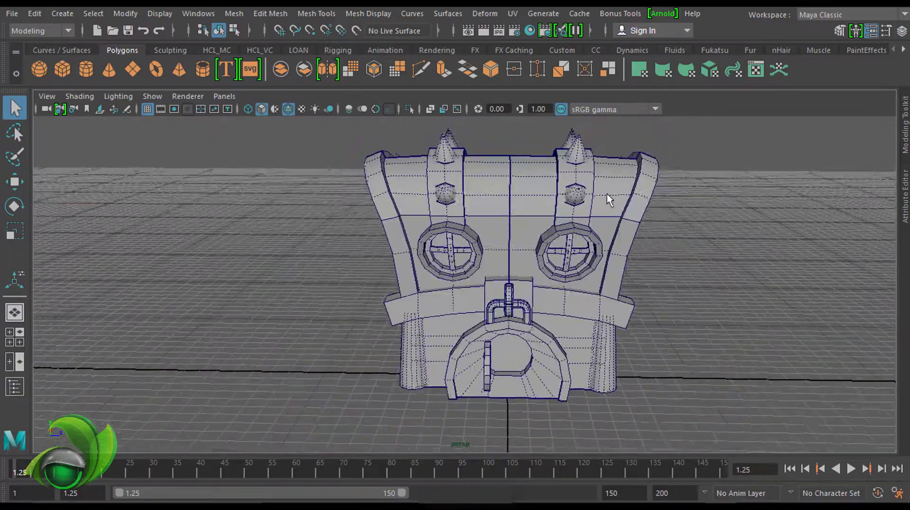
pyautogui.moveTo(609, 199)
pyautogui.keyDown('alt'); pyautogui.mouseDown()
pyautogui.moveTo(545, 204)
pyautogui.moveTo(659, 291)
pyautogui.moveTo(568, 311)
pyautogui.mouseUp(); pyautogui.keyUp('alt')
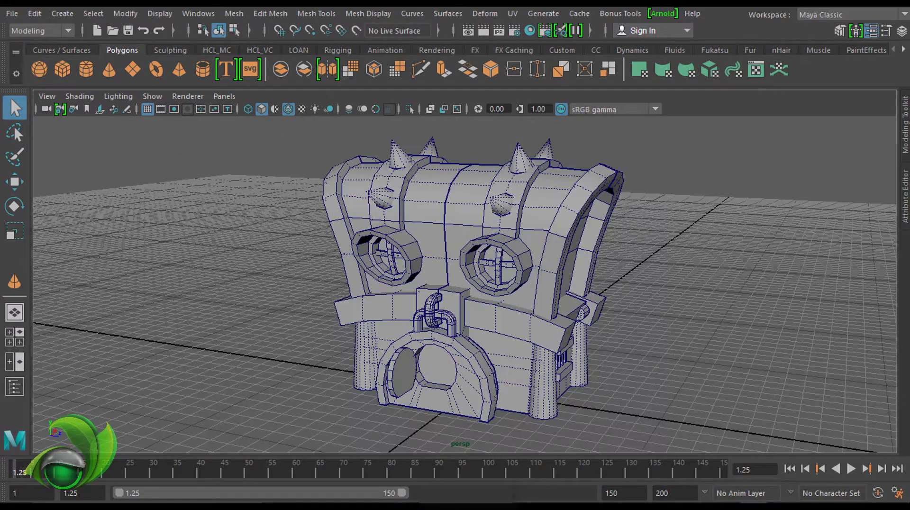
pyautogui.moveTo(626, 268)
pyautogui.keyDown('alt'); pyautogui.mouseDown()
pyautogui.moveTo(554, 202)
pyautogui.moveTo(517, 190)
pyautogui.mouseUp(); pyautogui.keyUp('alt')
pyautogui.scroll(3, 517, 190)
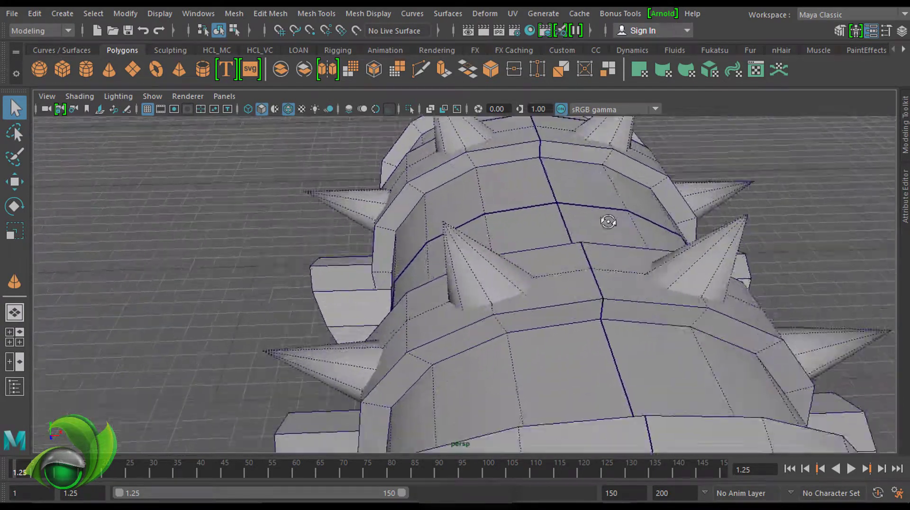
pyautogui.scroll(3, 516, 192)
pyautogui.scroll(-5, 591, 141)
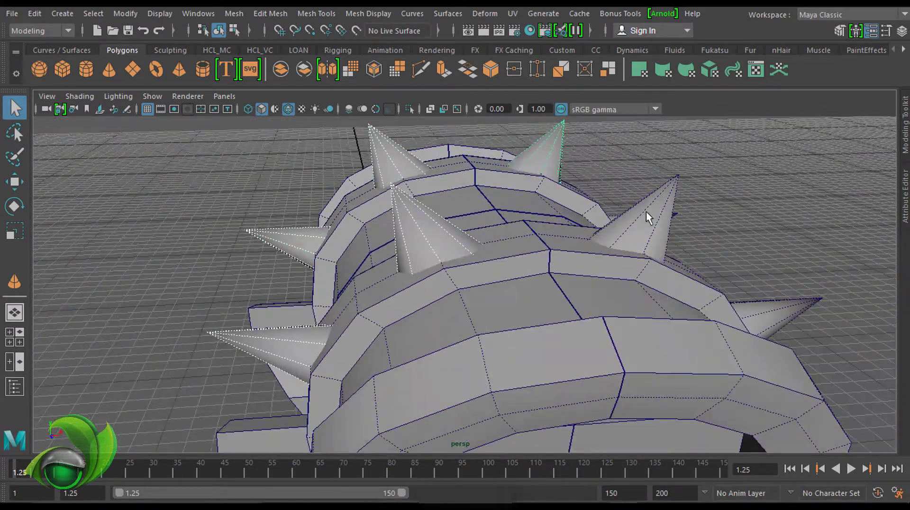
pyautogui.moveTo(647, 211)
pyautogui.keyDown('alt'); pyautogui.mouseDown()
pyautogui.moveTo(605, 194)
pyautogui.moveTo(590, 320)
pyautogui.moveTo(694, 252)
pyautogui.moveTo(522, 214)
pyautogui.mouseUp(); pyautogui.keyUp('alt')
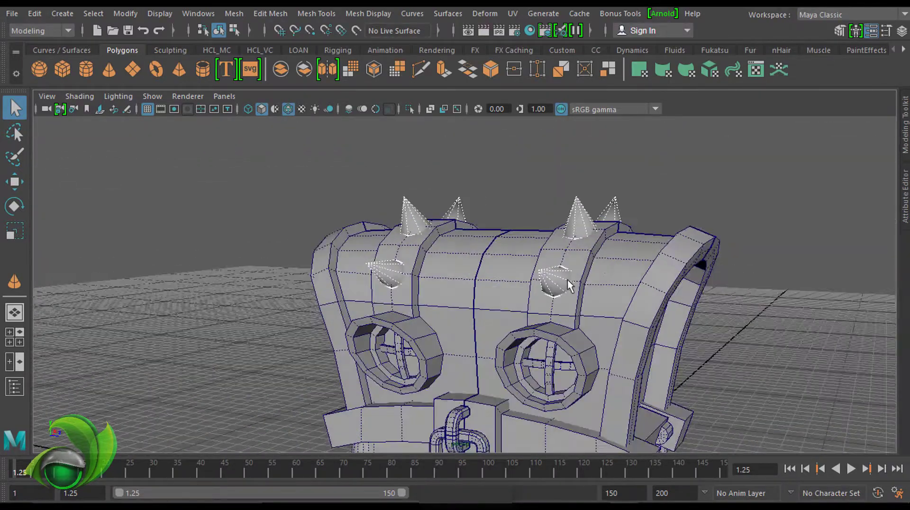
pyautogui.scroll(-3, 437, 206)
pyautogui.moveTo(437, 205)
pyautogui.mouseDown()
pyautogui.moveTo(542, 247)
pyautogui.moveTo(566, 300)
pyautogui.mouseUp()
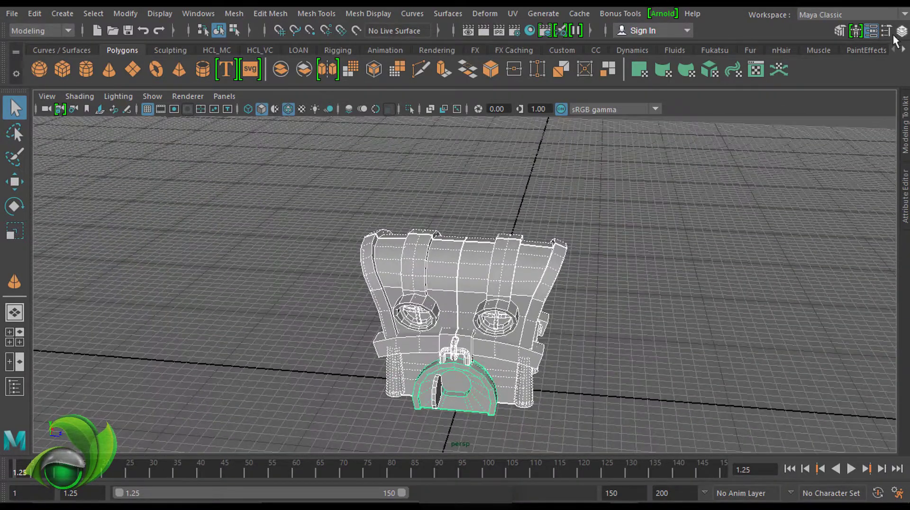
# Step: Delete the construction history of all objects in the scene
pyautogui.click(902, 31)
pyautogui.moveTo(829, 199); pyautogui.dragTo(832, 236)
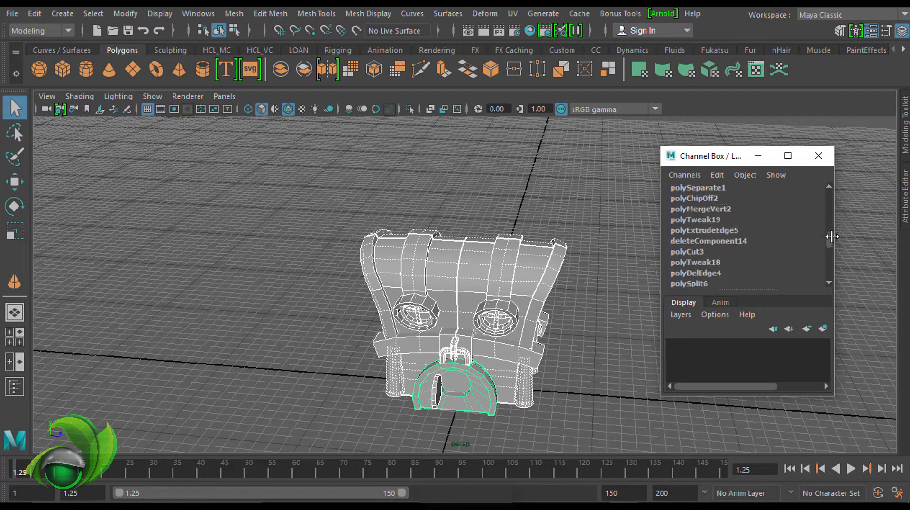
pyautogui.click(34, 14)
pyautogui.click(242, 178)
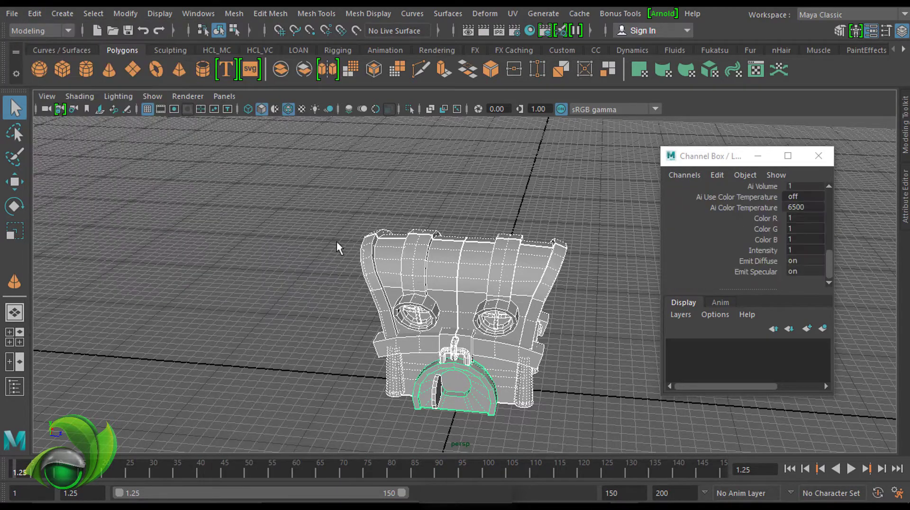
pyautogui.scroll(5, 818, 254)
pyautogui.press('Right')
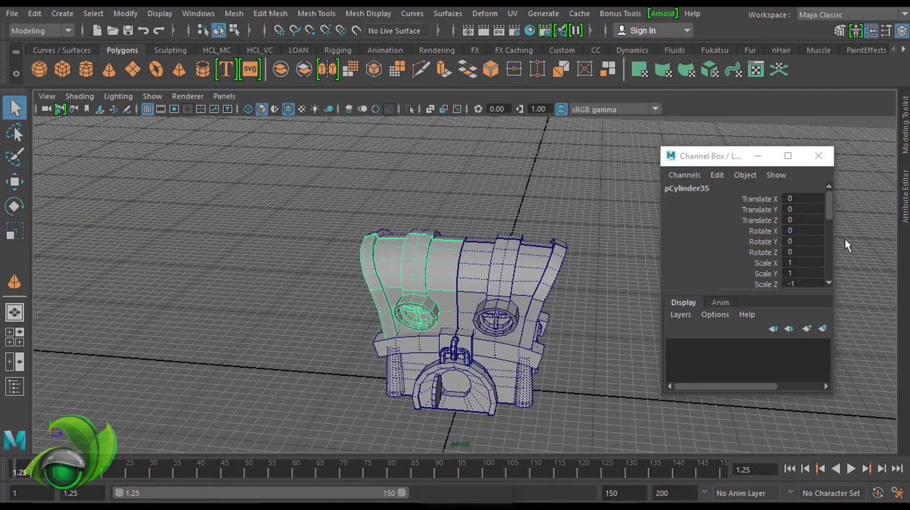
pyautogui.scroll(-1, 830, 212)
pyautogui.scroll(-1, 830, 212)
pyautogui.press('Right')
# Step: Select every part, combine them into one mesh, and delete its history
pyautogui.click(570, 221)
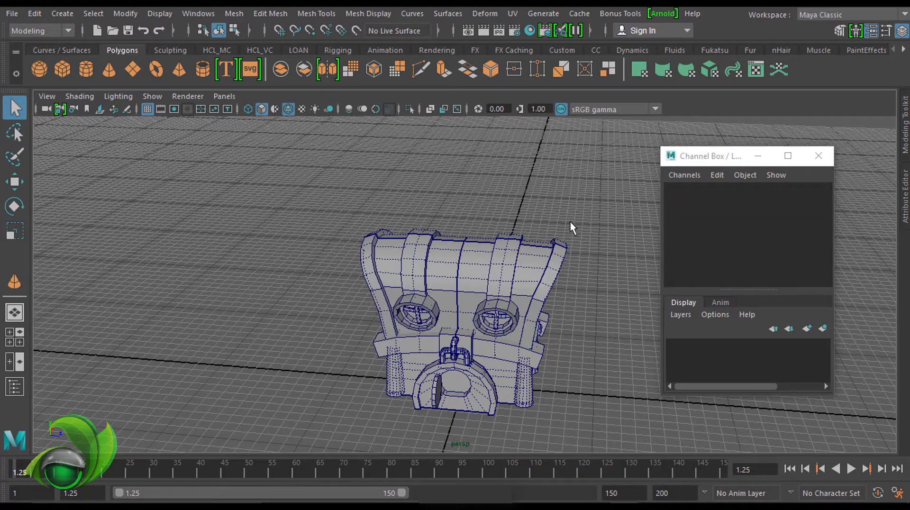
pyautogui.moveTo(570, 221); pyautogui.dragTo(378, 262)
pyautogui.keyDown('shift'); pyautogui.rightClick(446, 209); pyautogui.keyUp('shift')
pyautogui.click(418, 388)
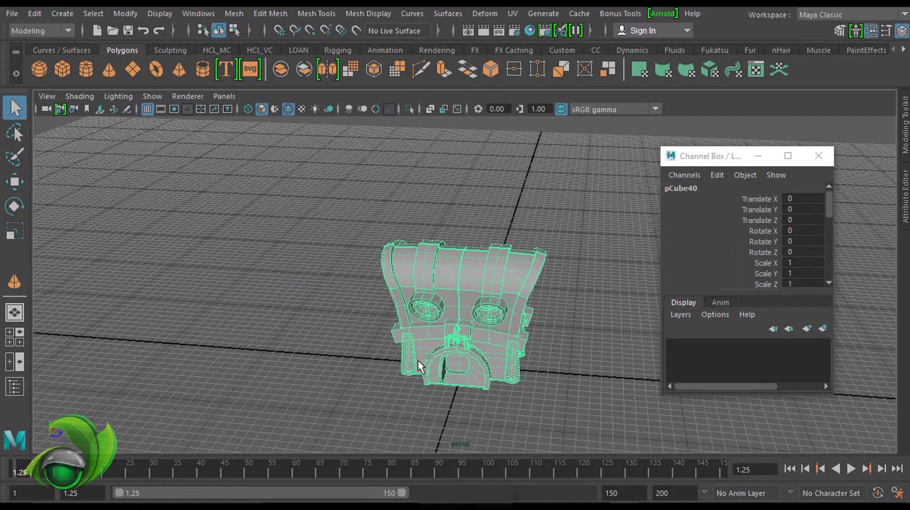
pyautogui.scroll(2, 506, 228)
pyautogui.scroll(2, 391, 152)
pyautogui.moveTo(831, 208); pyautogui.dragTo(836, 272)
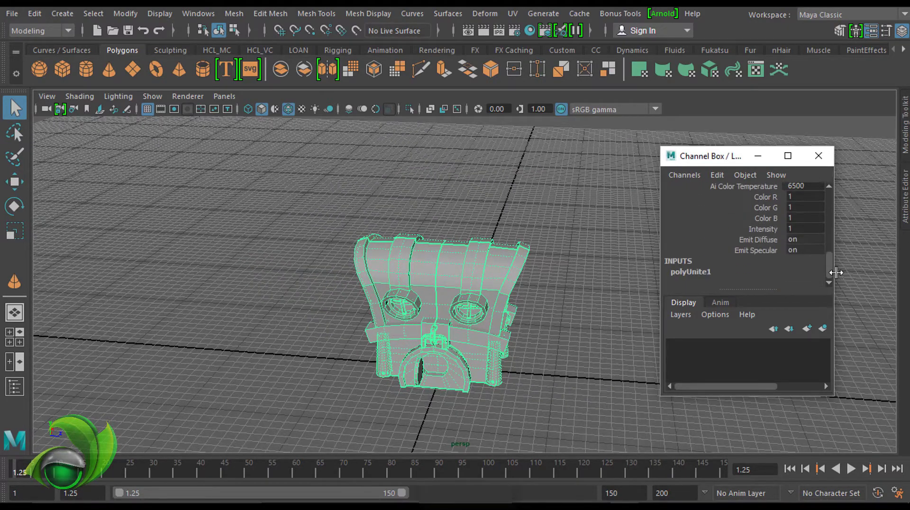
pyautogui.click(34, 16)
pyautogui.click(252, 190)
# Step: Separate the combined mesh into its parts and delete their history
pyautogui.scroll(2, 520, 244)
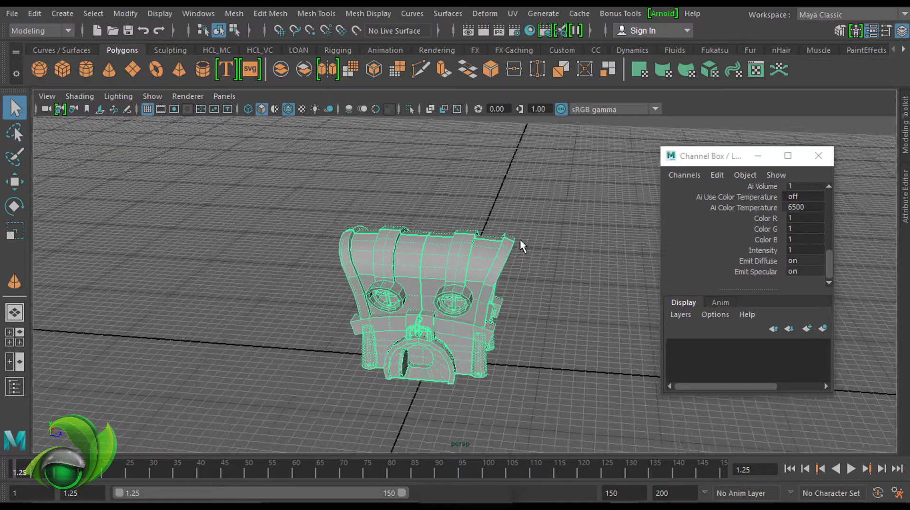
pyautogui.scroll(2, 484, 209)
pyautogui.keyDown('alt'); pyautogui.moveTo(484, 209); pyautogui.dragTo(512, 214); pyautogui.keyUp('alt')
pyautogui.moveTo(831, 263); pyautogui.dragTo(831, 199)
pyautogui.moveTo(434, 147)
pyautogui.keyDown('shift'); pyautogui.mouseDown(button='right')
pyautogui.moveTo(437, 238)
pyautogui.moveTo(408, 388)
pyautogui.mouseUp(button='right'); pyautogui.keyUp('shift')
pyautogui.click(34, 13)
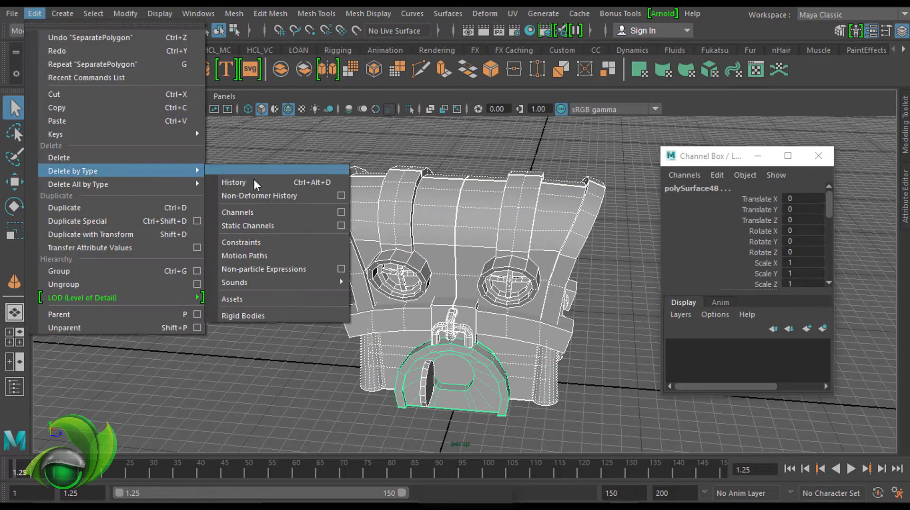
pyautogui.click(237, 175)
# Step: Click through the separated mask parts, including the lower-left and lower-right bands
pyautogui.scroll(-5, 827, 243)
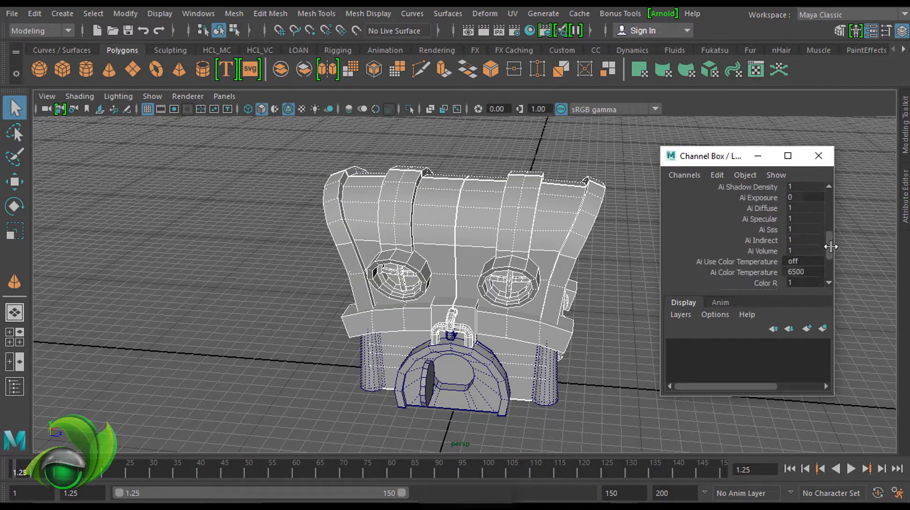
pyautogui.scroll(10, 827, 243)
pyautogui.click(504, 225)
pyautogui.click(411, 244)
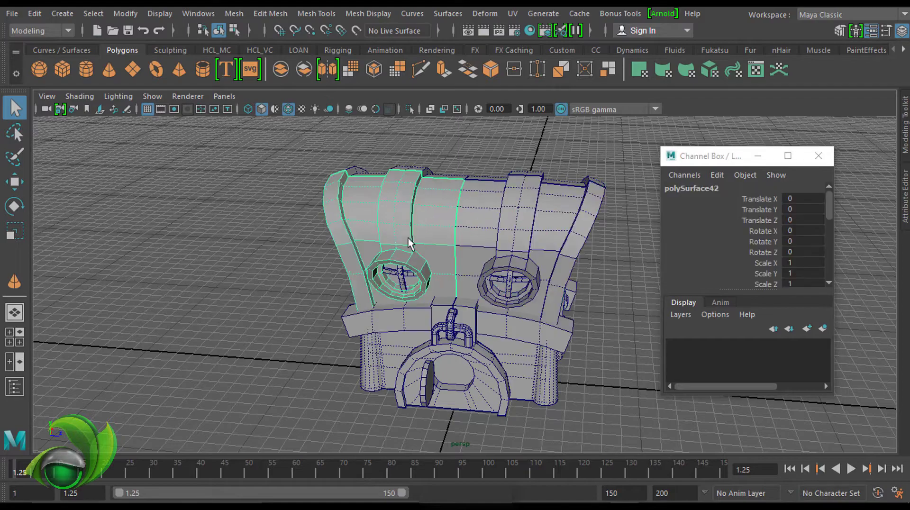
pyautogui.click(415, 315)
pyautogui.click(492, 325)
pyautogui.click(616, 266)
pyautogui.hotkey('ctrl', 'a')
# Step: Select the mask's left part and start a Multi-Cut at a vertex above the arch
pyautogui.keyDown('alt'); pyautogui.moveTo(681, 235); pyautogui.dragTo(674, 213); pyautogui.keyUp('alt')
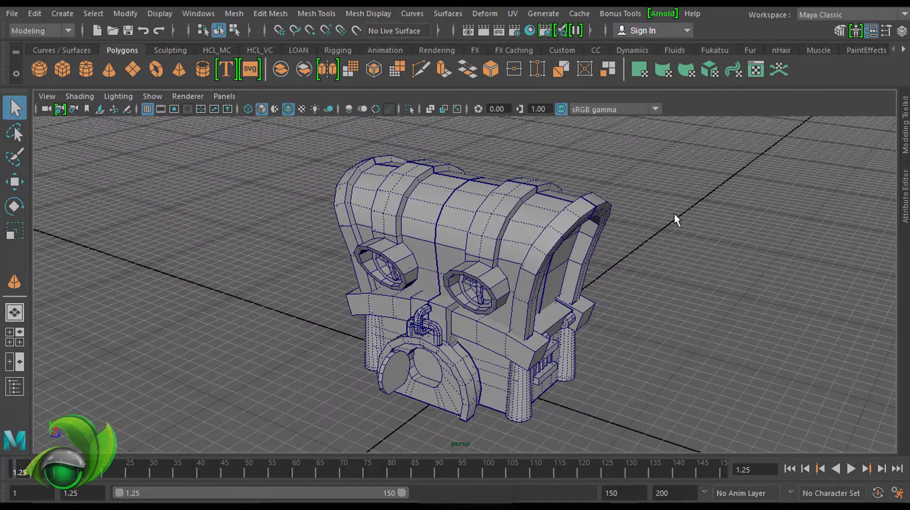
pyautogui.scroll(3, 484, 162)
pyautogui.click(485, 162)
pyautogui.scroll(5, 439, 240)
pyautogui.scroll(3, 439, 240)
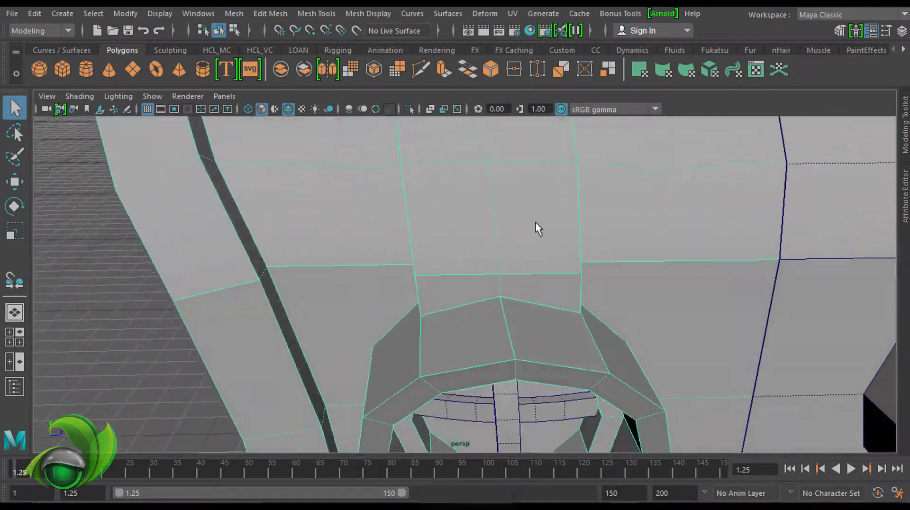
pyautogui.keyDown('shift'); pyautogui.moveTo(519, 157); pyautogui.dragTo(439, 147, button='right'); pyautogui.keyUp('shift')
pyautogui.click(577, 161)
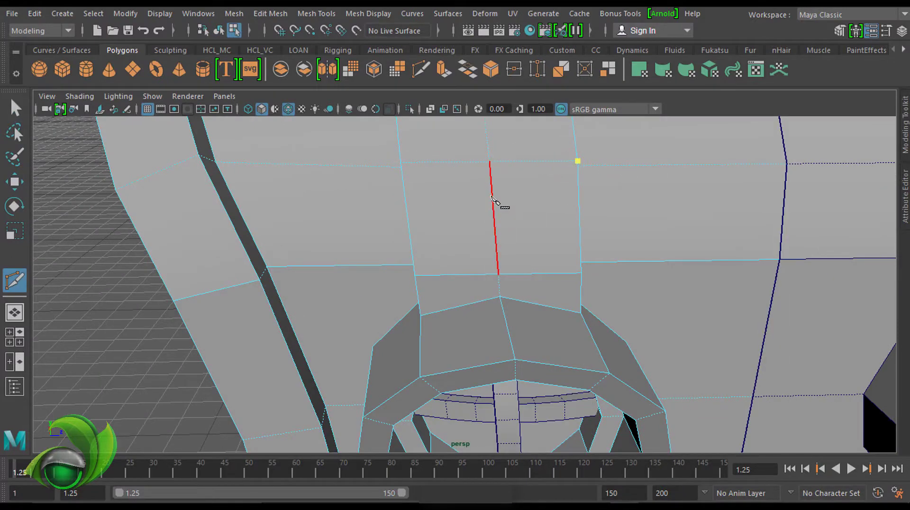
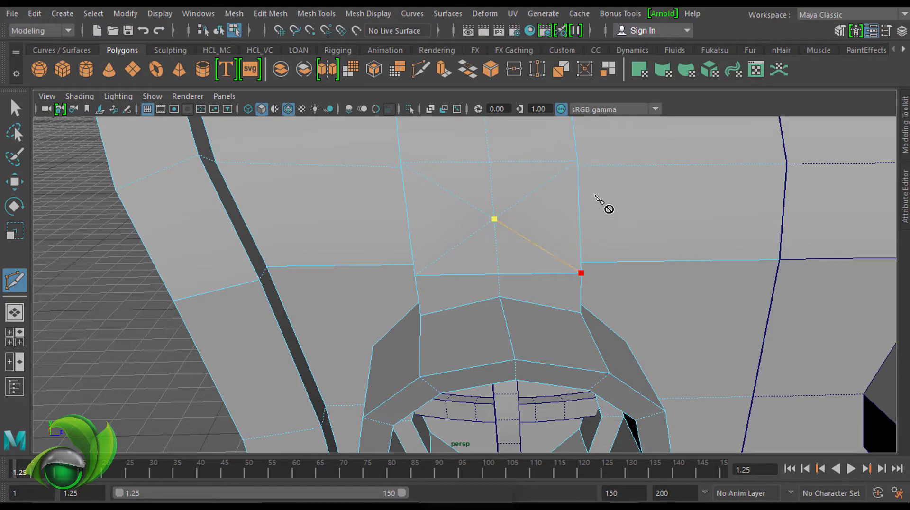
# Step: Cut a new edge across the housing band from the dark edge to the next edge
pyautogui.press('q')
pyautogui.scroll(-5, 599, 198)
pyautogui.keyDown('alt'); pyautogui.moveTo(577, 220); pyautogui.dragTo(516, 248); pyautogui.keyUp('alt')
pyautogui.keyDown('shift'); pyautogui.moveTo(513, 186); pyautogui.dragTo(437, 186, button='right'); pyautogui.keyUp('shift')
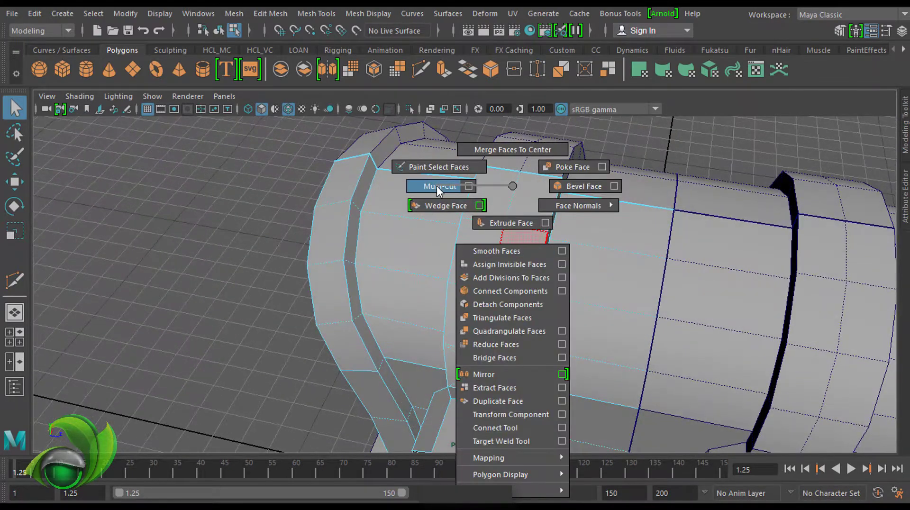
pyautogui.scroll(3, 534, 232)
pyautogui.click(589, 185)
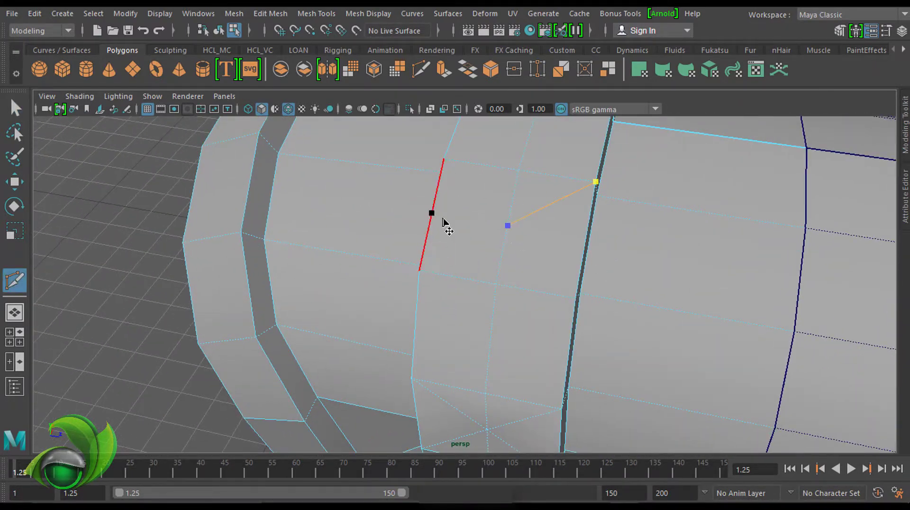
pyautogui.click(443, 159)
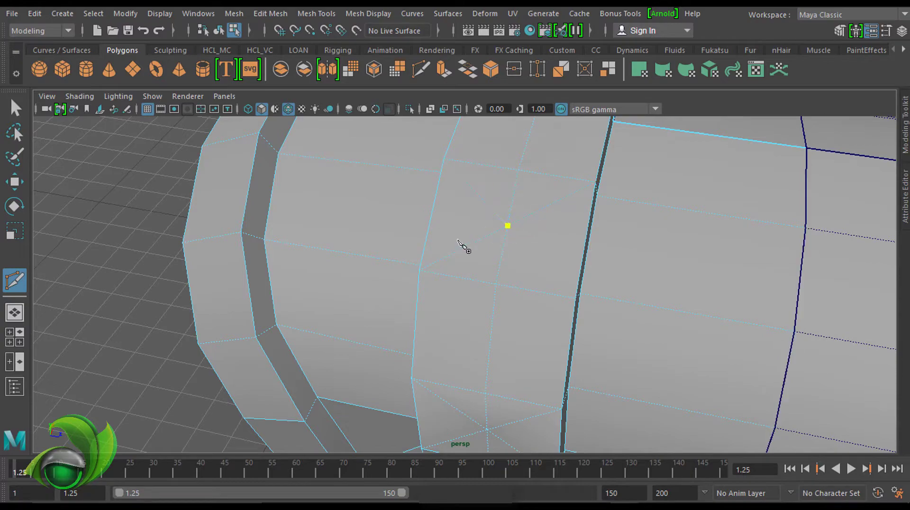
pyautogui.press('q')
pyautogui.scroll(-5, 511, 192)
# Step: Add a second cut across the band above the other port, then inspect the underside
pyautogui.moveTo(511, 192)
pyautogui.keyDown('alt'); pyautogui.mouseDown()
pyautogui.moveTo(460, 191)
pyautogui.moveTo(504, 212)
pyautogui.mouseUp(); pyautogui.keyUp('alt')
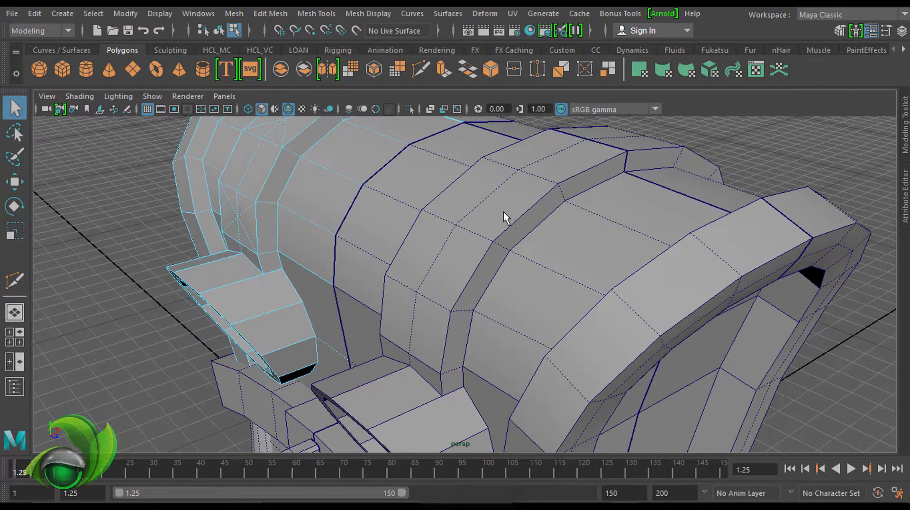
pyautogui.scroll(3, 583, 229)
pyautogui.keyDown('shift'); pyautogui.moveTo(583, 229); pyautogui.dragTo(506, 228, button='right'); pyautogui.keyUp('shift')
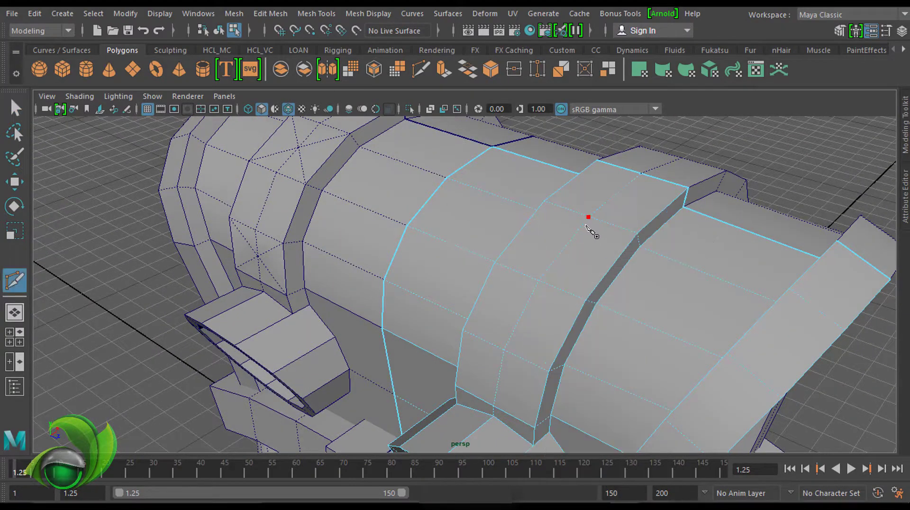
pyautogui.keyDown('alt'); pyautogui.moveTo(589, 217); pyautogui.dragTo(605, 306); pyautogui.keyUp('alt')
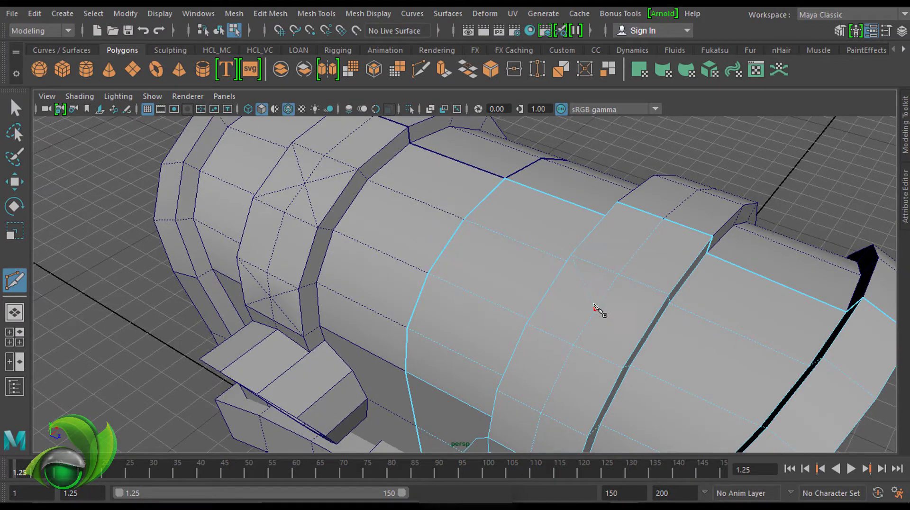
pyautogui.keyDown('alt'); pyautogui.moveTo(616, 299); pyautogui.dragTo(576, 159); pyautogui.keyUp('alt')
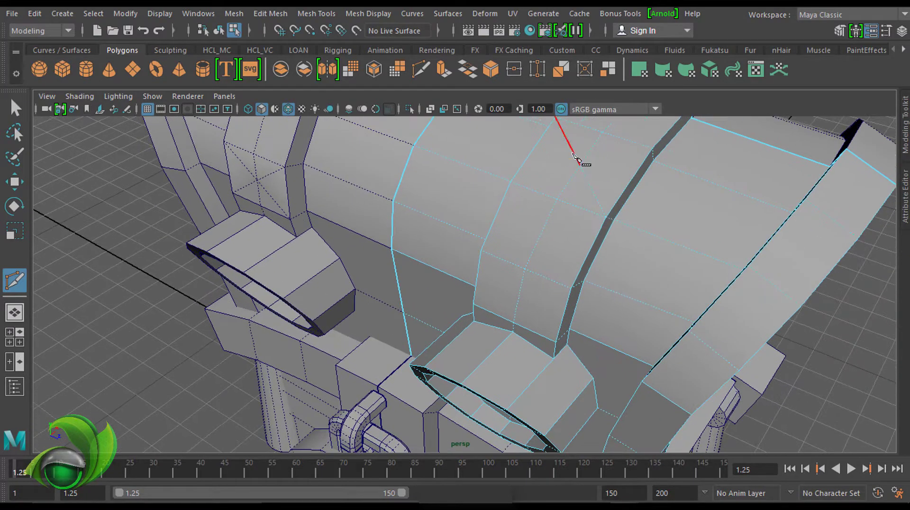
pyautogui.press('Return')
pyautogui.keyDown('alt'); pyautogui.moveTo(664, 164); pyautogui.dragTo(619, 198); pyautogui.keyUp('alt')
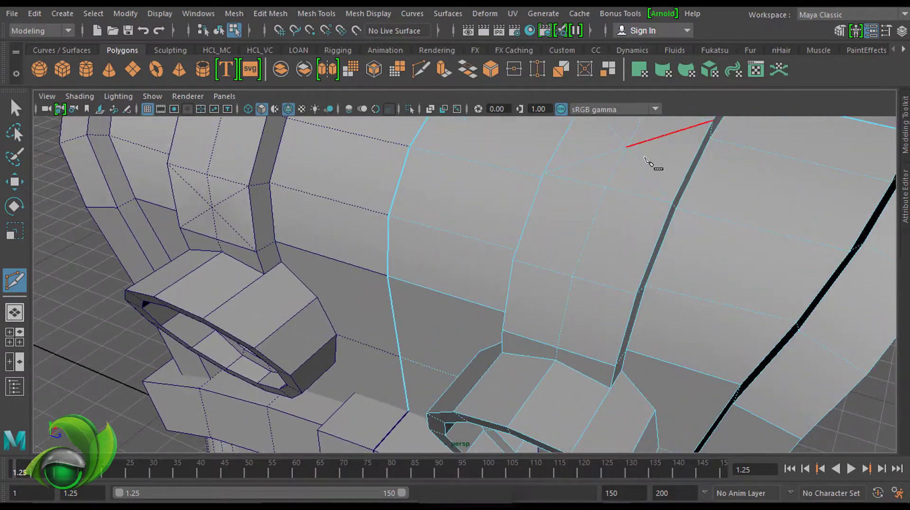
pyautogui.moveTo(646, 158)
pyautogui.keyDown('alt'); pyautogui.mouseDown()
pyautogui.moveTo(549, 183)
pyautogui.moveTo(692, 190)
pyautogui.moveTo(603, 182)
pyautogui.mouseUp(); pyautogui.keyUp('alt')
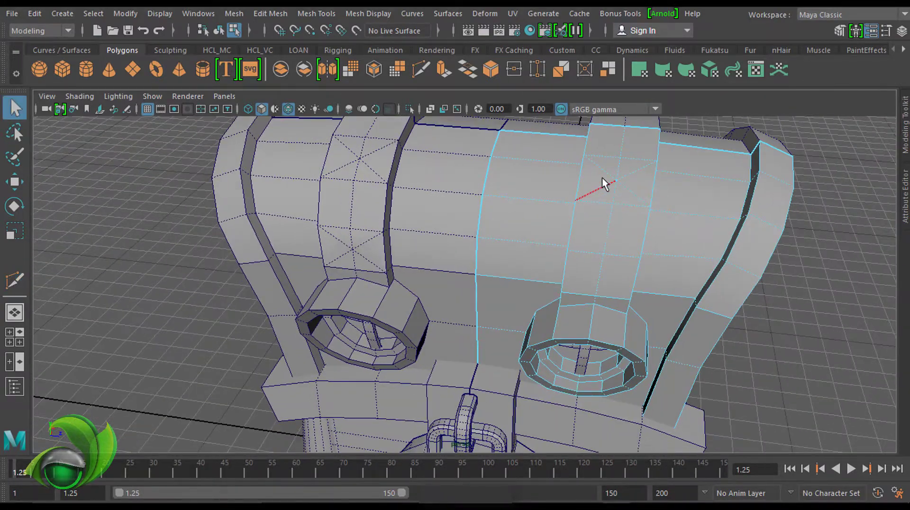
pyautogui.keyDown('shift'); pyautogui.moveTo(605, 182); pyautogui.dragTo(585, 201, button='right'); pyautogui.keyUp('shift')
pyautogui.scroll(2, 615, 203)
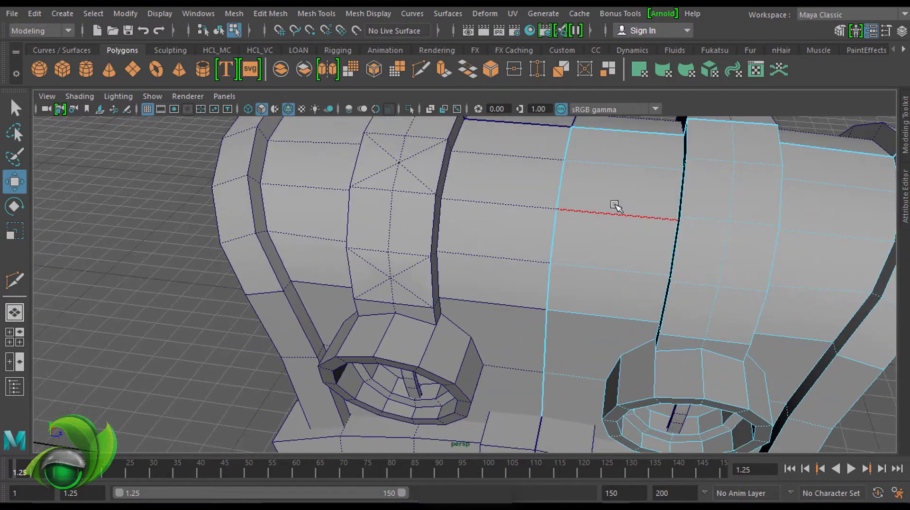
pyautogui.press('F8')
pyautogui.moveTo(474, 241)
pyautogui.keyDown('alt'); pyautogui.mouseDown()
pyautogui.moveTo(386, 212)
pyautogui.moveTo(606, 254)
pyautogui.moveTo(523, 252)
pyautogui.moveTo(179, 166)
pyautogui.mouseUp(); pyautogui.keyUp('alt')
pyautogui.keyDown('alt'); pyautogui.moveTo(380, 326); pyautogui.dragTo(425, 385); pyautogui.keyUp('alt')
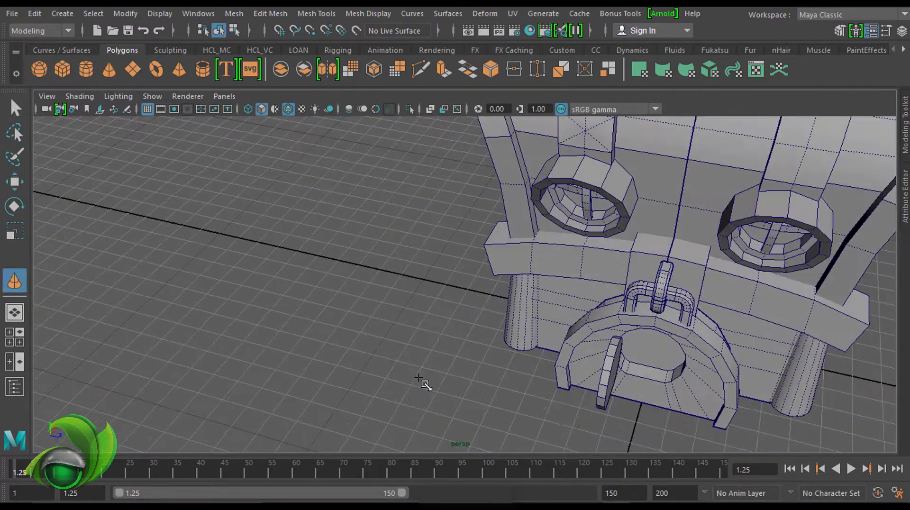
# Step: Set polyCone1's Subdivisions Axis to 8, then change it to 6 sides
pyautogui.click(904, 34)
pyautogui.scroll(-2, 843, 271)
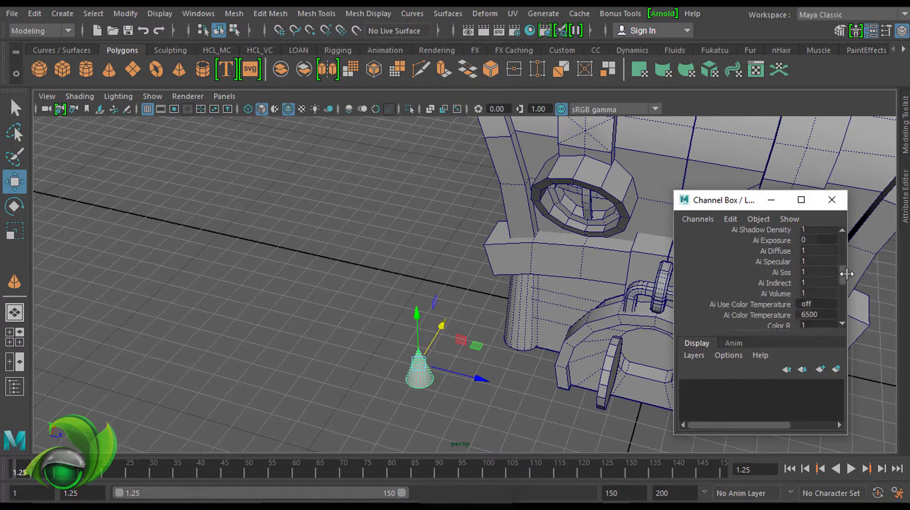
pyautogui.scroll(-2, 843, 279)
pyautogui.scroll(-2, 844, 297)
pyautogui.scroll(-1, 844, 297)
pyautogui.click(817, 284)
pyautogui.write('8')
pyautogui.press('Return')
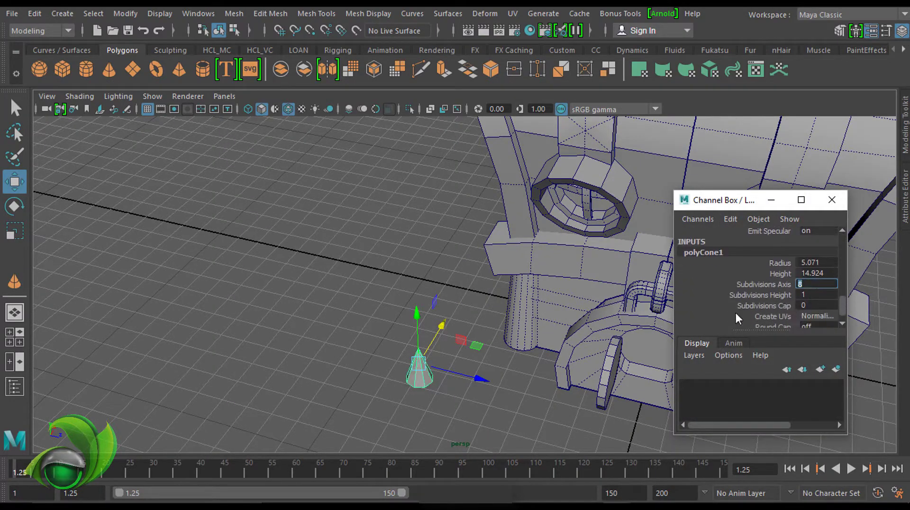
pyautogui.moveTo(546, 332)
pyautogui.keyDown('alt'); pyautogui.mouseDown()
pyautogui.moveTo(514, 358)
pyautogui.moveTo(513, 381)
pyautogui.mouseUp(); pyautogui.keyUp('alt')
pyautogui.moveTo(529, 317)
pyautogui.keyDown('alt'); pyautogui.mouseDown()
pyautogui.moveTo(622, 284)
pyautogui.moveTo(616, 351)
pyautogui.moveTo(534, 305)
pyautogui.moveTo(536, 323)
pyautogui.mouseUp(); pyautogui.keyUp('alt')
pyautogui.click(816, 284)
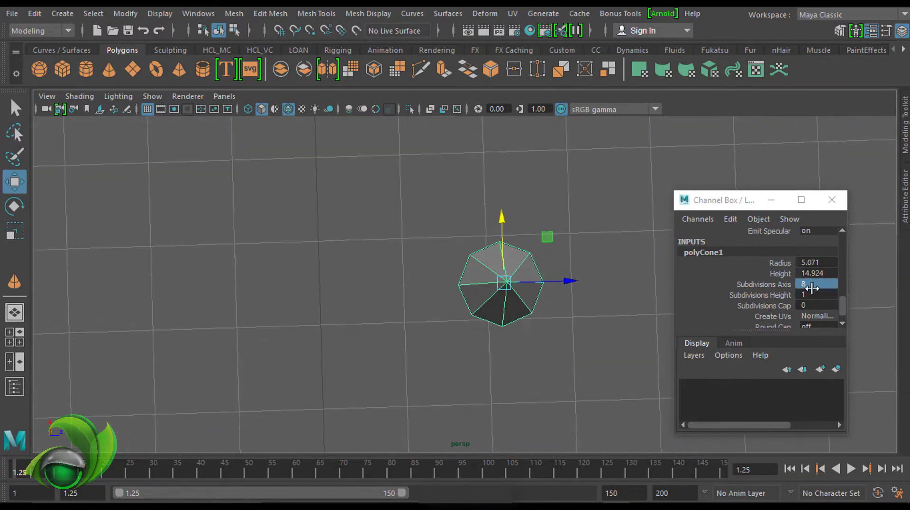
pyautogui.write('6')
pyautogui.press('Return')
pyautogui.keyDown('alt'); pyautogui.moveTo(492, 248); pyautogui.dragTo(530, 252); pyautogui.keyUp('alt')
# Step: Frame the view on the six-sided cone beside the housing
pyautogui.hotkey('ctrl', 'a')
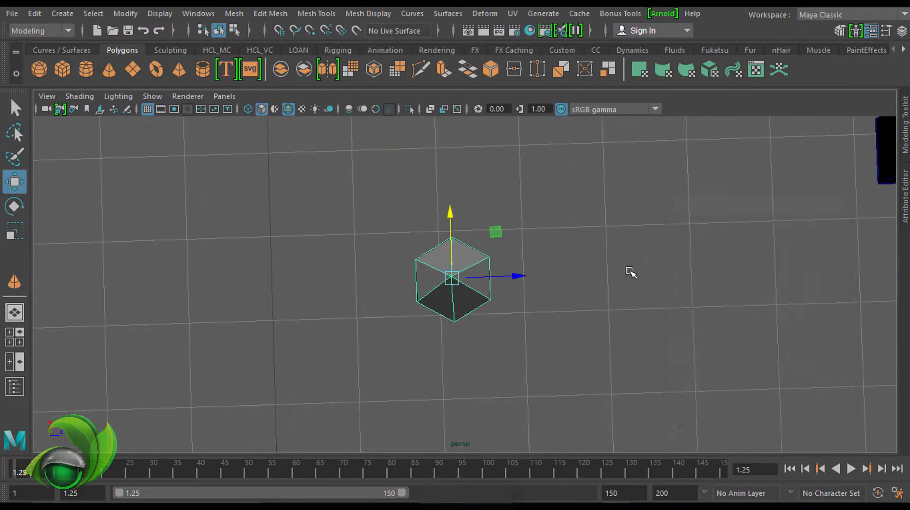
pyautogui.press('q')
pyautogui.moveTo(628, 270)
pyautogui.keyDown('alt'); pyautogui.mouseDown()
pyautogui.moveTo(630, 311)
pyautogui.moveTo(549, 283)
pyautogui.moveTo(520, 256)
pyautogui.moveTo(525, 294)
pyautogui.moveTo(482, 336)
pyautogui.mouseUp(); pyautogui.keyUp('alt')
pyautogui.press('F8')
pyautogui.press('w')
pyautogui.keyDown('alt'); pyautogui.moveTo(544, 321); pyautogui.dragTo(529, 322); pyautogui.keyUp('alt')
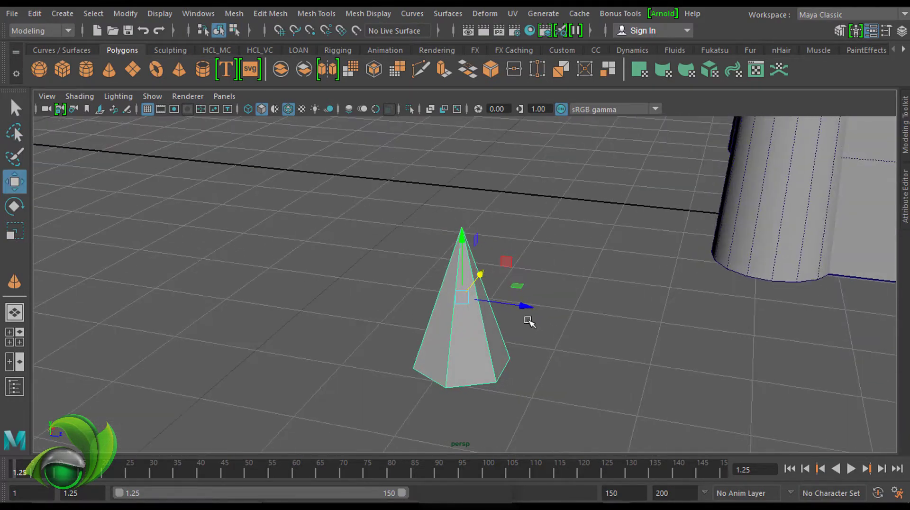
pyautogui.keyDown('alt'); pyautogui.moveTo(604, 281); pyautogui.dragTo(634, 291); pyautogui.keyUp('alt')
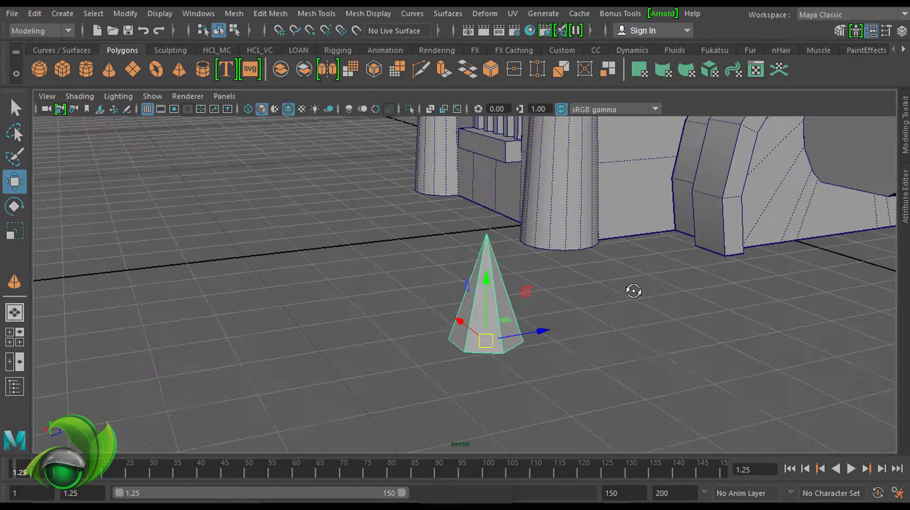
pyautogui.scroll(5, 664, 278)
pyautogui.scroll(4, 611, 289)
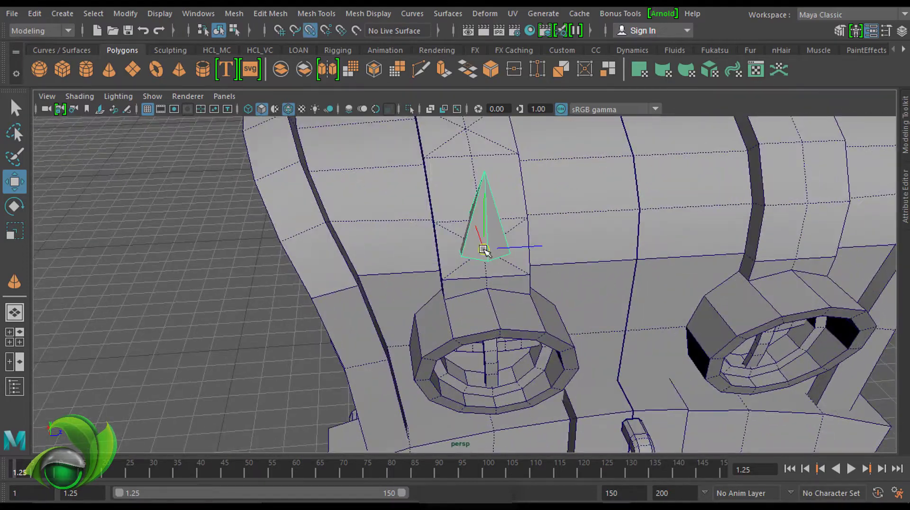
pyautogui.moveTo(484, 250)
pyautogui.keyDown('alt'); pyautogui.mouseDown()
pyautogui.moveTo(471, 258)
pyautogui.moveTo(528, 252)
pyautogui.mouseUp(); pyautogui.keyUp('alt')
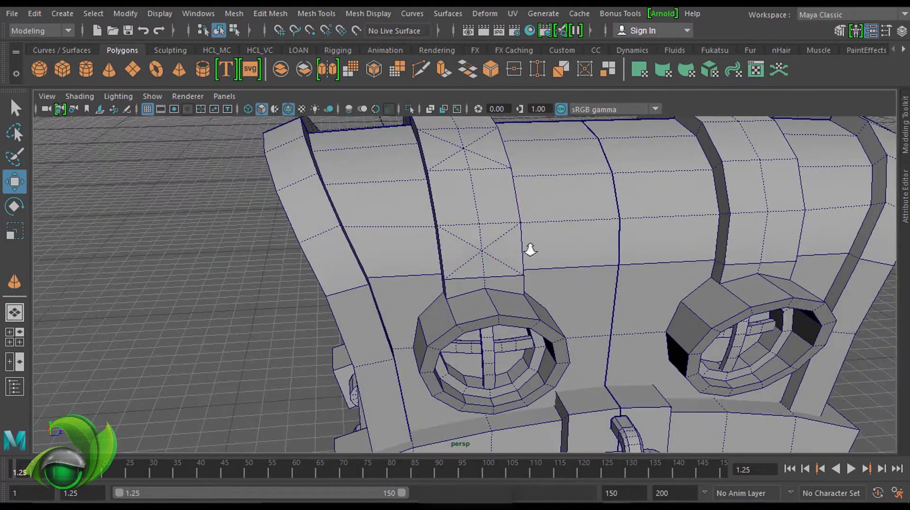
pyautogui.scroll(-5, 530, 250)
pyautogui.press('f')
pyautogui.scroll(1, 655, 290)
pyautogui.scroll(3, 282, 223)
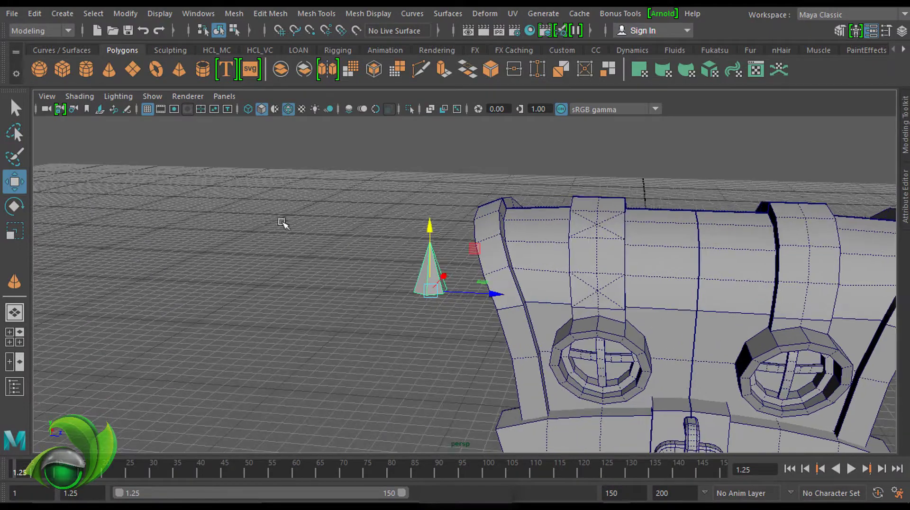
pyautogui.scroll(3, 283, 223)
pyautogui.scroll(1, 488, 266)
# Step: Set the Snap Together Tool to 'Move and rotate object(s)' in its Tool Settings
pyautogui.click(124, 15)
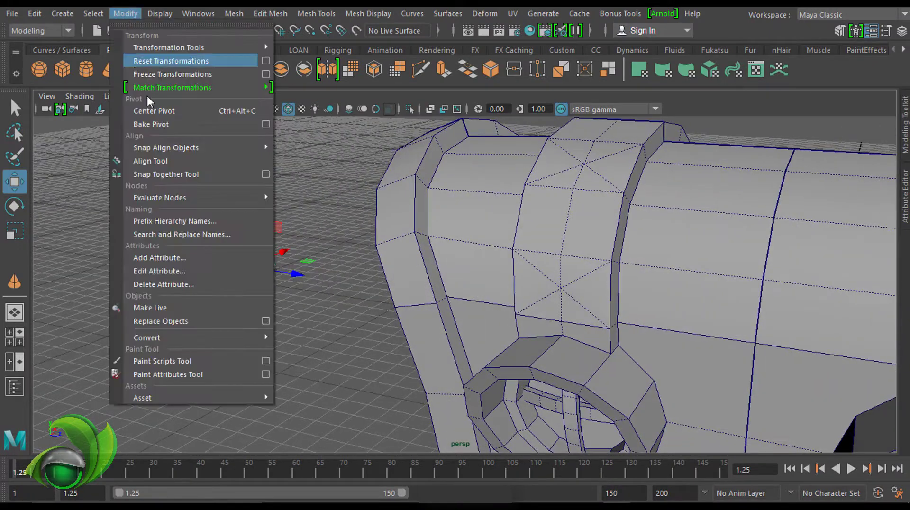
pyautogui.click(266, 174)
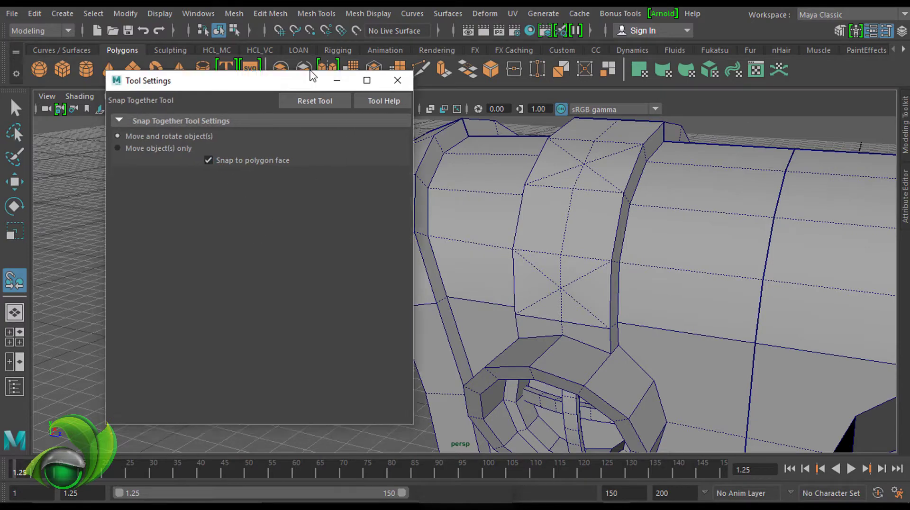
pyautogui.click(393, 78)
pyautogui.keyDown('alt'); pyautogui.moveTo(504, 248); pyautogui.dragTo(486, 228); pyautogui.keyUp('alt')
pyautogui.press('f')
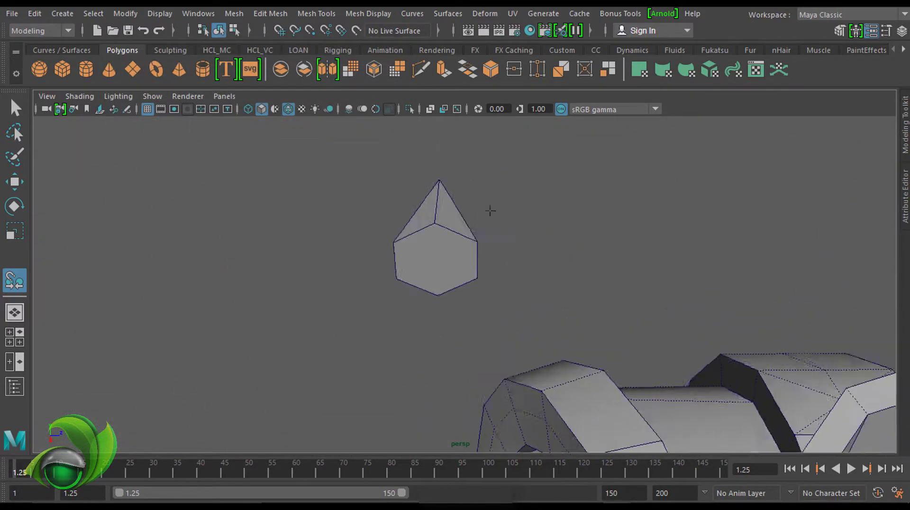
# Step: Extrude the cone's base edges and merge them into a single center vertex
pyautogui.press('q')
pyautogui.scroll(-5, 522, 244)
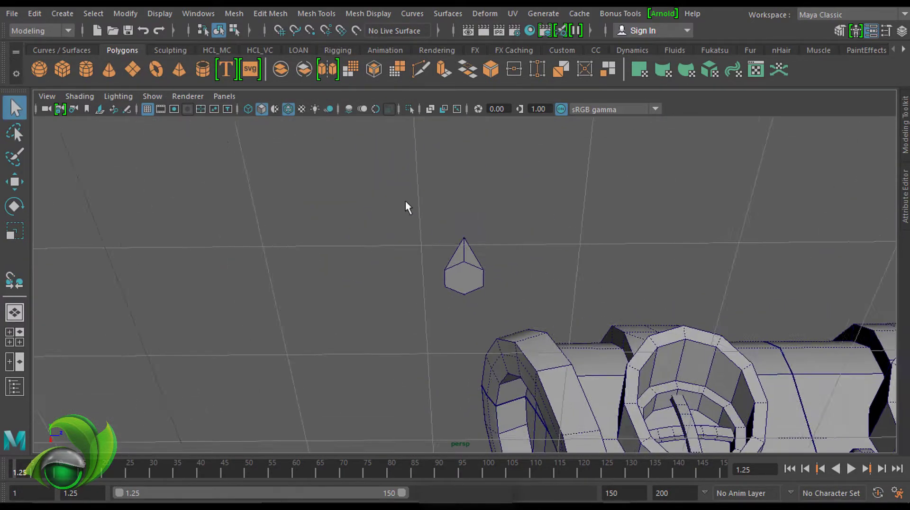
pyautogui.keyDown('alt'); pyautogui.moveTo(407, 203); pyautogui.dragTo(456, 312); pyautogui.keyUp('alt')
pyautogui.click(453, 303)
pyautogui.keyDown('alt'); pyautogui.moveTo(556, 224); pyautogui.dragTo(495, 278); pyautogui.keyUp('alt')
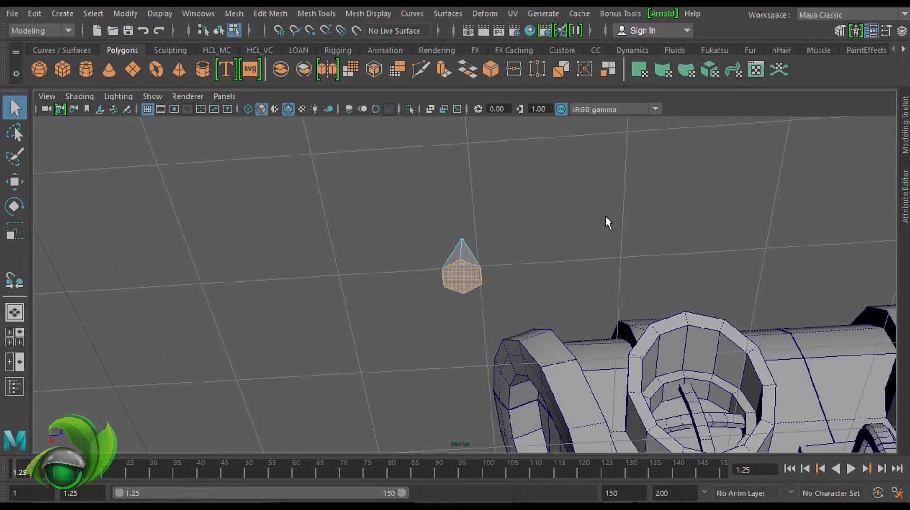
pyautogui.press('f')
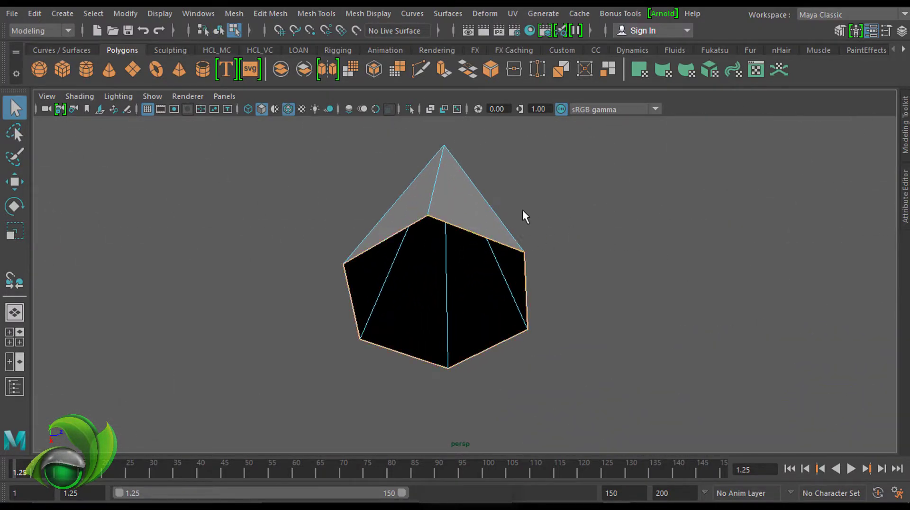
pyautogui.keyDown('shift'); pyautogui.moveTo(497, 255); pyautogui.dragTo(471, 156, button='right'); pyautogui.keyUp('shift')
pyautogui.press('F8')
pyautogui.press('q')
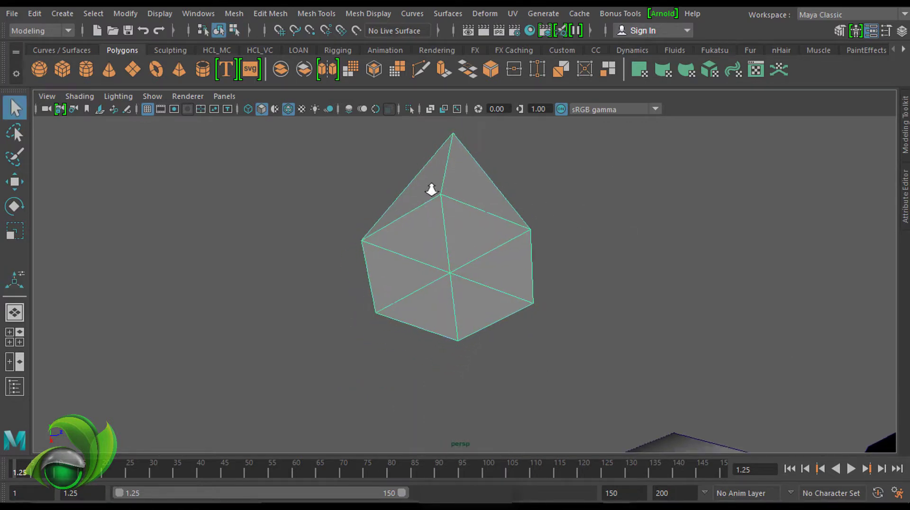
pyautogui.scroll(-5, 516, 319)
# Step: Delete the cone's construction history and re-arm the Snap Together Tool
pyautogui.click(35, 13)
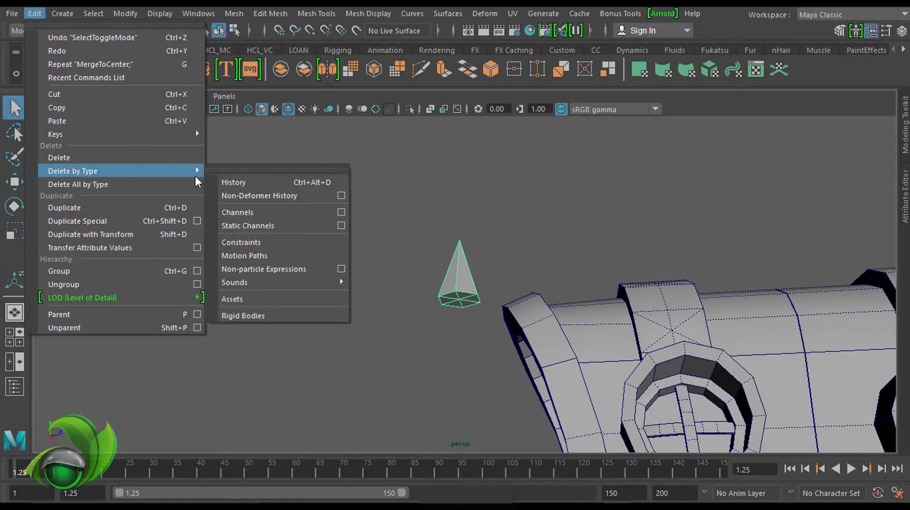
pyautogui.click(238, 183)
pyautogui.moveTo(514, 170)
pyautogui.keyDown('alt'); pyautogui.mouseDown()
pyautogui.moveTo(512, 309)
pyautogui.moveTo(385, 288)
pyautogui.moveTo(669, 341)
pyautogui.moveTo(593, 308)
pyautogui.mouseUp(); pyautogui.keyUp('alt')
pyautogui.click(125, 13)
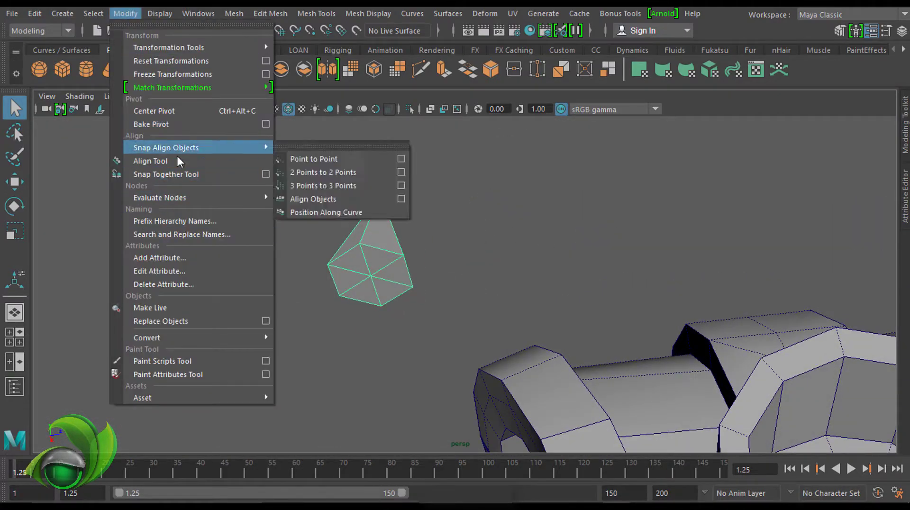
pyautogui.click(265, 174)
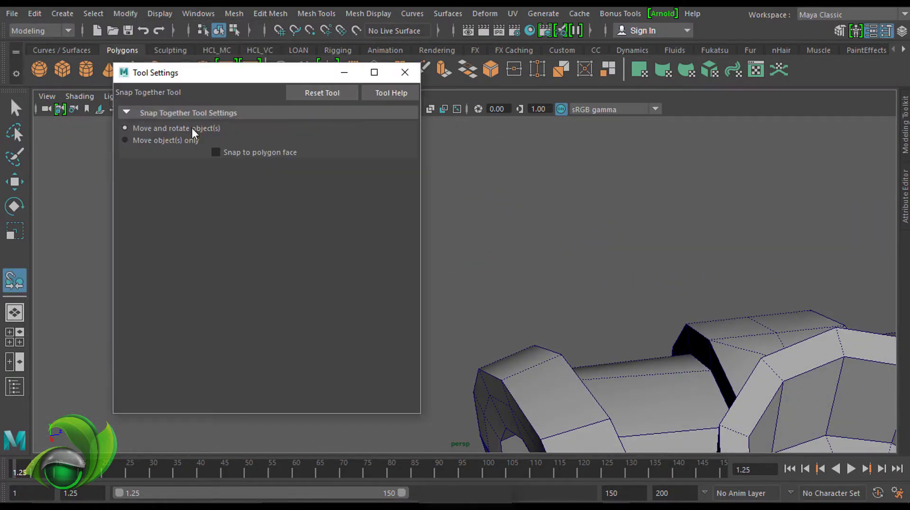
pyautogui.click(405, 72)
pyautogui.scroll(3, 563, 248)
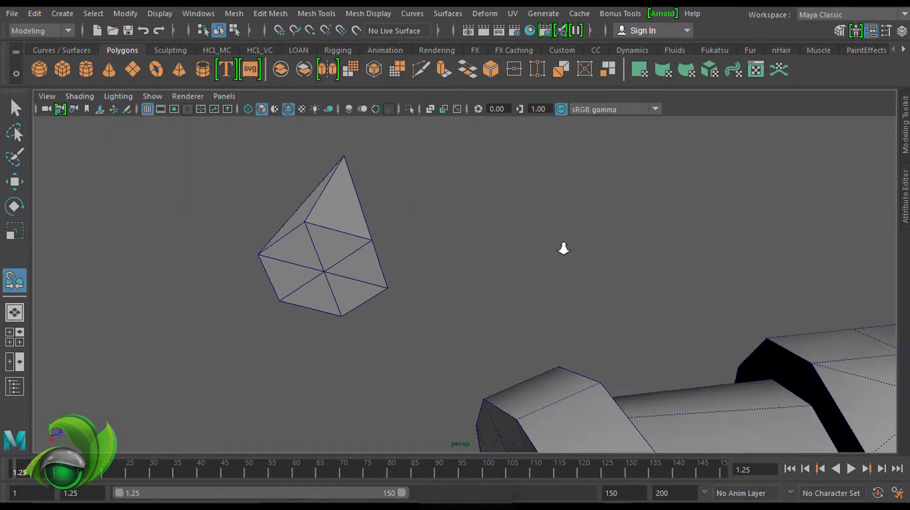
pyautogui.scroll(3, 456, 254)
# Step: Snap the first cone spike onto a face of the housing's left band
pyautogui.keyDown('alt'); pyautogui.moveTo(455, 203); pyautogui.dragTo(573, 330); pyautogui.keyUp('alt')
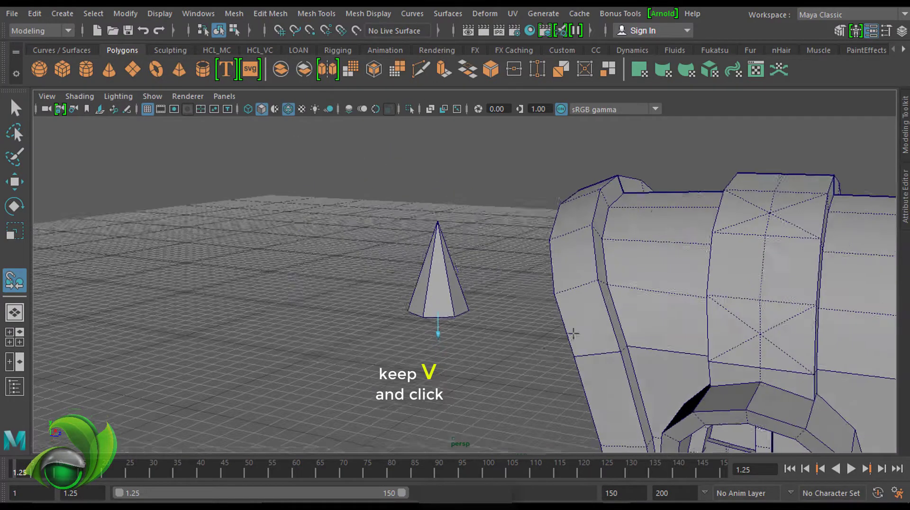
pyautogui.scroll(5, 630, 319)
pyautogui.keyDown('alt'); pyautogui.moveTo(525, 271); pyautogui.dragTo(584, 293); pyautogui.keyUp('alt')
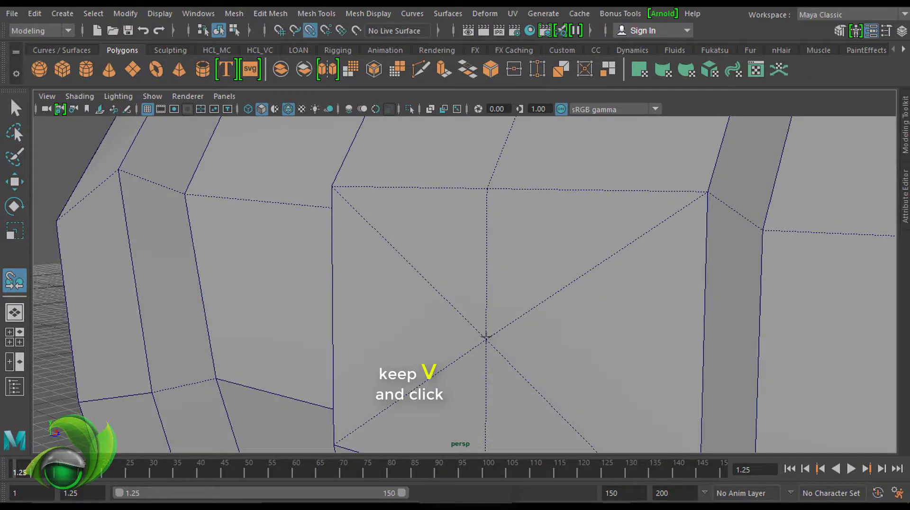
pyautogui.scroll(-4, 579, 289)
pyautogui.moveTo(535, 266)
pyautogui.keyDown('alt'); pyautogui.mouseDown()
pyautogui.moveTo(610, 248)
pyautogui.moveTo(522, 291)
pyautogui.moveTo(712, 274)
pyautogui.mouseUp(); pyautogui.keyUp('alt')
pyautogui.press('Return')
pyautogui.moveTo(605, 271)
pyautogui.keyDown('alt'); pyautogui.mouseDown()
pyautogui.moveTo(540, 278)
pyautogui.moveTo(604, 297)
pyautogui.moveTo(579, 312)
pyautogui.mouseUp(); pyautogui.keyUp('alt')
pyautogui.scroll(3, 579, 312)
pyautogui.scroll(-2, 514, 310)
pyautogui.moveTo(549, 286)
pyautogui.keyDown('alt'); pyautogui.mouseDown()
pyautogui.moveTo(532, 284)
pyautogui.moveTo(644, 292)
pyautogui.moveTo(550, 287)
pyautogui.moveTo(564, 287)
pyautogui.mouseUp(); pyautogui.keyUp('alt')
pyautogui.press('w')
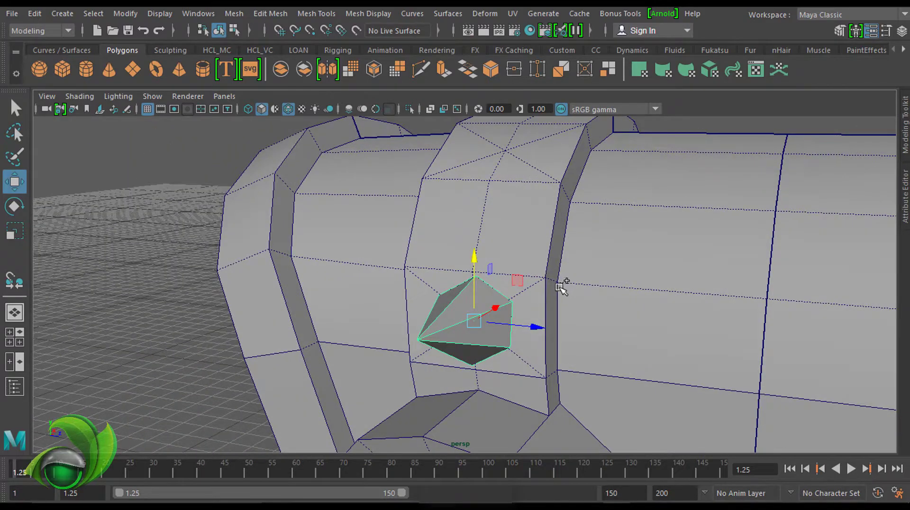
pyautogui.moveTo(258, 323)
pyautogui.keyDown('alt'); pyautogui.mouseDown()
pyautogui.moveTo(246, 319)
pyautogui.moveTo(300, 226)
pyautogui.moveTo(608, 356)
pyautogui.moveTo(609, 290)
pyautogui.mouseUp(); pyautogui.keyUp('alt')
pyautogui.press('f')
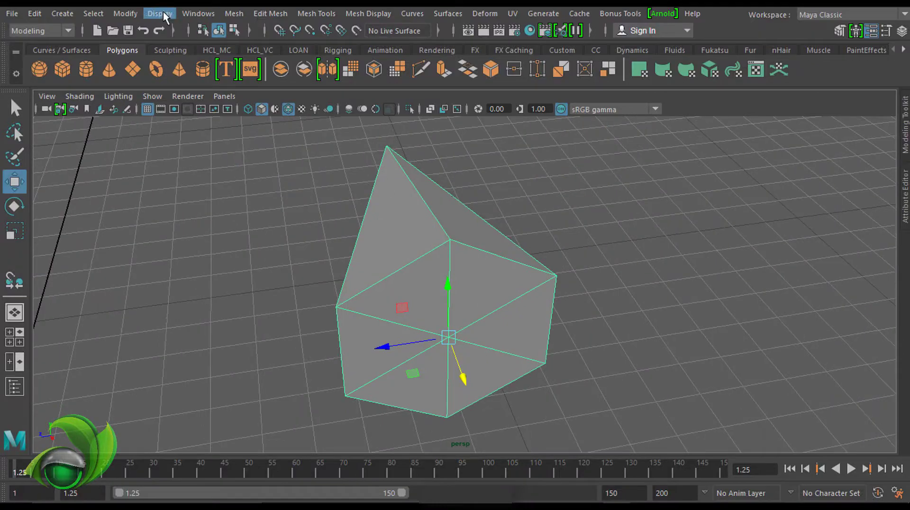
# Step: Snap a second cone spike onto another face of the left band
pyautogui.click(125, 13)
pyautogui.click(160, 175)
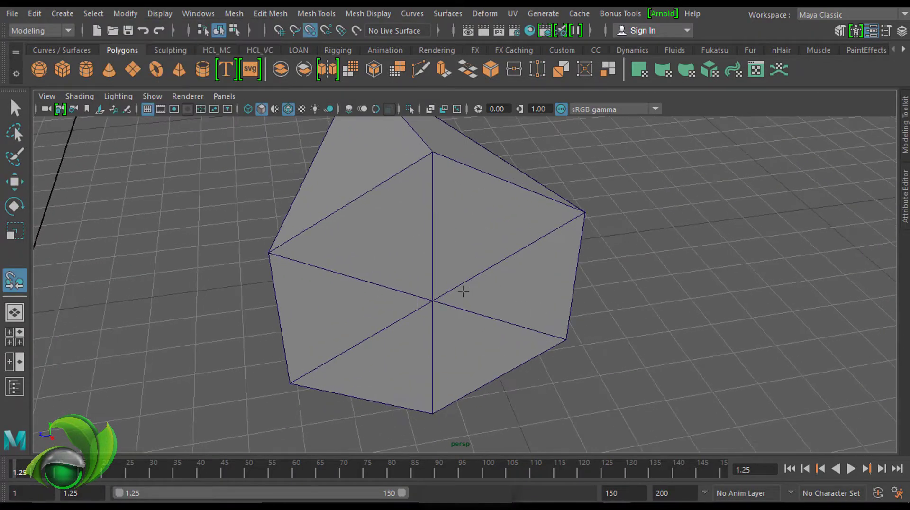
pyautogui.keyDown('alt'); pyautogui.moveTo(515, 272); pyautogui.dragTo(458, 301, button='right'); pyautogui.keyUp('alt')
pyautogui.keyDown('alt'); pyautogui.moveTo(457, 301); pyautogui.dragTo(651, 295); pyautogui.keyUp('alt')
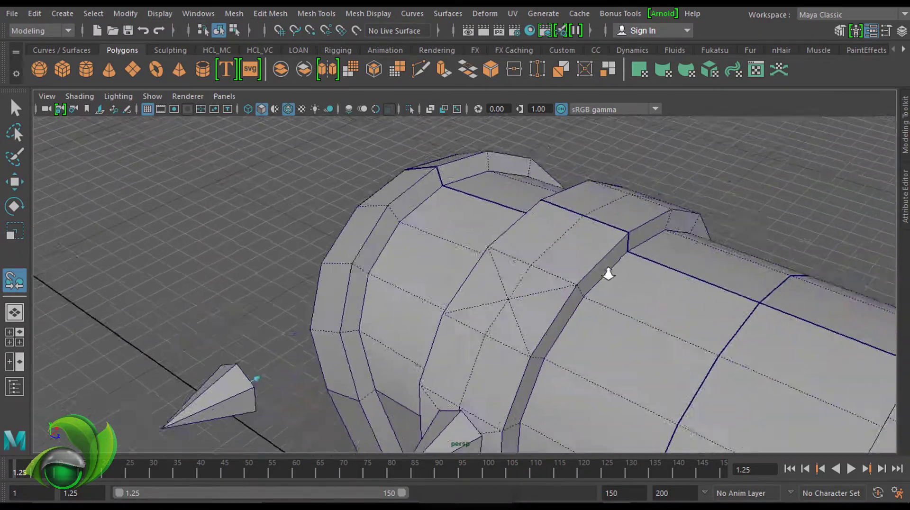
pyautogui.keyDown('alt'); pyautogui.moveTo(650, 295); pyautogui.dragTo(548, 284, button='right'); pyautogui.keyUp('alt')
pyautogui.click(446, 297)
pyautogui.keyDown('alt'); pyautogui.moveTo(446, 297); pyautogui.dragTo(467, 220, button='right'); pyautogui.keyUp('alt')
pyautogui.moveTo(467, 220)
pyautogui.keyDown('alt'); pyautogui.mouseDown()
pyautogui.moveTo(520, 234)
pyautogui.moveTo(511, 246)
pyautogui.moveTo(620, 275)
pyautogui.moveTo(713, 236)
pyautogui.moveTo(601, 215)
pyautogui.moveTo(424, 219)
pyautogui.moveTo(725, 283)
pyautogui.moveTo(581, 236)
pyautogui.moveTo(496, 266)
pyautogui.moveTo(384, 278)
pyautogui.moveTo(634, 276)
pyautogui.moveTo(338, 195)
pyautogui.moveTo(496, 260)
pyautogui.moveTo(593, 253)
pyautogui.moveTo(561, 209)
pyautogui.moveTo(561, 239)
pyautogui.mouseUp(); pyautogui.keyUp('alt')
pyautogui.click(496, 260)
pyautogui.press('w')
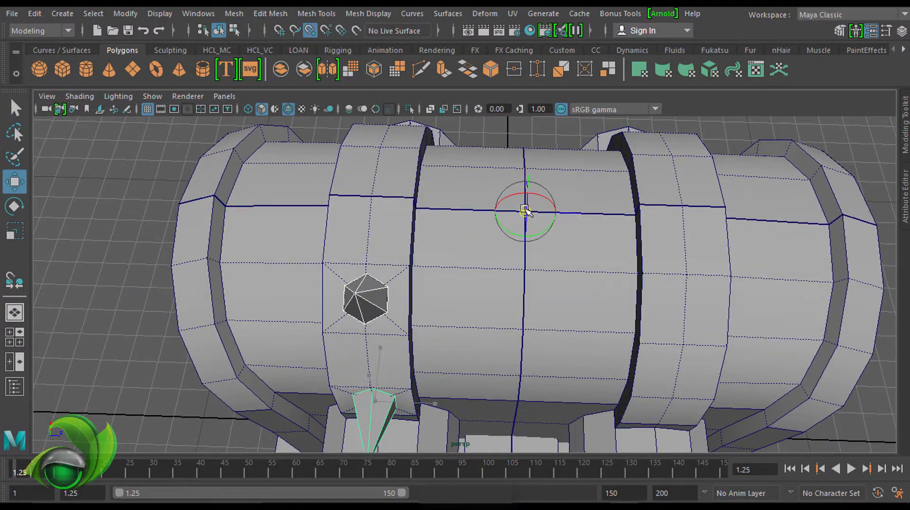
# Step: Combine the two spikes into one mesh and delete its construction history
pyautogui.scroll(-3, 526, 211)
pyautogui.keyDown('alt'); pyautogui.moveTo(527, 211); pyautogui.dragTo(565, 156); pyautogui.keyUp('alt')
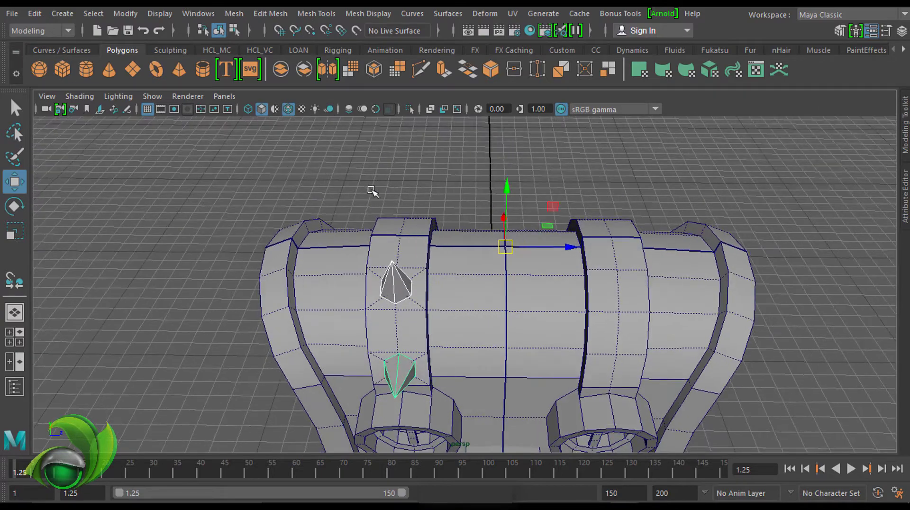
pyautogui.keyDown('shift'); pyautogui.moveTo(412, 212); pyautogui.dragTo(378, 387, button='right'); pyautogui.keyUp('shift')
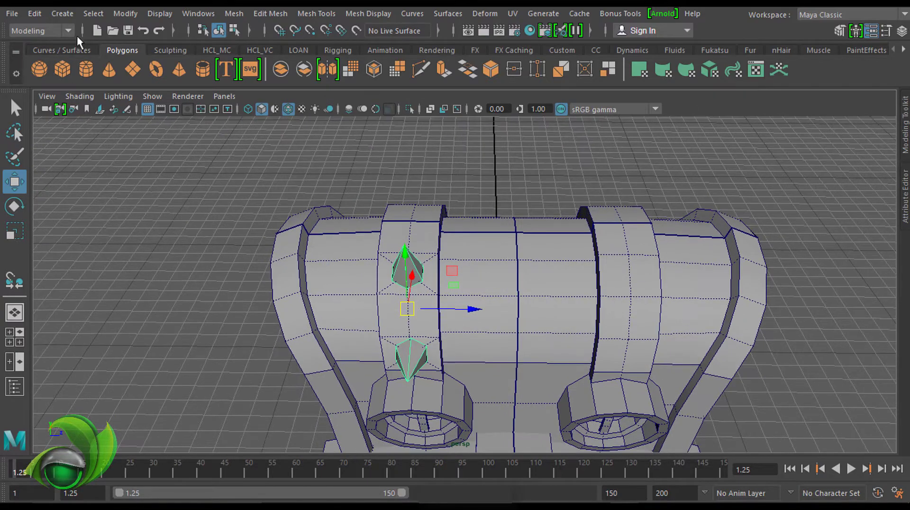
pyautogui.click(35, 13)
pyautogui.click(246, 181)
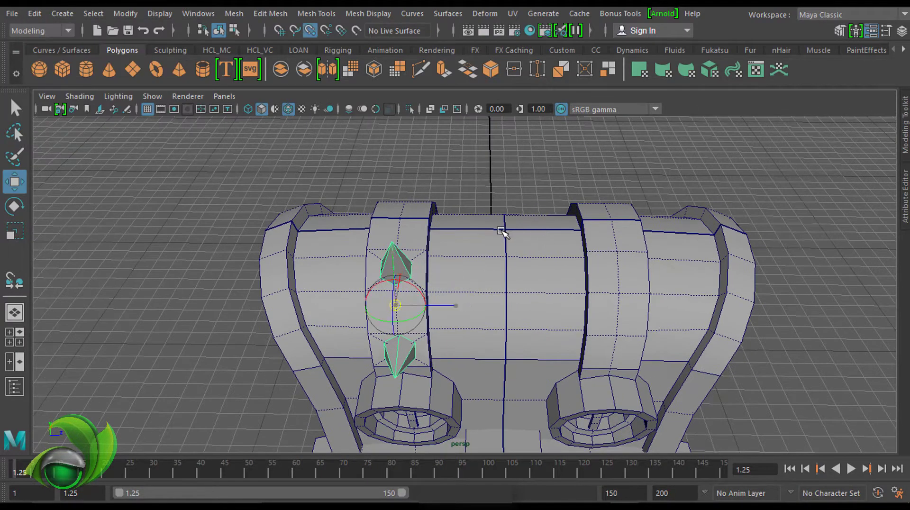
pyautogui.keyDown('alt'); pyautogui.moveTo(605, 192); pyautogui.dragTo(498, 143); pyautogui.keyUp('alt')
# Step: Duplicate Special the spikes with Scale X -1 to mirror them to the other side
pyautogui.click(35, 13)
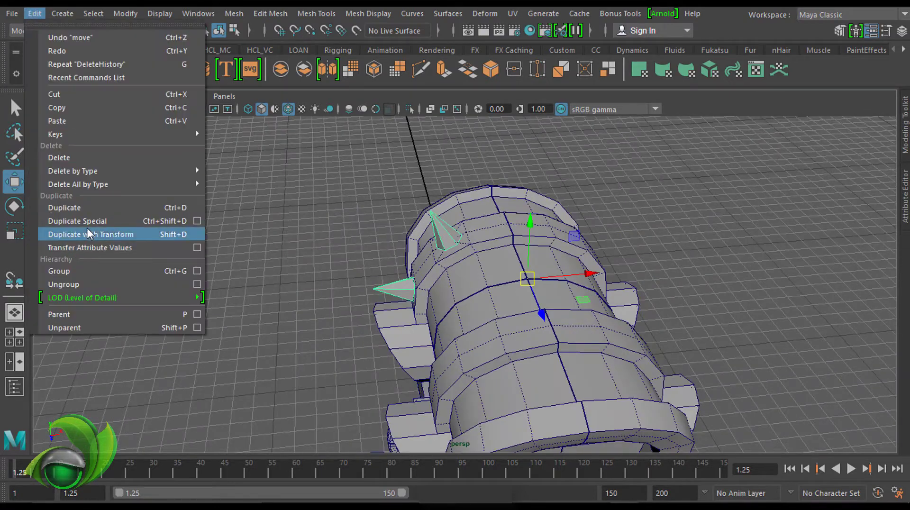
pyautogui.click(197, 221)
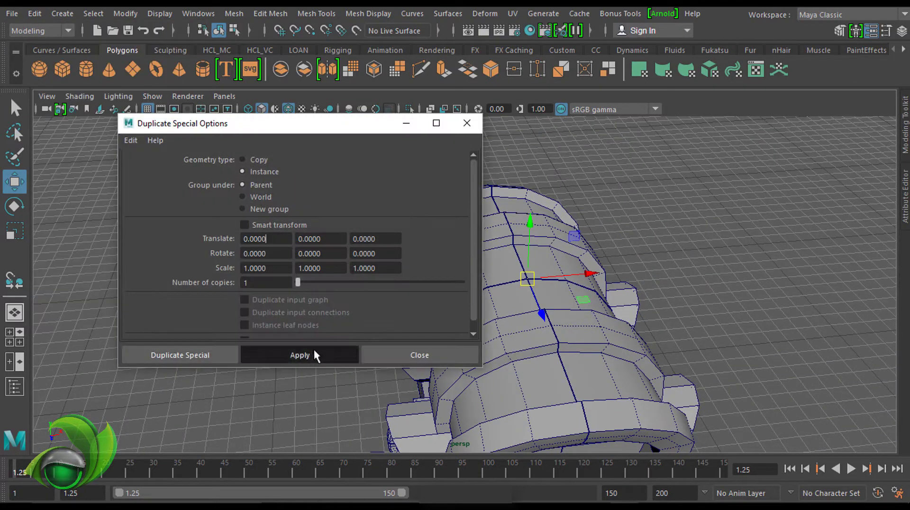
pyautogui.click(903, 31)
pyautogui.moveTo(751, 222); pyautogui.dragTo(764, 102)
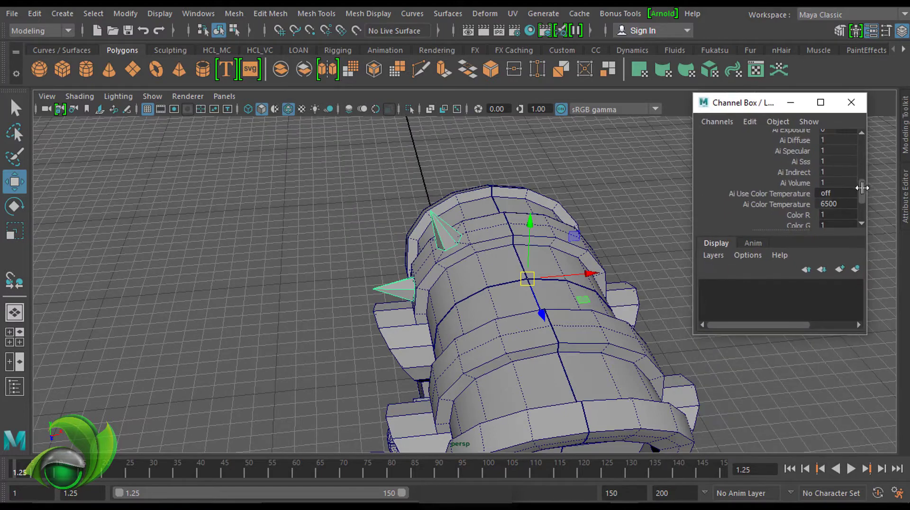
pyautogui.scroll(2, 871, 167)
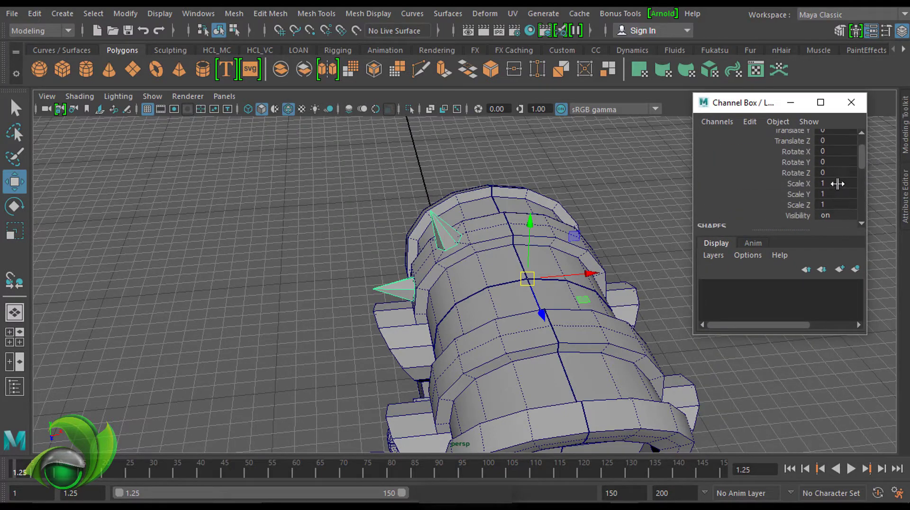
pyautogui.write('-')
pyautogui.press('Return')
pyautogui.press('q')
pyautogui.moveTo(362, 275)
pyautogui.keyDown('alt'); pyautogui.mouseDown()
pyautogui.moveTo(488, 224)
pyautogui.moveTo(395, 216)
pyautogui.mouseUp(); pyautogui.keyUp('alt')
# Step: Duplicate the spikes again with Scale Z -1 to mirror them front to back
pyautogui.press('w')
pyautogui.moveTo(472, 259)
pyautogui.keyDown('alt'); pyautogui.mouseDown()
pyautogui.moveTo(528, 279)
pyautogui.moveTo(423, 234)
pyautogui.mouseUp(); pyautogui.keyUp('alt')
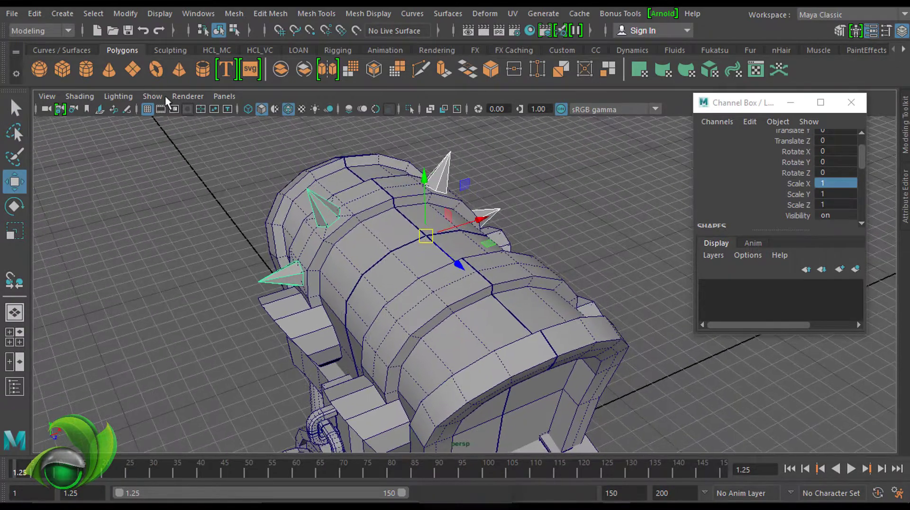
pyautogui.click(34, 13)
pyautogui.click(99, 222)
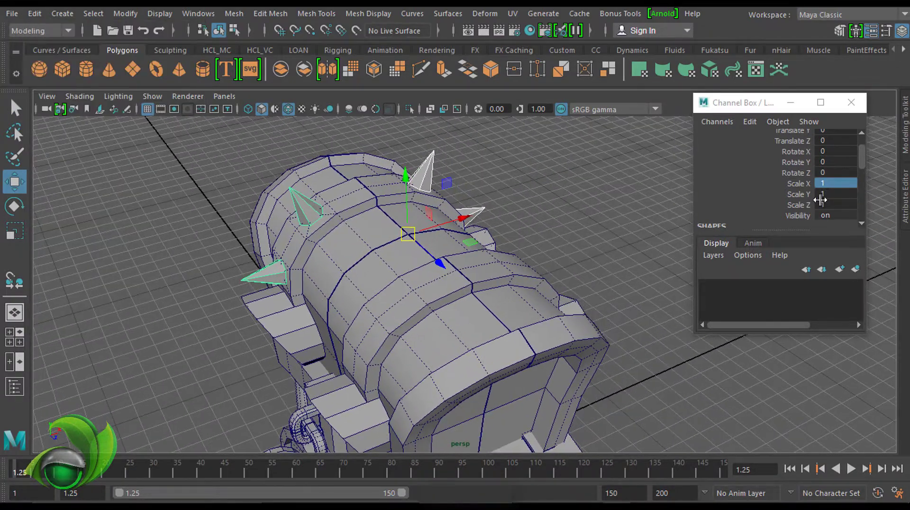
pyautogui.click(837, 204)
pyautogui.write('-1')
pyautogui.press('Return')
pyautogui.moveTo(640, 285)
pyautogui.keyDown('alt'); pyautogui.mouseDown()
pyautogui.moveTo(660, 318)
pyautogui.moveTo(582, 274)
pyautogui.moveTo(344, 320)
pyautogui.moveTo(403, 247)
pyautogui.mouseUp(); pyautogui.keyUp('alt')
pyautogui.press('q')
pyautogui.click(660, 317)
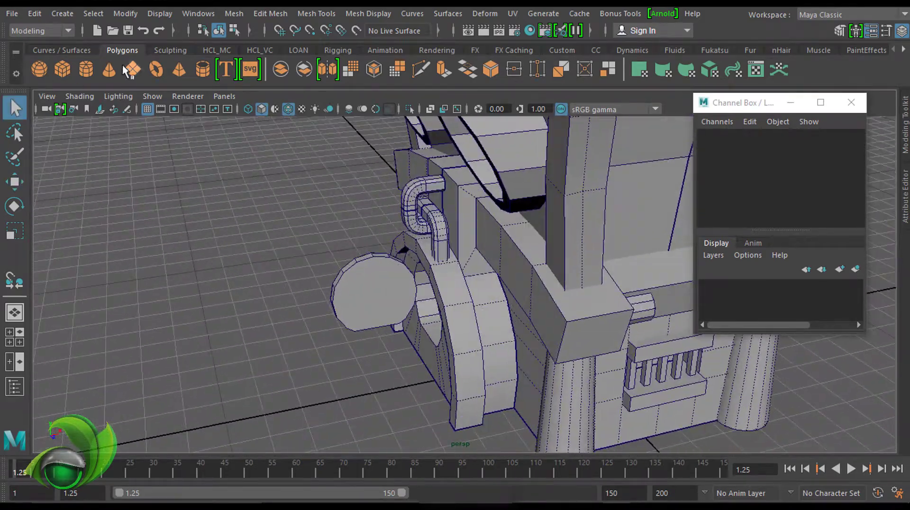
# Step: Create an 8x8 sphere and delete its lower faces to leave an open dome
pyautogui.keyDown('alt'); pyautogui.moveTo(356, 291); pyautogui.dragTo(288, 355); pyautogui.keyUp('alt')
pyautogui.moveTo(288, 356)
pyautogui.mouseDown()
pyautogui.moveTo(300, 365)
pyautogui.moveTo(516, 259)
pyautogui.mouseUp()
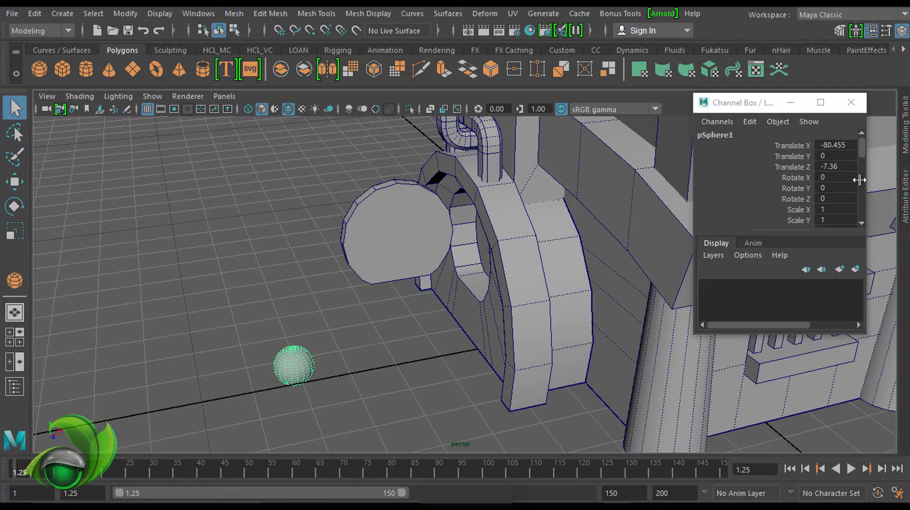
pyautogui.moveTo(866, 181); pyautogui.dragTo(863, 205)
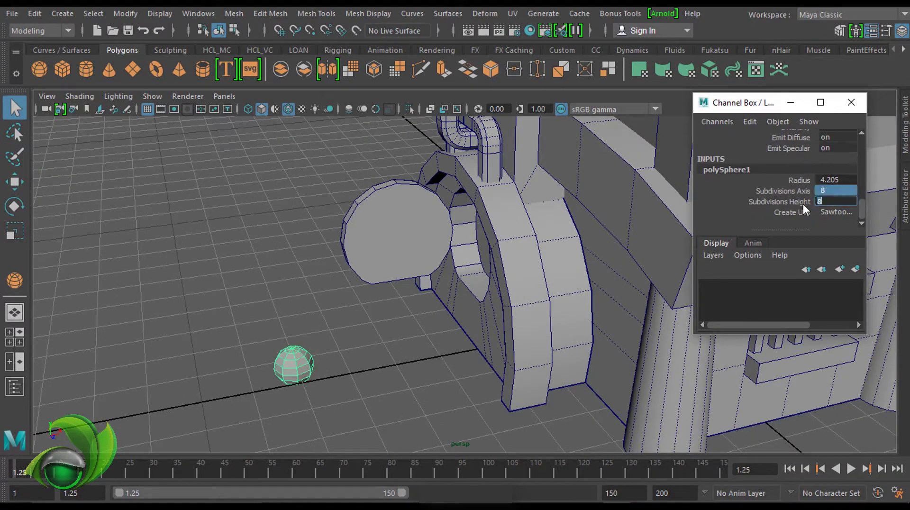
pyautogui.moveTo(616, 237)
pyautogui.keyDown('alt'); pyautogui.mouseDown()
pyautogui.moveTo(337, 286)
pyautogui.moveTo(408, 380)
pyautogui.moveTo(525, 318)
pyautogui.moveTo(597, 298)
pyautogui.moveTo(585, 283)
pyautogui.mouseUp(); pyautogui.keyUp('alt')
pyautogui.moveTo(330, 427); pyautogui.dragTo(716, 329)
pyautogui.press('Delete')
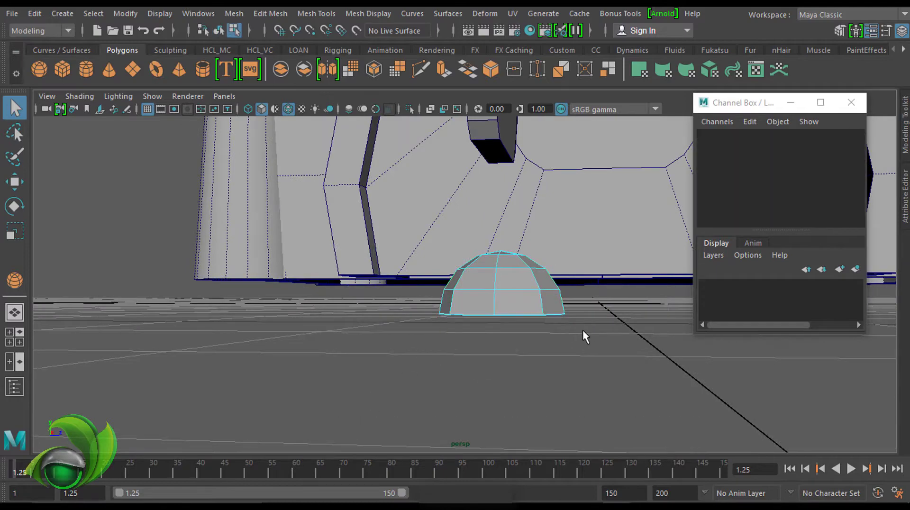
pyautogui.moveTo(582, 330)
pyautogui.keyDown('alt'); pyautogui.mouseDown()
pyautogui.moveTo(600, 248)
pyautogui.moveTo(561, 303)
pyautogui.mouseUp(); pyautogui.keyUp('alt')
# Step: Extrude the dome's open bottom border and Merge Edges To Center to cap it
pyautogui.doubleClick(476, 356)
pyautogui.keyDown('alt'); pyautogui.moveTo(477, 357); pyautogui.dragTo(533, 240); pyautogui.keyUp('alt')
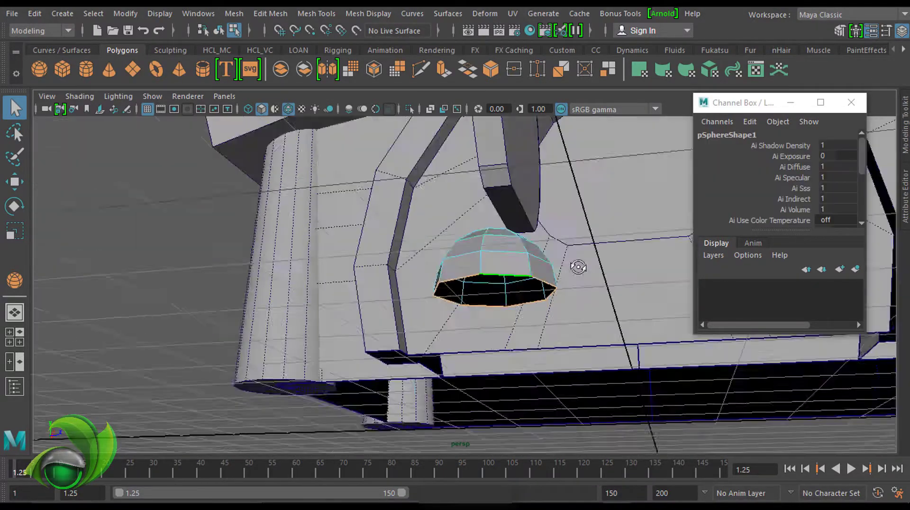
pyautogui.keyDown('shift'); pyautogui.rightClick(533, 239); pyautogui.keyUp('shift')
pyautogui.click(527, 276)
pyautogui.keyDown('alt'); pyautogui.moveTo(528, 277); pyautogui.dragTo(512, 251); pyautogui.keyUp('alt')
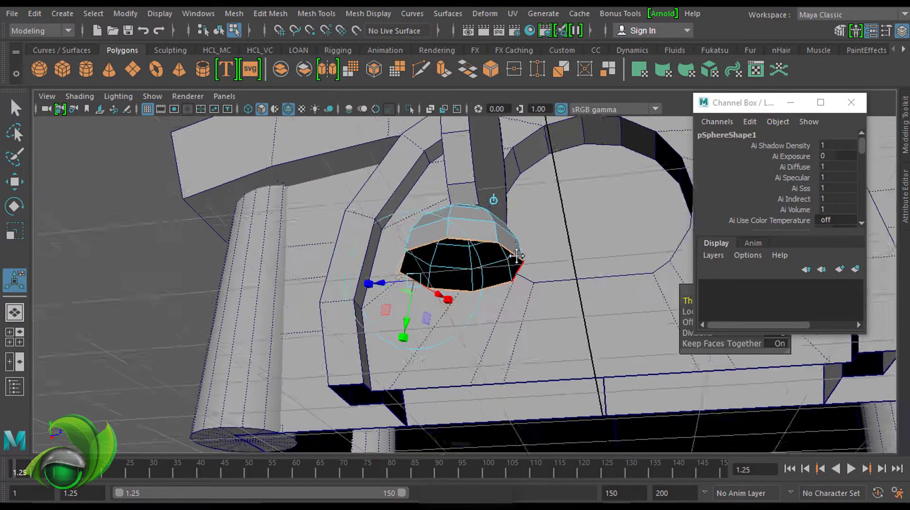
pyautogui.keyDown('shift'); pyautogui.rightClick(512, 251); pyautogui.keyUp('shift')
pyautogui.keyDown('shift'); pyautogui.moveTo(512, 251); pyautogui.dragTo(506, 204, button='right'); pyautogui.keyUp('shift')
pyautogui.keyDown('alt'); pyautogui.moveTo(506, 204); pyautogui.dragTo(540, 201); pyautogui.keyUp('alt')
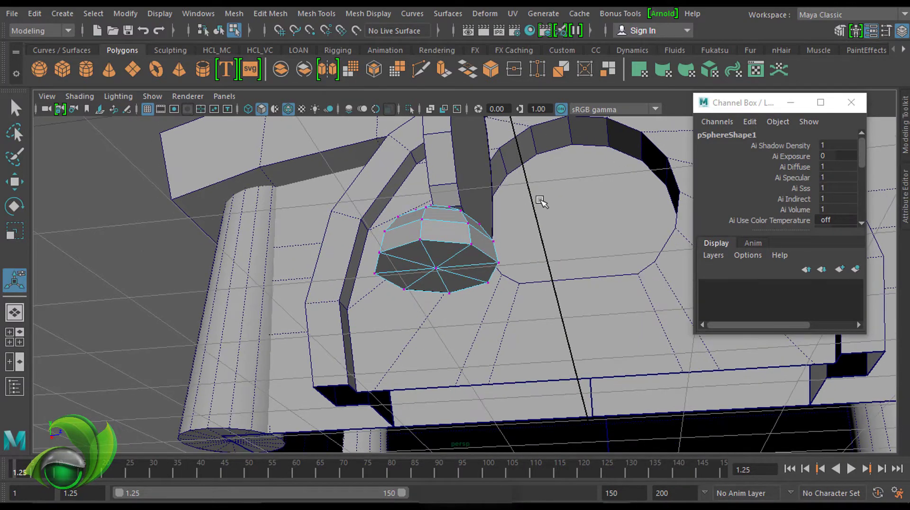
pyautogui.keyDown('alt'); pyautogui.moveTo(574, 256); pyautogui.dragTo(472, 338); pyautogui.keyUp('alt')
# Step: Delete the dome's history and scale it to 0.845 in Y
pyautogui.click(35, 14)
pyautogui.moveTo(72, 170)
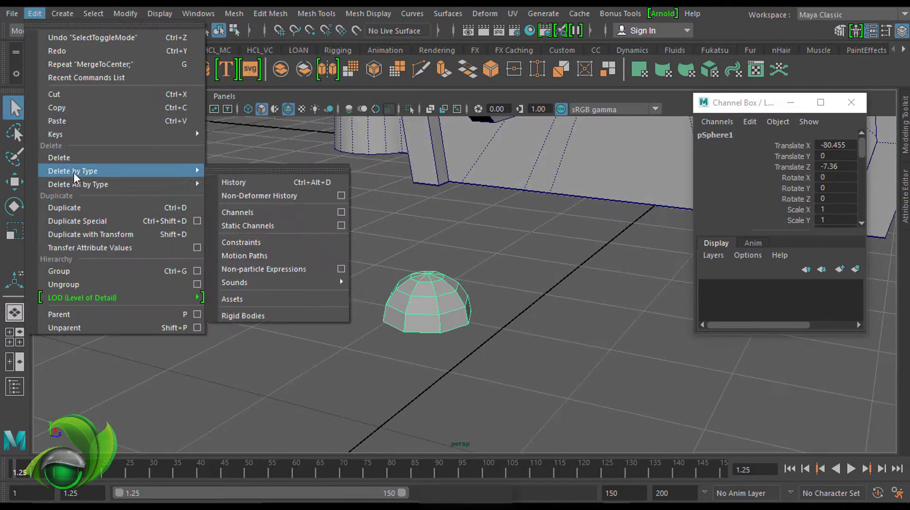
pyautogui.click(242, 184)
pyautogui.moveTo(555, 283)
pyautogui.keyDown('alt'); pyautogui.mouseDown()
pyautogui.moveTo(661, 294)
pyautogui.moveTo(481, 251)
pyautogui.moveTo(413, 246)
pyautogui.mouseUp(); pyautogui.keyUp('alt')
pyautogui.press('r')
pyautogui.moveTo(410, 254); pyautogui.dragTo(409, 267)
# Step: Select the arch piece beside the round door
pyautogui.keyDown('alt'); pyautogui.moveTo(477, 288); pyautogui.dragTo(400, 326); pyautogui.keyUp('alt')
pyautogui.scroll(-5, 494, 248)
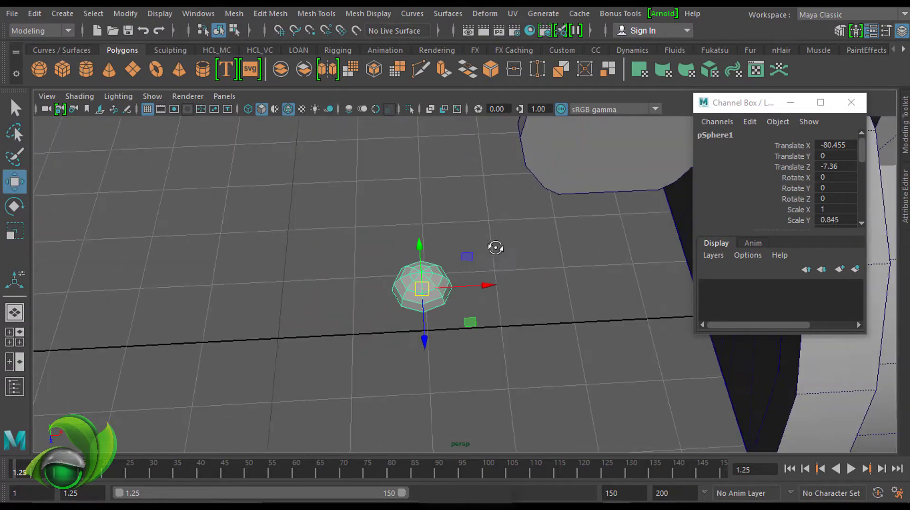
pyautogui.moveTo(494, 248)
pyautogui.keyDown('alt'); pyautogui.mouseDown()
pyautogui.moveTo(319, 209)
pyautogui.moveTo(457, 258)
pyautogui.moveTo(440, 242)
pyautogui.mouseUp(); pyautogui.keyUp('alt')
pyautogui.press('q')
pyautogui.click(456, 258)
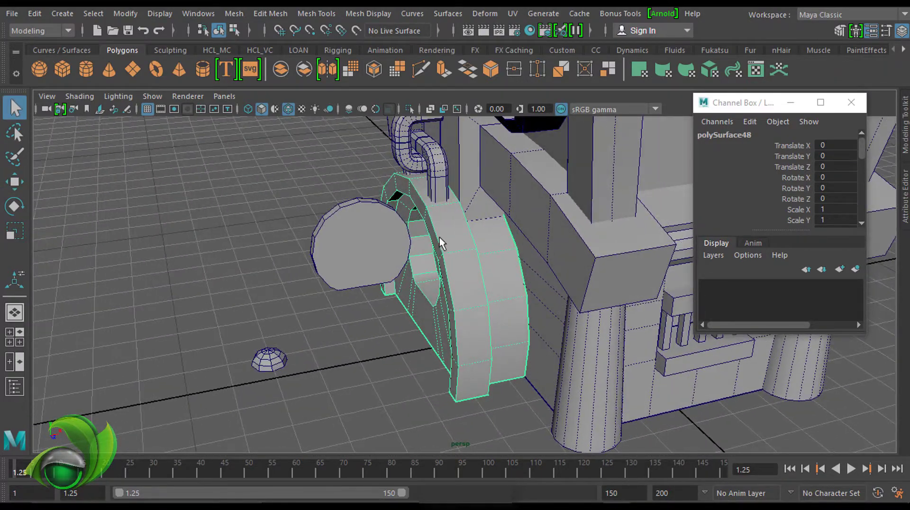
# Step: Slice diagonal edges vertex to vertex across the block's side face with Multi-Cut
pyautogui.keyDown('alt'); pyautogui.moveTo(481, 359); pyautogui.dragTo(561, 315); pyautogui.keyUp('alt')
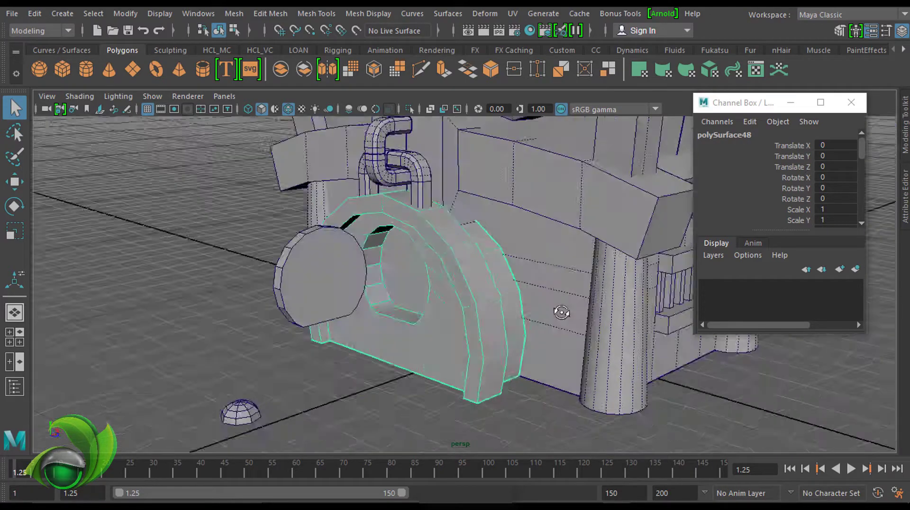
pyautogui.scroll(5, 456, 321)
pyautogui.scroll(3, 488, 227)
pyautogui.keyDown('alt'); pyautogui.moveTo(487, 228); pyautogui.dragTo(500, 247); pyautogui.keyUp('alt')
pyautogui.keyDown('shift'); pyautogui.moveTo(457, 145); pyautogui.dragTo(403, 144, button='right'); pyautogui.keyUp('shift')
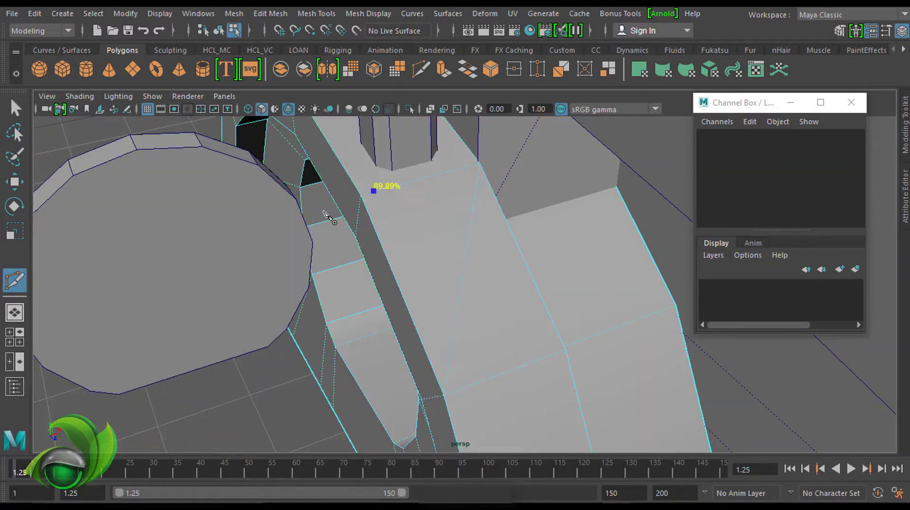
pyautogui.keyDown('alt'); pyautogui.moveTo(558, 302); pyautogui.dragTo(493, 190); pyautogui.keyUp('alt')
pyautogui.scroll(4, 495, 215)
pyautogui.scroll(-3, 574, 244)
pyautogui.scroll(2, 519, 326)
pyautogui.scroll(-4, 517, 324)
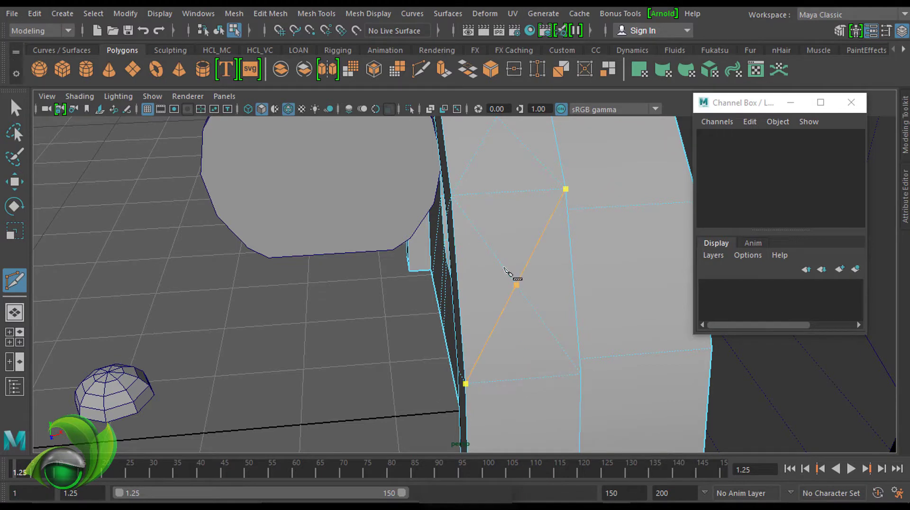
pyautogui.keyDown('alt'); pyautogui.moveTo(508, 273); pyautogui.dragTo(538, 176); pyautogui.keyUp('alt')
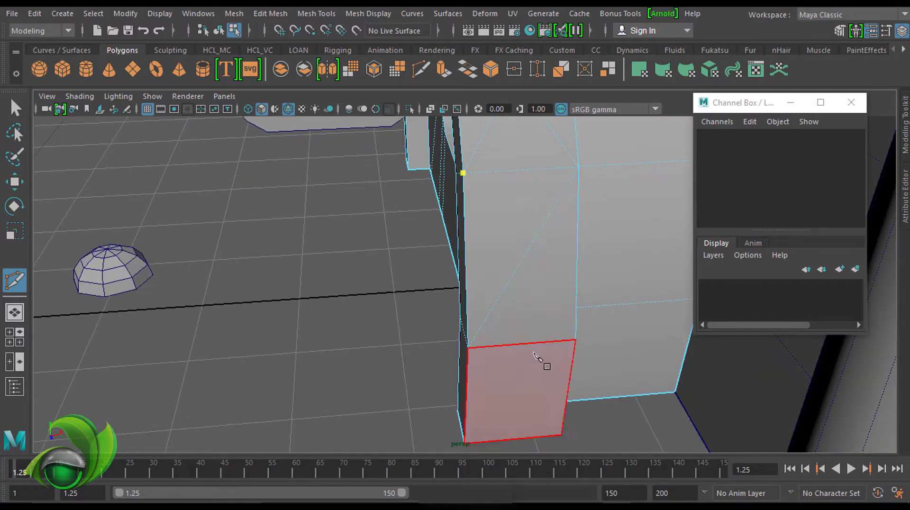
pyautogui.keyDown('alt'); pyautogui.moveTo(550, 280); pyautogui.dragTo(554, 194); pyautogui.keyUp('alt')
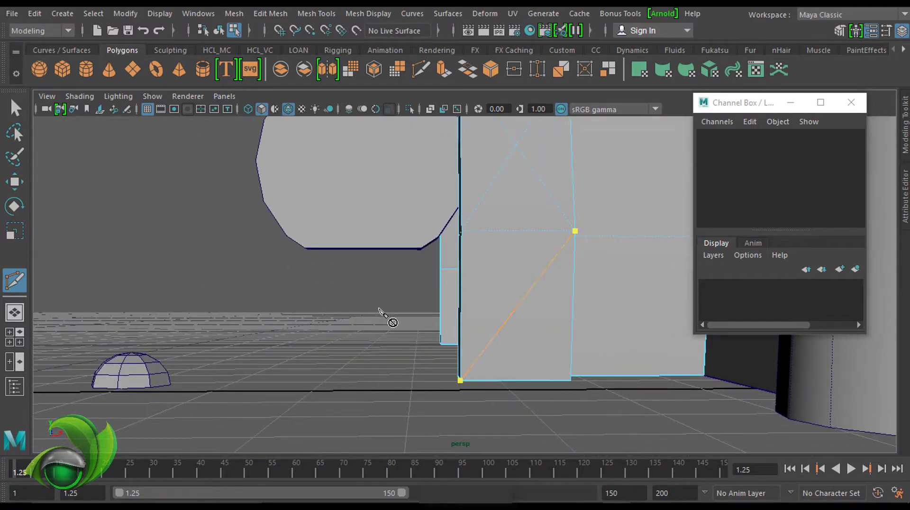
# Step: Bring the small dome into view, ready to move it as a whole object
pyautogui.moveTo(565, 320)
pyautogui.keyDown('alt'); pyautogui.mouseDown()
pyautogui.moveTo(590, 272)
pyautogui.moveTo(569, 250)
pyautogui.moveTo(531, 250)
pyautogui.moveTo(346, 336)
pyautogui.mouseUp(); pyautogui.keyUp('alt')
pyautogui.press('w')
pyautogui.press('F8')
pyautogui.moveTo(417, 253)
pyautogui.keyDown('alt'); pyautogui.mouseDown()
pyautogui.moveTo(455, 248)
pyautogui.moveTo(634, 331)
pyautogui.moveTo(357, 235)
pyautogui.moveTo(494, 236)
pyautogui.moveTo(383, 255)
pyautogui.mouseUp(); pyautogui.keyUp('alt')
pyautogui.moveTo(336, 290)
pyautogui.keyDown('alt'); pyautogui.mouseDown()
pyautogui.moveTo(508, 264)
pyautogui.moveTo(393, 316)
pyautogui.mouseUp(); pyautogui.keyUp('alt')
# Step: Scale the dome down to rivet size
pyautogui.press('r')
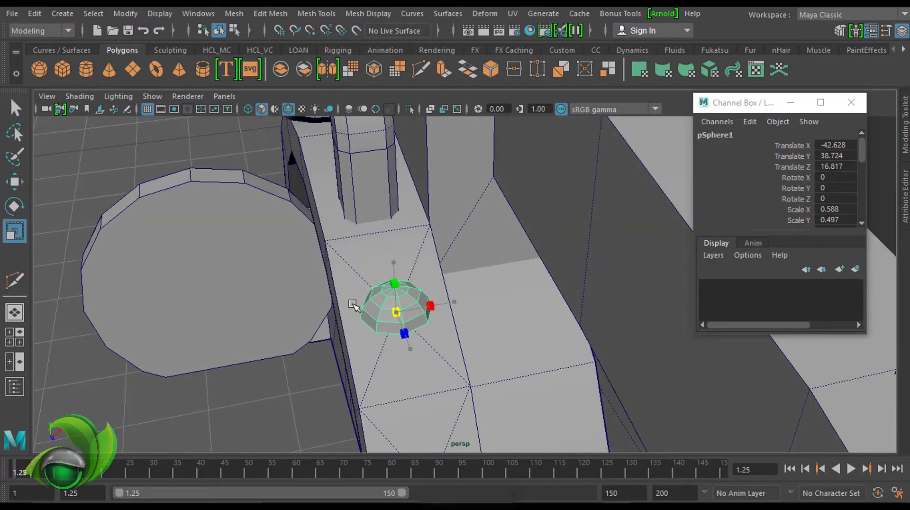
pyautogui.keyDown('alt'); pyautogui.moveTo(494, 233); pyautogui.dragTo(589, 291); pyautogui.keyUp('alt')
pyautogui.press('q')
pyautogui.press('w')
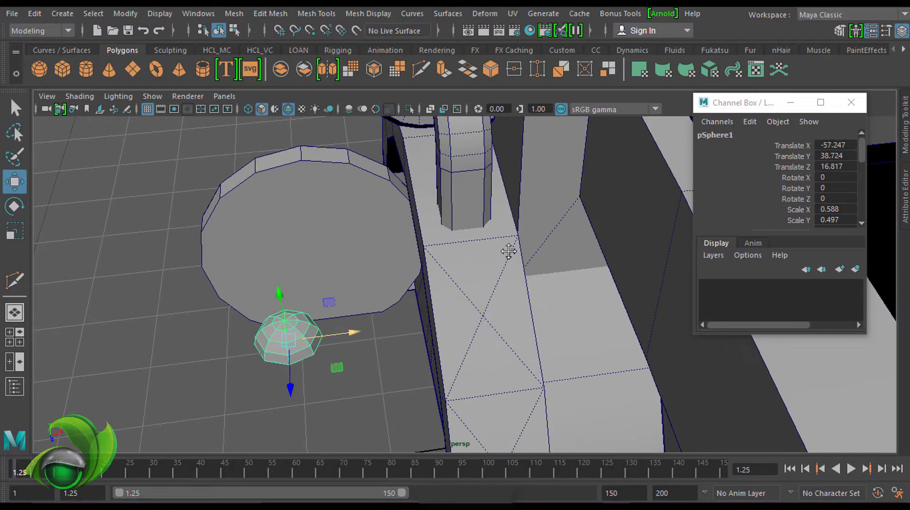
pyautogui.keyDown('alt'); pyautogui.moveTo(509, 252); pyautogui.dragTo(588, 246); pyautogui.keyUp('alt')
# Step: Snap the dome flush onto the block's sloped face with the Snap Together Tool
pyautogui.click(126, 13)
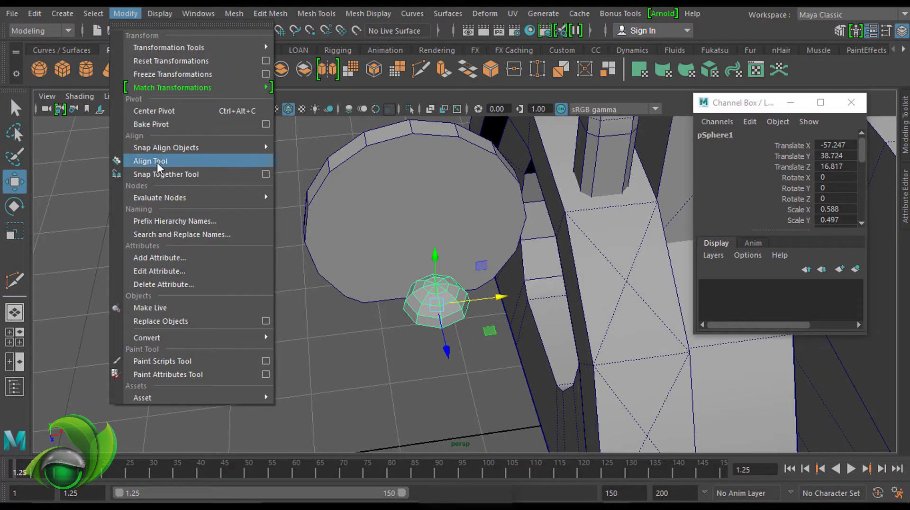
pyautogui.click(199, 174)
pyautogui.keyDown('alt'); pyautogui.moveTo(518, 213); pyautogui.dragTo(448, 276); pyautogui.keyUp('alt')
pyautogui.scroll(5, 448, 275)
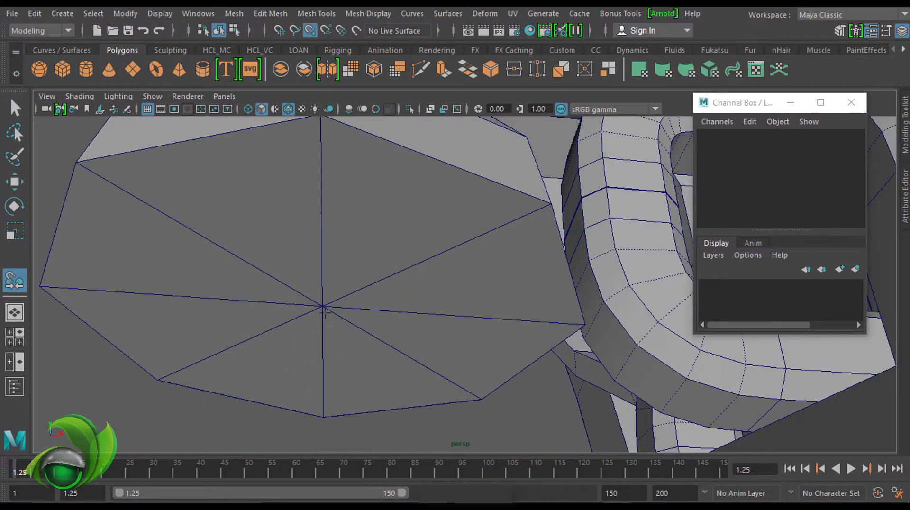
pyautogui.scroll(-5, 325, 313)
pyautogui.keyDown('alt'); pyautogui.moveTo(285, 227); pyautogui.dragTo(437, 335); pyautogui.keyUp('alt')
pyautogui.scroll(5, 491, 329)
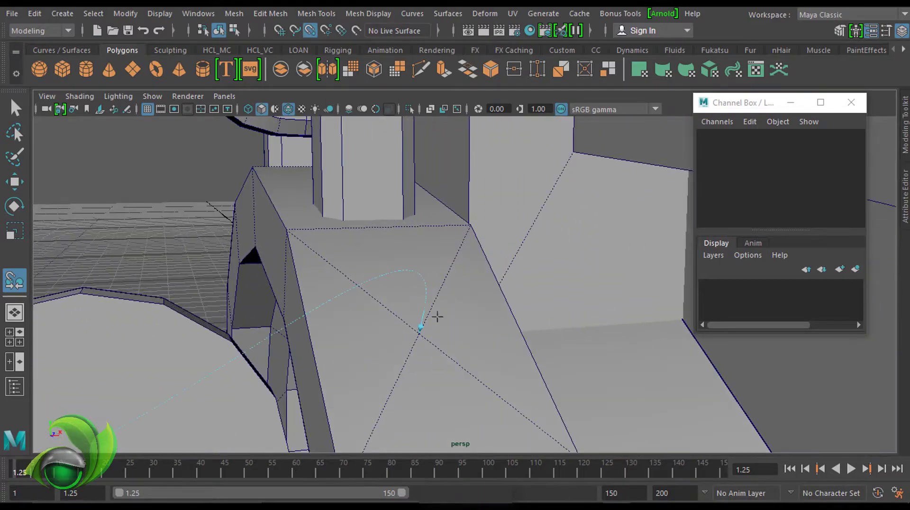
pyautogui.scroll(-5, 437, 316)
pyautogui.moveTo(485, 251)
pyautogui.keyDown('alt'); pyautogui.mouseDown()
pyautogui.moveTo(589, 225)
pyautogui.moveTo(640, 240)
pyautogui.moveTo(650, 280)
pyautogui.moveTo(498, 241)
pyautogui.moveTo(569, 341)
pyautogui.moveTo(481, 331)
pyautogui.moveTo(457, 343)
pyautogui.moveTo(673, 335)
pyautogui.moveTo(492, 292)
pyautogui.moveTo(514, 292)
pyautogui.moveTo(411, 237)
pyautogui.moveTo(530, 222)
pyautogui.mouseUp(); pyautogui.keyUp('alt')
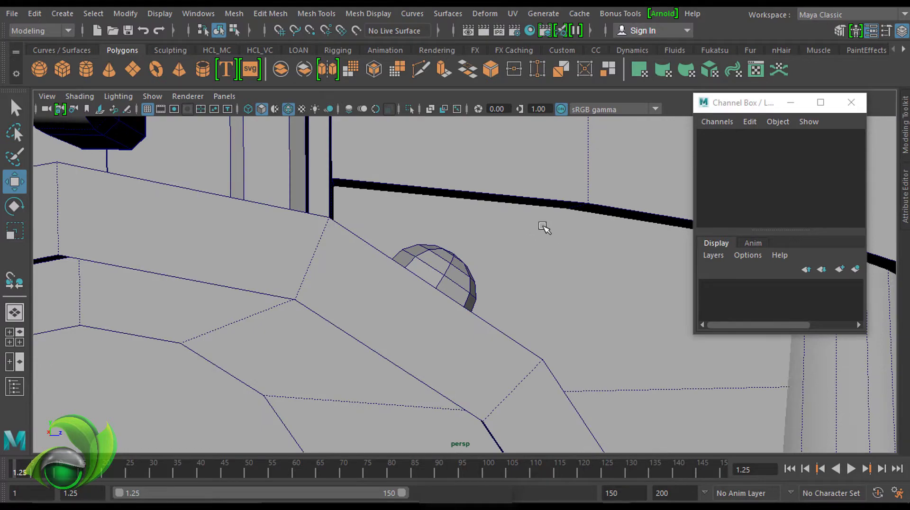
# Step: Select the dome rivet on the block
pyautogui.moveTo(519, 258)
pyautogui.keyDown('alt'); pyautogui.mouseDown()
pyautogui.moveTo(463, 291)
pyautogui.moveTo(488, 255)
pyautogui.moveTo(492, 204)
pyautogui.mouseUp(); pyautogui.keyUp('alt')
pyautogui.press('q')
pyautogui.click(456, 284)
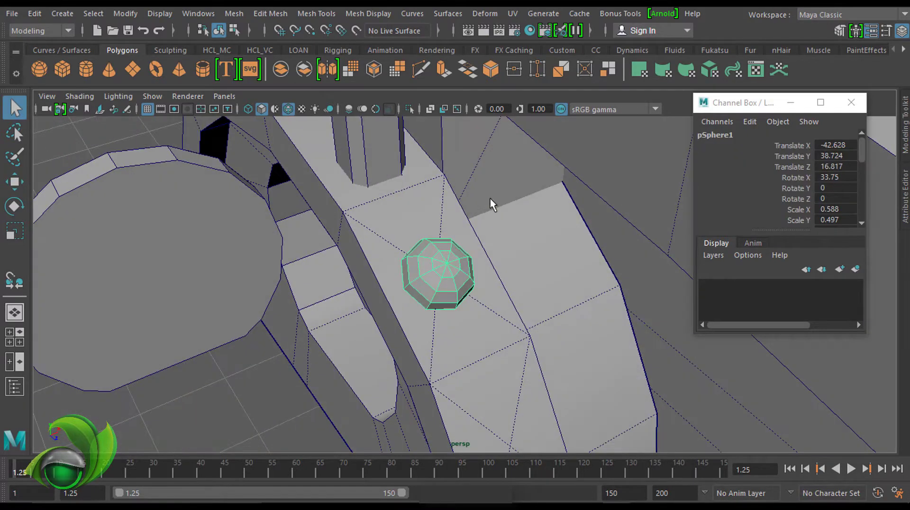
pyautogui.click(34, 13)
pyautogui.press('Escape')
pyautogui.moveTo(615, 173)
pyautogui.keyDown('alt'); pyautogui.mouseDown()
pyautogui.moveTo(538, 152)
pyautogui.moveTo(425, 145)
pyautogui.mouseUp(); pyautogui.keyUp('alt')
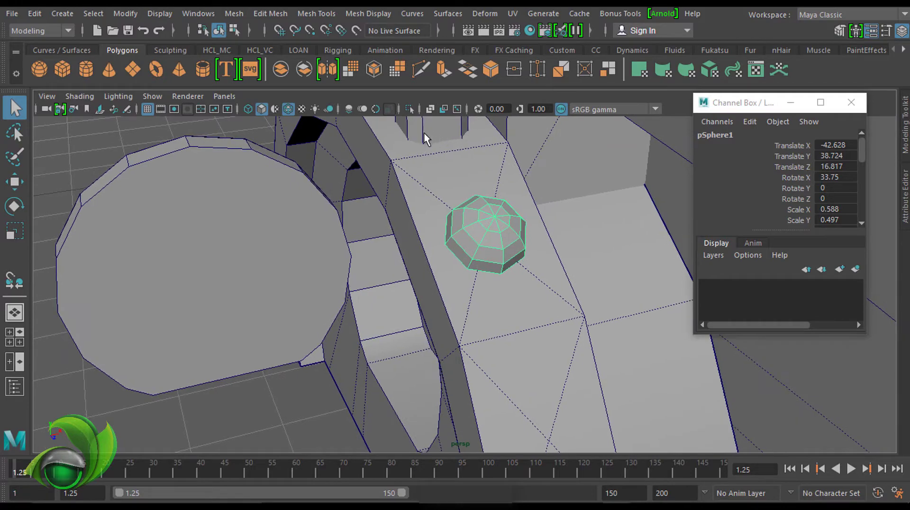
# Step: Duplicate the rivet with Ctrl+D and snap the copy onto the front band
pyautogui.press('w')
pyautogui.hotkey('ctrl', 'd')
pyautogui.moveTo(534, 223)
pyautogui.mouseDown()
pyautogui.moveTo(463, 238)
pyautogui.moveTo(579, 215)
pyautogui.moveTo(561, 185)
pyautogui.mouseUp()
pyautogui.keyDown('alt'); pyautogui.moveTo(561, 185); pyautogui.dragTo(649, 264, button='right'); pyautogui.keyUp('alt')
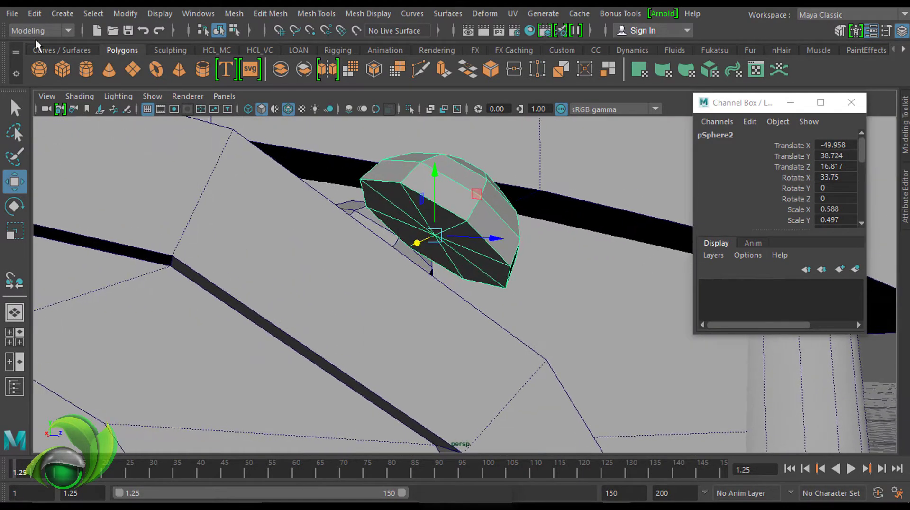
pyautogui.click(125, 13)
pyautogui.click(182, 173)
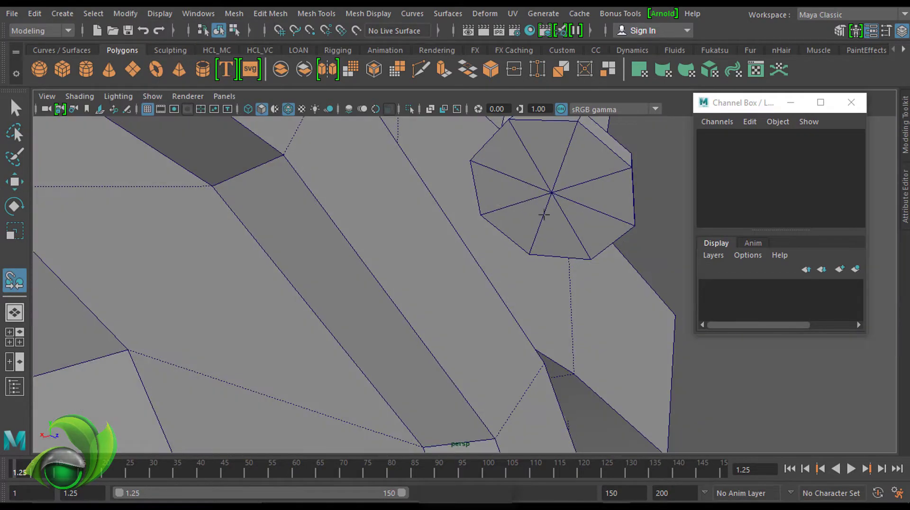
pyautogui.scroll(-5, 636, 181)
pyautogui.scroll(5, 435, 254)
pyautogui.scroll(3, 483, 313)
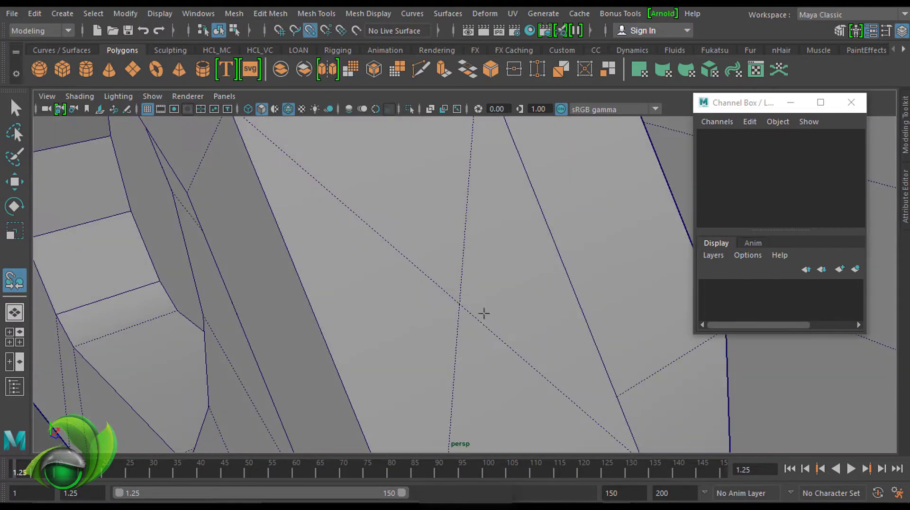
pyautogui.scroll(-5, 484, 228)
pyautogui.moveTo(484, 228)
pyautogui.keyDown('alt'); pyautogui.mouseDown()
pyautogui.moveTo(433, 190)
pyautogui.moveTo(522, 192)
pyautogui.moveTo(474, 249)
pyautogui.moveTo(313, 114)
pyautogui.mouseUp(); pyautogui.keyUp('alt')
# Step: Duplicate the snapped rivet and snap the second copy onto the band
pyautogui.press('Return')
pyautogui.press('w')
pyautogui.click(127, 13)
pyautogui.click(159, 173)
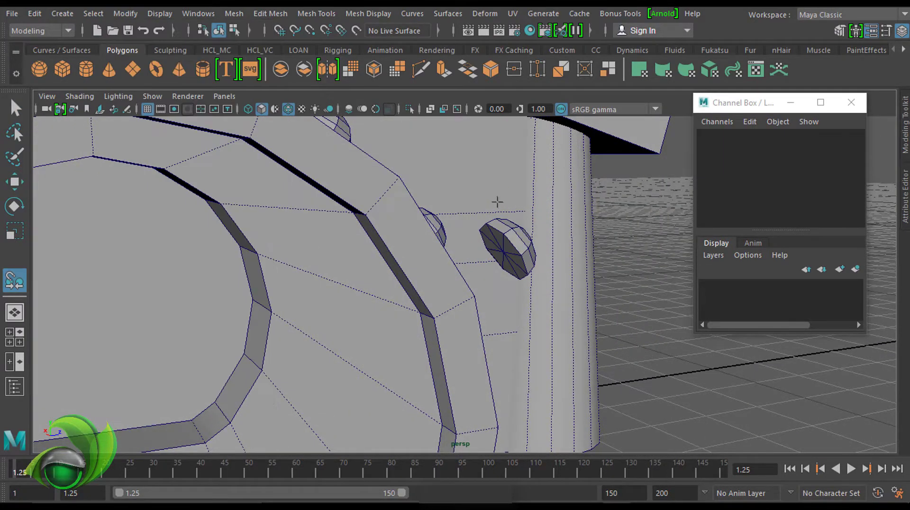
pyautogui.scroll(5, 522, 194)
pyautogui.scroll(2, 572, 181)
pyautogui.scroll(-3, 521, 175)
pyautogui.scroll(-3, 487, 174)
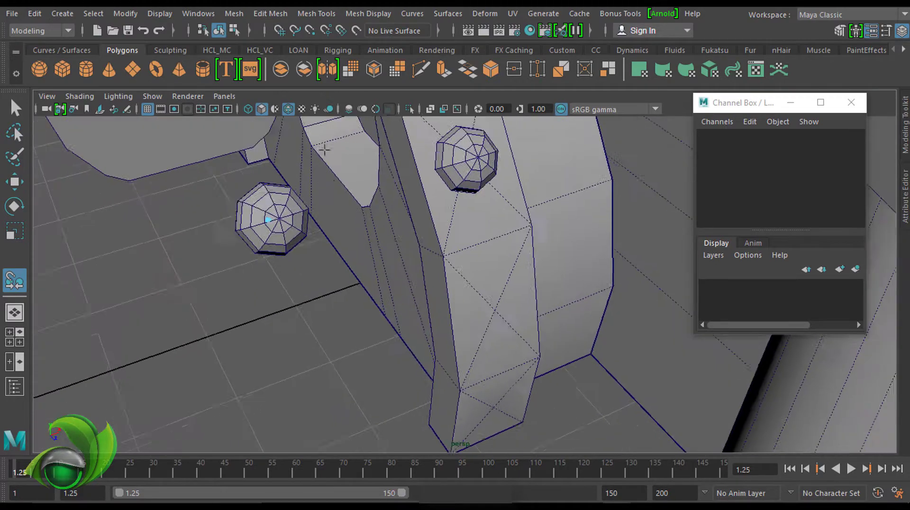
pyautogui.scroll(5, 450, 254)
pyautogui.scroll(-2, 549, 222)
# Step: Make a third copy, move it aside, and snap it onto the band to finish the row of four
pyautogui.press('Return')
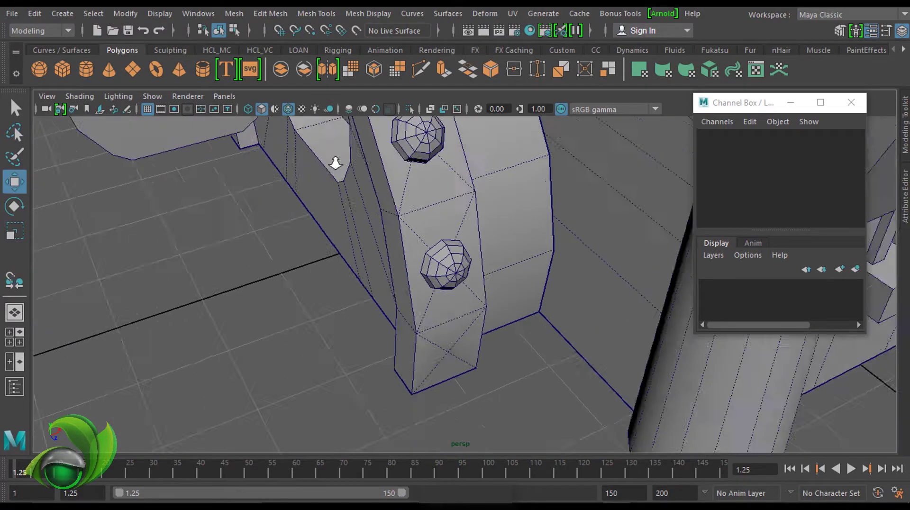
pyautogui.moveTo(335, 162)
pyautogui.keyDown('alt'); pyautogui.mouseDown()
pyautogui.moveTo(521, 248)
pyautogui.moveTo(543, 230)
pyautogui.mouseUp(); pyautogui.keyUp('alt')
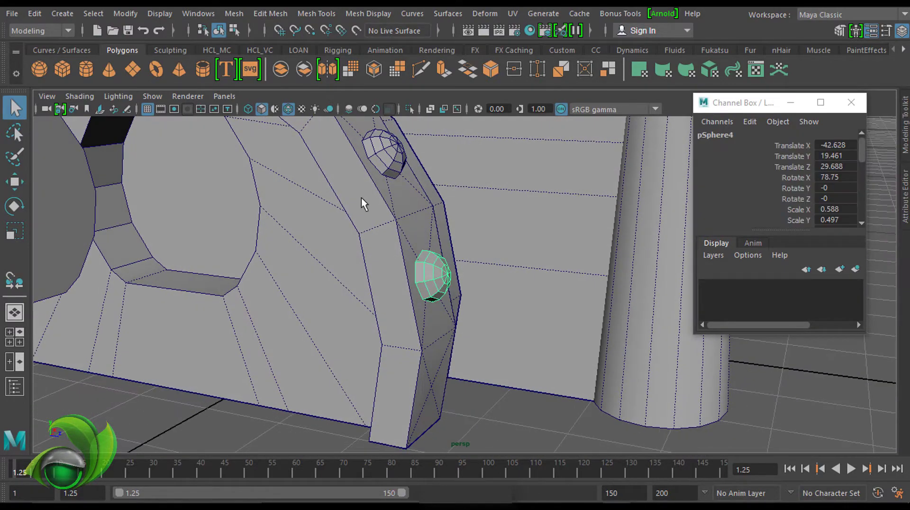
pyautogui.press('w')
pyautogui.moveTo(364, 204)
pyautogui.keyDown('alt'); pyautogui.mouseDown()
pyautogui.moveTo(465, 247)
pyautogui.moveTo(446, 265)
pyautogui.mouseUp(); pyautogui.keyUp('alt')
pyautogui.click(125, 13)
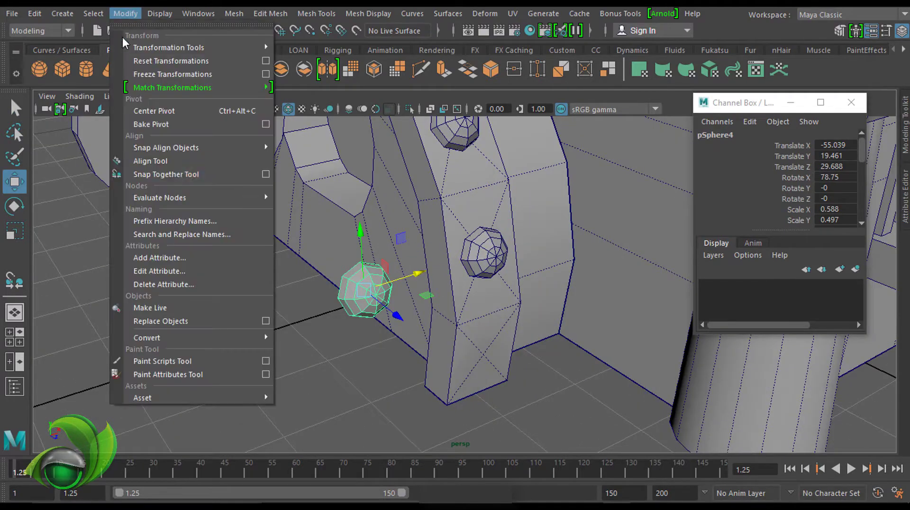
pyautogui.click(172, 161)
pyautogui.moveTo(433, 178)
pyautogui.keyDown('alt'); pyautogui.mouseDown()
pyautogui.moveTo(413, 195)
pyautogui.moveTo(410, 302)
pyautogui.mouseUp(); pyautogui.keyUp('alt')
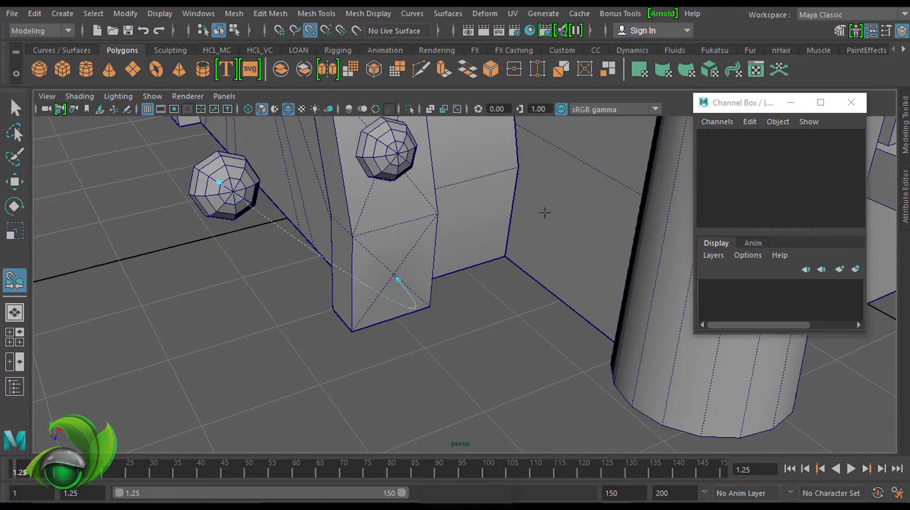
pyautogui.keyDown('alt'); pyautogui.moveTo(481, 242); pyautogui.dragTo(603, 268, button='right'); pyautogui.keyUp('alt')
pyautogui.press('q')
pyautogui.moveTo(446, 240)
pyautogui.keyDown('alt'); pyautogui.mouseDown()
pyautogui.moveTo(435, 314)
pyautogui.moveTo(532, 194)
pyautogui.moveTo(519, 173)
pyautogui.moveTo(421, 143)
pyautogui.moveTo(429, 151)
pyautogui.mouseUp(); pyautogui.keyUp('alt')
# Step: Select the rivets and apply Soften Edge for smooth shading
pyautogui.click(482, 178)
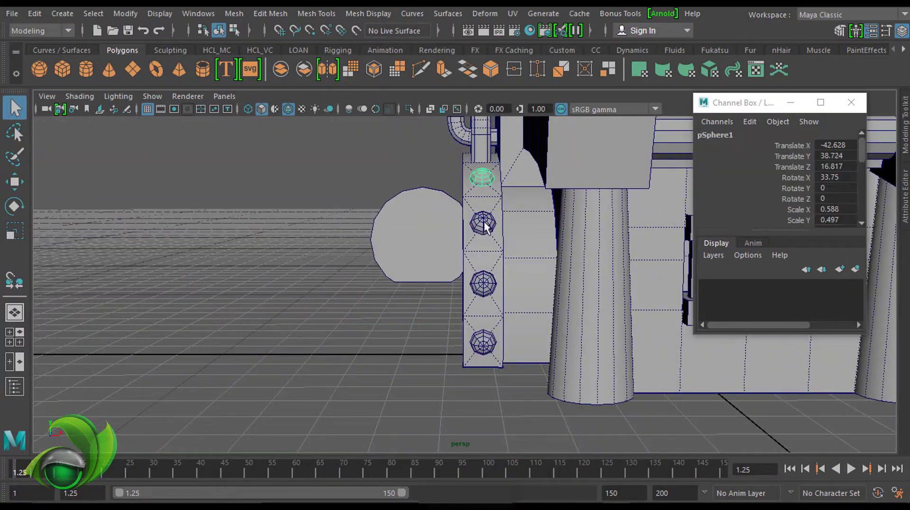
pyautogui.moveTo(350, 146)
pyautogui.keyDown('shift'); pyautogui.mouseDown(button='right')
pyautogui.moveTo(350, 173)
pyautogui.moveTo(462, 147)
pyautogui.mouseUp(button='right'); pyautogui.keyUp('shift')
pyautogui.moveTo(462, 156)
pyautogui.keyDown('alt'); pyautogui.mouseDown()
pyautogui.moveTo(507, 267)
pyautogui.moveTo(422, 154)
pyautogui.mouseUp(); pyautogui.keyUp('alt')
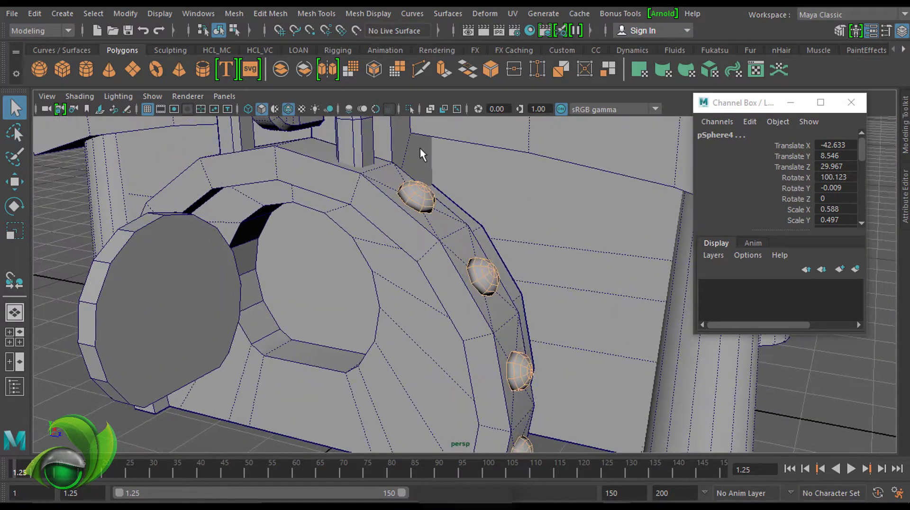
pyautogui.keyDown('alt'); pyautogui.moveTo(446, 192); pyautogui.dragTo(435, 166); pyautogui.keyUp('alt')
pyautogui.press('F8')
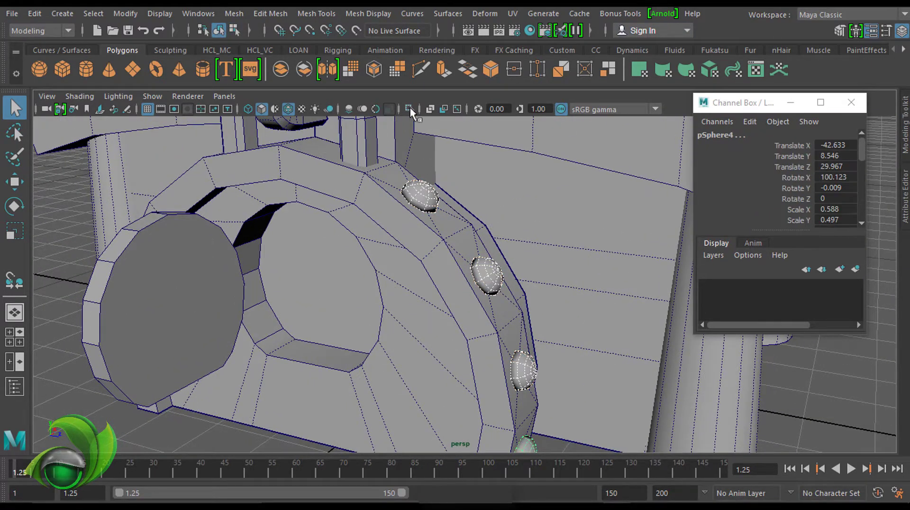
# Step: Check the rivets in Isolate Select, then restore the full model view
pyautogui.click(411, 112)
pyautogui.moveTo(422, 204)
pyautogui.keyDown('alt'); pyautogui.mouseDown()
pyautogui.moveTo(440, 209)
pyautogui.moveTo(385, 192)
pyautogui.mouseUp(); pyautogui.keyUp('alt')
pyautogui.press('F8')
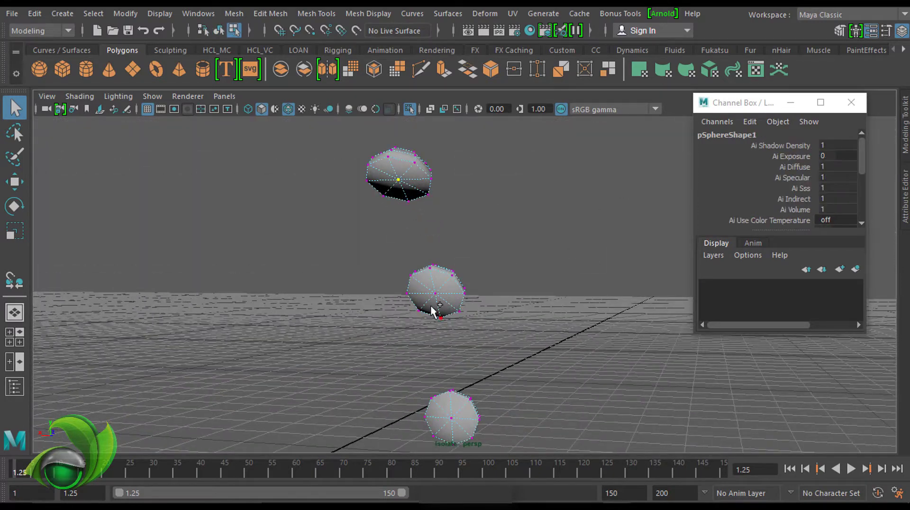
pyautogui.moveTo(450, 422)
pyautogui.keyDown('alt'); pyautogui.mouseDown()
pyautogui.moveTo(473, 342)
pyautogui.moveTo(478, 227)
pyautogui.moveTo(504, 227)
pyautogui.moveTo(421, 248)
pyautogui.moveTo(282, 303)
pyautogui.moveTo(557, 270)
pyautogui.mouseUp(); pyautogui.keyUp('alt')
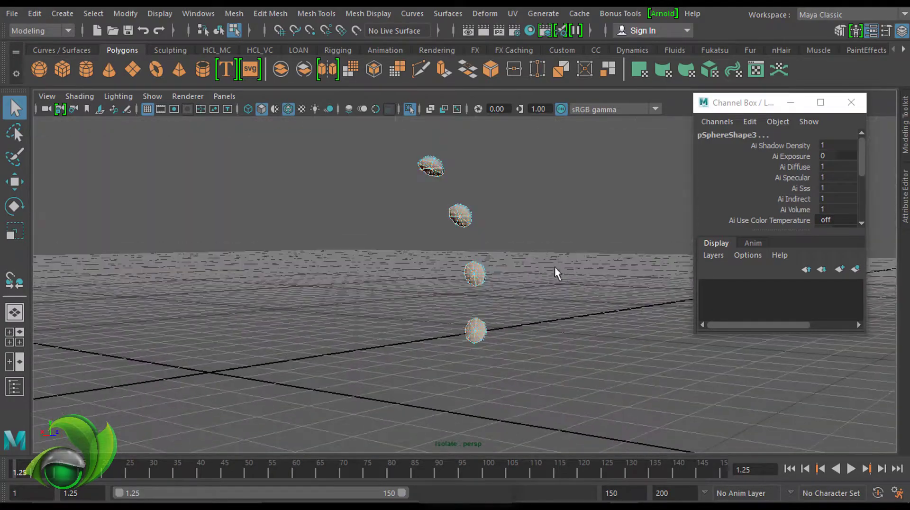
pyautogui.click(478, 204)
pyautogui.keyDown('alt'); pyautogui.moveTo(476, 198); pyautogui.dragTo(524, 285); pyautogui.keyUp('alt')
pyautogui.click(410, 109)
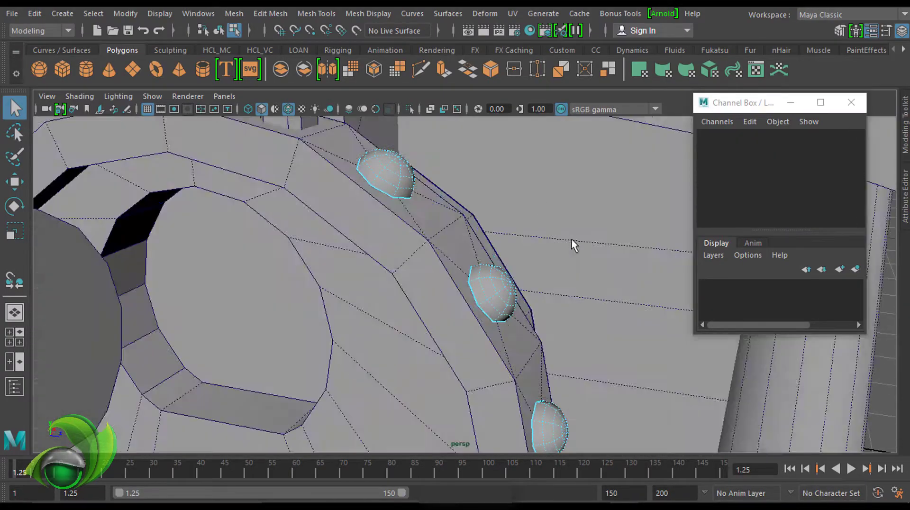
pyautogui.moveTo(571, 238)
pyautogui.keyDown('alt'); pyautogui.mouseDown()
pyautogui.moveTo(451, 219)
pyautogui.moveTo(480, 204)
pyautogui.moveTo(535, 198)
pyautogui.mouseUp(); pyautogui.keyUp('alt')
# Step: Freeze the four rivets' transformations
pyautogui.press('F8')
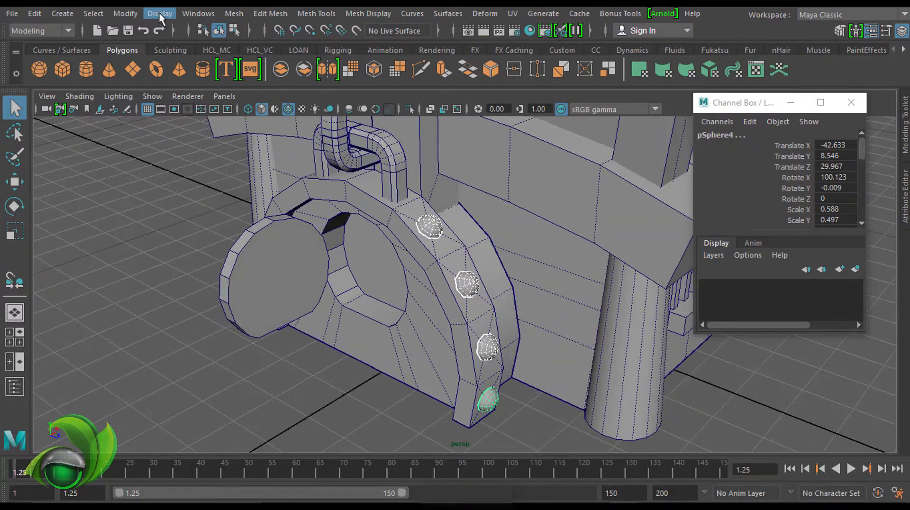
pyautogui.click(160, 14)
pyautogui.click(173, 75)
pyautogui.moveTo(455, 223)
pyautogui.keyDown('alt'); pyautogui.mouseDown()
pyautogui.moveTo(534, 238)
pyautogui.moveTo(463, 220)
pyautogui.moveTo(453, 146)
pyautogui.mouseUp(); pyautogui.keyUp('alt')
# Step: Combine the housing rivets into one mesh and delete its construction history
pyautogui.press('w')
pyautogui.keyDown('shift'); pyautogui.moveTo(454, 146); pyautogui.dragTo(454, 203, button='right'); pyautogui.keyUp('shift')
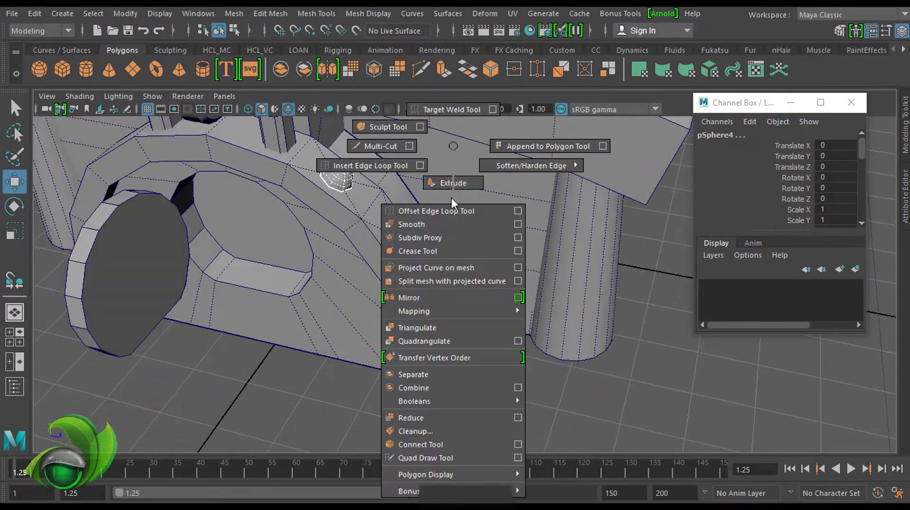
pyautogui.keyDown('shift'); pyautogui.moveTo(422, 392); pyautogui.dragTo(422, 392, button='right'); pyautogui.keyUp('shift')
pyautogui.keyDown('alt'); pyautogui.moveTo(422, 246); pyautogui.dragTo(451, 244); pyautogui.keyUp('alt')
pyautogui.click(34, 13)
pyautogui.moveTo(73, 171)
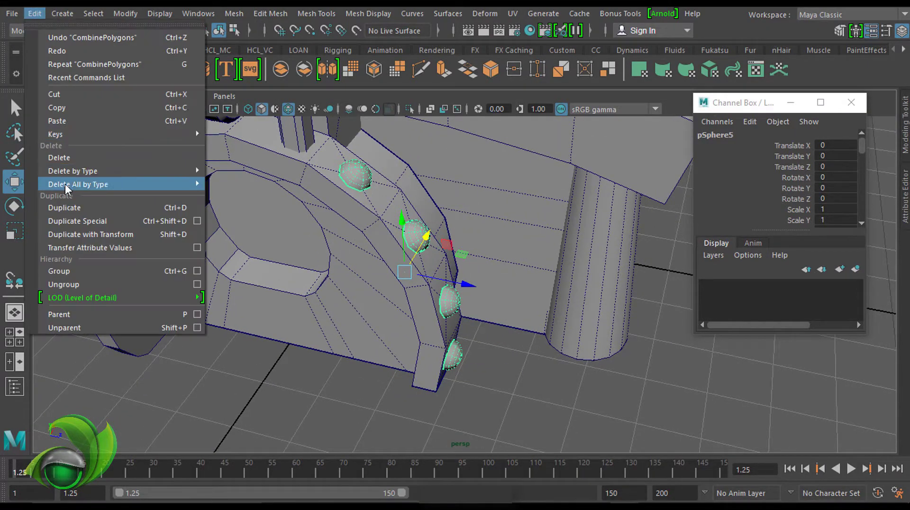
pyautogui.click(239, 182)
pyautogui.keyDown('alt'); pyautogui.moveTo(240, 182); pyautogui.dragTo(514, 260); pyautogui.keyUp('alt')
pyautogui.scroll(5, 502, 252)
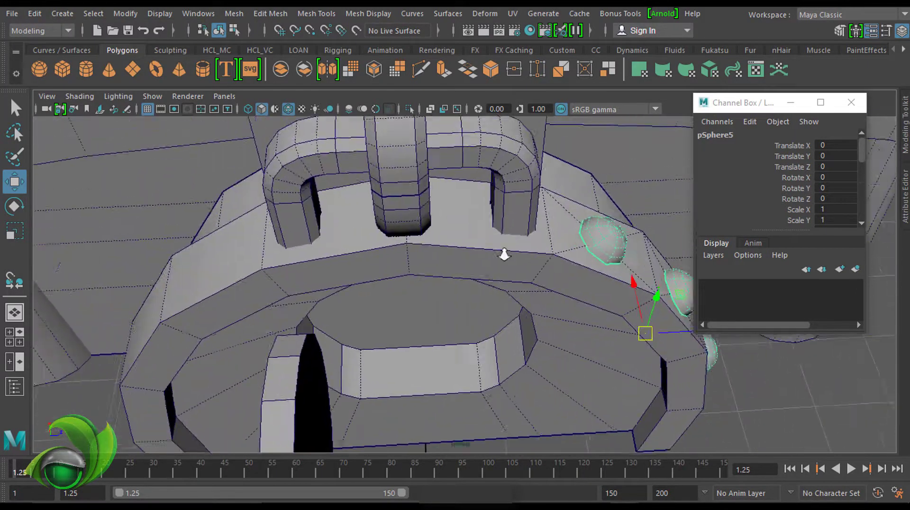
pyautogui.scroll(3, 403, 212)
pyautogui.scroll(-3, 380, 223)
pyautogui.keyDown('alt'); pyautogui.moveTo(407, 223); pyautogui.dragTo(332, 213); pyautogui.keyUp('alt')
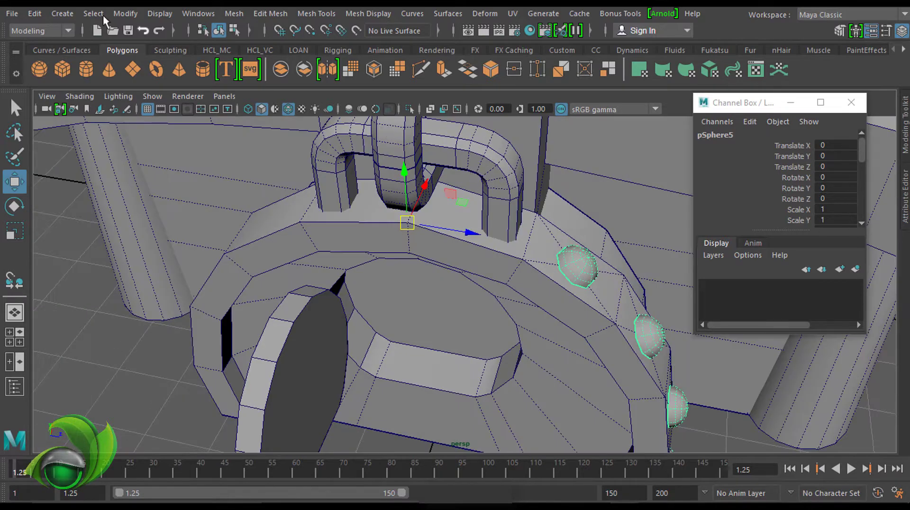
# Step: Apply another Edit menu command, clear the selection, and reselect the housing rivets
pyautogui.click(34, 13)
pyautogui.click(108, 223)
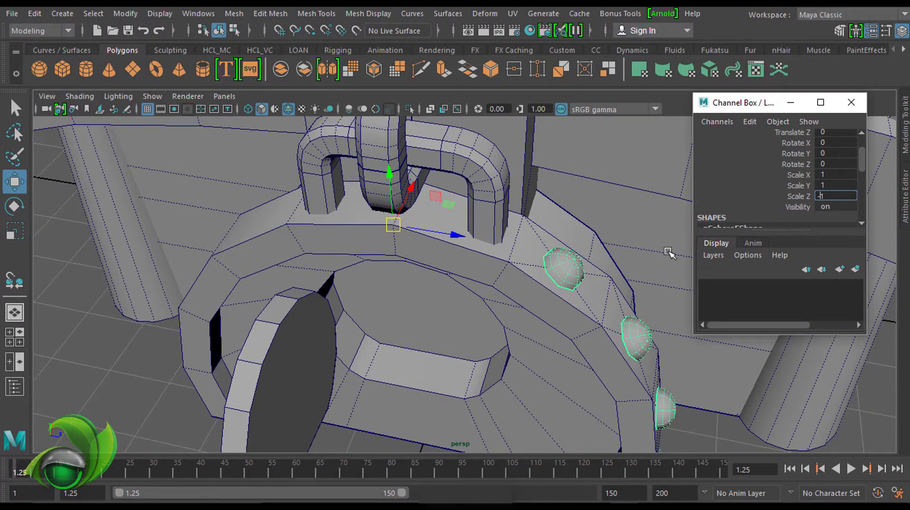
pyautogui.scroll(-3, 315, 218)
pyautogui.moveTo(314, 217)
pyautogui.keyDown('alt'); pyautogui.mouseDown()
pyautogui.moveTo(475, 401)
pyautogui.moveTo(624, 270)
pyautogui.moveTo(475, 269)
pyautogui.moveTo(533, 256)
pyautogui.mouseUp(); pyautogui.keyUp('alt')
pyautogui.click(475, 401)
pyautogui.scroll(3, 533, 256)
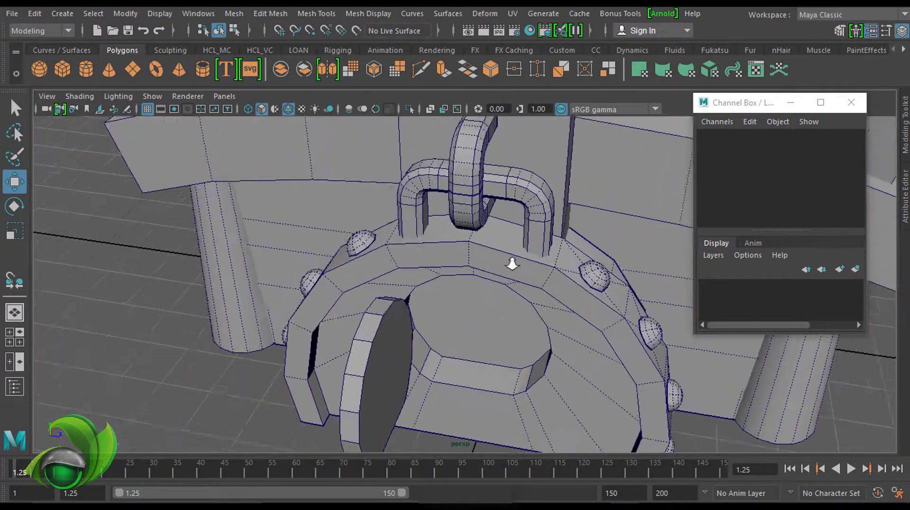
pyautogui.scroll(2, 512, 260)
pyautogui.press('q')
pyautogui.click(343, 234)
pyautogui.moveTo(343, 234)
pyautogui.keyDown('alt'); pyautogui.mouseDown()
pyautogui.moveTo(509, 208)
pyautogui.moveTo(443, 193)
pyautogui.mouseUp(); pyautogui.keyUp('alt')
# Step: Duplicate a single rivet and move the copy out beside the housing
pyautogui.hotkey('ctrl', 'd')
pyautogui.press('w')
pyautogui.moveTo(545, 244); pyautogui.dragTo(467, 222)
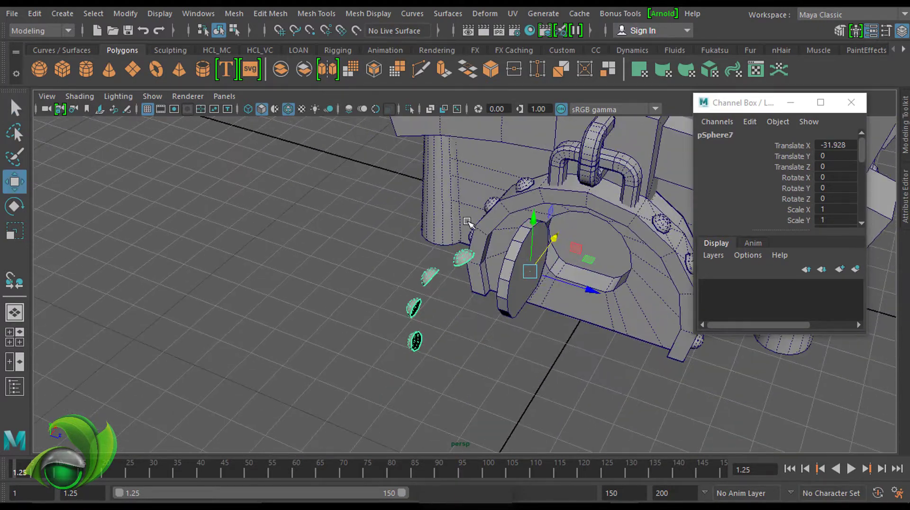
pyautogui.hotkey('ctrl', 'z')
pyautogui.scroll(5, 647, 290)
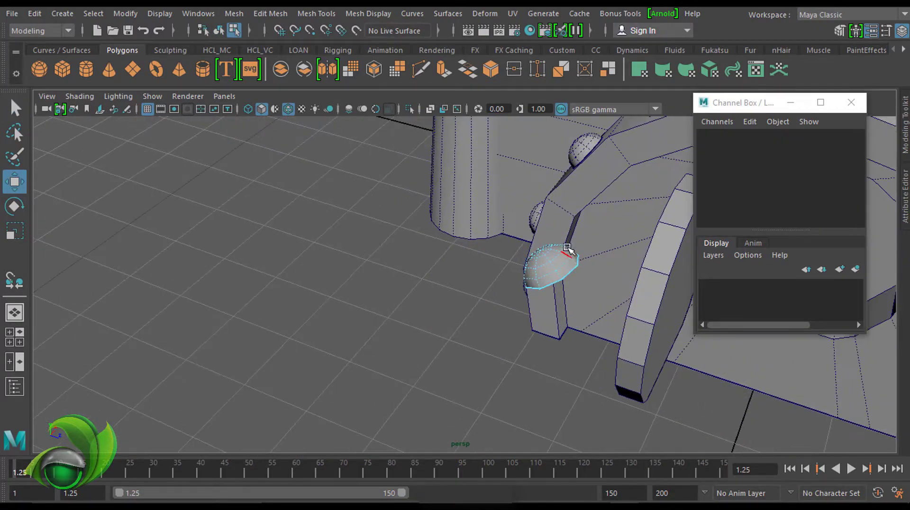
pyautogui.press('q')
pyautogui.scroll(3, 568, 248)
pyautogui.keyDown('alt'); pyautogui.moveTo(568, 247); pyautogui.dragTo(375, 322, button='middle'); pyautogui.keyUp('alt')
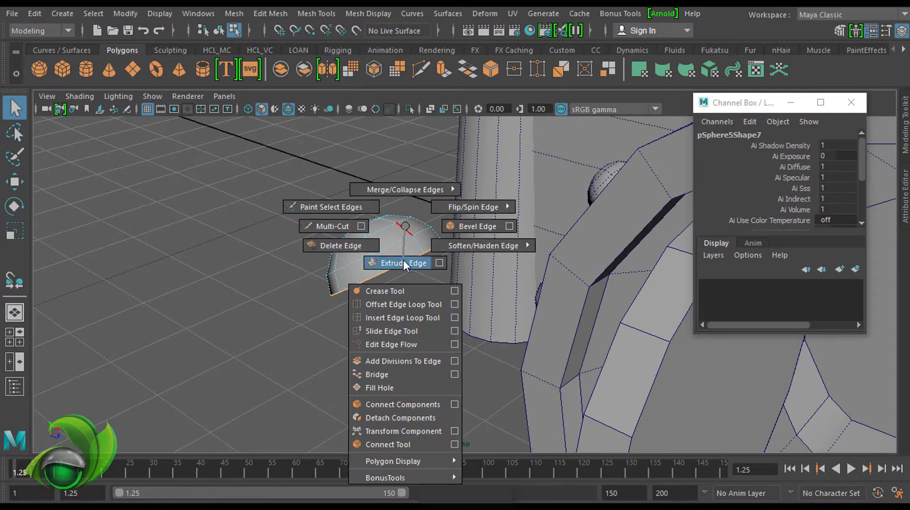
# Step: Extrude and cap the copy's open border edge, then delete its history
pyautogui.keyDown('shift'); pyautogui.moveTo(409, 231); pyautogui.dragTo(407, 262, button='right'); pyautogui.keyUp('shift')
pyautogui.keyDown('alt'); pyautogui.moveTo(482, 202); pyautogui.dragTo(413, 199); pyautogui.keyUp('alt')
pyautogui.keyDown('shift'); pyautogui.moveTo(413, 199); pyautogui.dragTo(433, 148, button='right'); pyautogui.keyUp('shift')
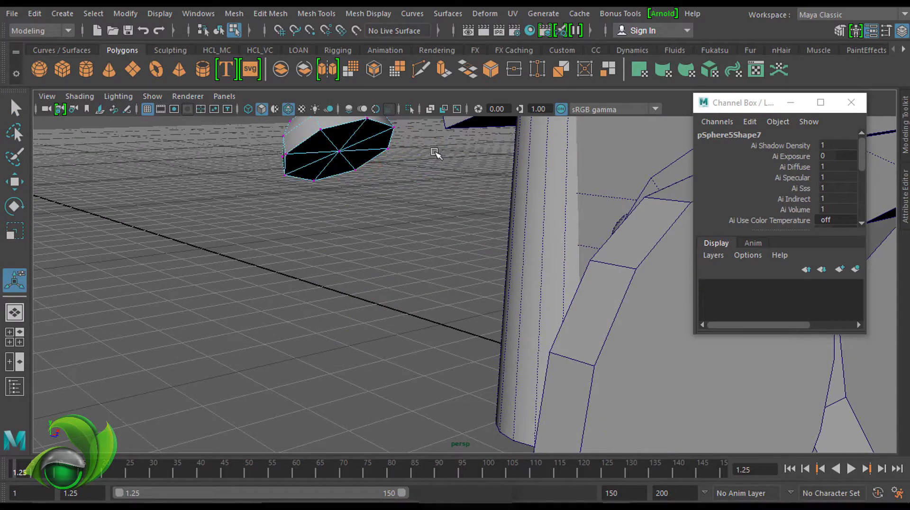
pyautogui.keyDown('alt'); pyautogui.moveTo(434, 152); pyautogui.dragTo(440, 219); pyautogui.keyUp('alt')
pyautogui.press('q')
pyautogui.click(35, 13)
pyautogui.moveTo(72, 171)
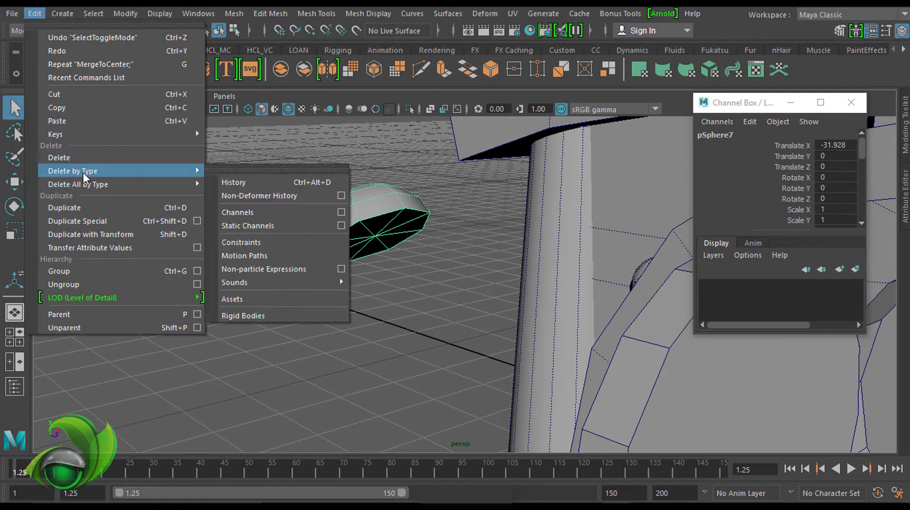
pyautogui.click(252, 182)
pyautogui.moveTo(251, 182)
pyautogui.keyDown('alt'); pyautogui.mouseDown()
pyautogui.moveTo(246, 100)
pyautogui.moveTo(288, 252)
pyautogui.mouseUp(); pyautogui.keyUp('alt')
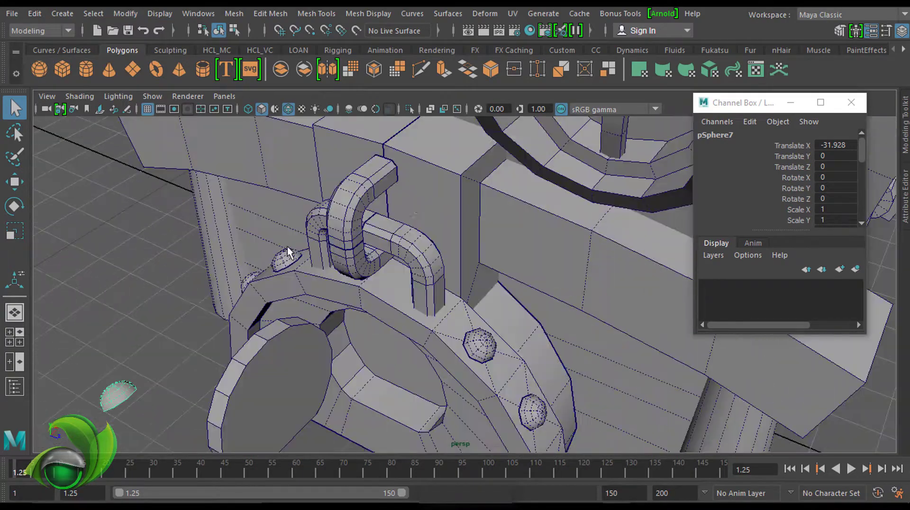
pyautogui.keyDown('alt'); pyautogui.moveTo(442, 198); pyautogui.dragTo(474, 256); pyautogui.keyUp('alt')
pyautogui.keyDown('alt'); pyautogui.moveTo(475, 256); pyautogui.dragTo(528, 273, button='right'); pyautogui.keyUp('alt')
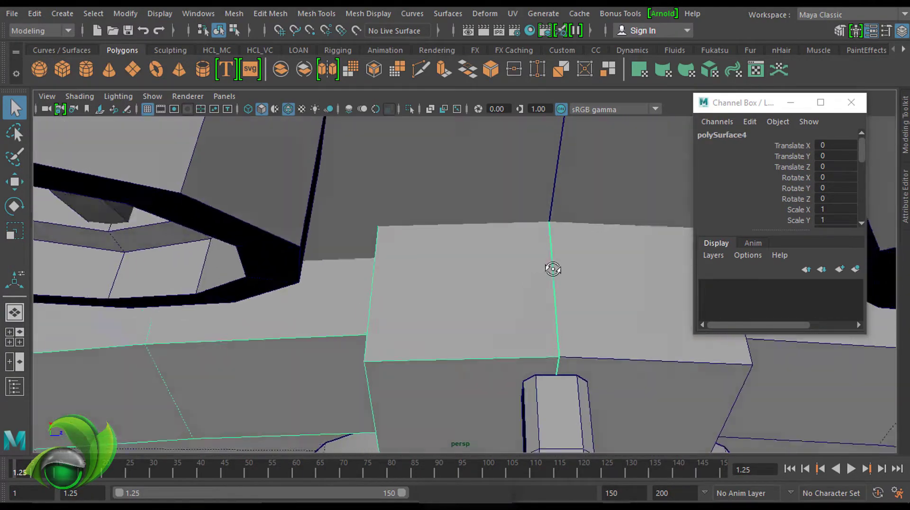
# Step: Multi-Cut crossing corner-to-corner diagonals across the small block's top face
pyautogui.moveTo(553, 266)
pyautogui.keyDown('alt'); pyautogui.mouseDown()
pyautogui.moveTo(430, 221)
pyautogui.moveTo(539, 218)
pyautogui.moveTo(380, 246)
pyautogui.moveTo(473, 221)
pyautogui.moveTo(504, 284)
pyautogui.moveTo(525, 264)
pyautogui.mouseUp(); pyautogui.keyUp('alt')
pyautogui.keyDown('shift'); pyautogui.moveTo(524, 264); pyautogui.dragTo(418, 145, button='right'); pyautogui.keyUp('shift')
pyautogui.keyDown('alt'); pyautogui.moveTo(475, 212); pyautogui.dragTo(442, 338); pyautogui.keyUp('alt')
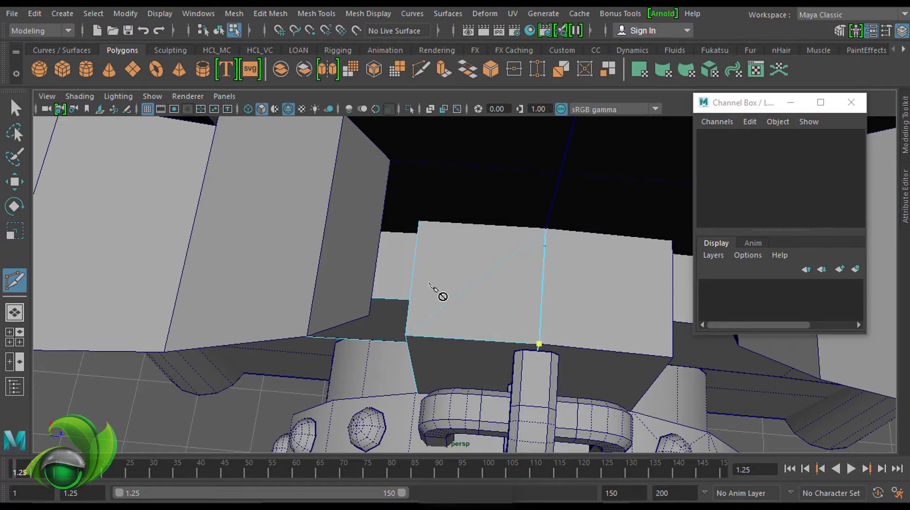
pyautogui.moveTo(474, 225)
pyautogui.keyDown('alt'); pyautogui.mouseDown()
pyautogui.moveTo(500, 280)
pyautogui.moveTo(370, 336)
pyautogui.mouseUp(); pyautogui.keyUp('alt')
pyautogui.moveTo(383, 188)
pyautogui.keyDown('alt'); pyautogui.mouseDown()
pyautogui.moveTo(553, 260)
pyautogui.moveTo(638, 251)
pyautogui.moveTo(412, 264)
pyautogui.moveTo(406, 211)
pyautogui.mouseUp(); pyautogui.keyUp('alt')
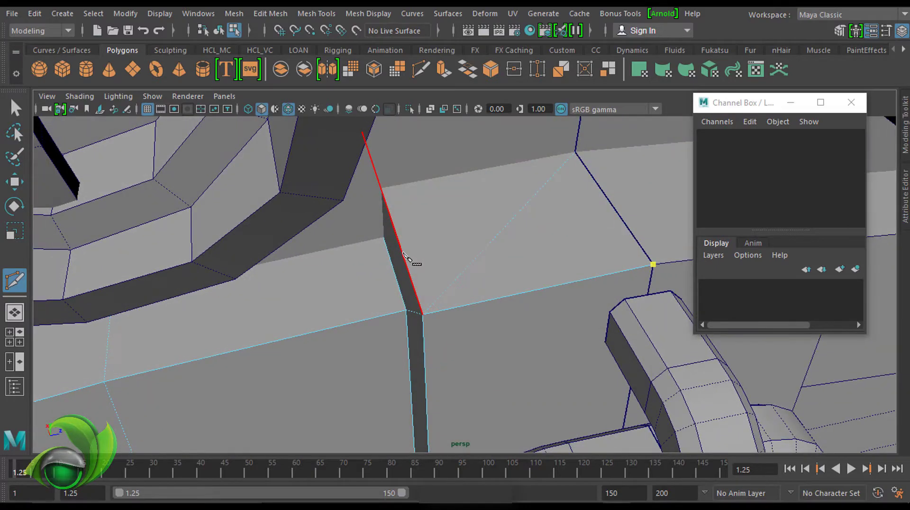
pyautogui.press('q')
pyautogui.keyDown('alt'); pyautogui.moveTo(535, 199); pyautogui.dragTo(555, 240); pyautogui.keyUp('alt')
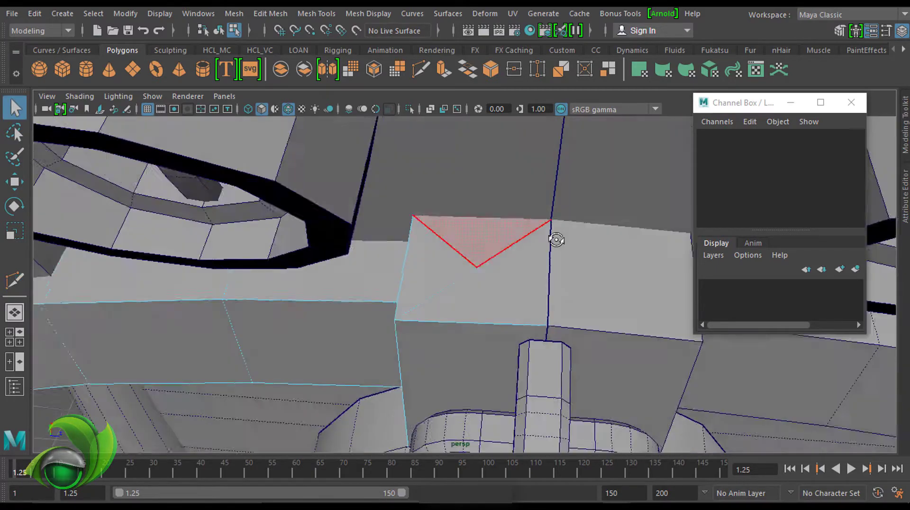
pyautogui.moveTo(484, 224)
pyautogui.keyDown('alt'); pyautogui.mouseDown()
pyautogui.moveTo(437, 230)
pyautogui.moveTo(298, 356)
pyautogui.mouseUp(); pyautogui.keyUp('alt')
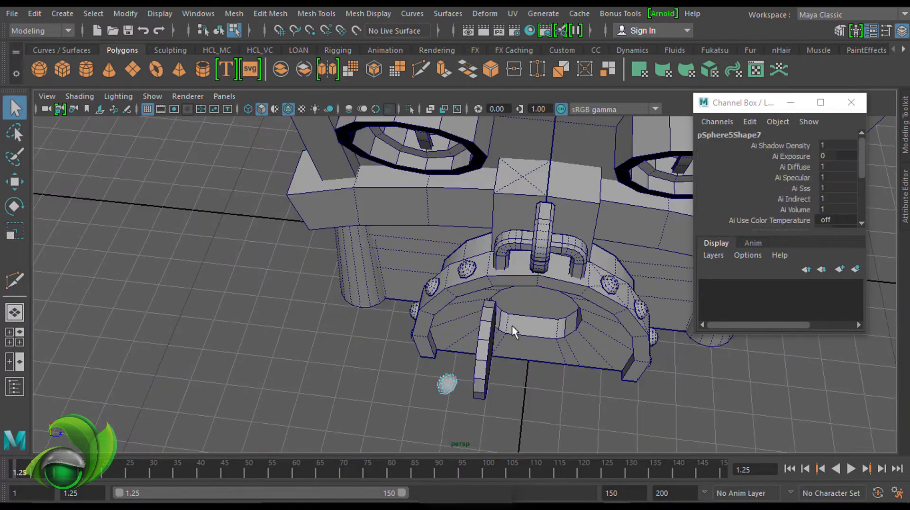
# Step: Snap the spare rivet onto the block's top centre vertex with the Snap Together Tool
pyautogui.keyDown('alt'); pyautogui.moveTo(512, 326); pyautogui.dragTo(439, 290); pyautogui.keyUp('alt')
pyautogui.press('F8')
pyautogui.click(127, 18)
pyautogui.keyDown('alt'); pyautogui.moveTo(284, 285); pyautogui.dragTo(273, 412); pyautogui.keyUp('alt')
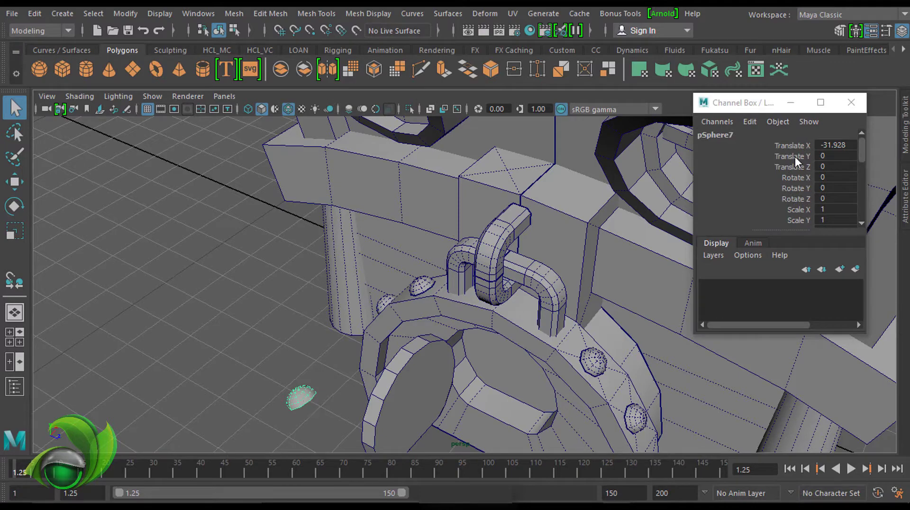
pyautogui.click(127, 18)
pyautogui.click(178, 175)
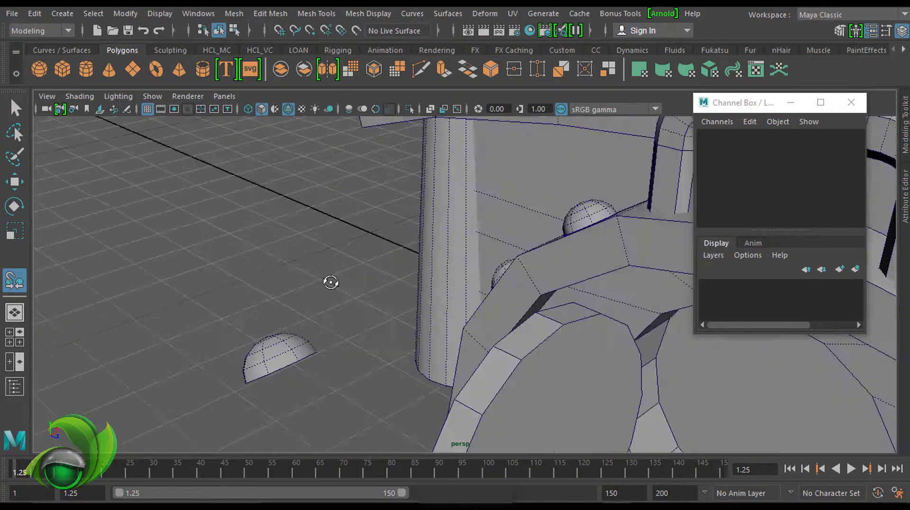
pyautogui.moveTo(329, 281)
pyautogui.keyDown('alt'); pyautogui.mouseDown()
pyautogui.moveTo(266, 293)
pyautogui.moveTo(584, 338)
pyautogui.moveTo(376, 326)
pyautogui.mouseUp(); pyautogui.keyUp('alt')
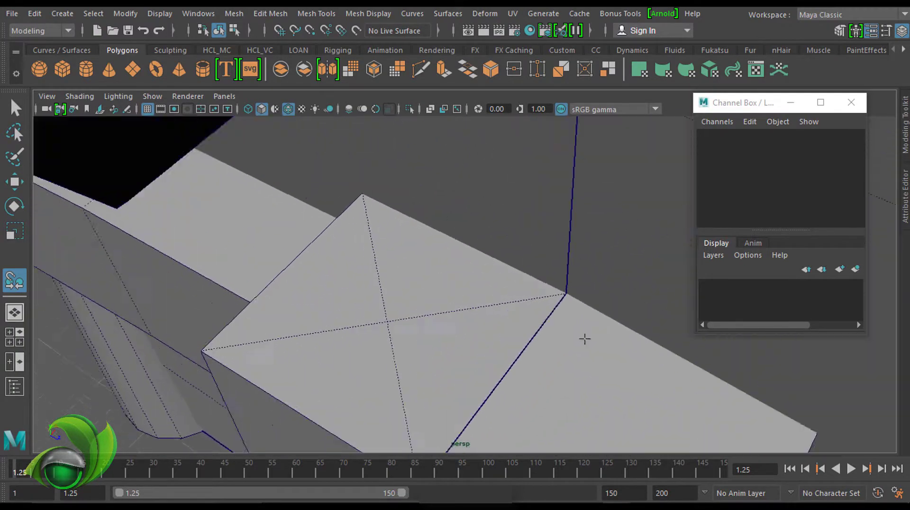
pyautogui.press('v')
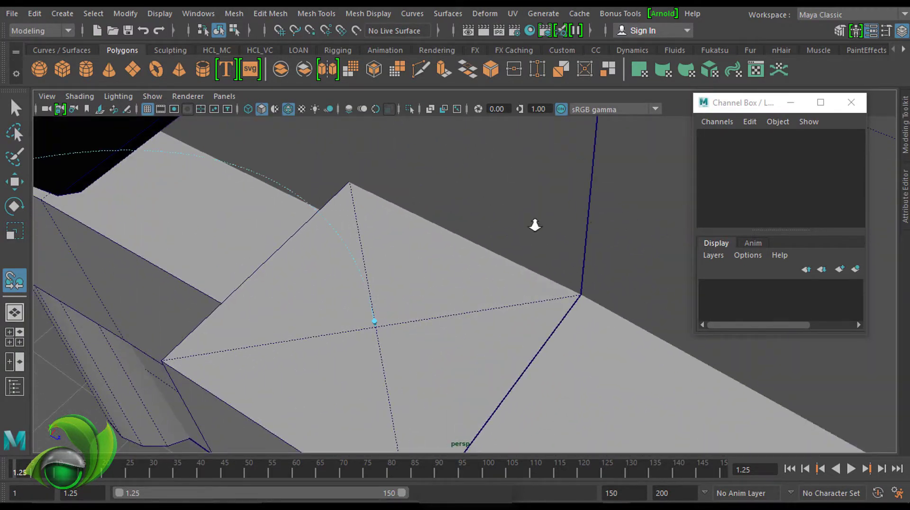
pyautogui.moveTo(535, 226)
pyautogui.keyDown('alt'); pyautogui.mouseDown(button='right')
pyautogui.moveTo(399, 199)
pyautogui.moveTo(536, 140)
pyautogui.moveTo(517, 283)
pyautogui.moveTo(458, 328)
pyautogui.mouseUp(button='right'); pyautogui.keyUp('alt')
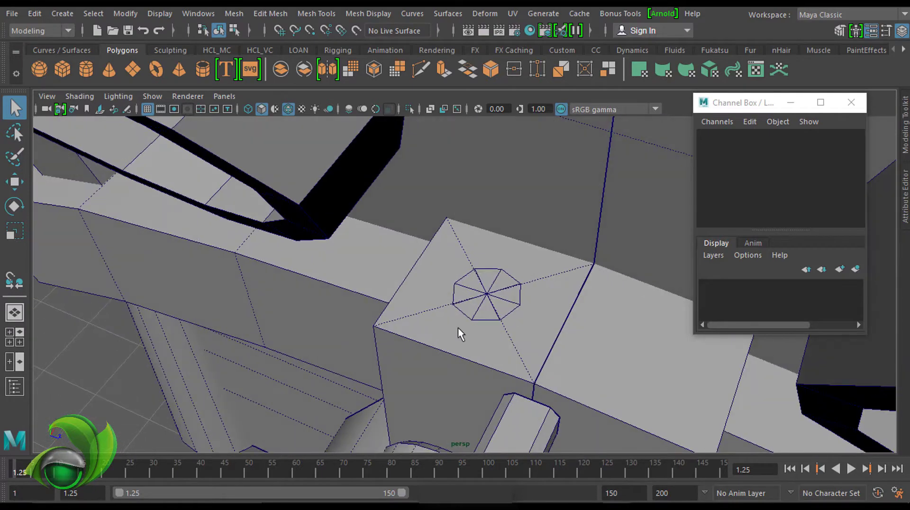
pyautogui.click(482, 320)
# Step: Check the rivet's placement from several angles and reselect it on the block
pyautogui.moveTo(611, 309)
pyautogui.keyDown('alt'); pyautogui.mouseDown()
pyautogui.moveTo(741, 223)
pyautogui.moveTo(403, 199)
pyautogui.moveTo(627, 219)
pyautogui.mouseUp(); pyautogui.keyUp('alt')
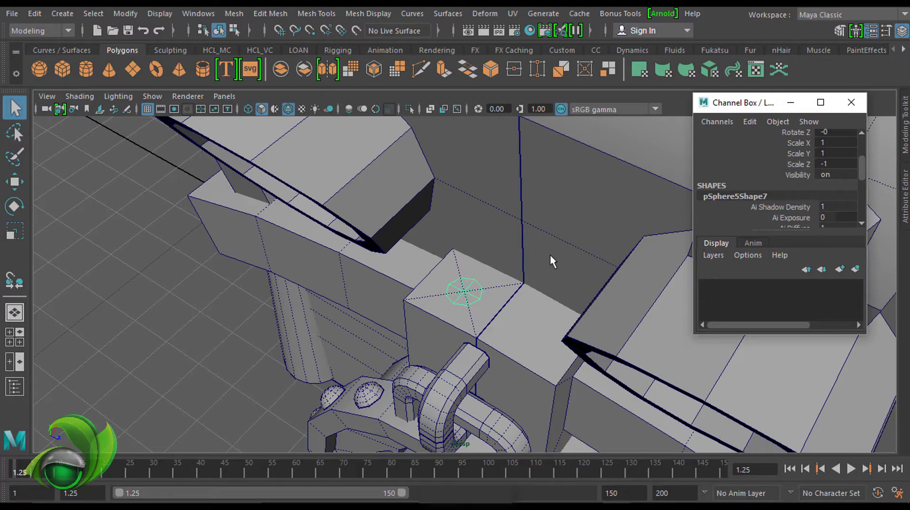
pyautogui.keyDown('alt'); pyautogui.moveTo(550, 255); pyautogui.dragTo(530, 225); pyautogui.keyUp('alt')
pyautogui.click(518, 226)
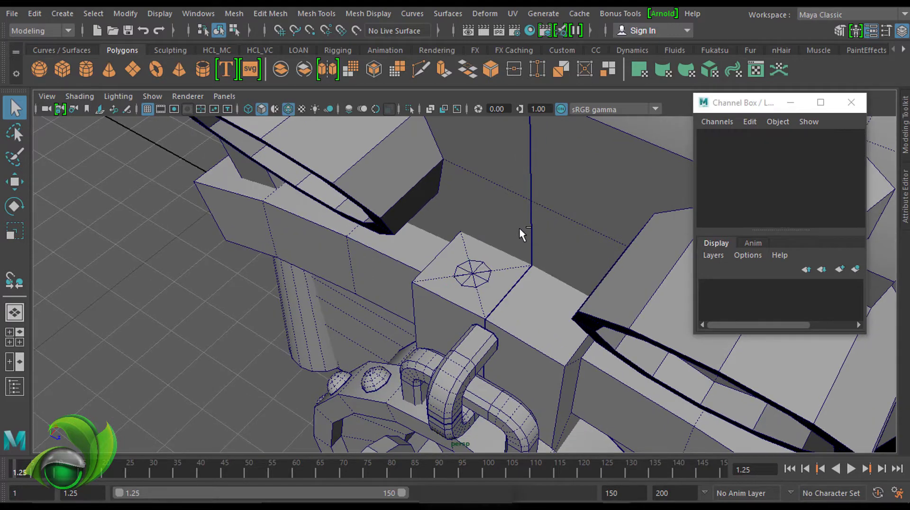
pyautogui.hotkey('ctrl', 'z')
pyautogui.keyDown('alt'); pyautogui.moveTo(519, 227); pyautogui.dragTo(321, 346, button='right'); pyautogui.keyUp('alt')
pyautogui.moveTo(320, 346)
pyautogui.keyDown('alt'); pyautogui.mouseDown()
pyautogui.moveTo(332, 292)
pyautogui.moveTo(349, 329)
pyautogui.moveTo(404, 271)
pyautogui.moveTo(782, 171)
pyautogui.mouseUp(); pyautogui.keyUp('alt')
pyautogui.click(125, 13)
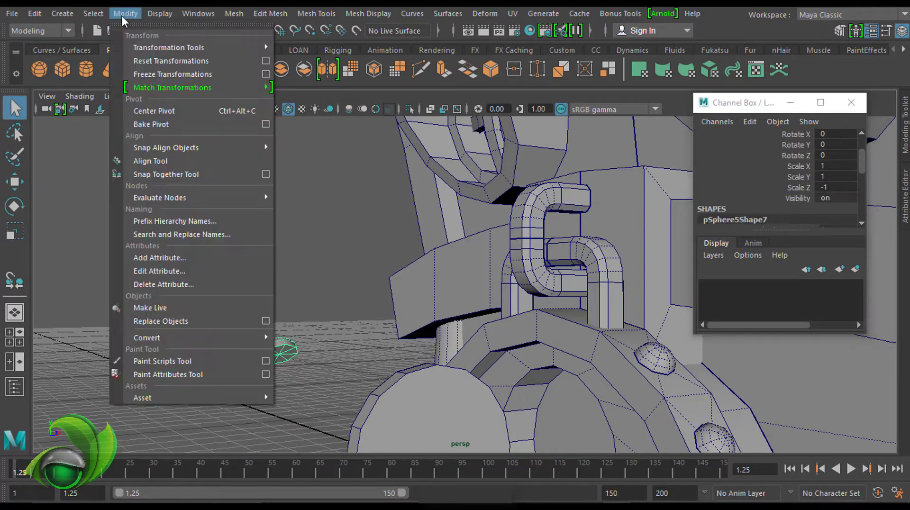
pyautogui.click(152, 76)
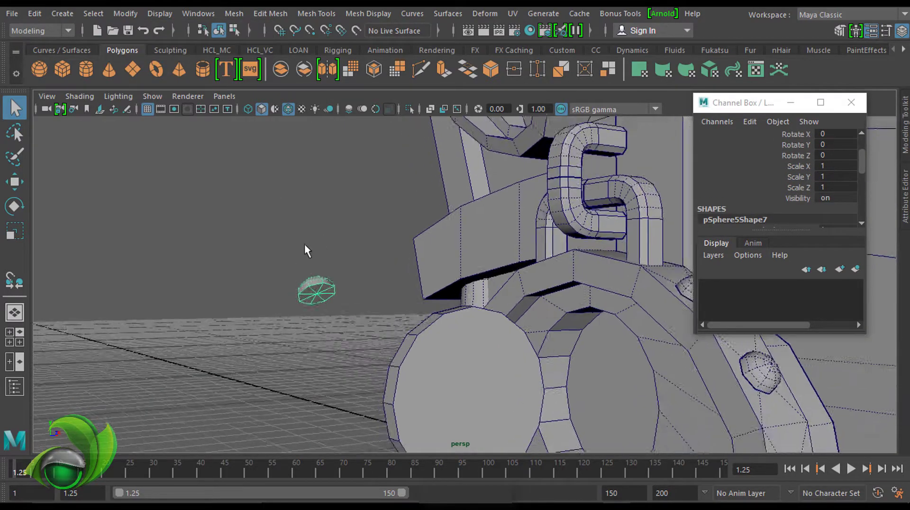
pyautogui.keyDown('alt'); pyautogui.moveTo(304, 244); pyautogui.dragTo(369, 268); pyautogui.keyUp('alt')
pyautogui.click(124, 13)
pyautogui.click(167, 175)
pyautogui.scroll(-5, 417, 264)
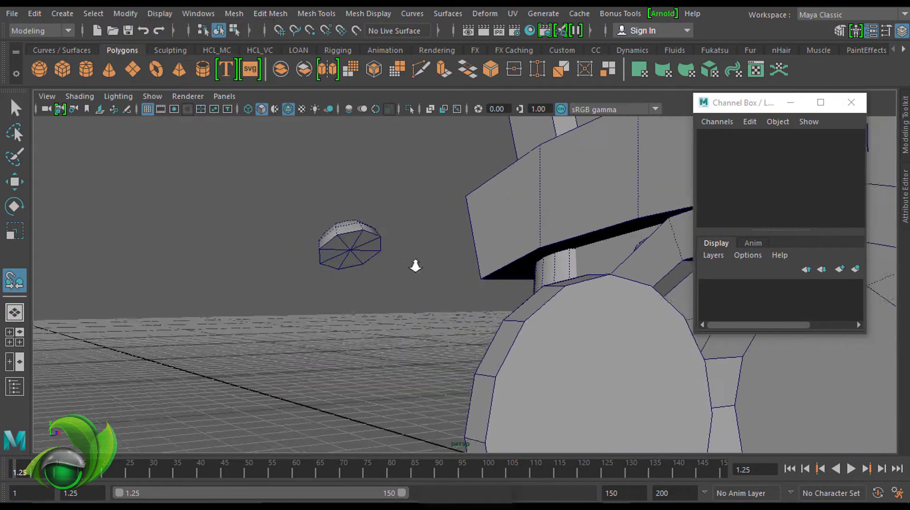
pyautogui.scroll(5, 222, 208)
pyautogui.scroll(-5, 540, 180)
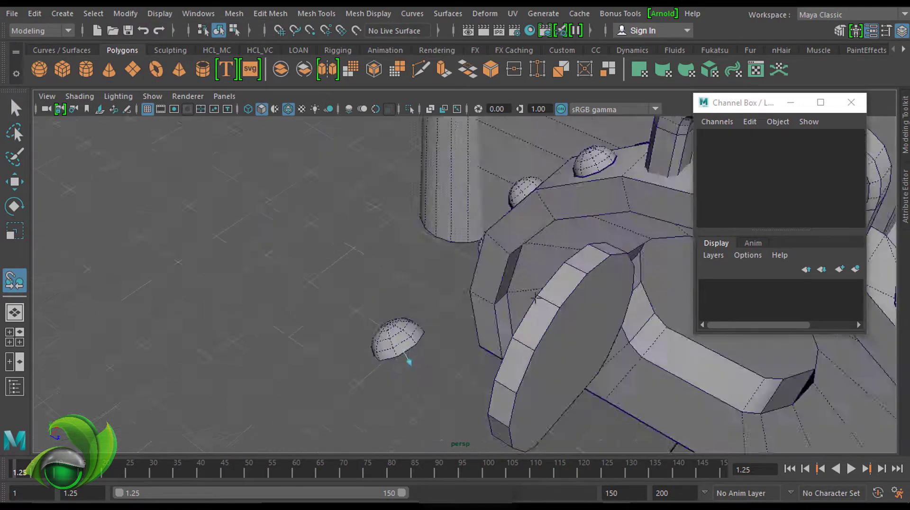
pyautogui.keyDown('alt'); pyautogui.moveTo(406, 362); pyautogui.dragTo(474, 266); pyautogui.keyUp('alt')
pyautogui.scroll(2, 492, 288)
pyautogui.click(485, 281)
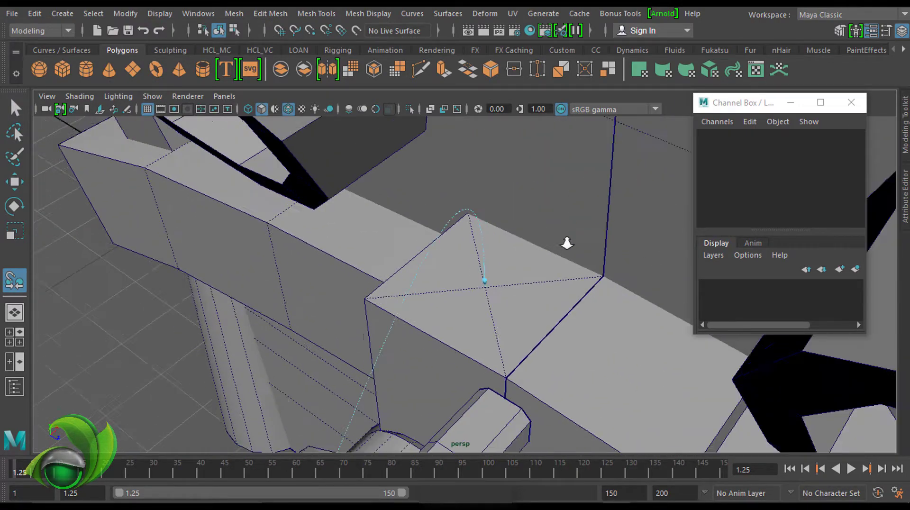
pyautogui.scroll(-3, 564, 238)
pyautogui.press('Return')
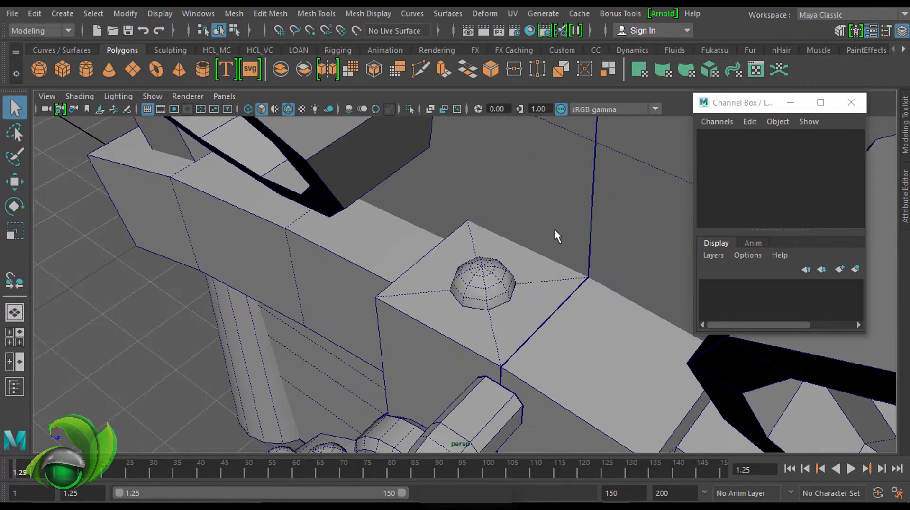
pyautogui.moveTo(555, 229)
pyautogui.keyDown('alt'); pyautogui.mouseDown()
pyautogui.moveTo(483, 241)
pyautogui.moveTo(553, 276)
pyautogui.mouseUp(); pyautogui.keyUp('alt')
pyautogui.scroll(3, 503, 299)
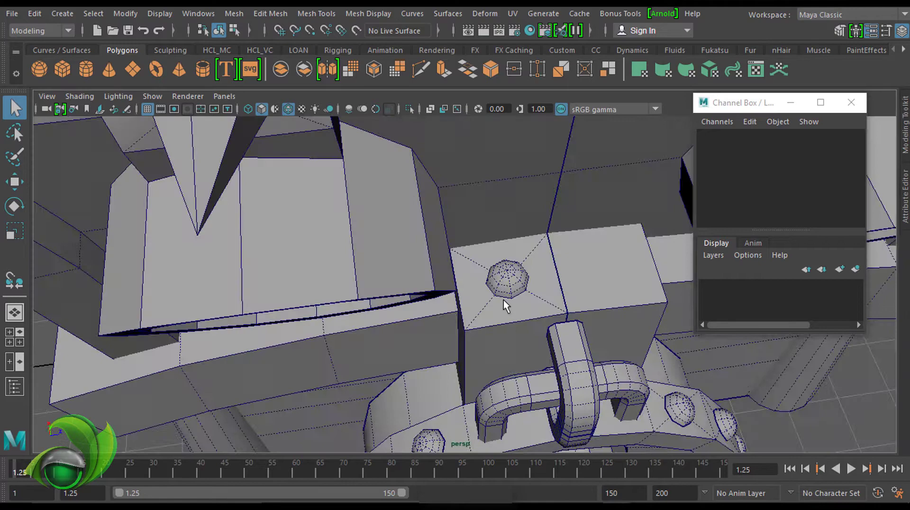
pyautogui.keyDown('alt'); pyautogui.moveTo(503, 300); pyautogui.dragTo(357, 246); pyautogui.keyUp('alt')
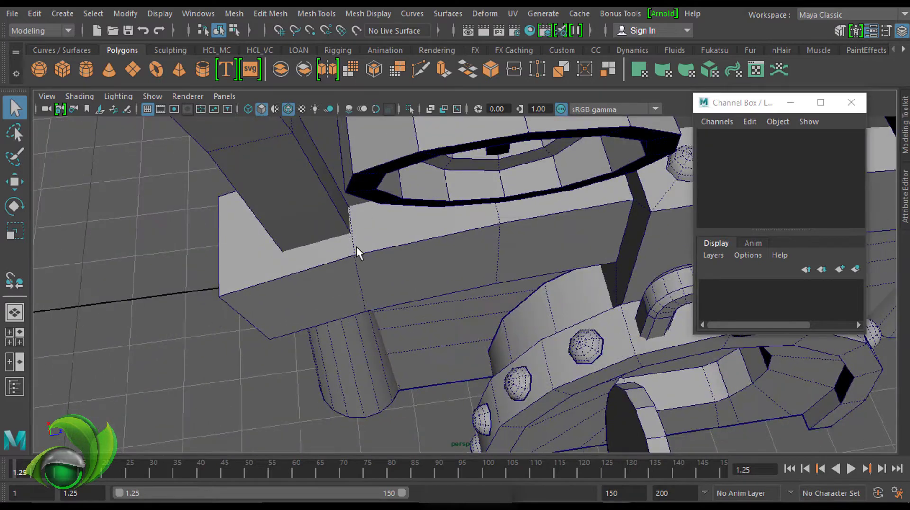
pyautogui.scroll(-3, 411, 234)
pyautogui.click(407, 242)
pyautogui.press('w')
pyautogui.scroll(3, 488, 251)
pyautogui.keyDown('alt'); pyautogui.moveTo(488, 252); pyautogui.dragTo(424, 275); pyautogui.keyUp('alt')
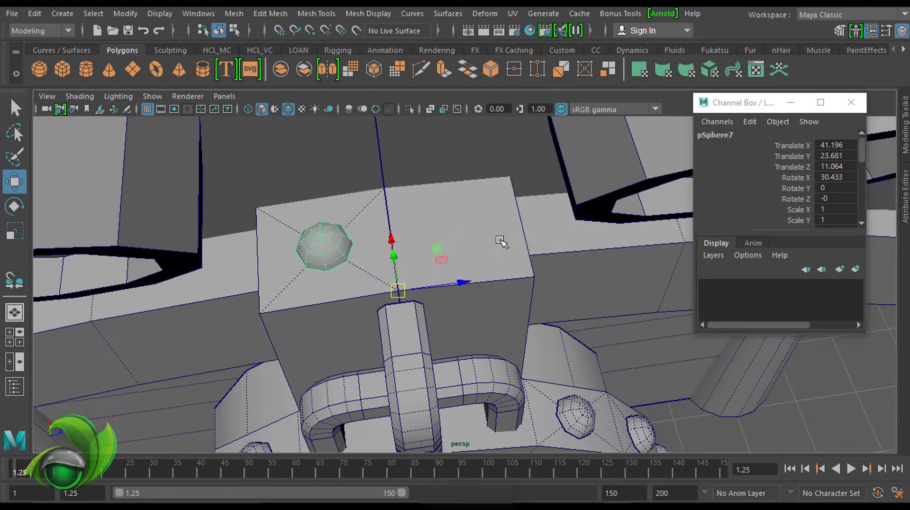
pyautogui.keyDown('alt'); pyautogui.moveTo(501, 242); pyautogui.dragTo(475, 227); pyautogui.keyUp('alt')
pyautogui.click(35, 13)
pyautogui.click(146, 53)
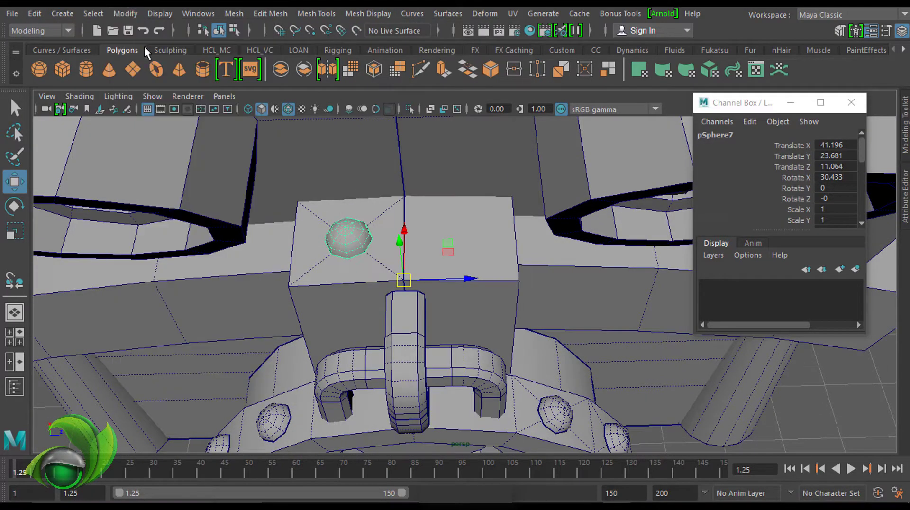
pyautogui.click(125, 13)
pyautogui.click(246, 74)
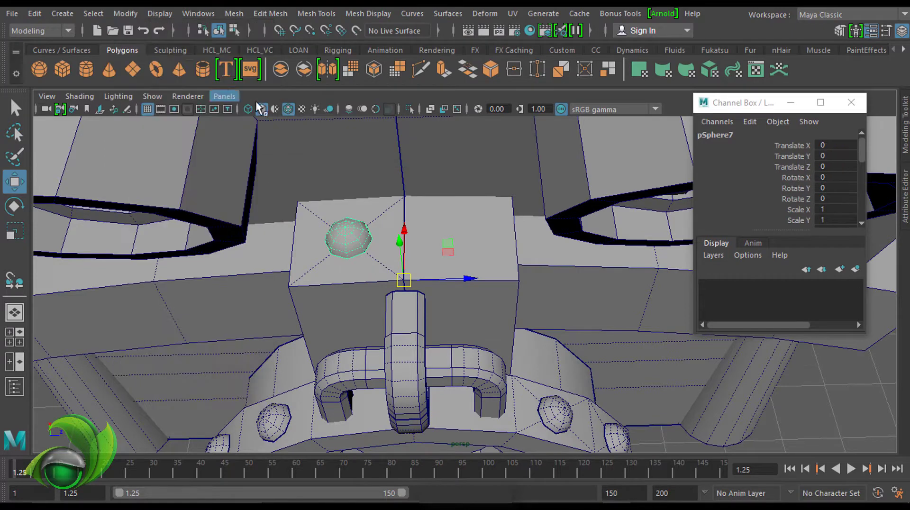
pyautogui.click(34, 13)
pyautogui.click(90, 234)
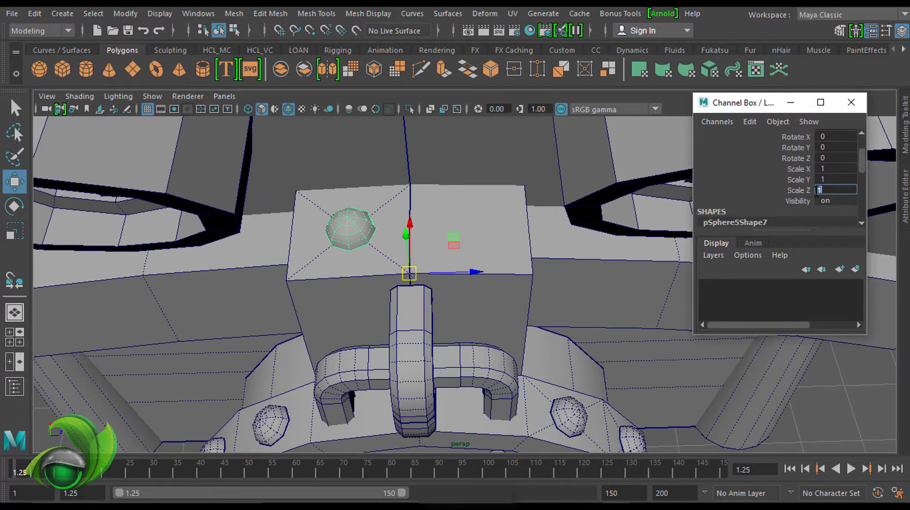
pyautogui.keyDown('alt'); pyautogui.moveTo(851, 156); pyautogui.dragTo(355, 152); pyautogui.keyUp('alt')
pyautogui.press('q')
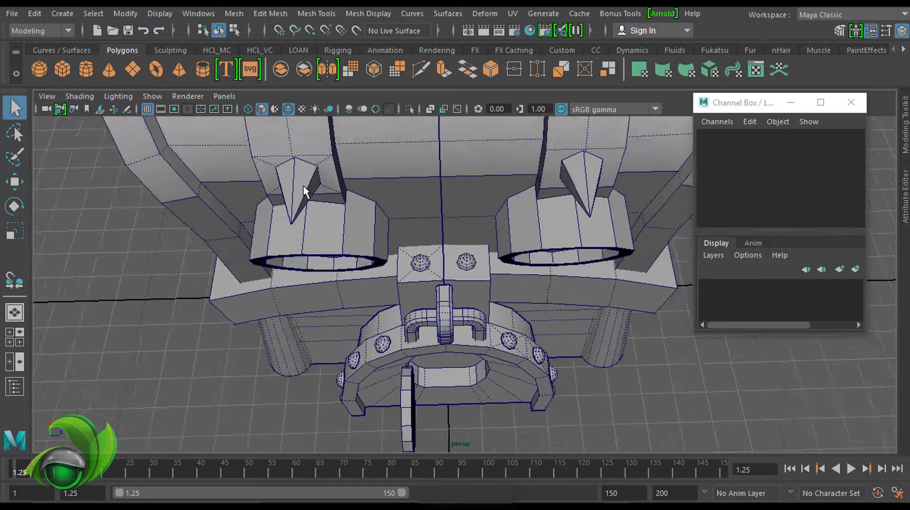
pyautogui.moveTo(305, 193)
pyautogui.keyDown('alt'); pyautogui.mouseDown()
pyautogui.moveTo(451, 204)
pyautogui.moveTo(397, 185)
pyautogui.moveTo(559, 247)
pyautogui.mouseUp(); pyautogui.keyUp('alt')
# Step: Duplicate Special the spiked housing part with scale X and Z of -1
pyautogui.scroll(3, 559, 246)
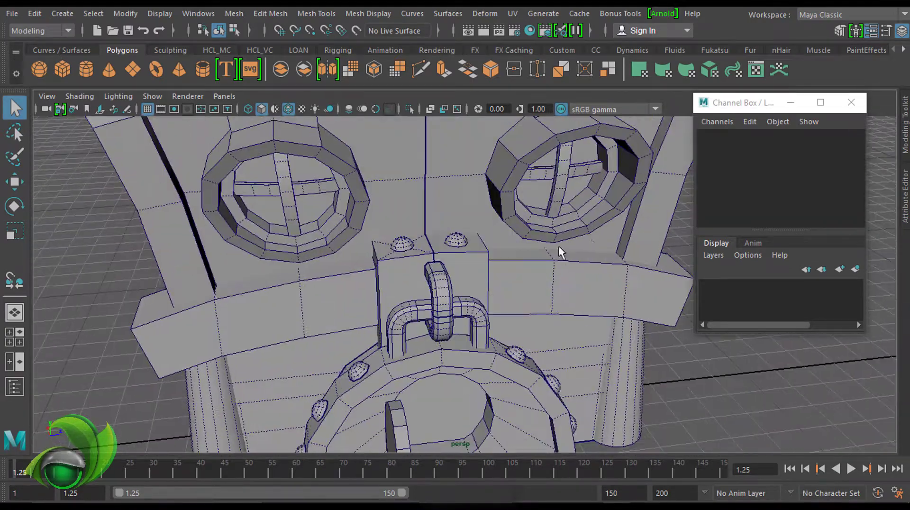
pyautogui.scroll(2, 389, 256)
pyautogui.press('w')
pyautogui.scroll(-5, 476, 252)
pyautogui.keyDown('alt'); pyautogui.moveTo(476, 251); pyautogui.dragTo(538, 254); pyautogui.keyUp('alt')
pyautogui.scroll(-5, 514, 156)
pyautogui.keyDown('alt'); pyautogui.moveTo(514, 157); pyautogui.dragTo(502, 164); pyautogui.keyUp('alt')
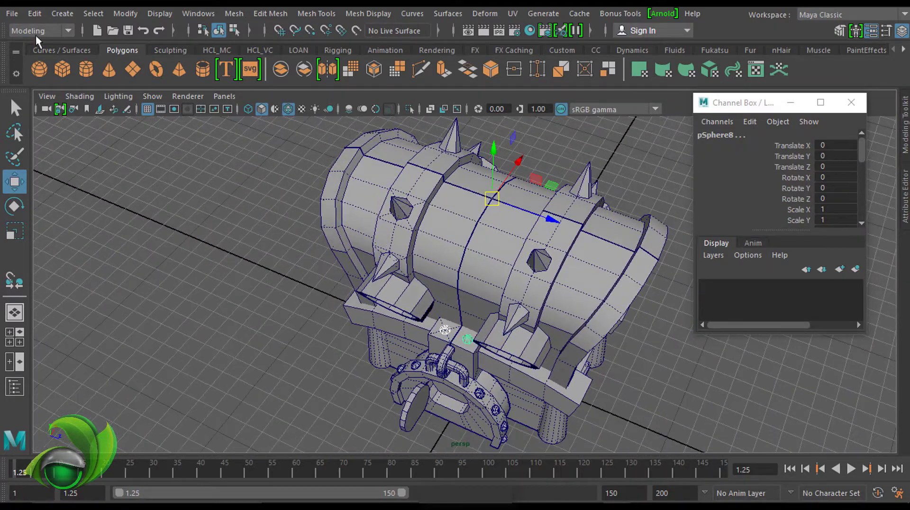
pyautogui.click(34, 14)
pyautogui.click(97, 221)
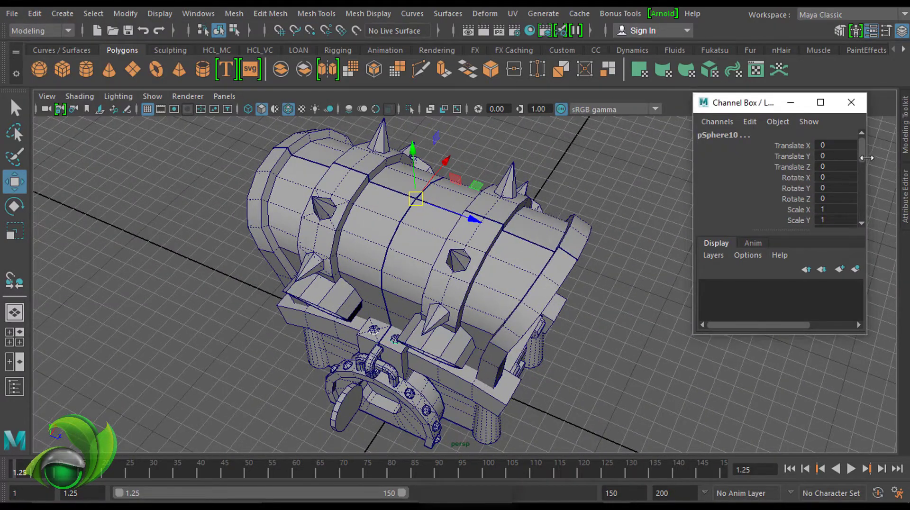
# Step: Deselect the mirrored copy and hide the floating Channel Box
pyautogui.scroll(-3, 864, 157)
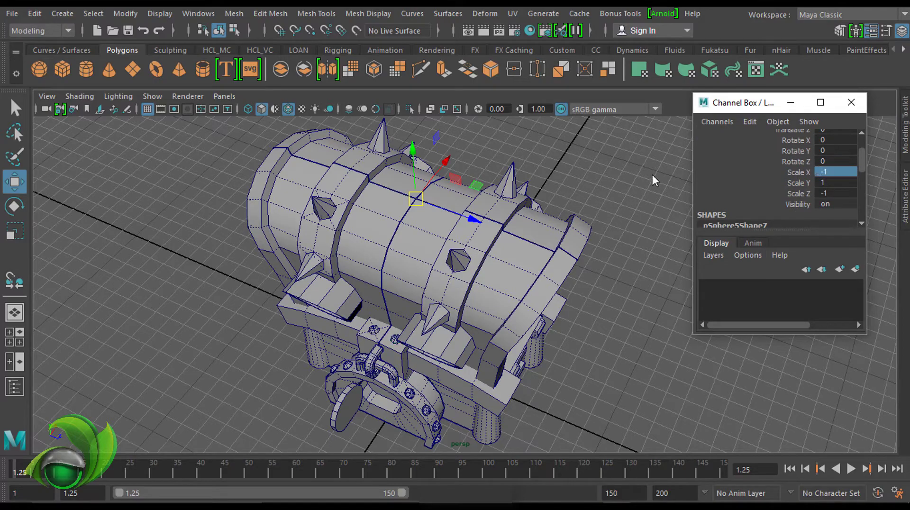
pyautogui.moveTo(653, 175)
pyautogui.keyDown('alt'); pyautogui.mouseDown()
pyautogui.moveTo(332, 236)
pyautogui.moveTo(325, 355)
pyautogui.moveTo(360, 280)
pyautogui.moveTo(474, 290)
pyautogui.moveTo(419, 301)
pyautogui.moveTo(516, 238)
pyautogui.moveTo(417, 256)
pyautogui.mouseUp(); pyautogui.keyUp('alt')
pyautogui.click(325, 356)
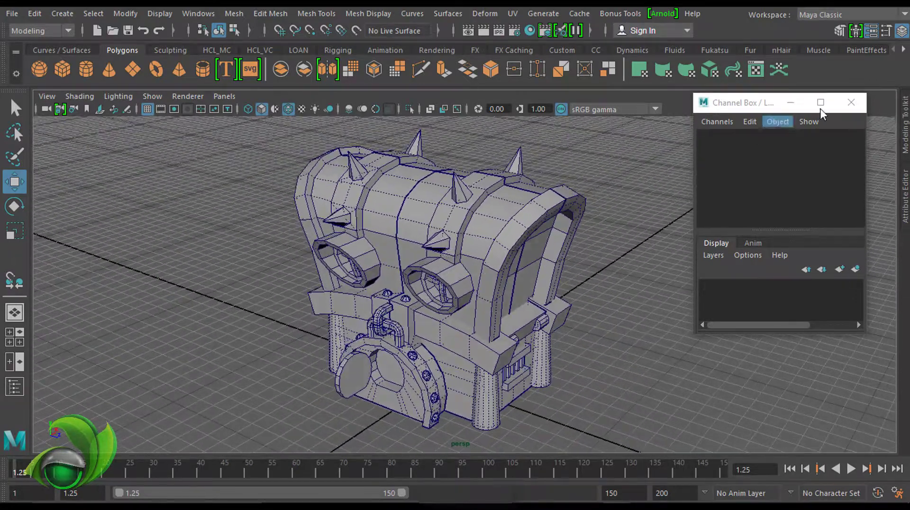
pyautogui.hotkey('ctrl', 'shift', 'a')
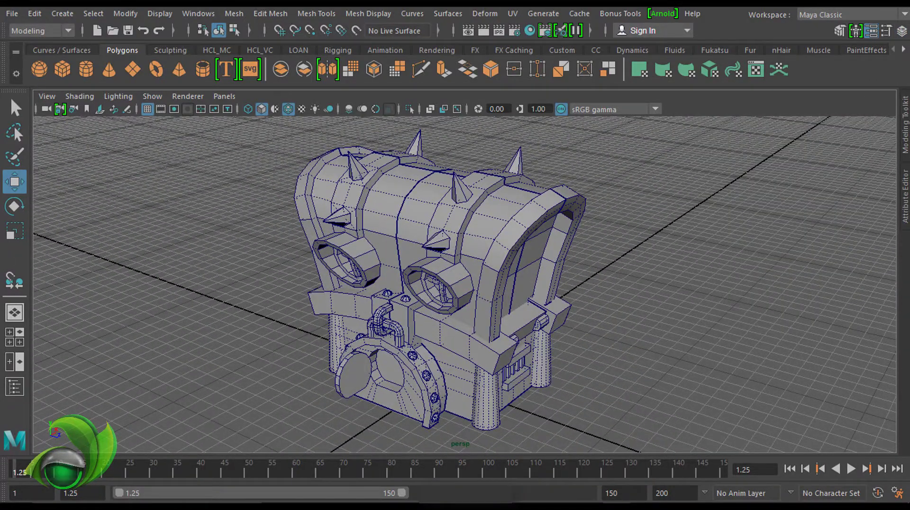
# Step: Isolate the back wall panel and Multi-Cut a new edge across it
pyautogui.press('q')
pyautogui.scroll(5, 510, 268)
pyautogui.keyDown('alt'); pyautogui.moveTo(509, 268); pyautogui.dragTo(521, 208); pyautogui.keyUp('alt')
pyautogui.hotkey('ctrl', '1')
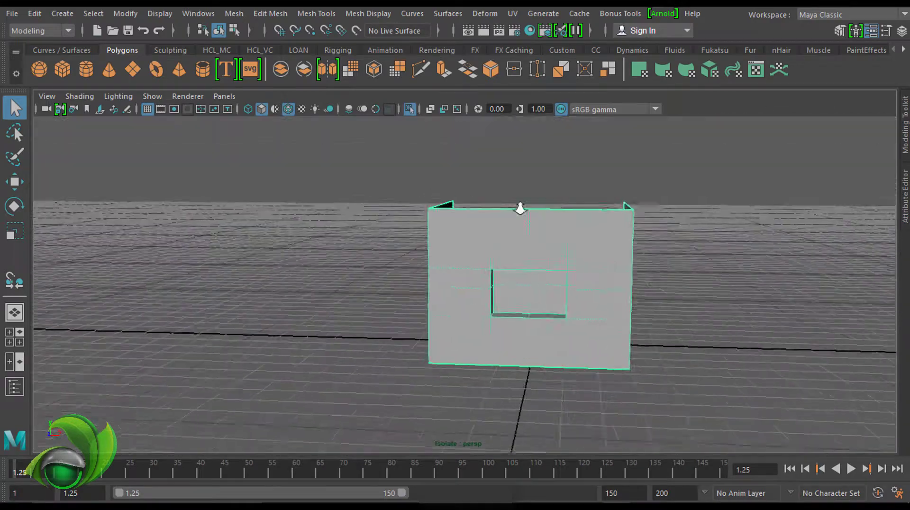
pyautogui.keyDown('shift'); pyautogui.moveTo(465, 143); pyautogui.dragTo(469, 146, button='right'); pyautogui.keyUp('shift')
pyautogui.scroll(5, 540, 232)
pyautogui.keyDown('alt'); pyautogui.moveTo(524, 202); pyautogui.dragTo(609, 142); pyautogui.keyUp('alt')
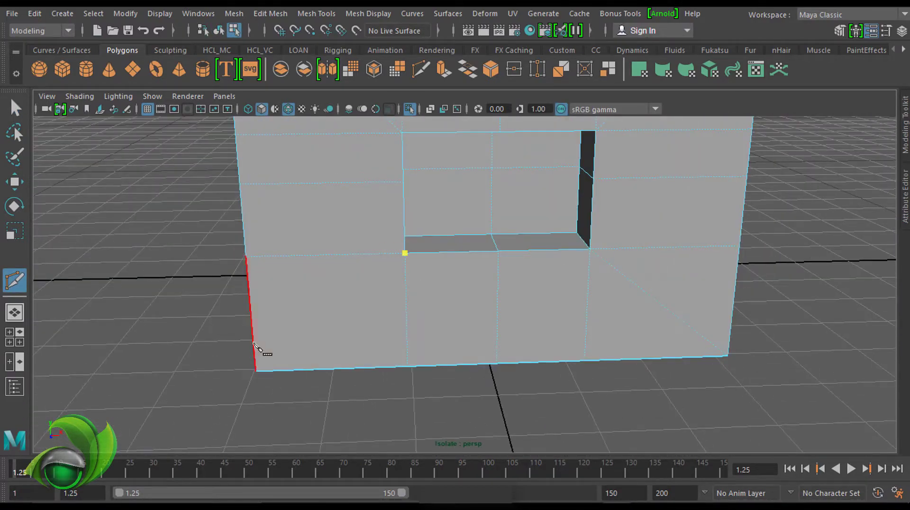
pyautogui.click(256, 349)
pyautogui.press('q')
# Step: Delete the vertical edge loop above the grill opening and exit Isolate Select
pyautogui.moveTo(256, 349)
pyautogui.keyDown('alt'); pyautogui.mouseDown()
pyautogui.moveTo(563, 190)
pyautogui.moveTo(474, 244)
pyautogui.mouseUp(); pyautogui.keyUp('alt')
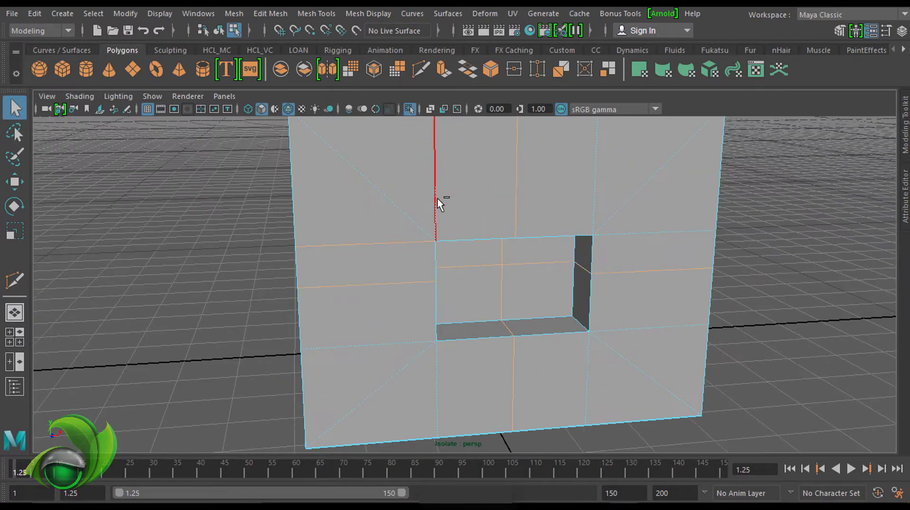
pyautogui.moveTo(437, 376)
pyautogui.keyDown('alt'); pyautogui.mouseDown()
pyautogui.moveTo(488, 312)
pyautogui.moveTo(512, 220)
pyautogui.moveTo(526, 228)
pyautogui.moveTo(556, 212)
pyautogui.mouseUp(); pyautogui.keyUp('alt')
pyautogui.doubleClick(525, 229)
pyautogui.keyDown('shift'); pyautogui.rightClick(555, 212); pyautogui.keyUp('shift')
pyautogui.keyDown('shift'); pyautogui.moveTo(556, 212); pyautogui.dragTo(491, 233, button='right'); pyautogui.keyUp('shift')
pyautogui.moveTo(491, 232)
pyautogui.keyDown('alt'); pyautogui.mouseDown()
pyautogui.moveTo(845, 301)
pyautogui.moveTo(674, 251)
pyautogui.mouseUp(); pyautogui.keyUp('alt')
pyautogui.click(410, 110)
pyautogui.moveTo(542, 209)
pyautogui.keyDown('alt'); pyautogui.mouseDown()
pyautogui.moveTo(590, 233)
pyautogui.moveTo(600, 213)
pyautogui.mouseUp(); pyautogui.keyUp('alt')
# Step: Scale the five-bar grill with the Scale tool (R)
pyautogui.press('w')
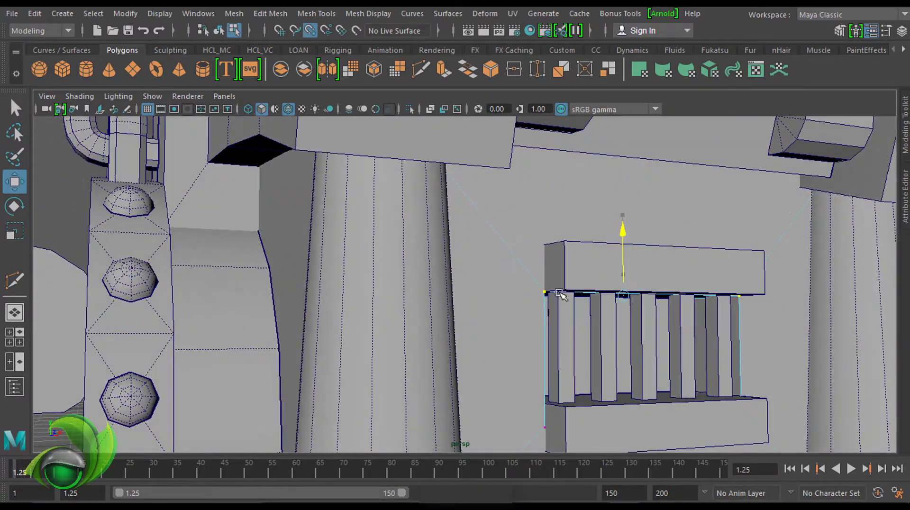
pyautogui.moveTo(559, 294)
pyautogui.keyDown('alt'); pyautogui.mouseDown()
pyautogui.moveTo(642, 271)
pyautogui.moveTo(602, 256)
pyautogui.mouseUp(); pyautogui.keyUp('alt')
pyautogui.keyDown('alt'); pyautogui.moveTo(491, 226); pyautogui.dragTo(389, 216); pyautogui.keyUp('alt')
pyautogui.press('r')
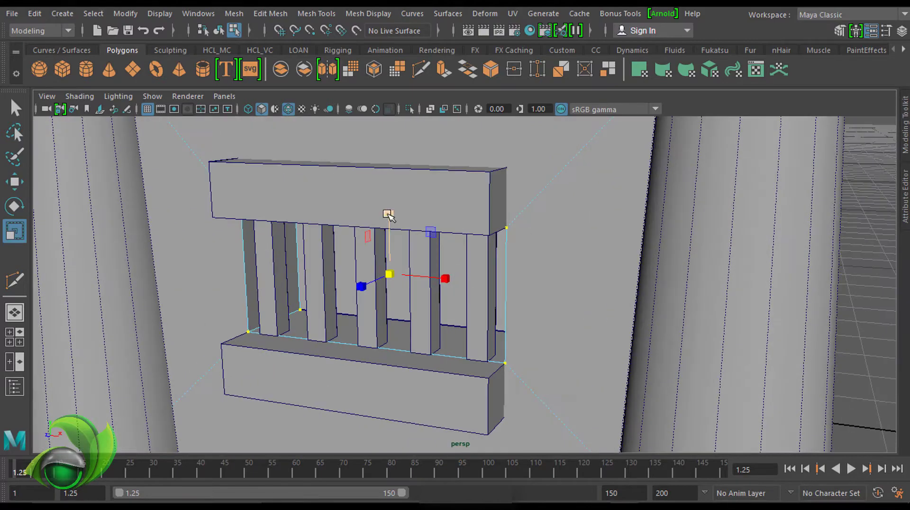
pyautogui.moveTo(425, 189)
pyautogui.keyDown('alt'); pyautogui.mouseDown()
pyautogui.moveTo(514, 195)
pyautogui.moveTo(561, 183)
pyautogui.moveTo(621, 216)
pyautogui.mouseUp(); pyautogui.keyUp('alt')
# Step: Isolate the wall panel, then the grill bars, to inspect them, and restore the full view
pyautogui.press('q')
pyautogui.click(556, 192)
pyautogui.click(409, 109)
pyautogui.press('f')
pyautogui.hotkey('ctrl', '1')
pyautogui.press('f')
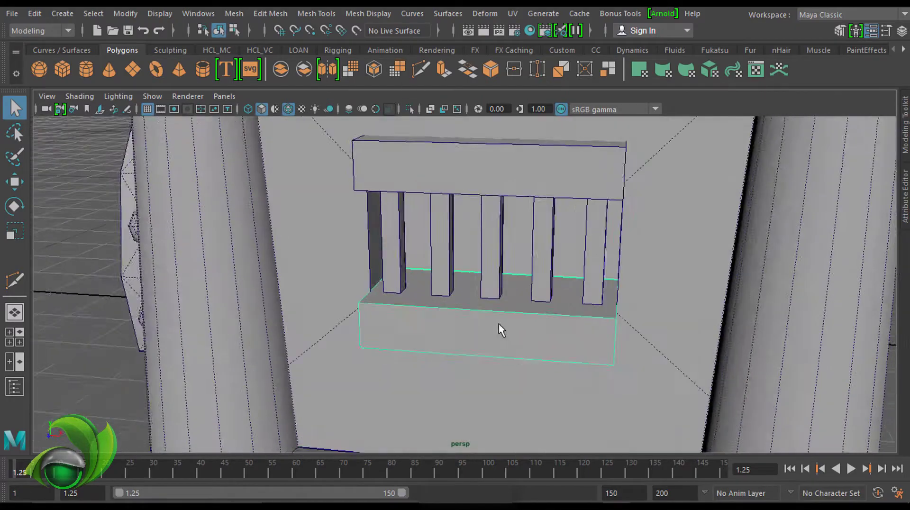
pyautogui.moveTo(499, 324)
pyautogui.keyDown('alt'); pyautogui.mouseDown()
pyautogui.moveTo(585, 275)
pyautogui.moveTo(520, 245)
pyautogui.mouseUp(); pyautogui.keyUp('alt')
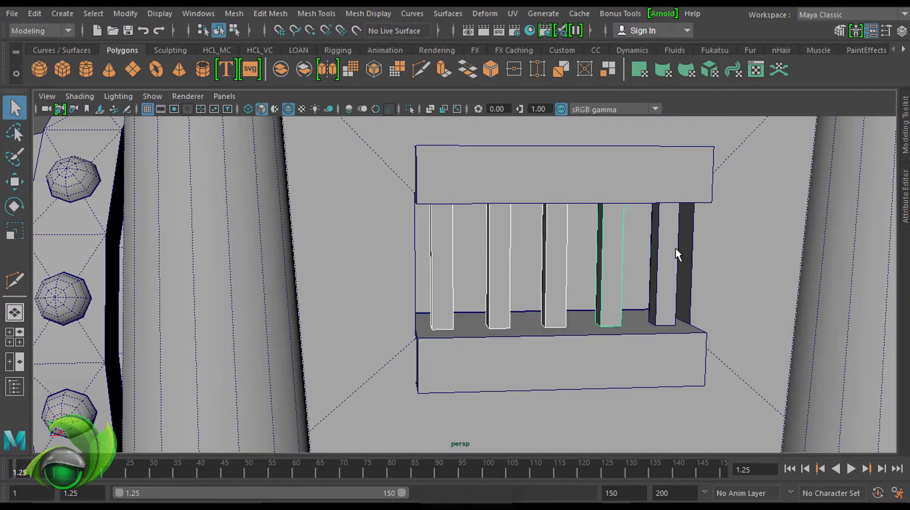
pyautogui.click(410, 109)
pyautogui.keyDown('alt'); pyautogui.moveTo(280, 350); pyautogui.dragTo(539, 76); pyautogui.keyUp('alt')
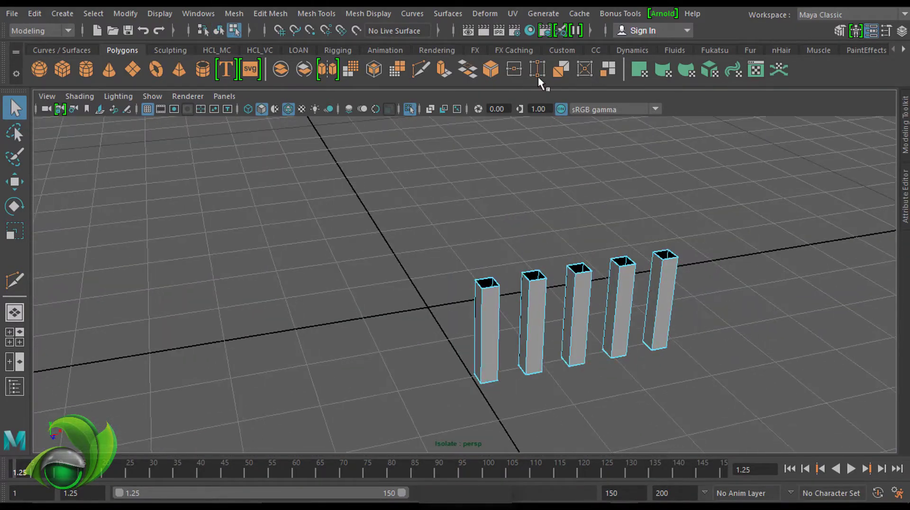
pyautogui.click(410, 109)
# Step: In object mode, select parts while orbiting under and around the model
pyautogui.press('F8')
pyautogui.scroll(-5, 567, 272)
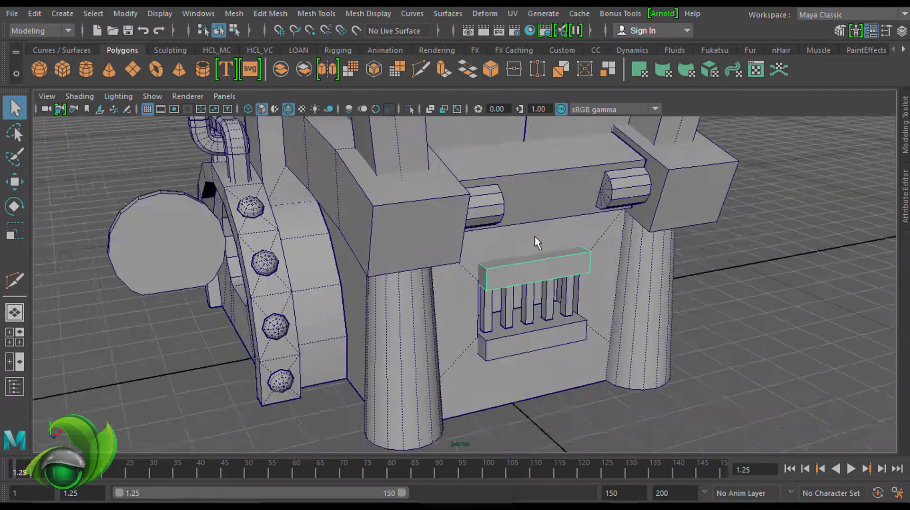
pyautogui.keyDown('alt'); pyautogui.moveTo(535, 237); pyautogui.dragTo(573, 219); pyautogui.keyUp('alt')
pyautogui.scroll(5, 573, 219)
pyautogui.click(574, 219)
pyautogui.keyDown('alt'); pyautogui.moveTo(648, 380); pyautogui.dragTo(314, 366); pyautogui.keyUp('alt')
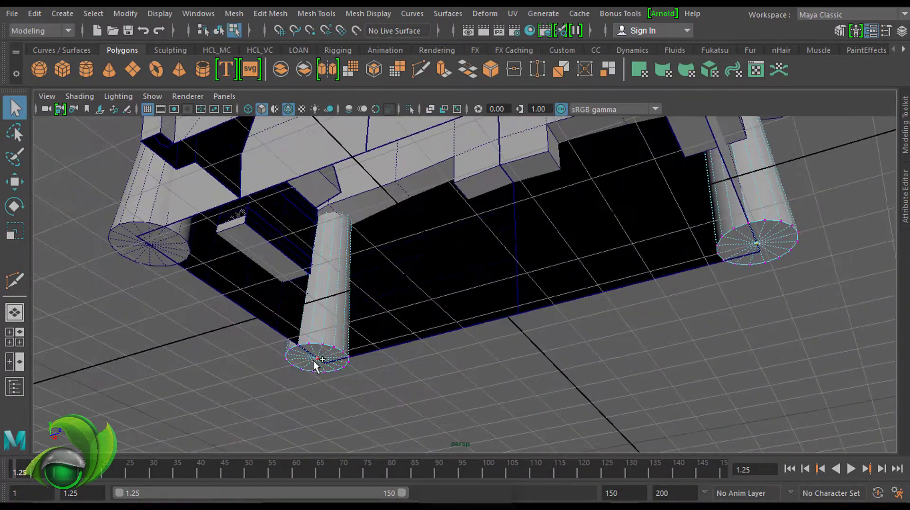
pyautogui.keyDown('alt'); pyautogui.moveTo(417, 161); pyautogui.dragTo(488, 232); pyautogui.keyUp('alt')
pyautogui.scroll(3, 608, 331)
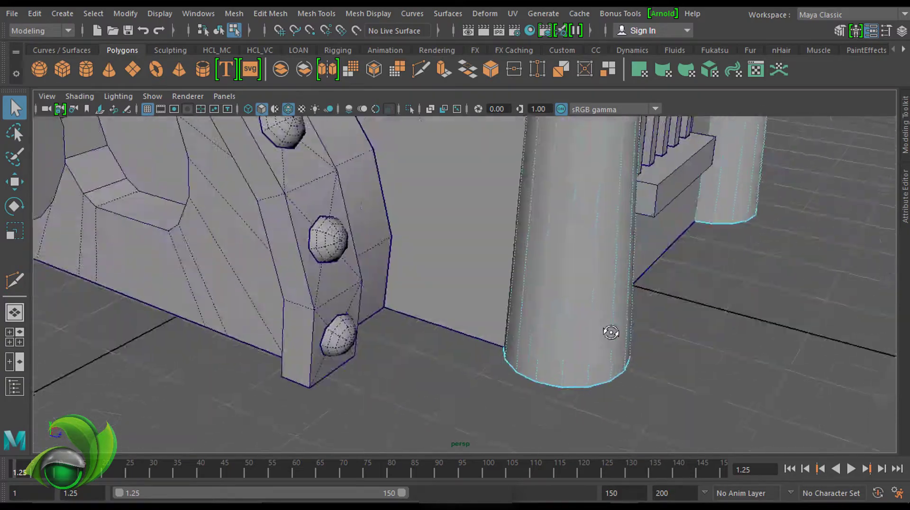
pyautogui.keyDown('alt'); pyautogui.moveTo(607, 331); pyautogui.dragTo(427, 284); pyautogui.keyUp('alt')
pyautogui.scroll(3, 394, 288)
pyautogui.scroll(-5, 626, 290)
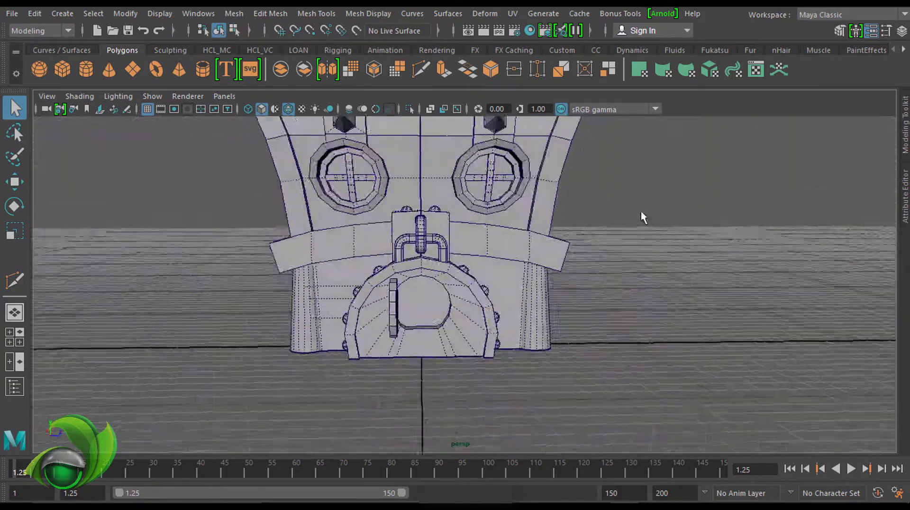
pyautogui.moveTo(643, 216)
pyautogui.keyDown('alt'); pyautogui.mouseDown()
pyautogui.moveTo(561, 220)
pyautogui.moveTo(457, 313)
pyautogui.moveTo(425, 326)
pyautogui.mouseUp(); pyautogui.keyUp('alt')
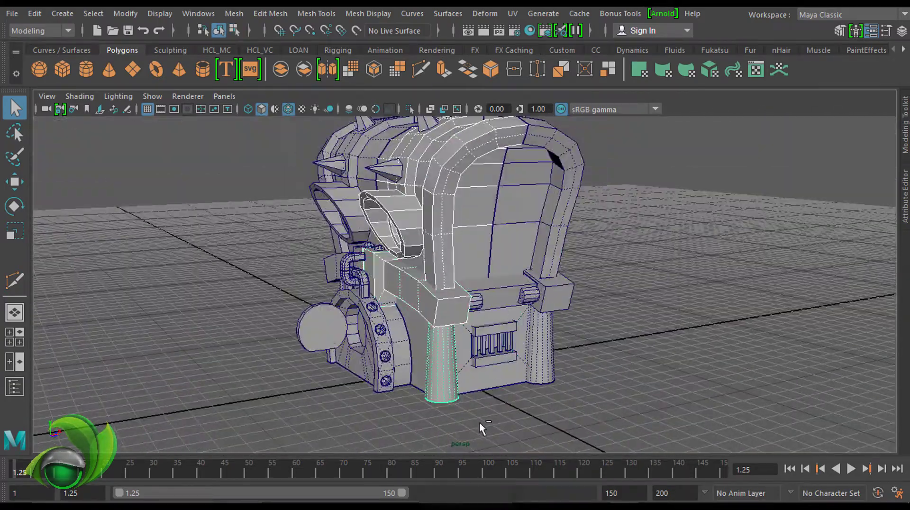
# Step: Isolate the two spikes on top of the banded housing
pyautogui.moveTo(480, 422)
pyautogui.keyDown('alt'); pyautogui.mouseDown()
pyautogui.moveTo(534, 266)
pyautogui.moveTo(682, 295)
pyautogui.moveTo(557, 270)
pyautogui.mouseUp(); pyautogui.keyUp('alt')
pyautogui.scroll(3, 525, 272)
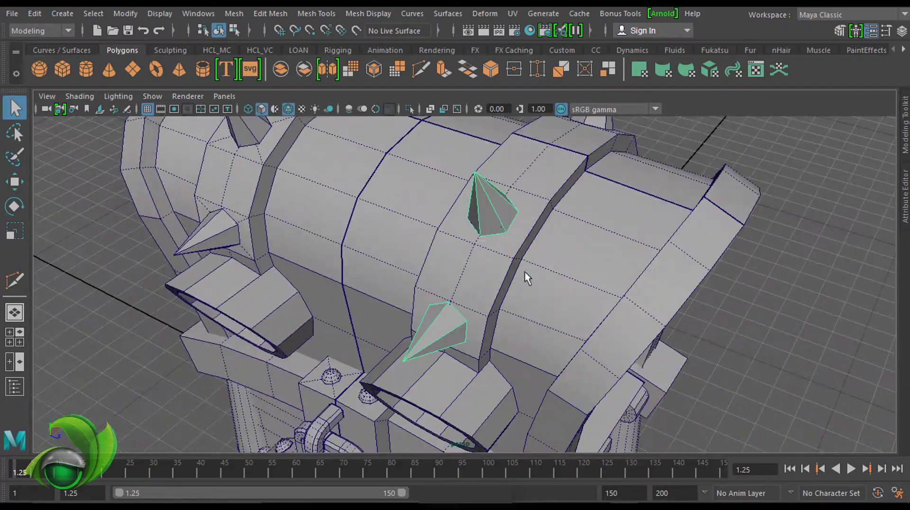
pyautogui.scroll(-3, 525, 272)
pyautogui.click(410, 109)
pyautogui.keyDown('alt'); pyautogui.moveTo(650, 283); pyautogui.dragTo(455, 183); pyautogui.keyUp('alt')
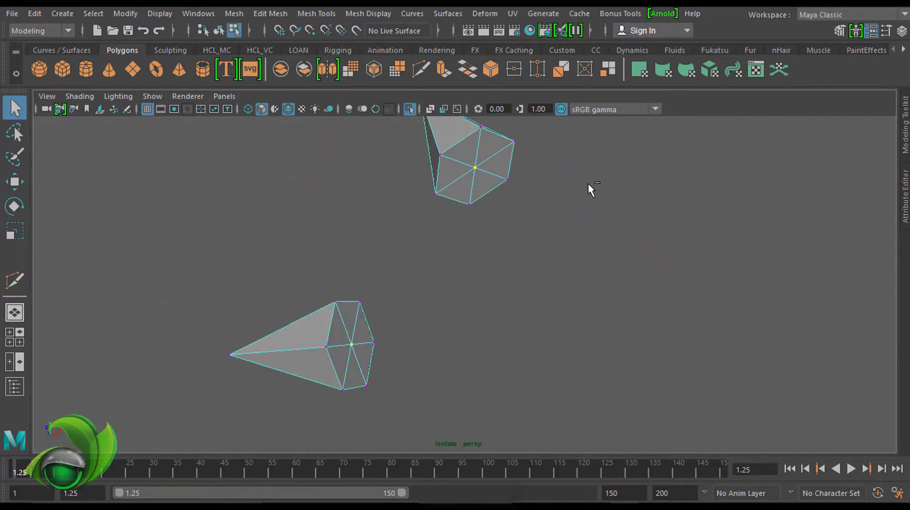
# Step: Restore the full model and isolate the ring panel with its spike
pyautogui.click(410, 108)
pyautogui.scroll(-3, 630, 257)
pyautogui.moveTo(630, 258)
pyautogui.keyDown('alt'); pyautogui.mouseDown()
pyautogui.moveTo(539, 300)
pyautogui.moveTo(691, 304)
pyautogui.moveTo(549, 240)
pyautogui.moveTo(569, 190)
pyautogui.moveTo(571, 247)
pyautogui.mouseUp(); pyautogui.keyUp('alt')
pyautogui.scroll(3, 539, 301)
pyautogui.click(519, 239)
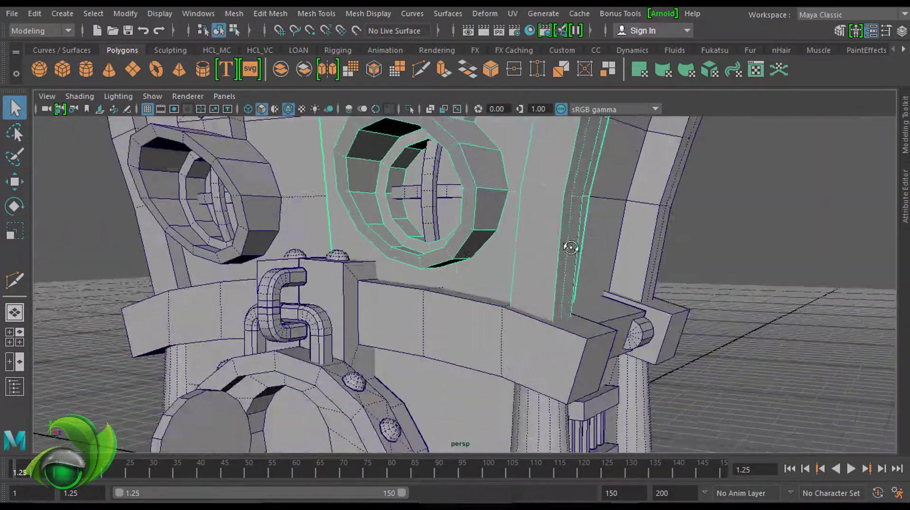
pyautogui.click(410, 108)
pyautogui.keyDown('alt'); pyautogui.moveTo(500, 305); pyautogui.dragTo(541, 300); pyautogui.keyUp('alt')
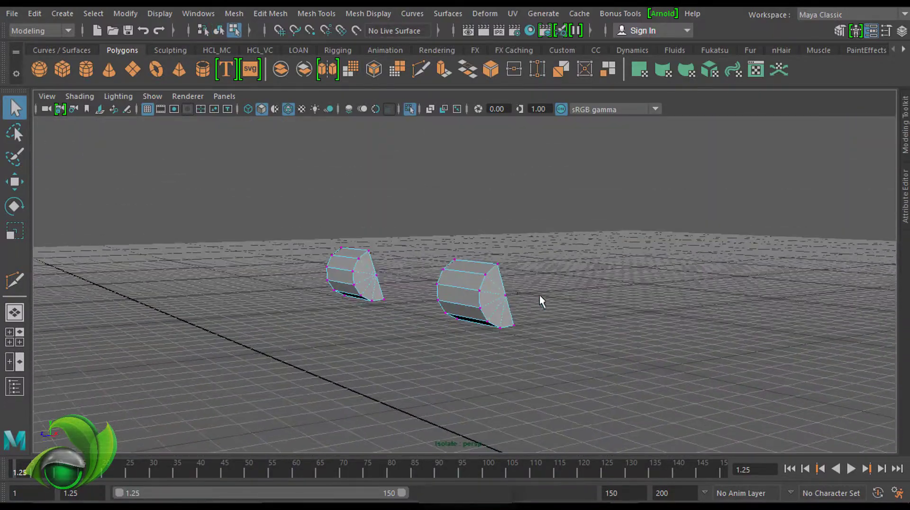
pyautogui.keyDown('alt'); pyautogui.moveTo(616, 198); pyautogui.dragTo(549, 190); pyautogui.keyUp('alt')
# Step: Bring back the full model and isolate the two small octagonal blocks
pyautogui.hotkey('ctrl', '1')
pyautogui.moveTo(425, 179)
pyautogui.keyDown('alt'); pyautogui.mouseDown()
pyautogui.moveTo(597, 224)
pyautogui.moveTo(716, 209)
pyautogui.moveTo(533, 261)
pyautogui.moveTo(633, 271)
pyautogui.moveTo(508, 248)
pyautogui.moveTo(590, 203)
pyautogui.moveTo(434, 120)
pyautogui.moveTo(562, 203)
pyautogui.moveTo(442, 113)
pyautogui.mouseUp(); pyautogui.keyUp('alt')
pyautogui.click(409, 109)
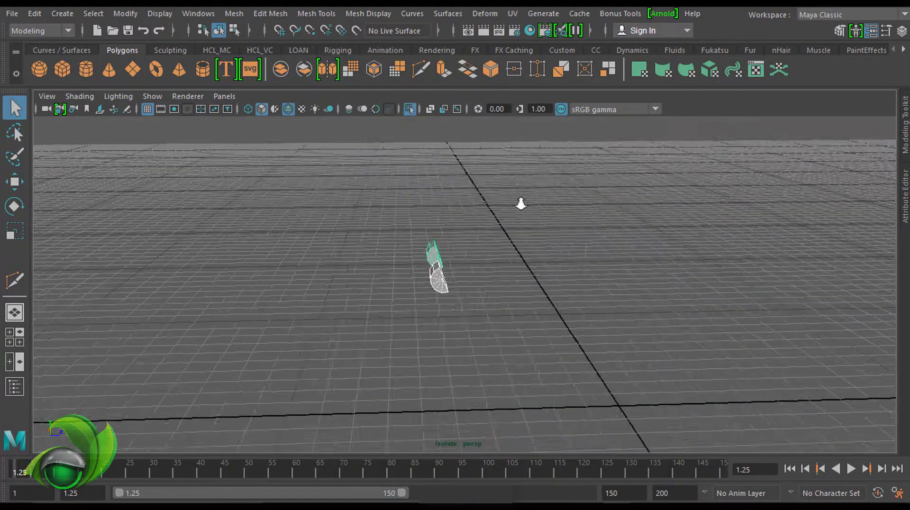
pyautogui.moveTo(520, 203)
pyautogui.keyDown('alt'); pyautogui.mouseDown()
pyautogui.moveTo(425, 280)
pyautogui.moveTo(539, 197)
pyautogui.mouseUp(); pyautogui.keyUp('alt')
# Step: Show the whole model again and select the grill frame piece on the barred window
pyautogui.hotkey('ctrl', '1')
pyautogui.moveTo(652, 158)
pyautogui.keyDown('alt'); pyautogui.mouseDown()
pyautogui.moveTo(431, 179)
pyautogui.moveTo(564, 233)
pyautogui.moveTo(242, 366)
pyautogui.mouseUp(); pyautogui.keyUp('alt')
pyautogui.scroll(3, 432, 275)
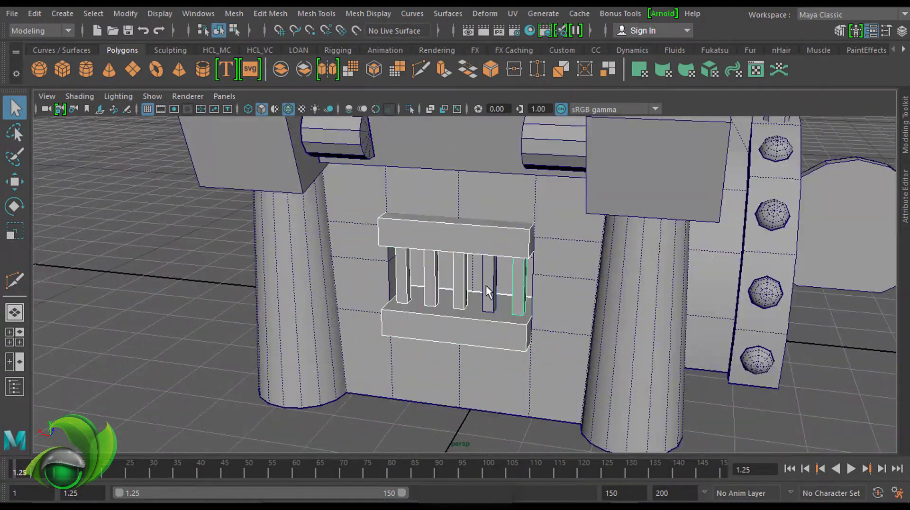
pyautogui.scroll(-5, 489, 292)
pyautogui.click(451, 314)
pyautogui.moveTo(451, 315)
pyautogui.keyDown('alt'); pyautogui.mouseDown()
pyautogui.moveTo(474, 209)
pyautogui.moveTo(496, 251)
pyautogui.moveTo(553, 155)
pyautogui.mouseUp(); pyautogui.keyUp('alt')
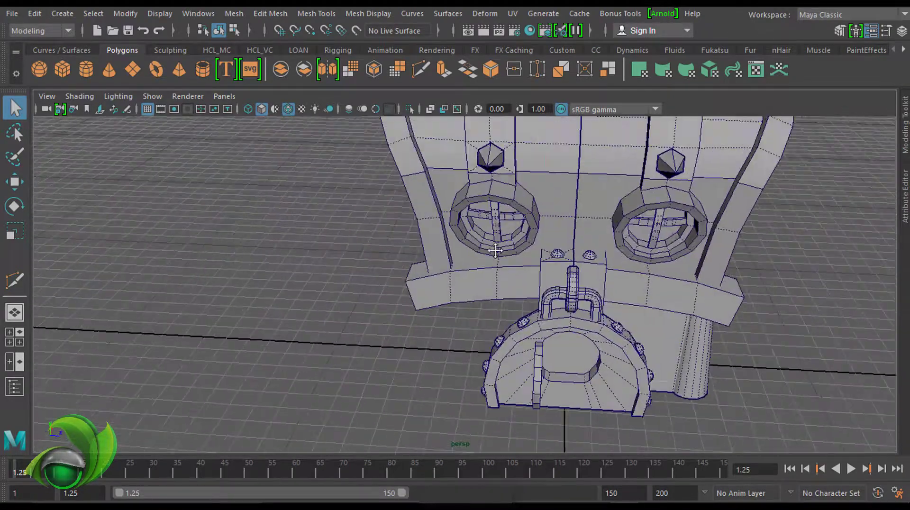
pyautogui.scroll(3, 553, 155)
# Step: Isolate the port panel and delete the selected edge
pyautogui.press('F8')
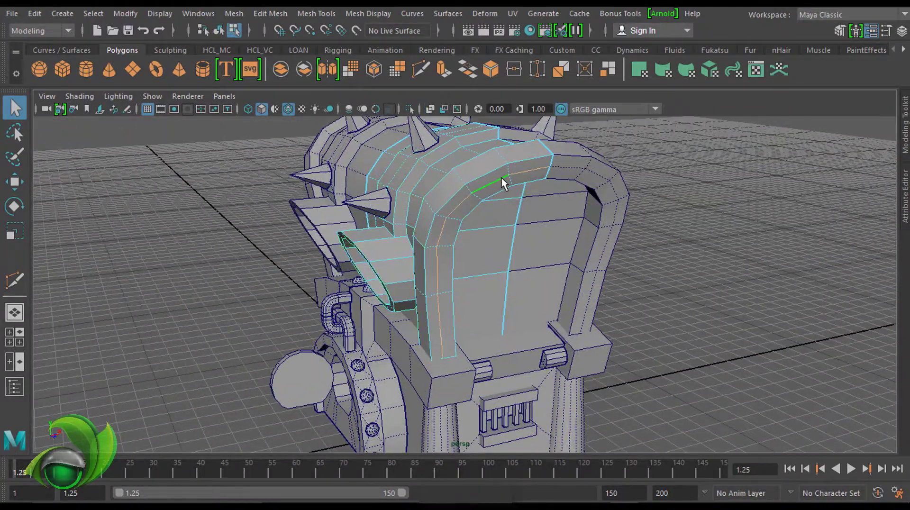
pyautogui.keyDown('shift'); pyautogui.moveTo(502, 177); pyautogui.dragTo(514, 183, button='right'); pyautogui.keyUp('shift')
pyautogui.moveTo(513, 183)
pyautogui.keyDown('alt'); pyautogui.mouseDown()
pyautogui.moveTo(504, 218)
pyautogui.moveTo(467, 226)
pyautogui.moveTo(565, 207)
pyautogui.mouseUp(); pyautogui.keyUp('alt')
pyautogui.press('F8')
pyautogui.click(410, 109)
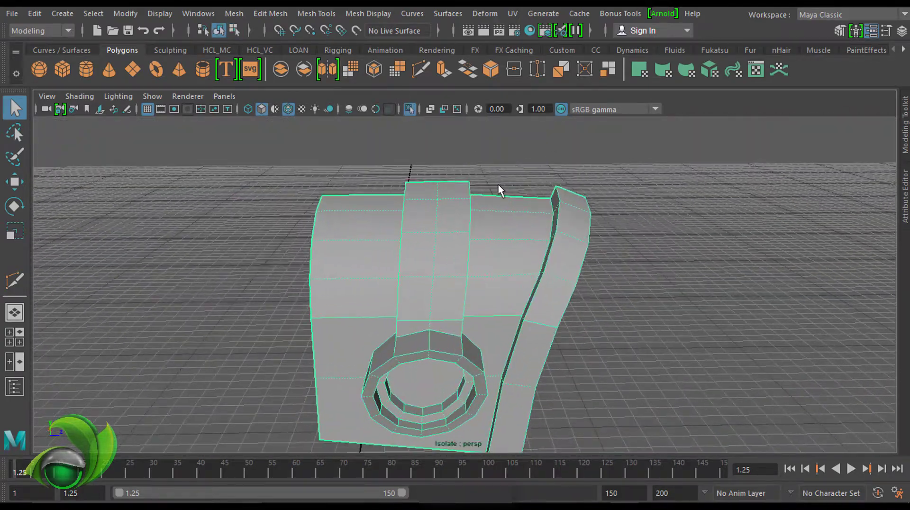
pyautogui.press('F8')
pyautogui.moveTo(498, 190)
pyautogui.keyDown('alt'); pyautogui.mouseDown()
pyautogui.moveTo(488, 230)
pyautogui.moveTo(439, 260)
pyautogui.moveTo(578, 161)
pyautogui.mouseUp(); pyautogui.keyUp('alt')
pyautogui.keyDown('shift'); pyautogui.moveTo(480, 225); pyautogui.dragTo(428, 244, button='right'); pyautogui.keyUp('shift')
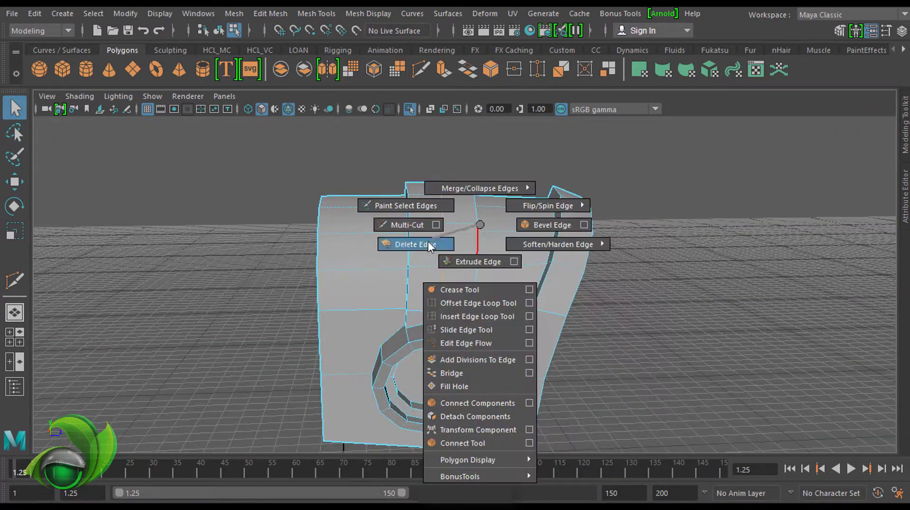
pyautogui.moveTo(479, 255)
pyautogui.keyDown('alt'); pyautogui.mouseDown()
pyautogui.moveTo(537, 222)
pyautogui.moveTo(423, 292)
pyautogui.mouseUp(); pyautogui.keyUp('alt')
# Step: Complete the Multi-Cut across the port ring, then return to plain selection
pyautogui.moveTo(451, 330)
pyautogui.keyDown('alt'); pyautogui.mouseDown()
pyautogui.moveTo(593, 245)
pyautogui.moveTo(553, 246)
pyautogui.moveTo(436, 325)
pyautogui.moveTo(400, 232)
pyautogui.moveTo(520, 336)
pyautogui.moveTo(668, 197)
pyautogui.moveTo(524, 280)
pyautogui.moveTo(607, 246)
pyautogui.mouseUp(); pyautogui.keyUp('alt')
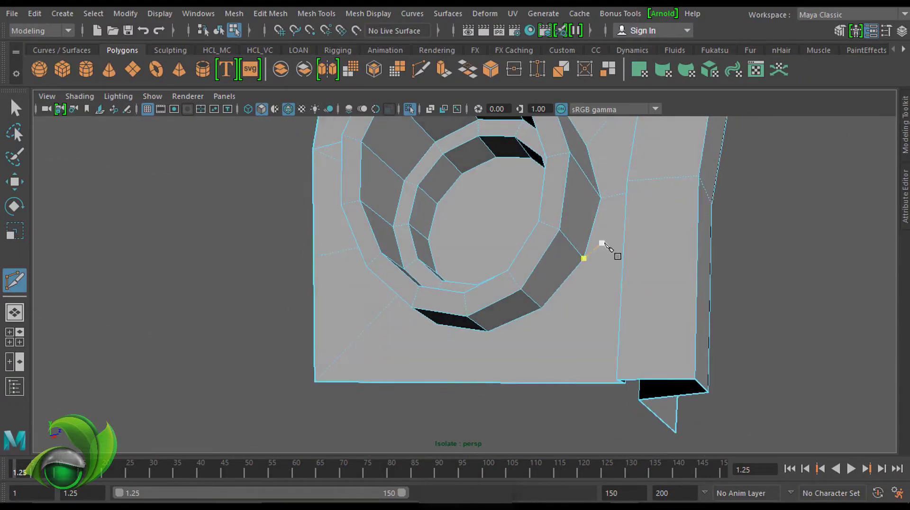
pyautogui.keyDown('alt'); pyautogui.moveTo(596, 324); pyautogui.dragTo(684, 288); pyautogui.keyUp('alt')
pyautogui.moveTo(618, 315)
pyautogui.keyDown('alt'); pyautogui.mouseDown()
pyautogui.moveTo(478, 272)
pyautogui.moveTo(374, 307)
pyautogui.mouseUp(); pyautogui.keyUp('alt')
pyautogui.moveTo(564, 304)
pyautogui.keyDown('alt'); pyautogui.mouseDown()
pyautogui.moveTo(701, 274)
pyautogui.moveTo(664, 284)
pyautogui.moveTo(615, 274)
pyautogui.moveTo(413, 179)
pyautogui.mouseUp(); pyautogui.keyUp('alt')
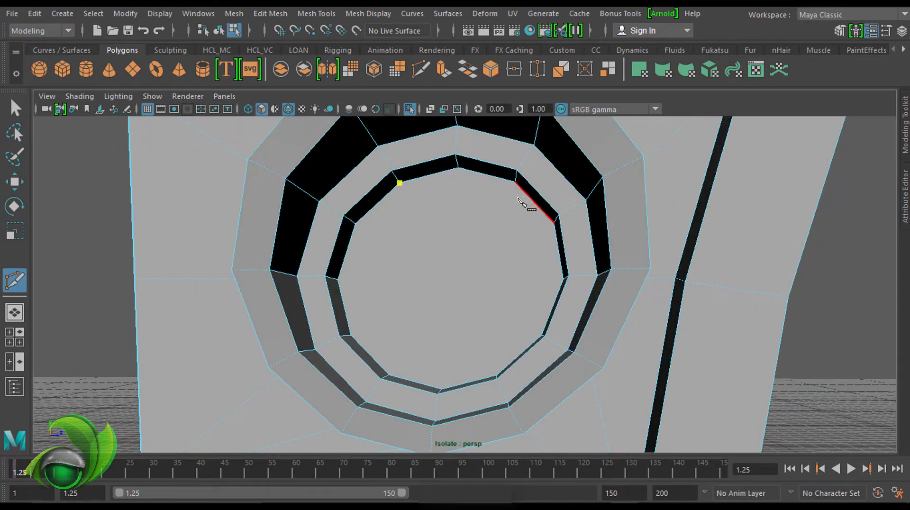
pyautogui.moveTo(559, 252)
pyautogui.keyDown('alt'); pyautogui.mouseDown()
pyautogui.moveTo(547, 209)
pyautogui.moveTo(507, 303)
pyautogui.mouseUp(); pyautogui.keyUp('alt')
pyautogui.press('Return')
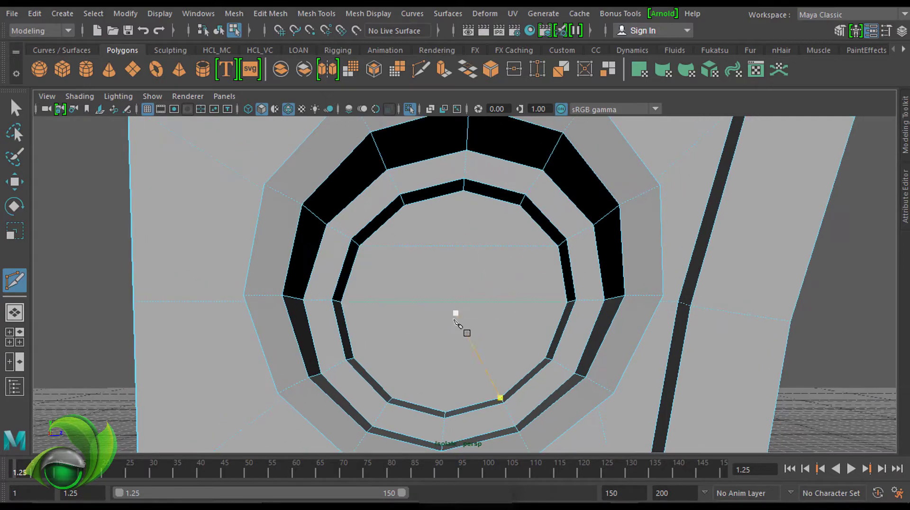
pyautogui.moveTo(456, 324)
pyautogui.keyDown('alt'); pyautogui.mouseDown()
pyautogui.moveTo(400, 236)
pyautogui.moveTo(457, 264)
pyautogui.moveTo(559, 242)
pyautogui.mouseUp(); pyautogui.keyUp('alt')
pyautogui.press('Return')
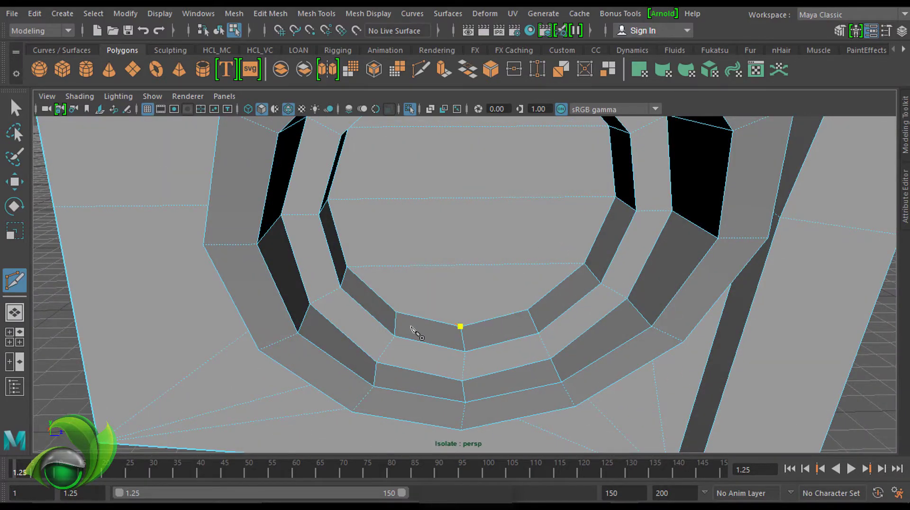
pyautogui.moveTo(425, 306)
pyautogui.keyDown('alt'); pyautogui.mouseDown()
pyautogui.moveTo(559, 335)
pyautogui.moveTo(569, 199)
pyautogui.moveTo(443, 332)
pyautogui.mouseUp(); pyautogui.keyUp('alt')
pyautogui.press('q')
# Step: Exit isolation to the full model and delete the part's construction history
pyautogui.moveTo(470, 271)
pyautogui.keyDown('alt'); pyautogui.mouseDown(button='right')
pyautogui.moveTo(407, 319)
pyautogui.moveTo(420, 140)
pyautogui.mouseUp(button='right'); pyautogui.keyUp('alt')
pyautogui.moveTo(420, 140)
pyautogui.keyDown('alt'); pyautogui.mouseDown()
pyautogui.moveTo(600, 293)
pyautogui.moveTo(569, 217)
pyautogui.moveTo(805, 207)
pyautogui.moveTo(653, 246)
pyautogui.mouseUp(); pyautogui.keyUp('alt')
pyautogui.moveTo(544, 252)
pyautogui.keyDown('alt'); pyautogui.mouseDown()
pyautogui.moveTo(502, 230)
pyautogui.moveTo(501, 205)
pyautogui.moveTo(449, 235)
pyautogui.mouseUp(); pyautogui.keyUp('alt')
pyautogui.hotkey('ctrl', '1')
pyautogui.click(35, 13)
pyautogui.click(276, 183)
pyautogui.keyDown('alt'); pyautogui.moveTo(448, 235); pyautogui.dragTo(508, 201, button='right'); pyautogui.keyUp('alt')
pyautogui.moveTo(507, 201)
pyautogui.keyDown('alt'); pyautogui.mouseDown()
pyautogui.moveTo(445, 204)
pyautogui.moveTo(456, 196)
pyautogui.mouseUp(); pyautogui.keyUp('alt')
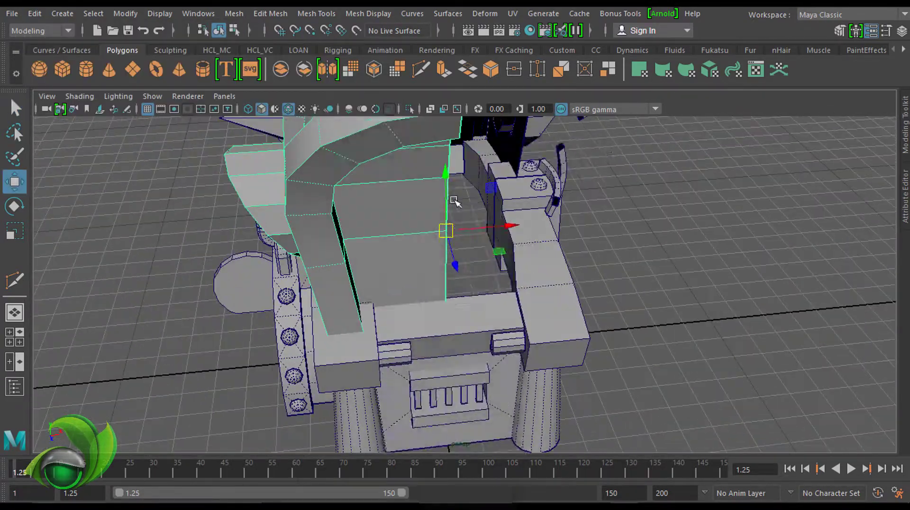
pyautogui.click(35, 13)
# Step: Open the Channel Box and apply Soften/Harden Edge shading to the banded housing
pyautogui.press('Escape')
pyautogui.hotkey('ctrl', 'shift', 'a')
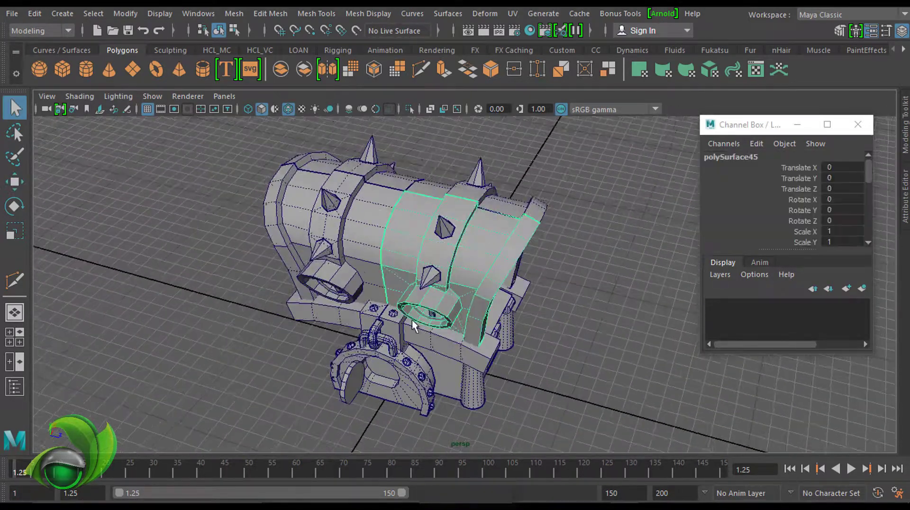
pyautogui.keyDown('shift'); pyautogui.moveTo(504, 145); pyautogui.dragTo(550, 169, button='right'); pyautogui.keyUp('shift')
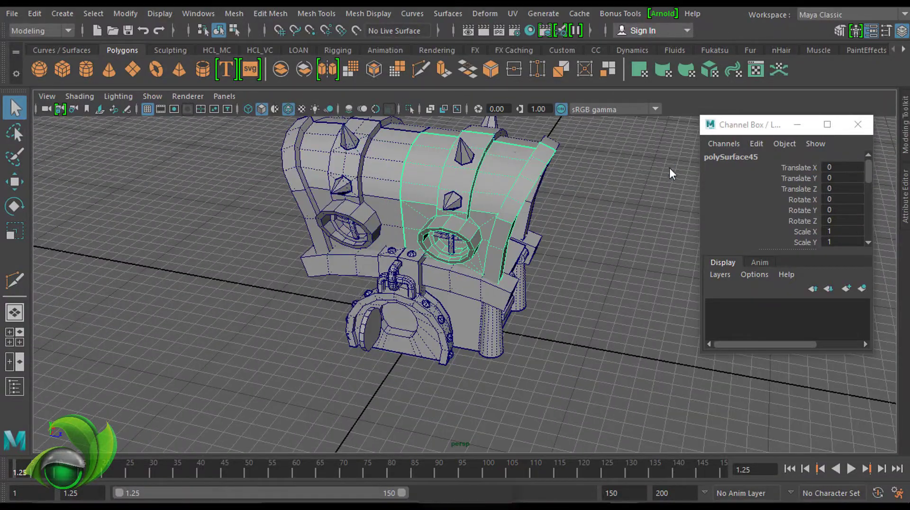
pyautogui.click(301, 351)
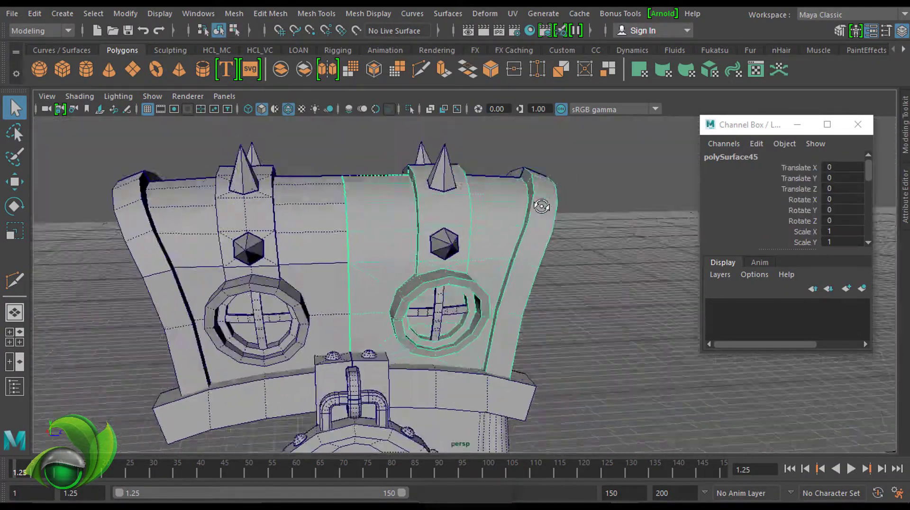
pyautogui.keyDown('alt'); pyautogui.moveTo(504, 228); pyautogui.dragTo(576, 247); pyautogui.keyUp('alt')
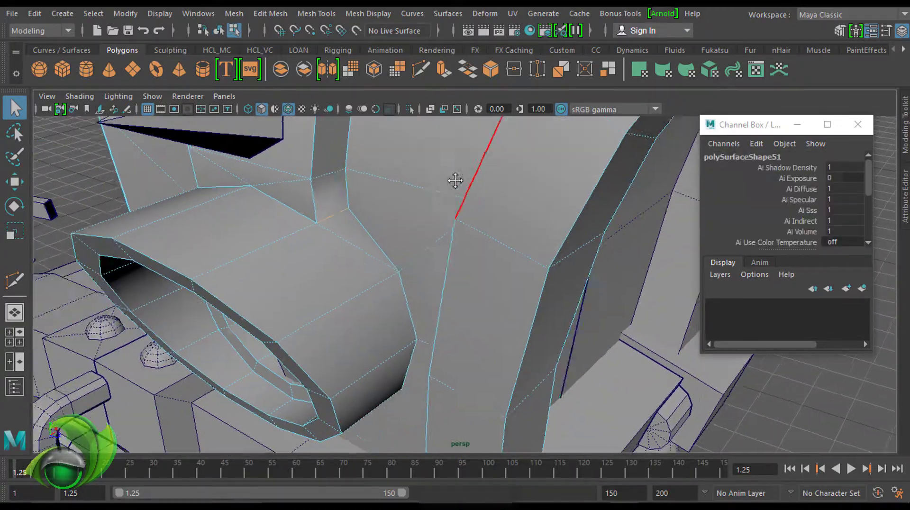
pyautogui.keyDown('shift'); pyautogui.moveTo(438, 177); pyautogui.dragTo(479, 198, button='right'); pyautogui.keyUp('shift')
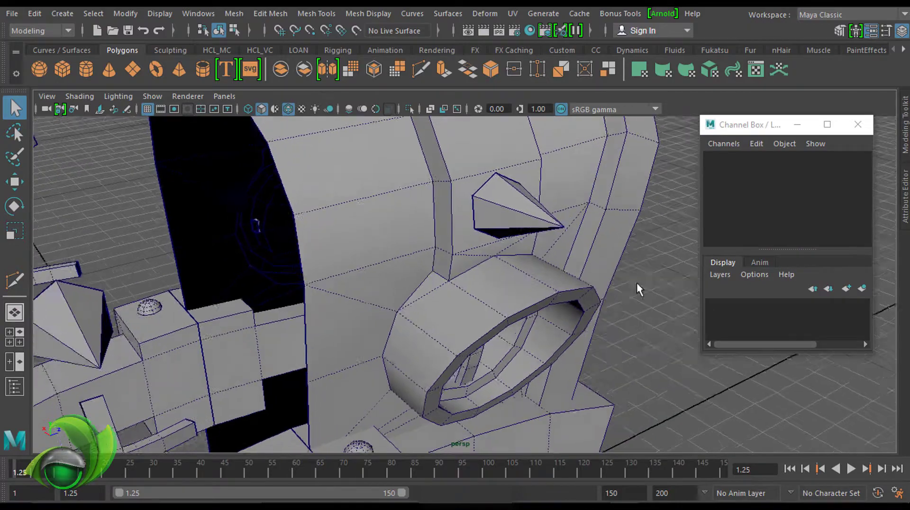
pyautogui.moveTo(528, 224)
pyautogui.keyDown('alt'); pyautogui.mouseDown()
pyautogui.moveTo(498, 229)
pyautogui.moveTo(424, 171)
pyautogui.moveTo(513, 199)
pyautogui.mouseUp(); pyautogui.keyUp('alt')
# Step: Duplicate the band piece polySurface49 with Edit > Duplicate
pyautogui.click(494, 218)
pyautogui.press('w')
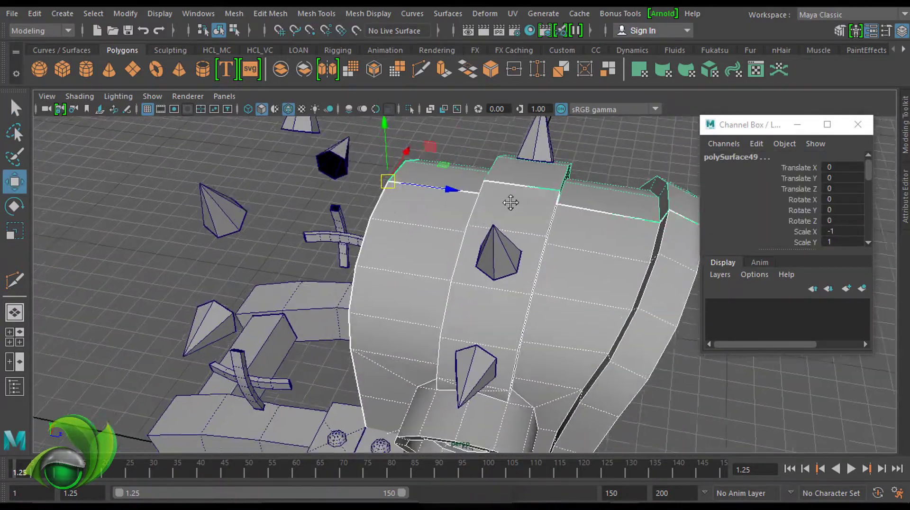
pyautogui.click(35, 13)
pyautogui.click(76, 205)
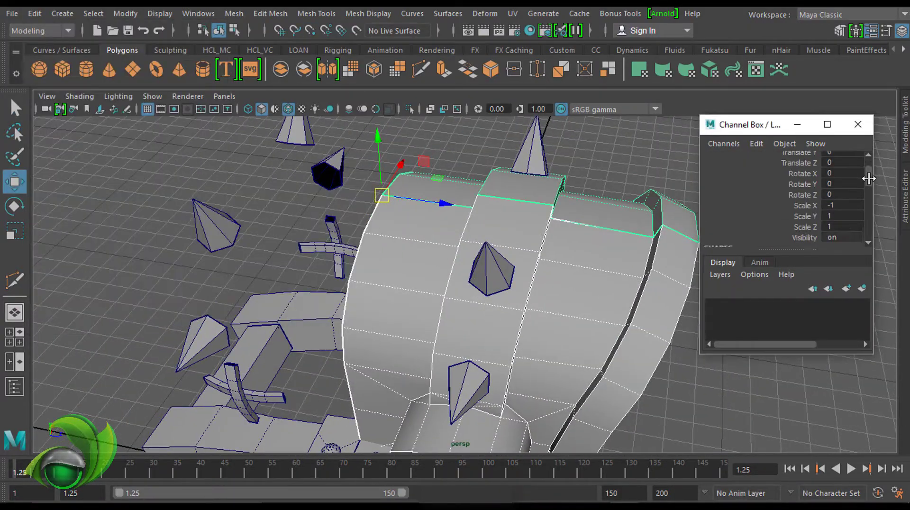
pyautogui.keyDown('alt'); pyautogui.moveTo(522, 200); pyautogui.dragTo(386, 193); pyautogui.keyUp('alt')
pyautogui.press('q')
# Step: Combine the grill pieces into one object and clear its history
pyautogui.click(571, 178)
pyautogui.keyDown('alt'); pyautogui.moveTo(571, 179); pyautogui.dragTo(580, 223); pyautogui.keyUp('alt')
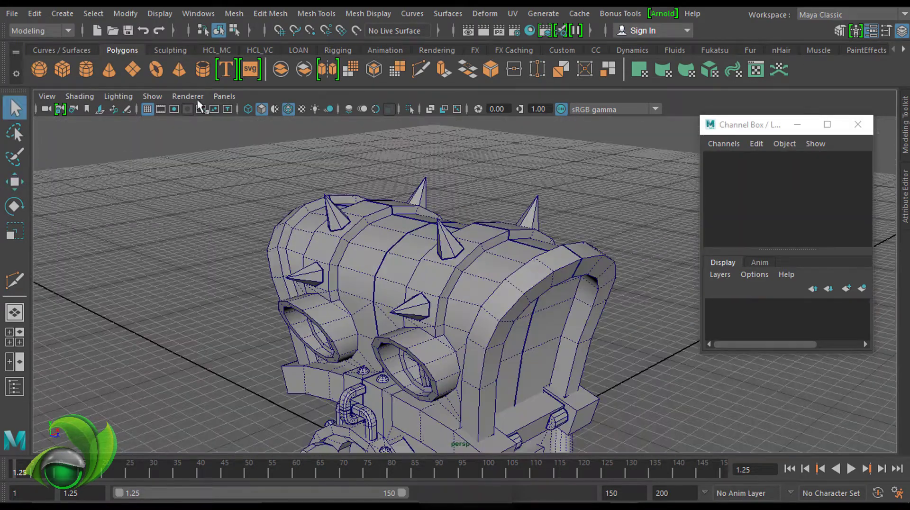
pyautogui.click(524, 403)
pyautogui.keyDown('alt'); pyautogui.moveTo(524, 403); pyautogui.dragTo(535, 274); pyautogui.keyUp('alt')
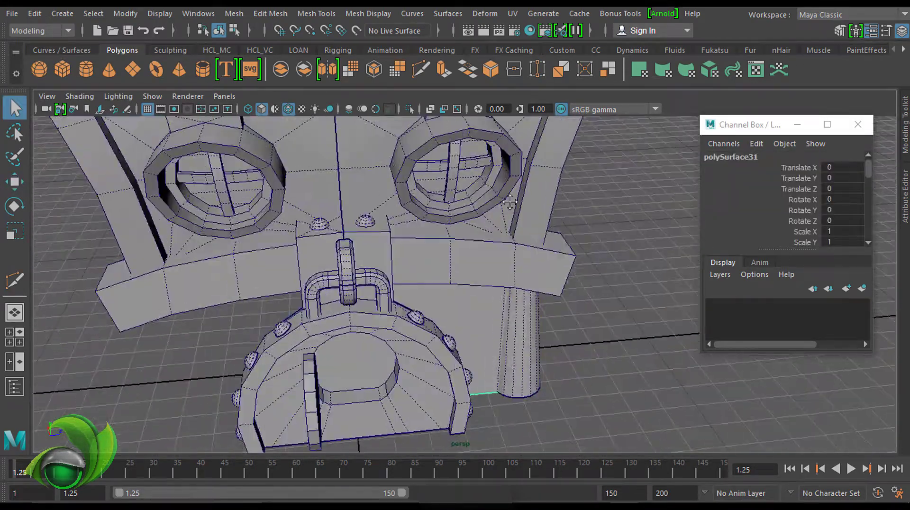
pyautogui.keyDown('alt'); pyautogui.moveTo(636, 281); pyautogui.dragTo(536, 129); pyautogui.keyUp('alt')
pyautogui.keyDown('shift'); pyautogui.moveTo(538, 137); pyautogui.dragTo(555, 252, button='right'); pyautogui.keyUp('shift')
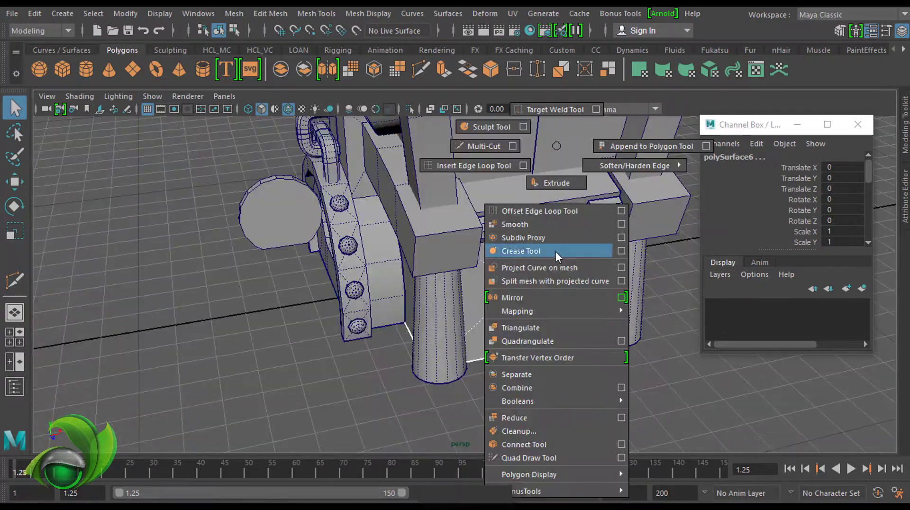
pyautogui.click(233, 182)
pyautogui.press('w')
pyautogui.keyDown('alt'); pyautogui.moveTo(284, 237); pyautogui.dragTo(558, 296); pyautogui.keyUp('alt')
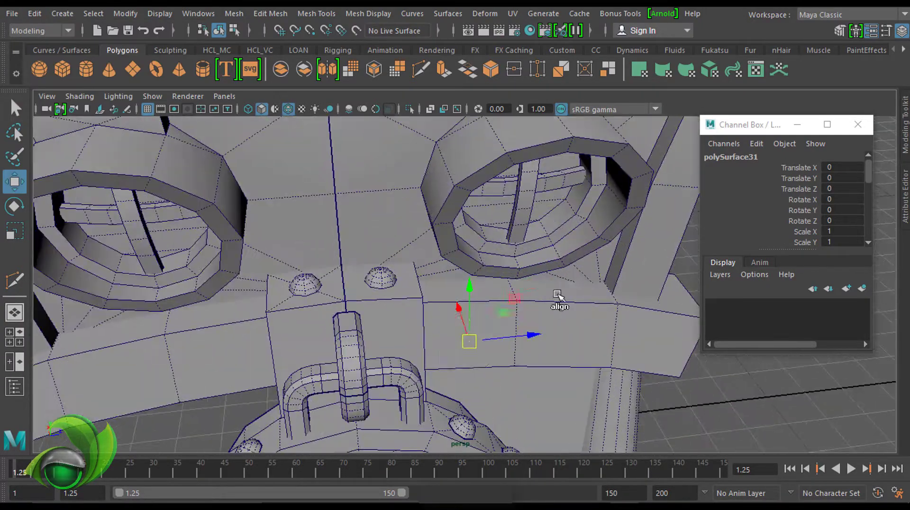
pyautogui.press('[')
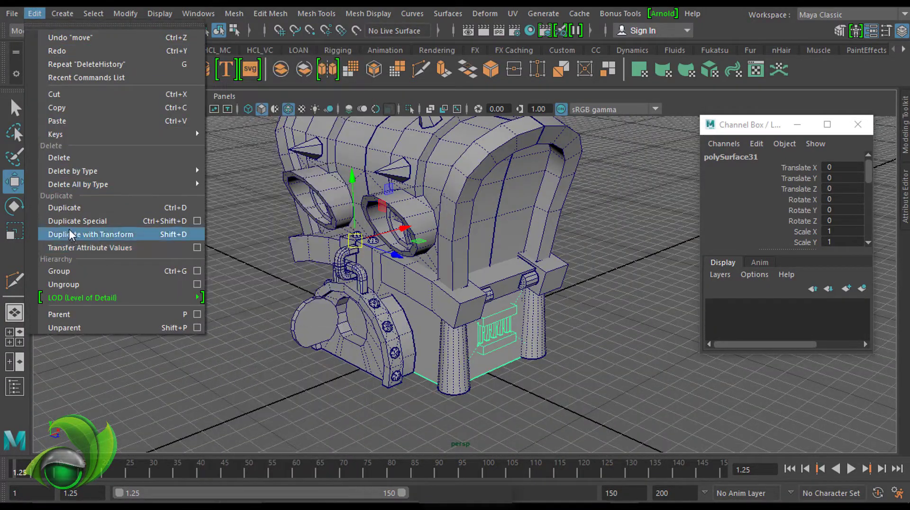
# Step: Isolate and frame the front pillar to clean up its edges, then show the whole model
pyautogui.click(70, 234)
pyautogui.keyDown('alt'); pyautogui.moveTo(284, 237); pyautogui.dragTo(504, 248, button='right'); pyautogui.keyUp('alt')
pyautogui.moveTo(664, 285)
pyautogui.keyDown('alt'); pyautogui.mouseDown()
pyautogui.moveTo(541, 363)
pyautogui.moveTo(461, 274)
pyautogui.moveTo(401, 263)
pyautogui.mouseUp(); pyautogui.keyUp('alt')
pyautogui.press('q')
pyautogui.click(461, 280)
pyautogui.press('f')
pyautogui.click(410, 109)
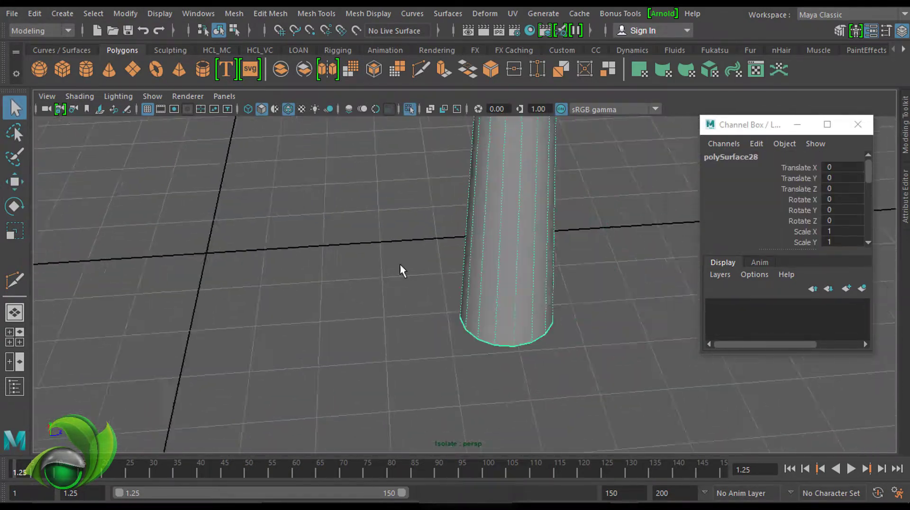
pyautogui.keyDown('alt'); pyautogui.moveTo(401, 264); pyautogui.dragTo(483, 263, button='right'); pyautogui.keyUp('alt')
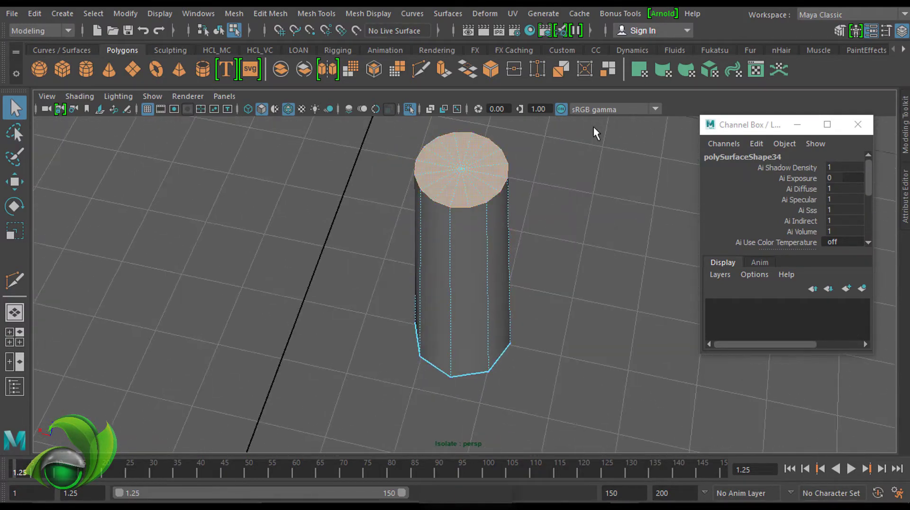
pyautogui.hotkey('ctrl', '1')
pyautogui.keyDown('alt'); pyautogui.moveTo(507, 198); pyautogui.dragTo(547, 323); pyautogui.keyUp('alt')
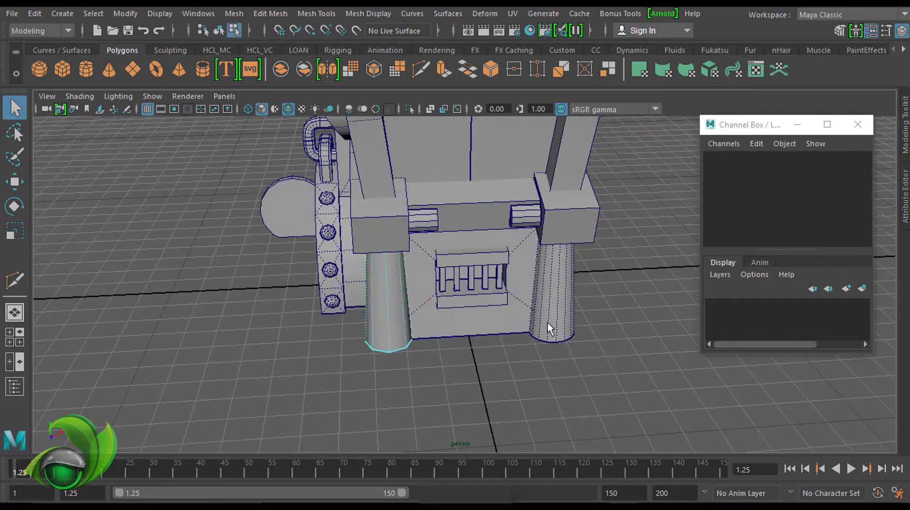
# Step: Mirror the left pillar with Duplicate Special at Scale X -1
pyautogui.click(451, 308)
pyautogui.press('w')
pyautogui.keyDown('alt'); pyautogui.moveTo(451, 308); pyautogui.dragTo(474, 249); pyautogui.keyUp('alt')
pyautogui.click(34, 13)
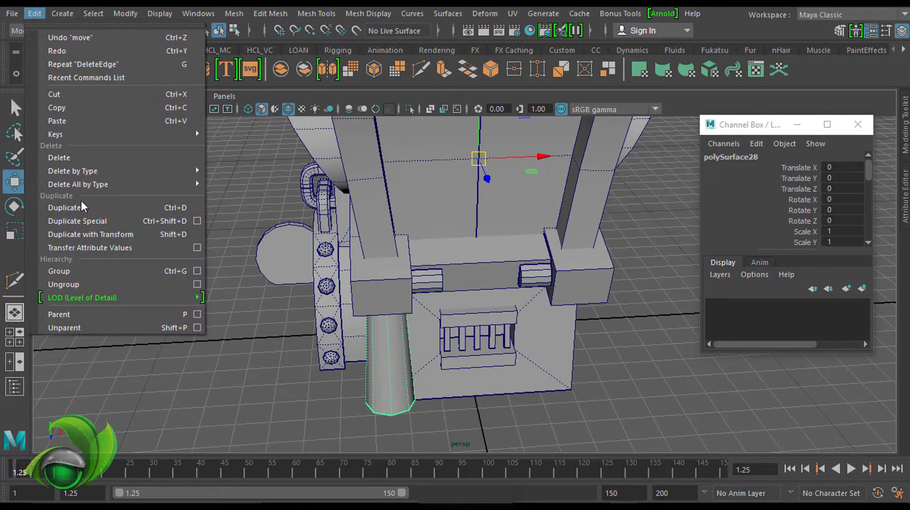
pyautogui.click(100, 221)
pyautogui.scroll(-1, 869, 181)
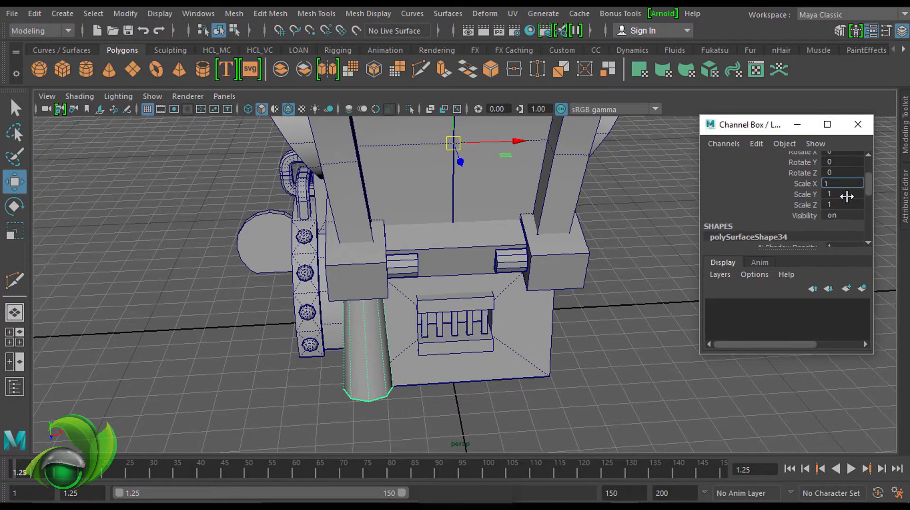
pyautogui.write('-1')
pyautogui.press('Return')
pyautogui.press('q')
# Step: Mirror the side grill with Duplicate Special at Scale Z -1
pyautogui.moveTo(458, 311)
pyautogui.keyDown('alt'); pyautogui.mouseDown()
pyautogui.moveTo(471, 170)
pyautogui.moveTo(441, 298)
pyautogui.mouseUp(); pyautogui.keyUp('alt')
pyautogui.keyDown('alt'); pyautogui.moveTo(540, 261); pyautogui.dragTo(427, 247); pyautogui.keyUp('alt')
pyautogui.click(35, 13)
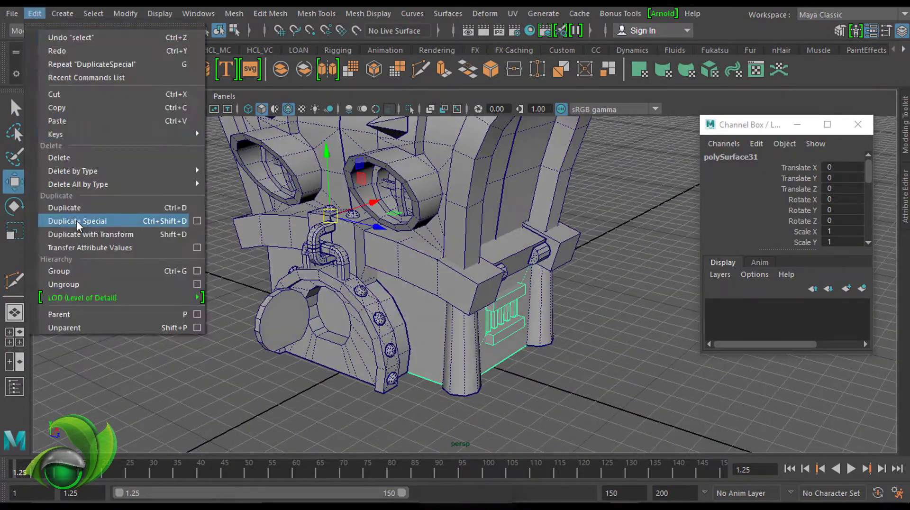
pyautogui.hotkey('ctrl', 'z')
pyautogui.moveTo(509, 242)
pyautogui.keyDown('alt'); pyautogui.mouseDown()
pyautogui.moveTo(596, 232)
pyautogui.moveTo(552, 218)
pyautogui.mouseUp(); pyautogui.keyUp('alt')
pyautogui.press('Return')
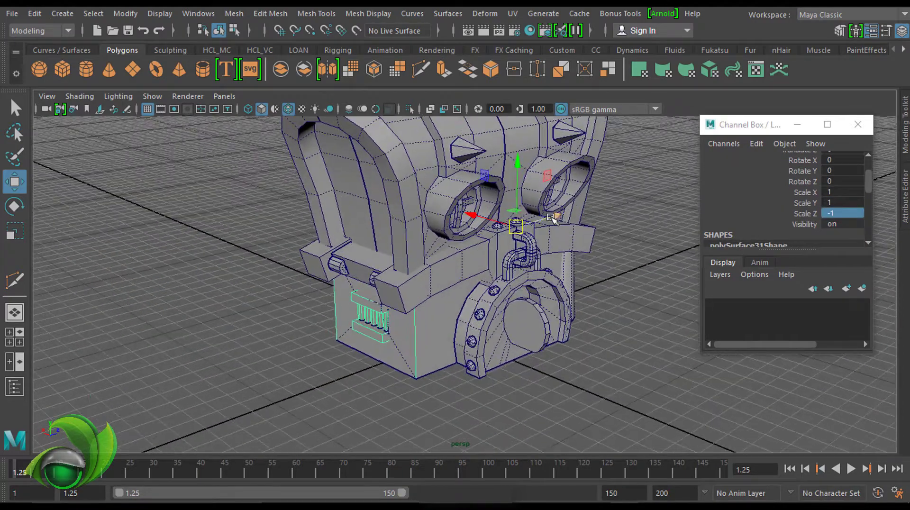
# Step: Check polySurface53 near the dome bolts, then select the box piece polySurface4
pyautogui.click(454, 233)
pyautogui.keyDown('alt'); pyautogui.moveTo(454, 232); pyautogui.dragTo(548, 300); pyautogui.keyUp('alt')
pyautogui.moveTo(548, 301)
pyautogui.keyDown('alt'); pyautogui.mouseDown(button='right')
pyautogui.moveTo(671, 355)
pyautogui.moveTo(76, 66)
pyautogui.mouseUp(button='right'); pyautogui.keyUp('alt')
pyautogui.keyDown('alt'); pyautogui.moveTo(460, 240); pyautogui.dragTo(479, 238); pyautogui.keyUp('alt')
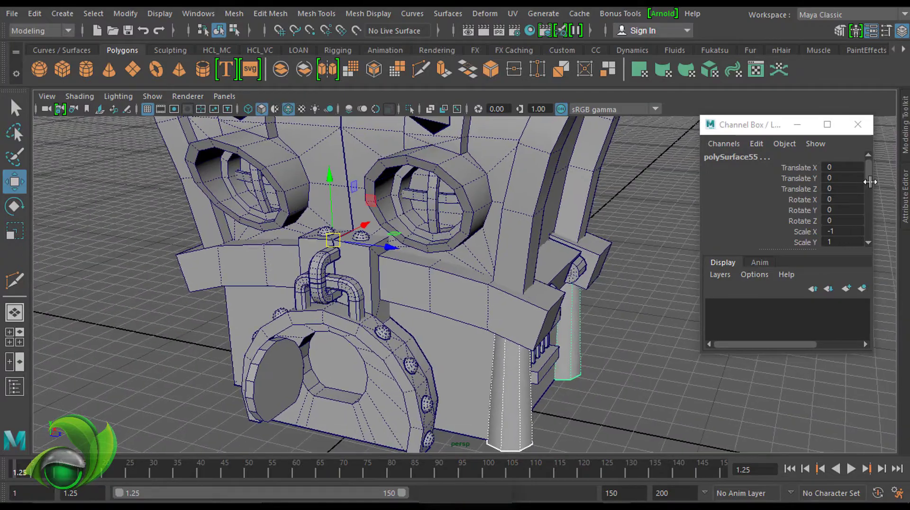
pyautogui.press('q')
pyautogui.keyDown('alt'); pyautogui.moveTo(498, 259); pyautogui.dragTo(503, 257, button='right'); pyautogui.keyUp('alt')
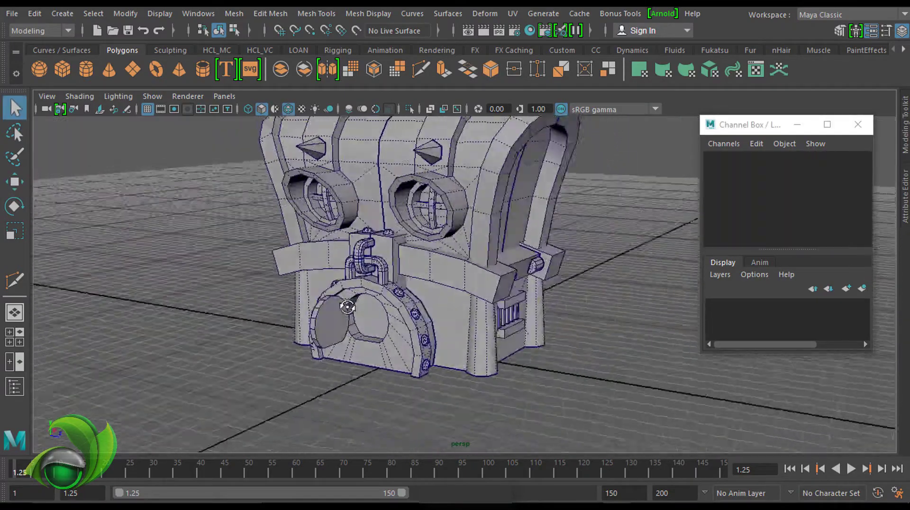
pyautogui.moveTo(502, 256)
pyautogui.keyDown('alt'); pyautogui.mouseDown()
pyautogui.moveTo(519, 248)
pyautogui.moveTo(508, 242)
pyautogui.mouseUp(); pyautogui.keyUp('alt')
pyautogui.click(519, 248)
pyautogui.scroll(5, 498, 252)
# Step: Turn on X-ray and isolate the box piece to inspect its faces
pyautogui.hotkey('alt', 'x')
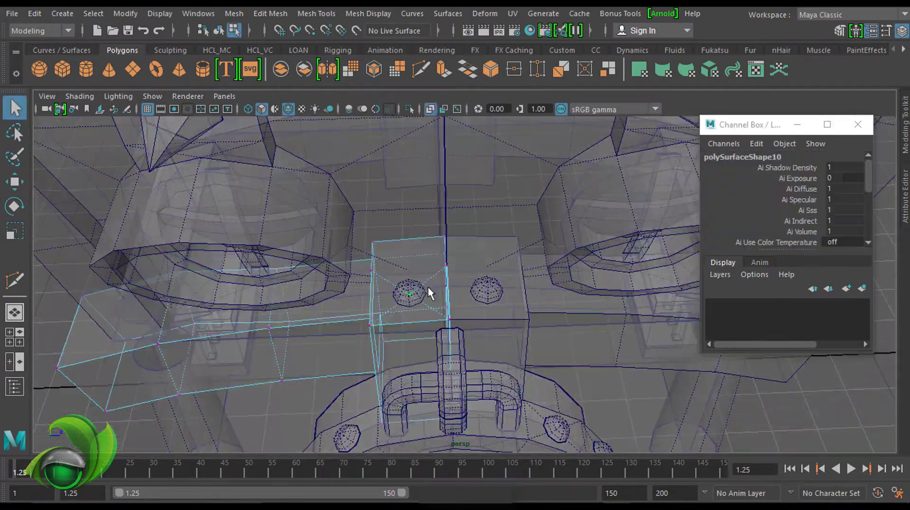
pyautogui.keyDown('alt'); pyautogui.moveTo(428, 287); pyautogui.dragTo(445, 249); pyautogui.keyUp('alt')
pyautogui.click(375, 108)
pyautogui.click(410, 109)
pyautogui.press('F11')
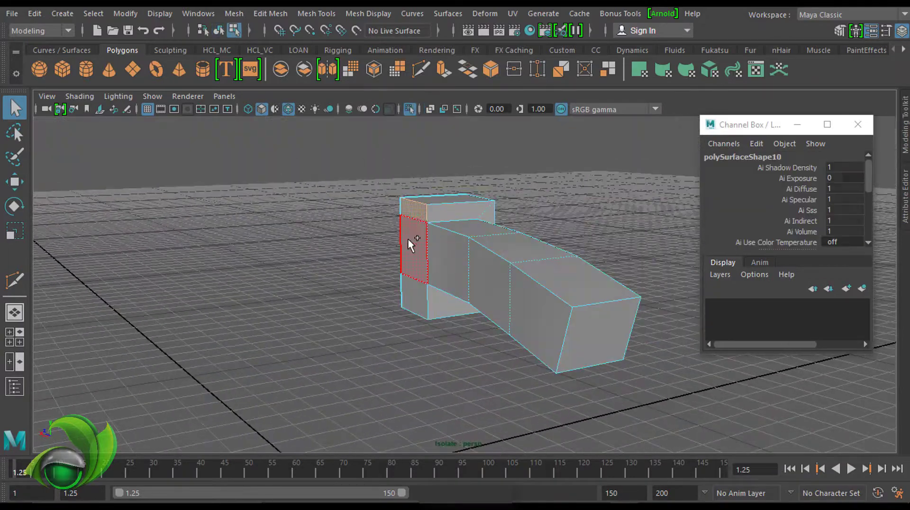
pyautogui.moveTo(591, 191)
pyautogui.keyDown('alt'); pyautogui.mouseDown()
pyautogui.moveTo(555, 220)
pyautogui.moveTo(343, 152)
pyautogui.moveTo(394, 122)
pyautogui.moveTo(620, 355)
pyautogui.mouseUp(); pyautogui.keyUp('alt')
pyautogui.click(620, 356)
pyautogui.click(410, 109)
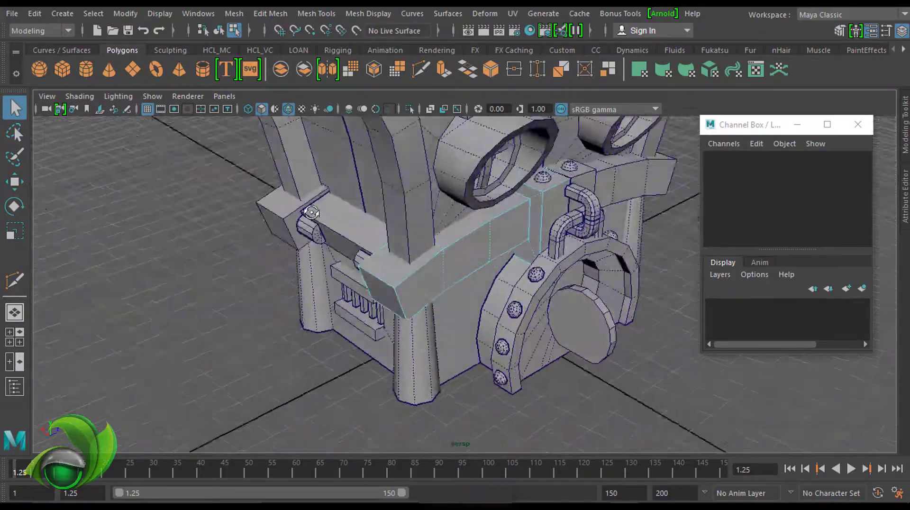
# Step: Select the box piece polySurface4 near the front chain loop in face mode
pyautogui.moveTo(312, 212)
pyautogui.keyDown('alt'); pyautogui.mouseDown()
pyautogui.moveTo(289, 223)
pyautogui.moveTo(268, 211)
pyautogui.mouseUp(); pyautogui.keyUp('alt')
pyautogui.moveTo(268, 212)
pyautogui.keyDown('alt'); pyautogui.mouseDown(button='right')
pyautogui.moveTo(487, 204)
pyautogui.moveTo(433, 271)
pyautogui.mouseUp(button='right'); pyautogui.keyUp('alt')
pyautogui.moveTo(433, 271)
pyautogui.keyDown('alt'); pyautogui.mouseDown()
pyautogui.moveTo(291, 185)
pyautogui.moveTo(347, 280)
pyautogui.moveTo(508, 299)
pyautogui.moveTo(569, 220)
pyautogui.moveTo(532, 206)
pyautogui.mouseUp(); pyautogui.keyUp('alt')
pyautogui.click(509, 300)
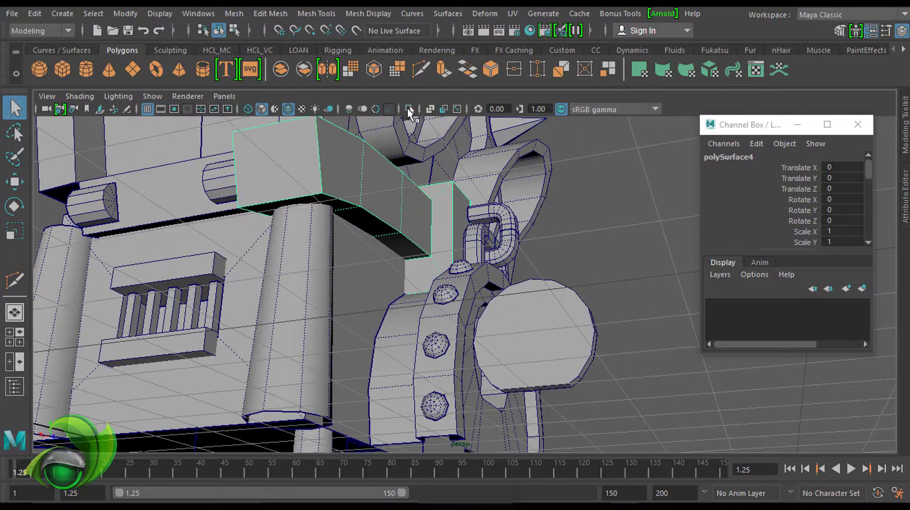
pyautogui.press('F11')
pyautogui.moveTo(409, 113)
pyautogui.keyDown('alt'); pyautogui.mouseDown()
pyautogui.moveTo(427, 254)
pyautogui.moveTo(459, 183)
pyautogui.moveTo(299, 256)
pyautogui.moveTo(440, 224)
pyautogui.moveTo(579, 321)
pyautogui.moveTo(378, 260)
pyautogui.moveTo(402, 219)
pyautogui.moveTo(464, 215)
pyautogui.moveTo(415, 191)
pyautogui.moveTo(555, 227)
pyautogui.moveTo(412, 189)
pyautogui.moveTo(504, 168)
pyautogui.mouseUp(); pyautogui.keyUp('alt')
# Step: Create a mirrored copy of the block at Scale X -1 for the opposite pillar
pyautogui.click(34, 13)
pyautogui.click(85, 225)
pyautogui.press('w')
pyautogui.write('-1')
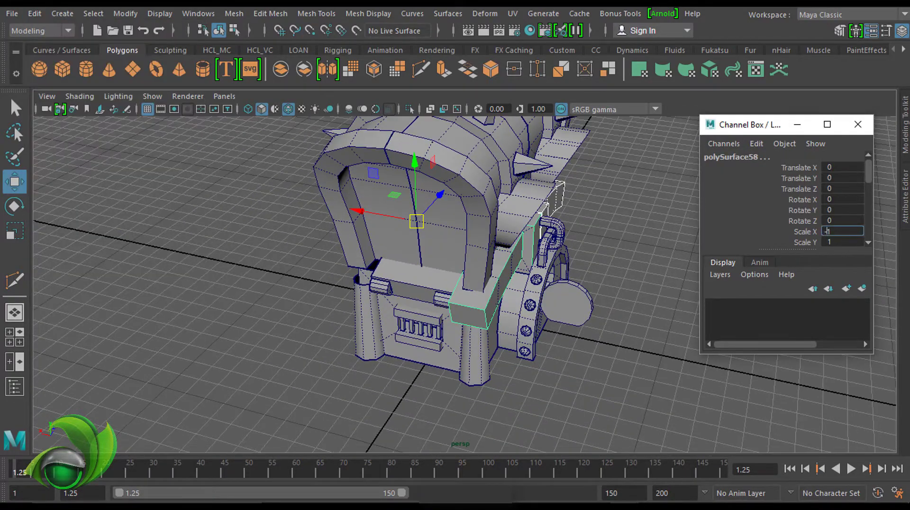
pyautogui.press('Return')
pyautogui.press('q')
pyautogui.click(554, 371)
# Step: Select the pipe piece and add the front flange to the selection
pyautogui.moveTo(553, 372)
pyautogui.keyDown('alt'); pyautogui.mouseDown()
pyautogui.moveTo(626, 207)
pyautogui.moveTo(356, 248)
pyautogui.moveTo(430, 254)
pyautogui.moveTo(471, 187)
pyautogui.mouseUp(); pyautogui.keyUp('alt')
pyautogui.click(471, 187)
pyautogui.keyDown('shift'); pyautogui.click(463, 233); pyautogui.keyUp('shift')
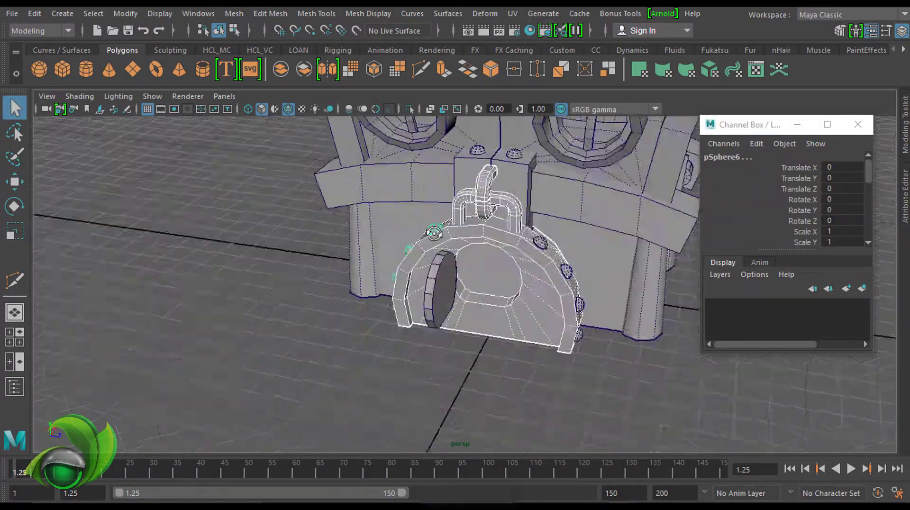
pyautogui.moveTo(463, 232)
pyautogui.keyDown('alt'); pyautogui.mouseDown()
pyautogui.moveTo(508, 288)
pyautogui.moveTo(440, 171)
pyautogui.mouseUp(); pyautogui.keyUp('alt')
pyautogui.press('w')
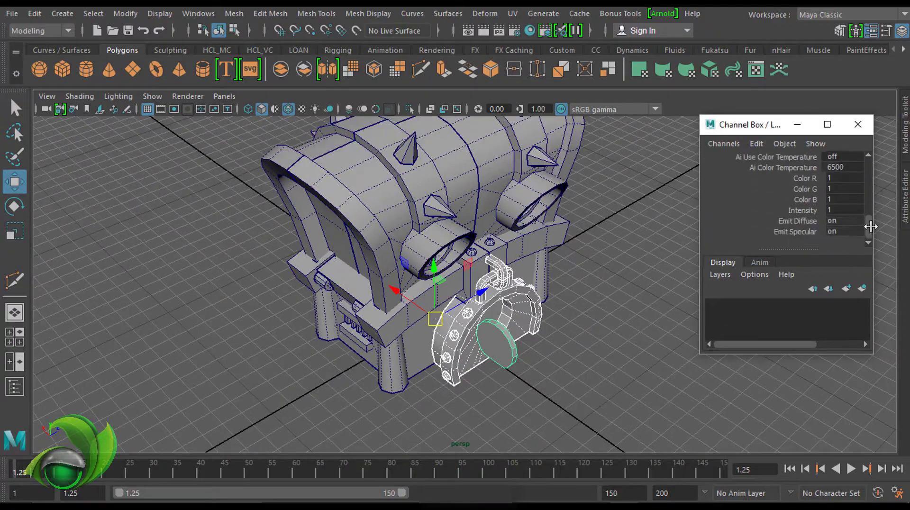
pyautogui.scroll(5, 871, 227)
pyautogui.keyDown('alt'); pyautogui.moveTo(617, 228); pyautogui.dragTo(458, 195); pyautogui.keyUp('alt')
# Step: Duplicate the front parts with Transform and mirror the copy with Scale X -1
pyautogui.click(35, 13)
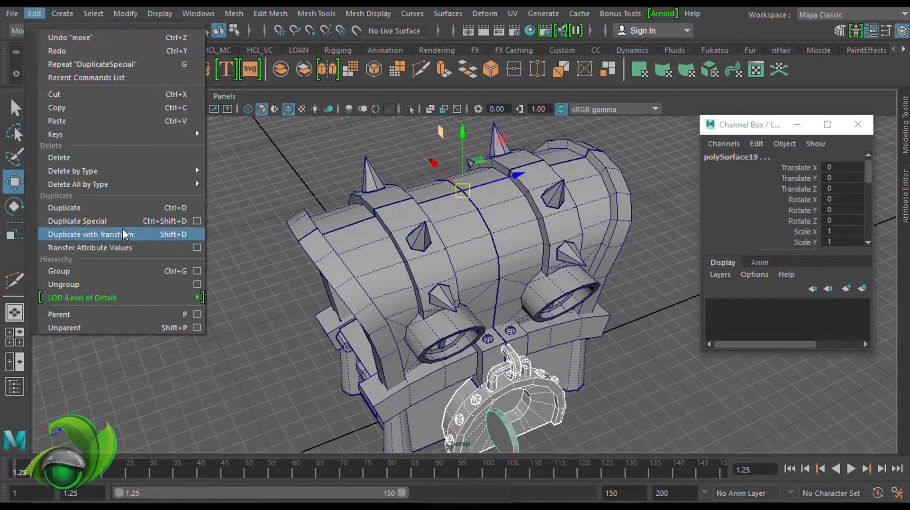
pyautogui.click(122, 234)
pyautogui.moveTo(332, 237)
pyautogui.keyDown('alt'); pyautogui.mouseDown()
pyautogui.moveTo(573, 244)
pyautogui.moveTo(604, 206)
pyautogui.moveTo(417, 260)
pyautogui.moveTo(404, 272)
pyautogui.moveTo(594, 334)
pyautogui.moveTo(313, 256)
pyautogui.moveTo(465, 264)
pyautogui.moveTo(506, 349)
pyautogui.moveTo(431, 184)
pyautogui.moveTo(484, 265)
pyautogui.moveTo(472, 185)
pyautogui.moveTo(528, 207)
pyautogui.moveTo(368, 229)
pyautogui.mouseUp(); pyautogui.keyUp('alt')
pyautogui.scroll(-2, 848, 189)
pyautogui.press('Return')
# Step: Select the round door frame, frame it and orbit to a side view of the machine
pyautogui.press('q')
pyautogui.scroll(-5, 483, 264)
pyautogui.scroll(3, 427, 218)
pyautogui.click(536, 304)
pyautogui.press('f')
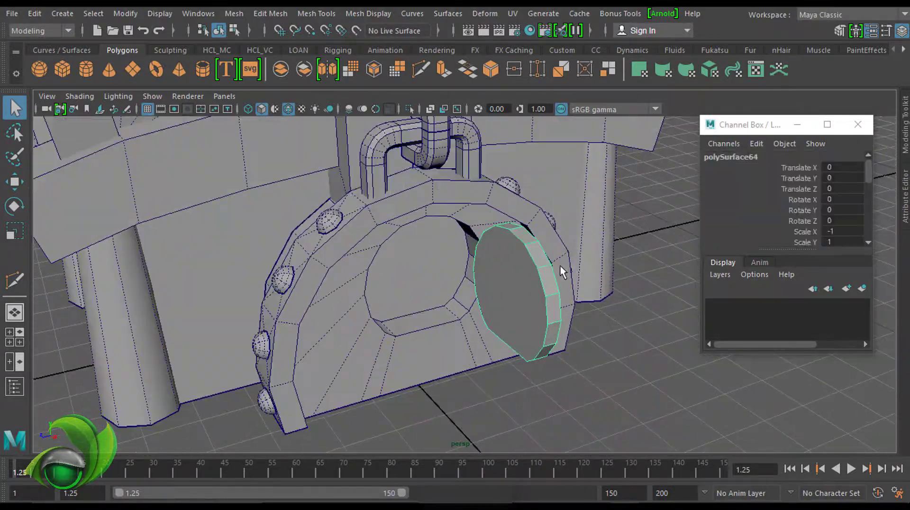
pyautogui.scroll(2, 545, 264)
pyautogui.scroll(-3, 313, 181)
pyautogui.moveTo(312, 180)
pyautogui.keyDown('alt'); pyautogui.mouseDown()
pyautogui.moveTo(559, 244)
pyautogui.moveTo(498, 263)
pyautogui.moveTo(579, 252)
pyautogui.mouseUp(); pyautogui.keyUp('alt')
# Step: Smooth the rivet sphere
pyautogui.click(498, 222)
pyautogui.keyDown('shift'); pyautogui.click(463, 281); pyautogui.keyUp('shift')
pyautogui.keyDown('shift'); pyautogui.moveTo(513, 145); pyautogui.dragTo(511, 222, button='right'); pyautogui.keyUp('shift')
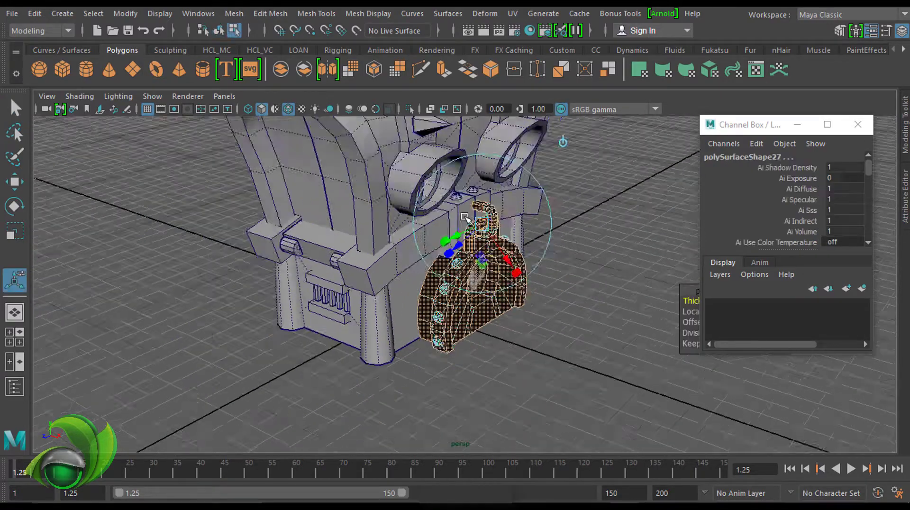
pyautogui.keyDown('alt'); pyautogui.moveTo(510, 222); pyautogui.dragTo(590, 209); pyautogui.keyUp('alt')
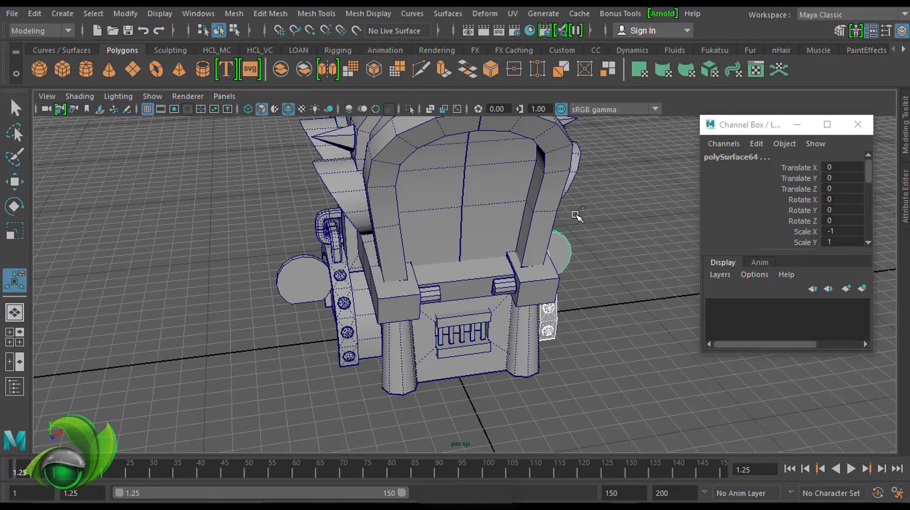
# Step: Select the small hook pipe pieces and combine them into one mesh
pyautogui.keyDown('alt'); pyautogui.moveTo(609, 207); pyautogui.dragTo(561, 251); pyautogui.keyUp('alt')
pyautogui.scroll(3, 561, 252)
pyautogui.click(519, 210)
pyautogui.scroll(3, 539, 248)
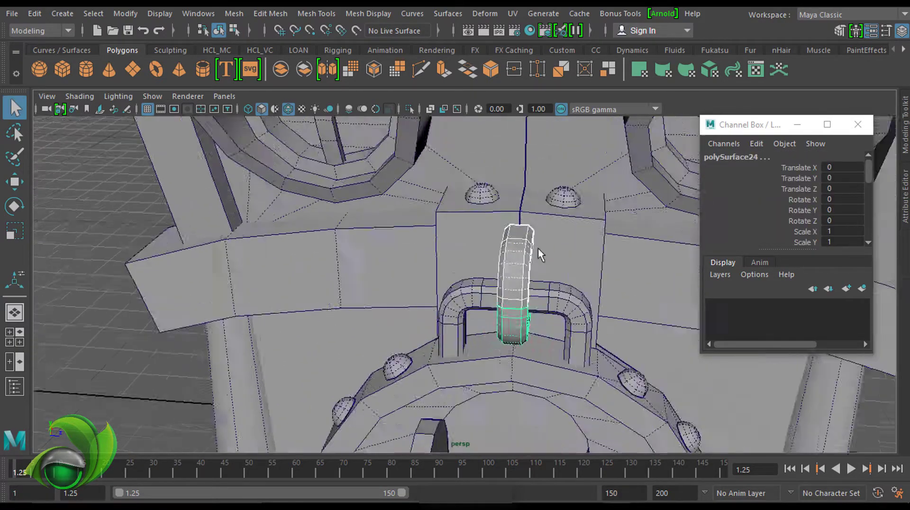
pyautogui.keyDown('shift'); pyautogui.moveTo(387, 146); pyautogui.dragTo(385, 209, button='right'); pyautogui.keyUp('shift')
pyautogui.keyDown('shift'); pyautogui.moveTo(362, 393); pyautogui.dragTo(362, 393, button='right'); pyautogui.keyUp('shift')
# Step: Add the left vertical pipe and combine all the hook pipes into one mesh
pyautogui.keyDown('shift'); pyautogui.moveTo(386, 169); pyautogui.dragTo(451, 152, button='right'); pyautogui.keyUp('shift')
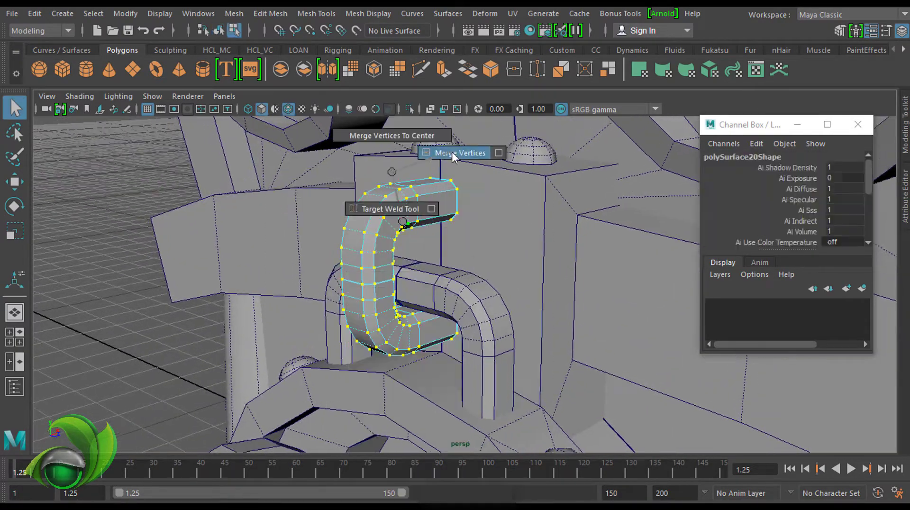
pyautogui.keyDown('alt'); pyautogui.moveTo(466, 186); pyautogui.dragTo(546, 212); pyautogui.keyUp('alt')
pyautogui.keyDown('shift'); pyautogui.click(396, 214); pyautogui.keyUp('shift')
pyautogui.keyDown('shift'); pyautogui.moveTo(492, 146); pyautogui.dragTo(492, 187, button='right'); pyautogui.keyUp('shift')
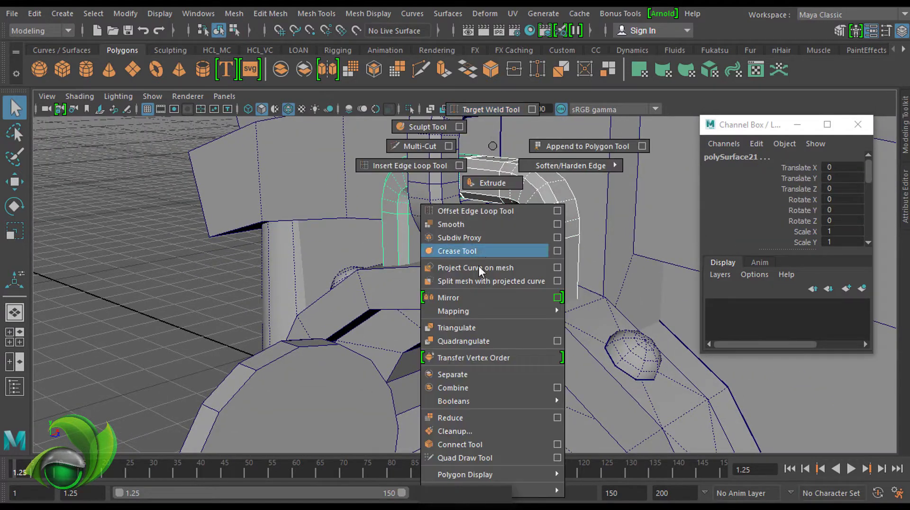
pyautogui.keyDown('shift'); pyautogui.moveTo(479, 266); pyautogui.dragTo(453, 388, button='right'); pyautogui.keyUp('shift')
pyautogui.keyDown('alt'); pyautogui.moveTo(536, 240); pyautogui.dragTo(376, 168); pyautogui.keyUp('alt')
pyautogui.keyDown('shift'); pyautogui.moveTo(514, 199); pyautogui.dragTo(513, 234, button='right'); pyautogui.keyUp('shift')
pyautogui.moveTo(512, 234)
pyautogui.keyDown('alt'); pyautogui.mouseDown()
pyautogui.moveTo(543, 203)
pyautogui.moveTo(539, 188)
pyautogui.moveTo(479, 307)
pyautogui.moveTo(526, 279)
pyautogui.moveTo(510, 219)
pyautogui.moveTo(522, 200)
pyautogui.mouseUp(); pyautogui.keyUp('alt')
# Step: Select a rivet sphere for moving and view the model from above
pyautogui.click(35, 13)
pyautogui.click(480, 308)
pyautogui.press('w')
pyautogui.press('f')
pyautogui.keyDown('alt'); pyautogui.moveTo(521, 199); pyautogui.dragTo(601, 168, button='right'); pyautogui.keyUp('alt')
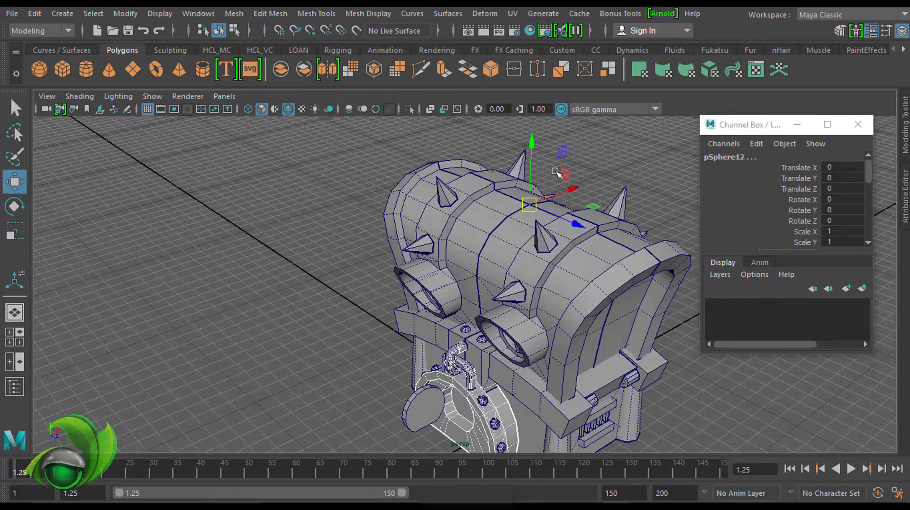
pyautogui.keyDown('alt'); pyautogui.moveTo(557, 172); pyautogui.dragTo(871, 173); pyautogui.keyUp('alt')
pyautogui.keyDown('alt'); pyautogui.moveTo(616, 237); pyautogui.dragTo(644, 309); pyautogui.keyUp('alt')
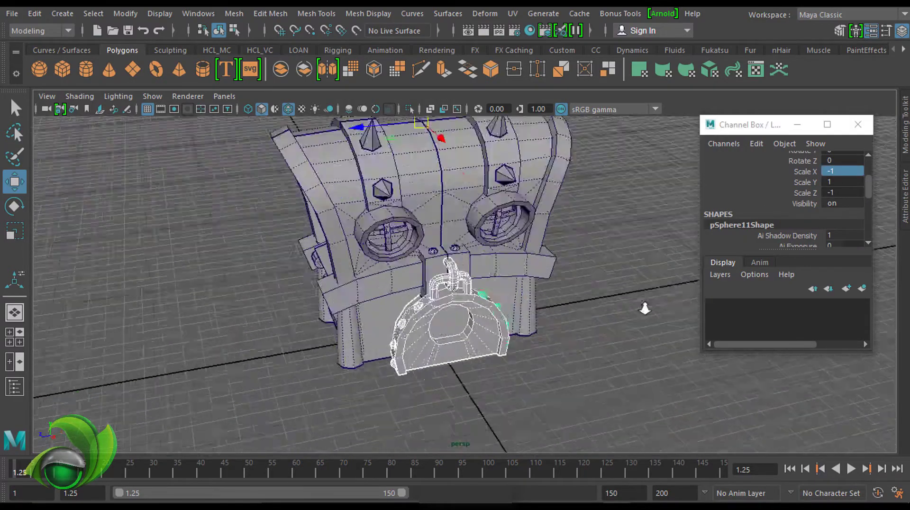
# Step: Select a face of the front arch and orbit around to face the arch front
pyautogui.click(593, 266)
pyautogui.press('f')
pyautogui.press('q')
pyautogui.press('F11')
pyautogui.click(479, 306)
pyautogui.keyDown('alt'); pyautogui.moveTo(490, 282); pyautogui.dragTo(463, 306); pyautogui.keyUp('alt')
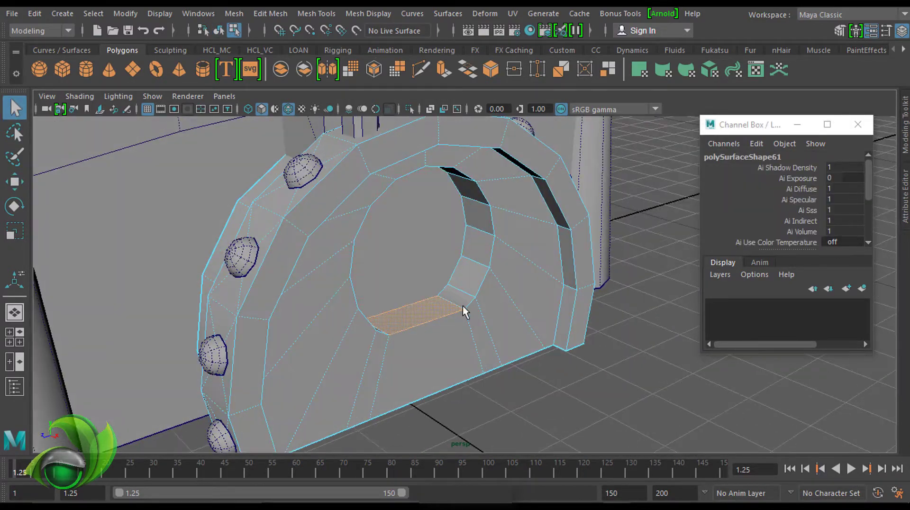
pyautogui.moveTo(540, 235)
pyautogui.keyDown('alt'); pyautogui.mouseDown()
pyautogui.moveTo(488, 196)
pyautogui.moveTo(433, 280)
pyautogui.mouseUp(); pyautogui.keyUp('alt')
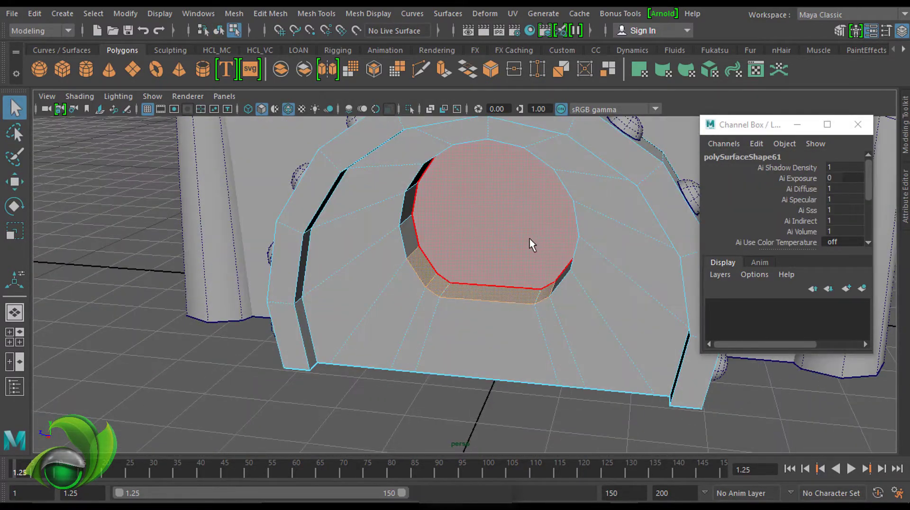
pyautogui.moveTo(532, 241)
pyautogui.keyDown('alt'); pyautogui.mouseDown()
pyautogui.moveTo(552, 203)
pyautogui.moveTo(585, 187)
pyautogui.moveTo(489, 237)
pyautogui.mouseUp(); pyautogui.keyUp('alt')
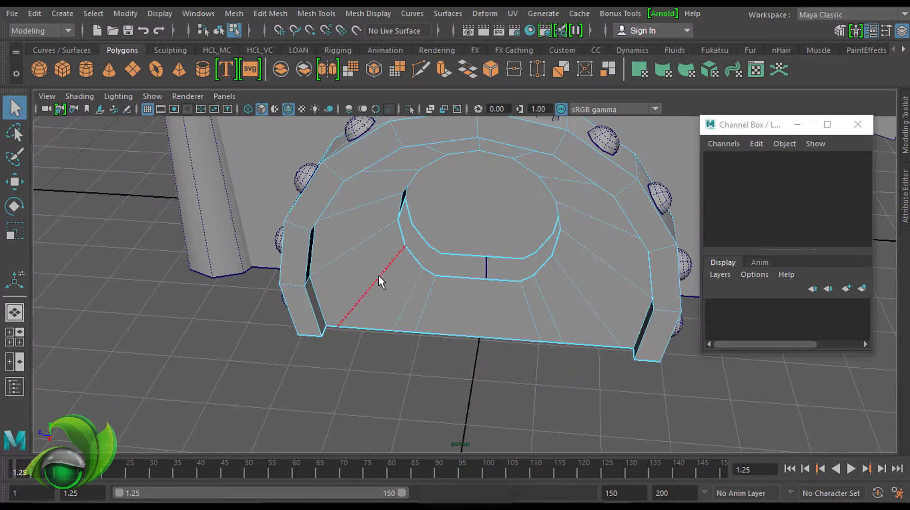
# Step: Move the arch opening's inner edge down to the ground
pyautogui.keyDown('alt'); pyautogui.moveTo(565, 277); pyautogui.dragTo(451, 213); pyautogui.keyUp('alt')
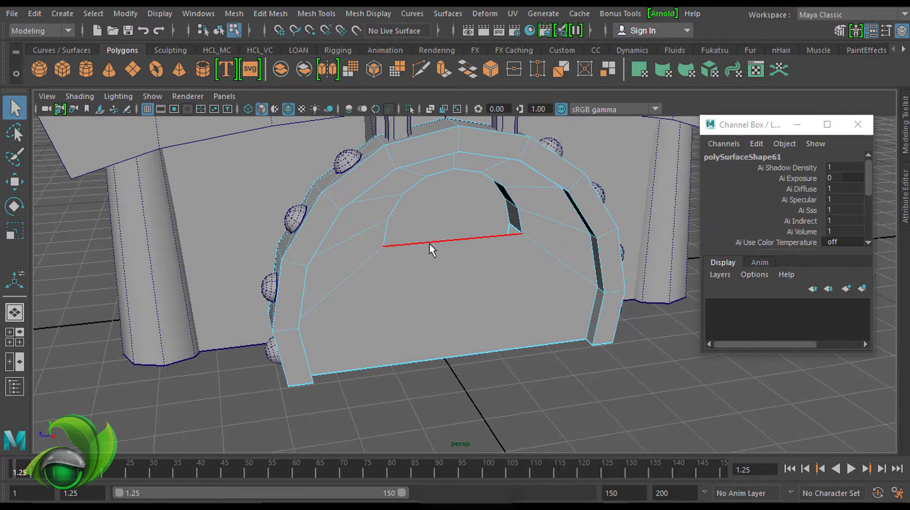
pyautogui.click(427, 249)
pyautogui.press('w')
pyautogui.moveTo(476, 265)
pyautogui.keyDown('alt'); pyautogui.mouseDown()
pyautogui.moveTo(430, 203)
pyautogui.moveTo(432, 327)
pyautogui.mouseUp(); pyautogui.keyUp('alt')
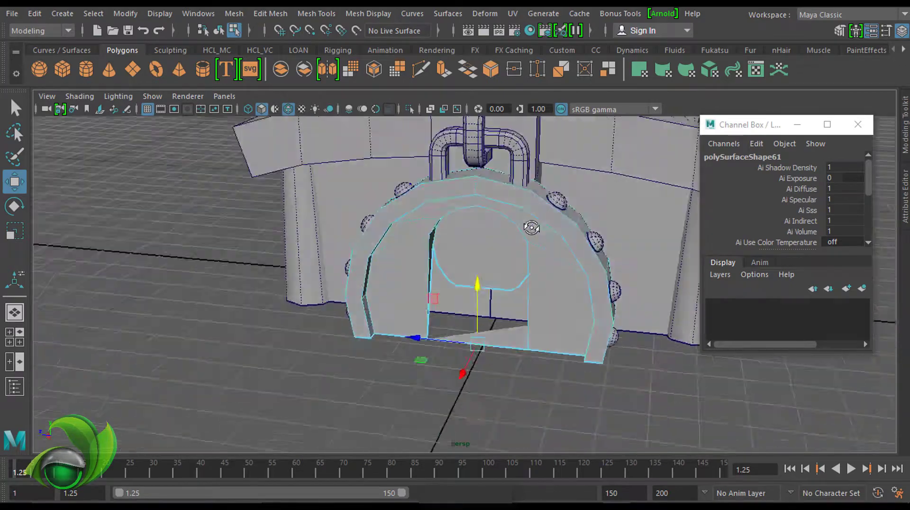
pyautogui.scroll(5, 492, 240)
pyautogui.keyDown('alt'); pyautogui.moveTo(492, 240); pyautogui.dragTo(479, 254, button='middle'); pyautogui.keyUp('alt')
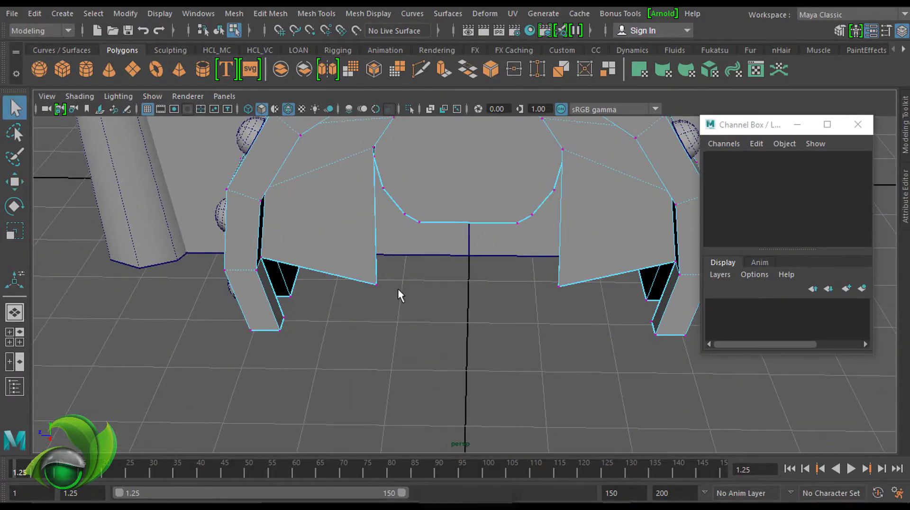
pyautogui.moveTo(437, 250)
pyautogui.keyDown('alt'); pyautogui.mouseDown()
pyautogui.moveTo(634, 260)
pyautogui.moveTo(574, 236)
pyautogui.mouseUp(); pyautogui.keyUp('alt')
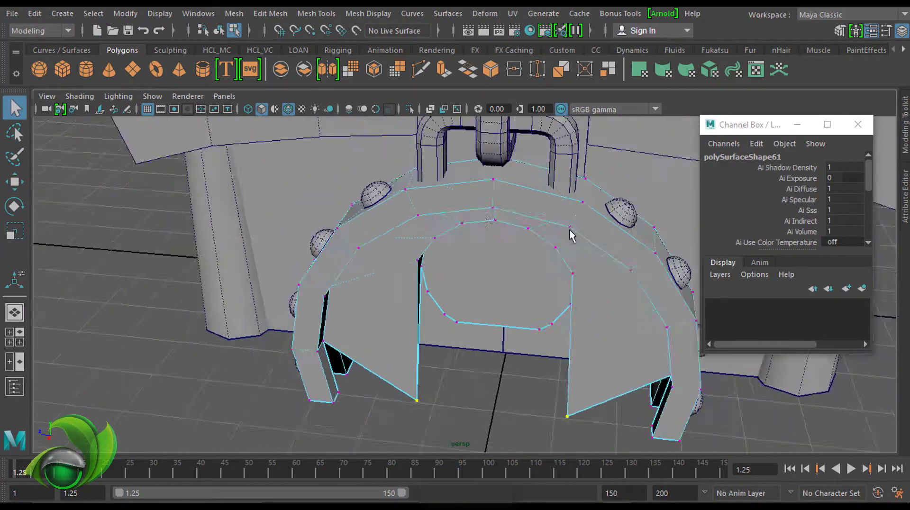
pyautogui.press('q')
pyautogui.moveTo(492, 297)
pyautogui.keyDown('alt'); pyautogui.mouseDown()
pyautogui.moveTo(467, 264)
pyautogui.moveTo(549, 321)
pyautogui.moveTo(527, 206)
pyautogui.mouseUp(); pyautogui.keyUp('alt')
pyautogui.keyDown('alt'); pyautogui.moveTo(521, 389); pyautogui.dragTo(427, 270); pyautogui.keyUp('alt')
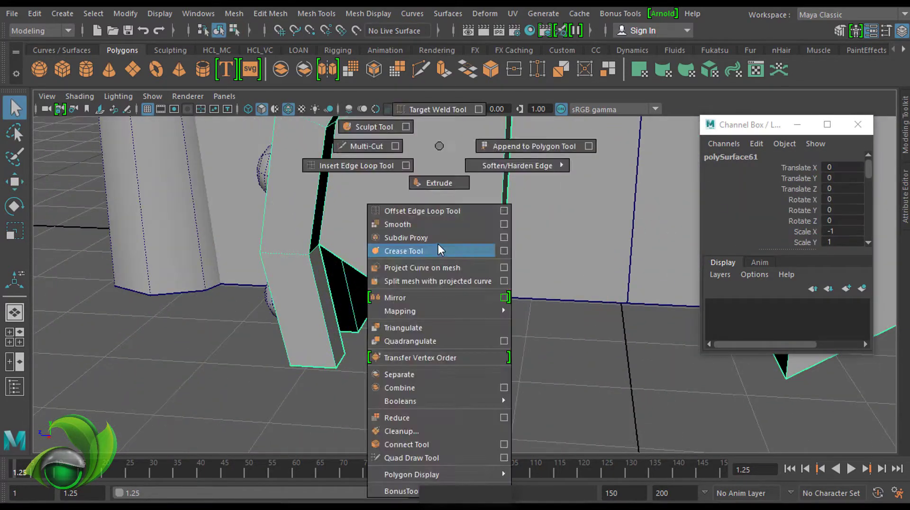
# Step: Outline the door in the arch with Multi-Cut and select the inner door face
pyautogui.keyDown('shift'); pyautogui.moveTo(417, 190); pyautogui.dragTo(356, 145, button='right'); pyautogui.keyUp('shift')
pyautogui.moveTo(356, 145)
pyautogui.keyDown('alt'); pyautogui.mouseDown()
pyautogui.moveTo(449, 255)
pyautogui.moveTo(540, 237)
pyautogui.moveTo(514, 274)
pyautogui.mouseUp(); pyautogui.keyUp('alt')
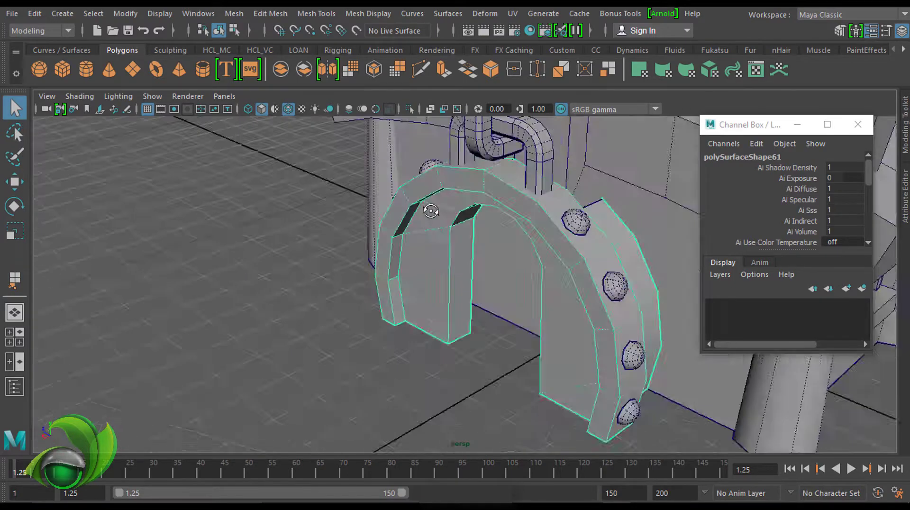
pyautogui.moveTo(517, 221)
pyautogui.keyDown('alt'); pyautogui.mouseDown()
pyautogui.moveTo(484, 201)
pyautogui.moveTo(531, 247)
pyautogui.moveTo(495, 224)
pyautogui.mouseUp(); pyautogui.keyUp('alt')
pyautogui.keyDown('shift'); pyautogui.rightClick(494, 224); pyautogui.keyUp('shift')
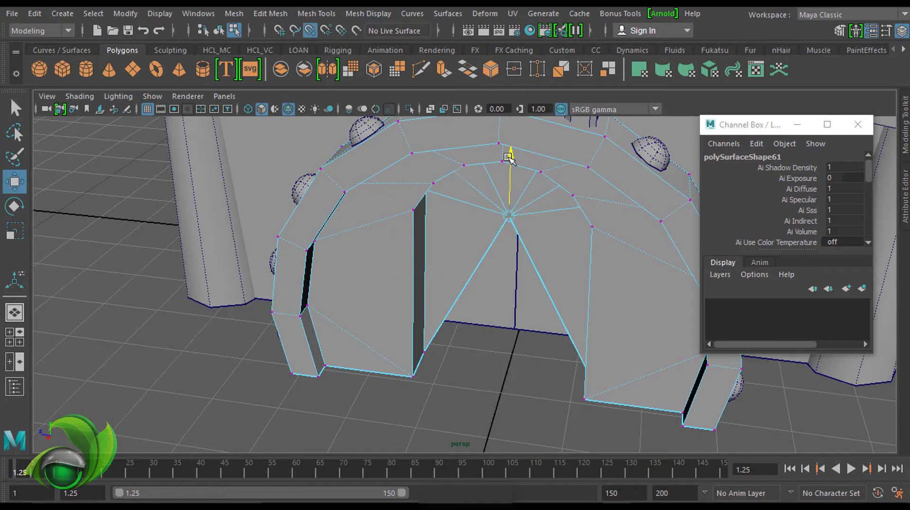
pyautogui.moveTo(510, 159)
pyautogui.keyDown('alt'); pyautogui.mouseDown()
pyautogui.moveTo(548, 227)
pyautogui.moveTo(447, 260)
pyautogui.moveTo(482, 266)
pyautogui.moveTo(589, 232)
pyautogui.moveTo(523, 185)
pyautogui.mouseUp(); pyautogui.keyUp('alt')
pyautogui.click(481, 266)
pyautogui.keyDown('shift'); pyautogui.moveTo(523, 186); pyautogui.dragTo(522, 256, button='right'); pyautogui.keyUp('shift')
# Step: Duplicate the door face as a separate piece and move it aside to the left
pyautogui.click(572, 402)
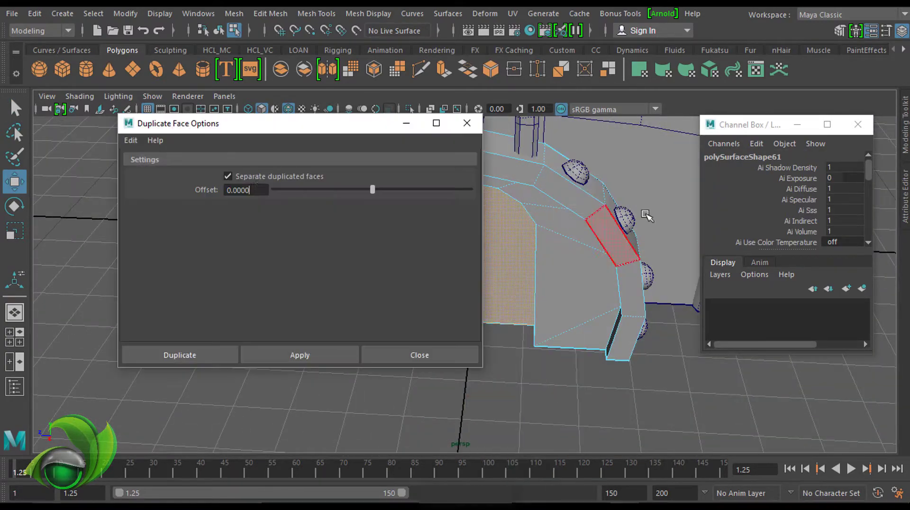
pyautogui.click(339, 363)
pyautogui.press('q')
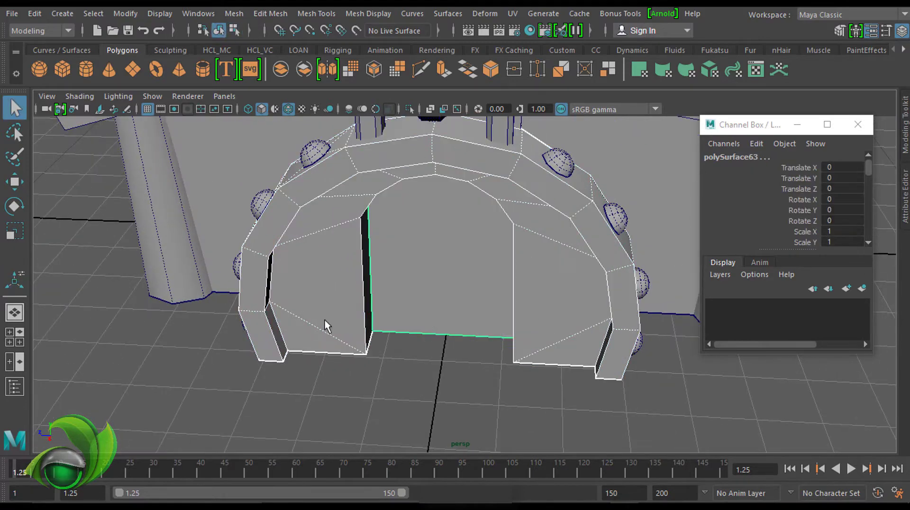
pyautogui.press('w')
pyautogui.moveTo(324, 320)
pyautogui.keyDown('alt'); pyautogui.mouseDown()
pyautogui.moveTo(464, 251)
pyautogui.moveTo(379, 294)
pyautogui.mouseUp(); pyautogui.keyUp('alt')
pyautogui.keyDown('alt'); pyautogui.moveTo(379, 294); pyautogui.dragTo(285, 237); pyautogui.keyUp('alt')
pyautogui.keyDown('alt'); pyautogui.moveTo(253, 167); pyautogui.dragTo(415, 218); pyautogui.keyUp('alt')
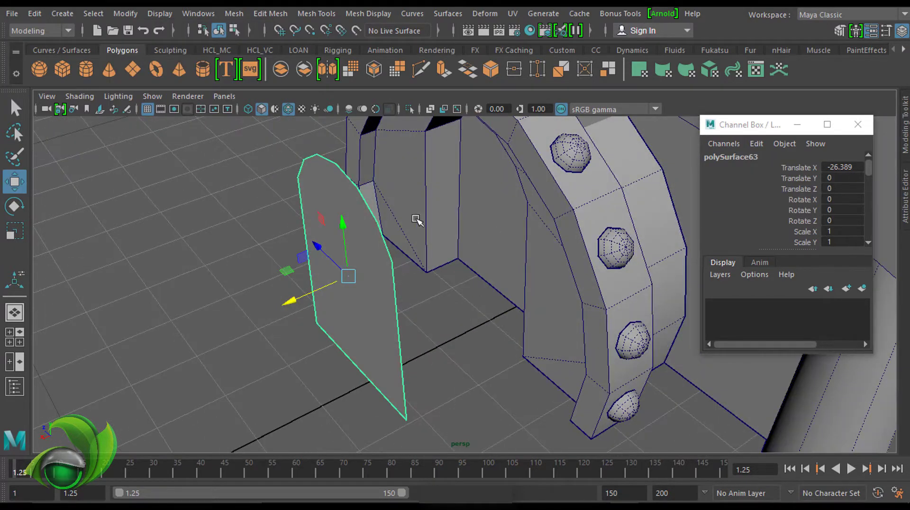
# Step: Extrude the door face into a thick slab and snap it back into the arch
pyautogui.keyDown('shift'); pyautogui.moveTo(398, 185); pyautogui.dragTo(401, 228, button='right'); pyautogui.keyUp('shift')
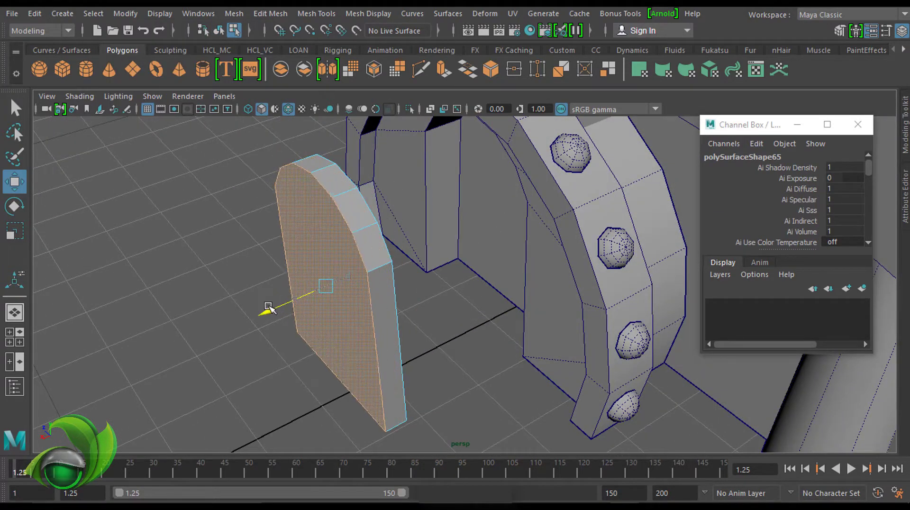
pyautogui.press('F8')
pyautogui.keyDown('alt'); pyautogui.moveTo(268, 307); pyautogui.dragTo(509, 327); pyautogui.keyUp('alt')
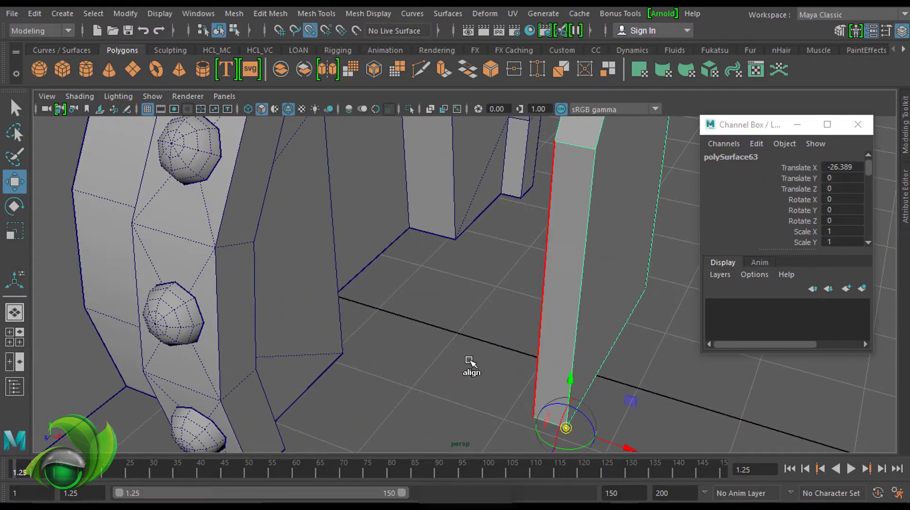
pyautogui.click(469, 360)
pyautogui.keyDown('alt'); pyautogui.moveTo(469, 360); pyautogui.dragTo(429, 264); pyautogui.keyUp('alt')
pyautogui.press('q')
pyautogui.click(559, 266)
pyautogui.moveTo(559, 265)
pyautogui.keyDown('alt'); pyautogui.mouseDown()
pyautogui.moveTo(549, 219)
pyautogui.moveTo(443, 213)
pyautogui.moveTo(508, 345)
pyautogui.mouseUp(); pyautogui.keyUp('alt')
# Step: Swing the door slab open inside the arch with Rotate Y 60
pyautogui.click(443, 213)
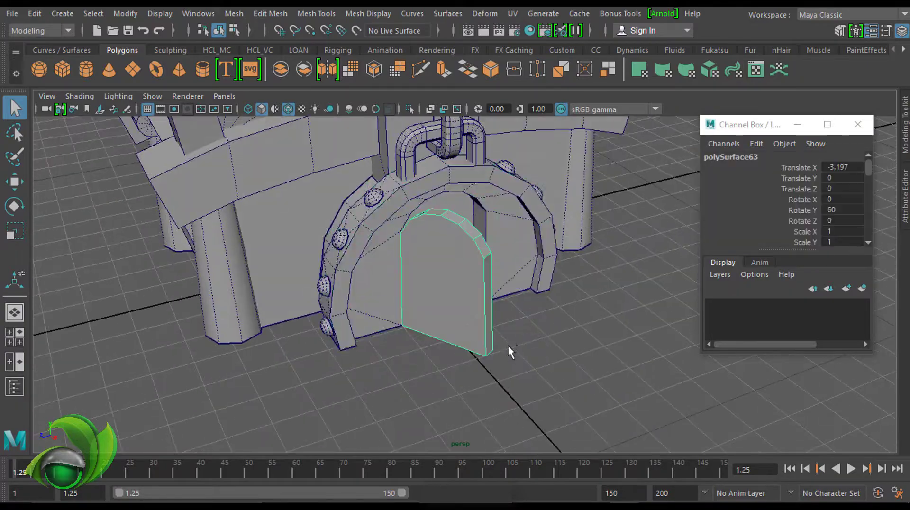
pyautogui.press('F11')
pyautogui.click(488, 253)
pyautogui.press('w')
pyautogui.moveTo(444, 239)
pyautogui.keyDown('alt'); pyautogui.mouseDown()
pyautogui.moveTo(437, 264)
pyautogui.moveTo(460, 211)
pyautogui.moveTo(320, 183)
pyautogui.moveTo(528, 328)
pyautogui.moveTo(525, 242)
pyautogui.mouseUp(); pyautogui.keyUp('alt')
pyautogui.press('q')
pyautogui.click(319, 183)
# Step: In X-ray, select the arch's inner-curve vertices and move them to fit the door
pyautogui.click(537, 219)
pyautogui.press('F9')
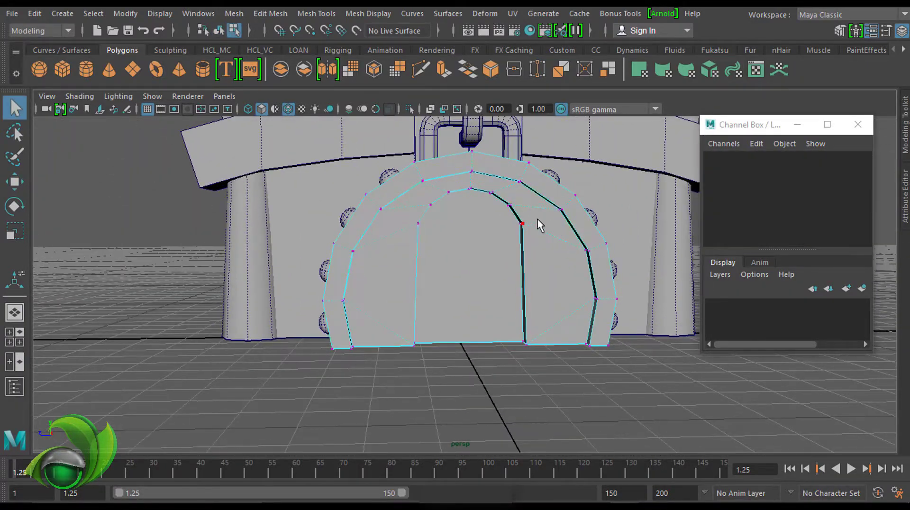
pyautogui.hotkey('alt', 'x')
pyautogui.moveTo(409, 202); pyautogui.dragTo(437, 238)
pyautogui.keyDown('shift'); pyautogui.moveTo(523, 197); pyautogui.dragTo(503, 230); pyautogui.keyUp('shift')
pyautogui.press('w')
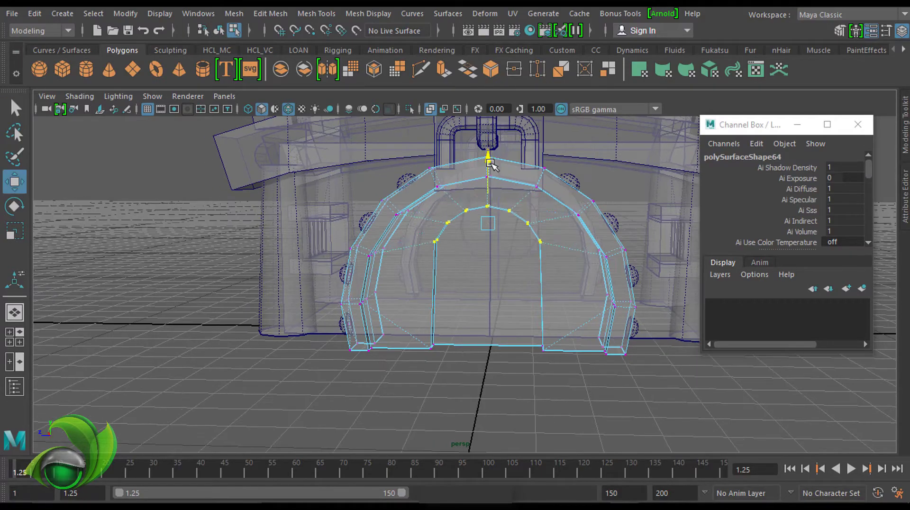
pyautogui.hotkey('alt', 'x')
pyautogui.keyDown('alt'); pyautogui.moveTo(474, 266); pyautogui.dragTo(422, 290); pyautogui.keyUp('alt')
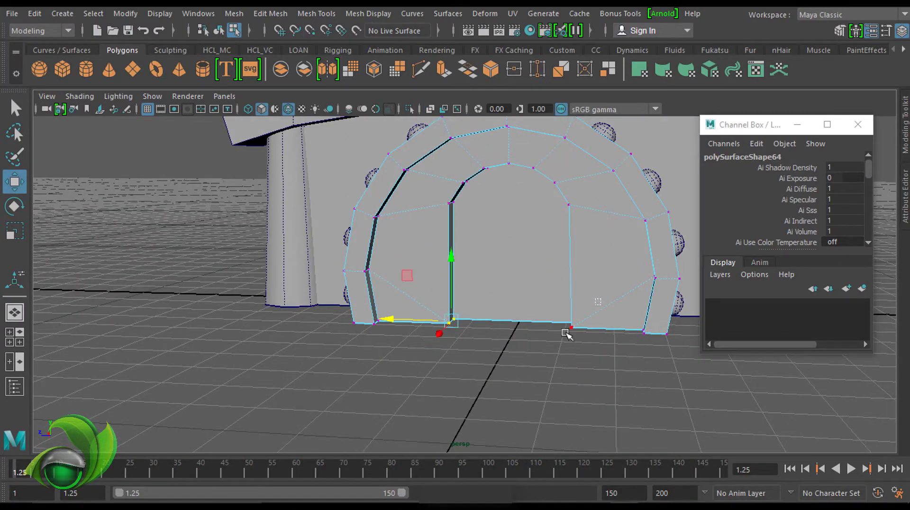
pyautogui.moveTo(571, 204)
pyautogui.keyDown('alt'); pyautogui.mouseDown()
pyautogui.moveTo(488, 219)
pyautogui.moveTo(505, 256)
pyautogui.mouseUp(); pyautogui.keyUp('alt')
pyautogui.press('F8')
pyautogui.press('q')
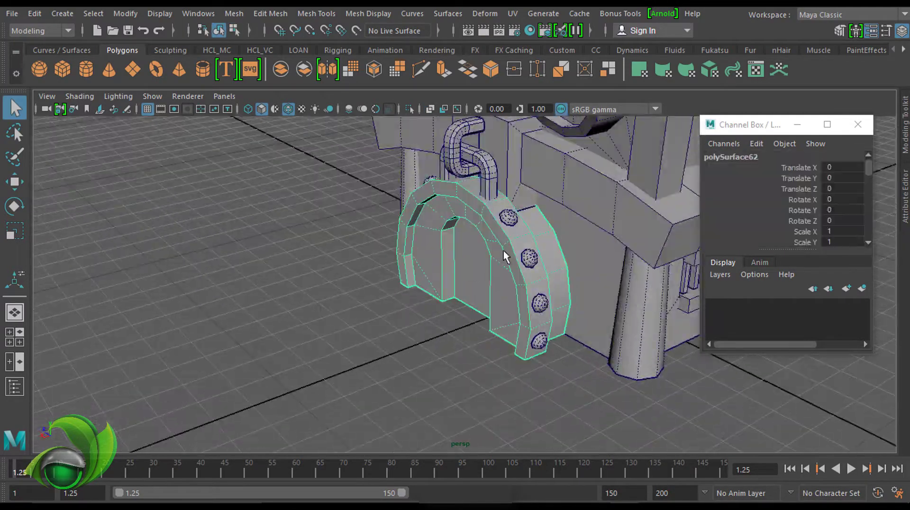
pyautogui.moveTo(437, 280)
pyautogui.keyDown('alt'); pyautogui.mouseDown()
pyautogui.moveTo(586, 221)
pyautogui.moveTo(460, 225)
pyautogui.moveTo(603, 229)
pyautogui.mouseUp(); pyautogui.keyUp('alt')
# Step: Select the window cross-bar pieces and combine them into one mesh
pyautogui.press('q')
pyautogui.scroll(5, 524, 220)
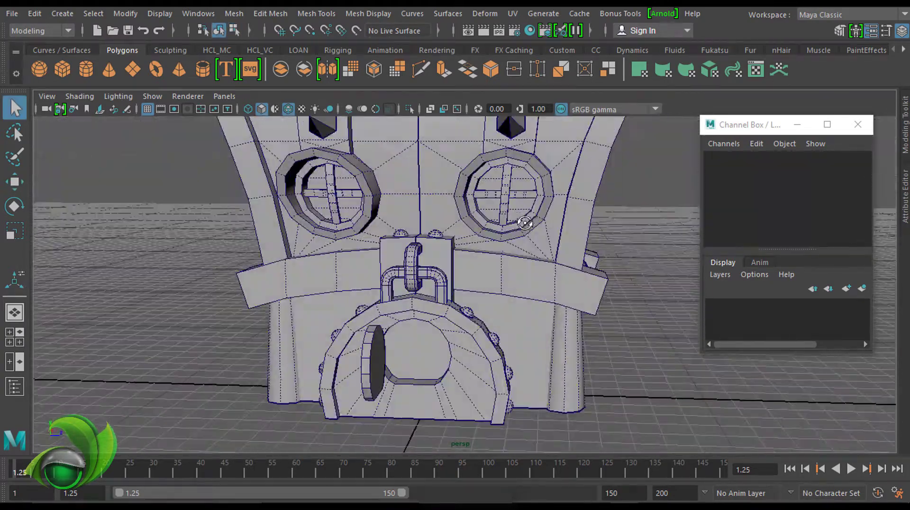
pyautogui.scroll(-3, 512, 195)
pyautogui.press('w')
pyautogui.keyDown('alt'); pyautogui.moveTo(323, 190); pyautogui.dragTo(427, 199); pyautogui.keyUp('alt')
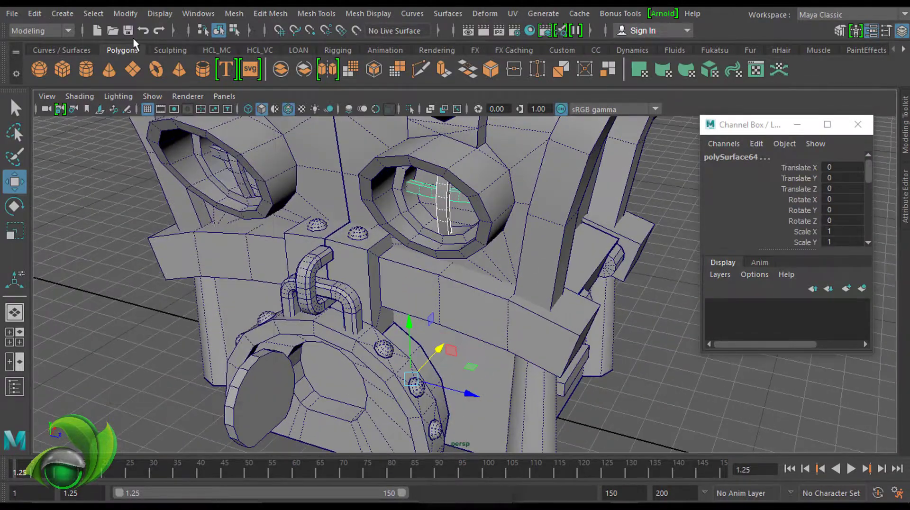
pyautogui.click(125, 14)
pyautogui.press('Escape')
pyautogui.moveTo(474, 156)
pyautogui.keyDown('alt'); pyautogui.mouseDown()
pyautogui.moveTo(573, 149)
pyautogui.moveTo(426, 199)
pyautogui.mouseUp(); pyautogui.keyUp('alt')
pyautogui.keyDown('shift'); pyautogui.moveTo(345, 245); pyautogui.dragTo(305, 372, button='right'); pyautogui.keyUp('shift')
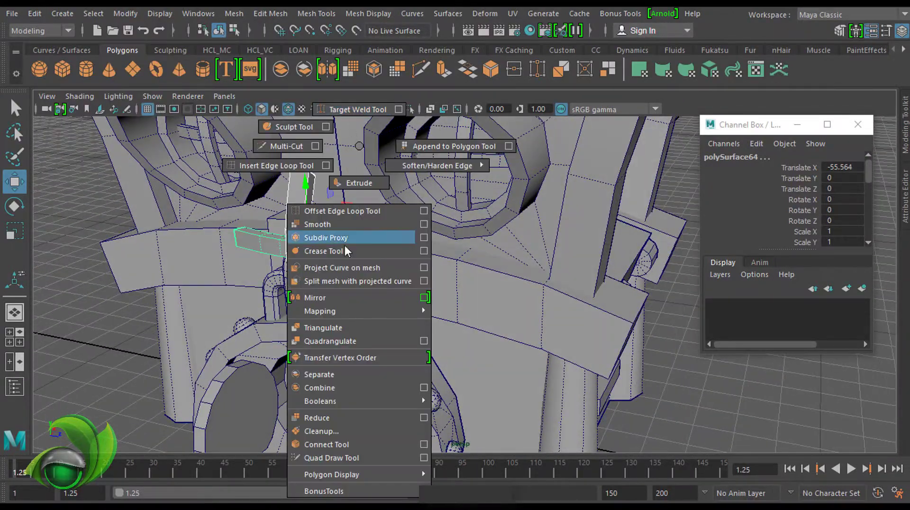
pyautogui.keyDown('alt'); pyautogui.moveTo(332, 237); pyautogui.dragTo(427, 227); pyautogui.keyUp('alt')
pyautogui.click(35, 14)
pyautogui.press('Escape')
# Step: Move the combined cross into the arch doorway to test it, then delete it
pyautogui.keyDown('alt'); pyautogui.moveTo(332, 237); pyautogui.dragTo(444, 197, button='middle'); pyautogui.keyUp('alt')
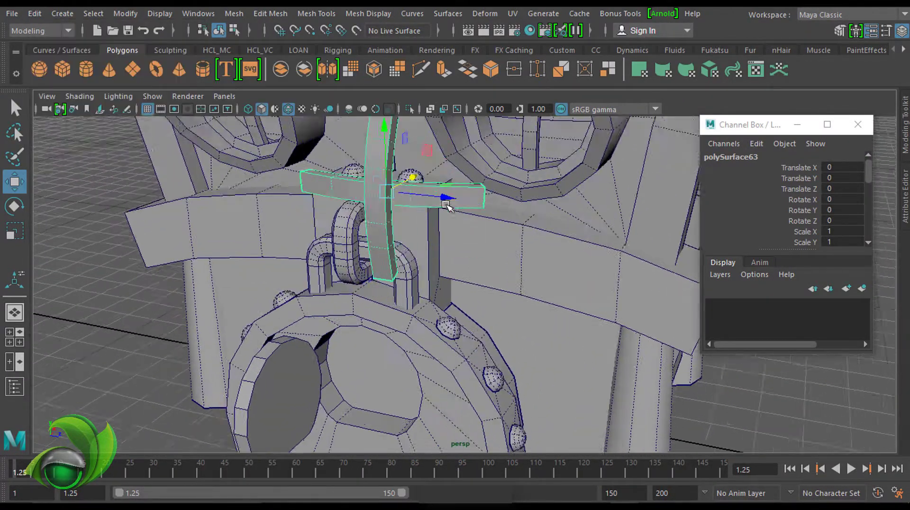
pyautogui.keyDown('alt'); pyautogui.moveTo(443, 197); pyautogui.dragTo(524, 138); pyautogui.keyUp('alt')
pyautogui.moveTo(525, 138); pyautogui.dragTo(362, 260, button='middle')
pyautogui.scroll(3, 507, 271)
pyautogui.moveTo(507, 271); pyautogui.dragTo(498, 271)
pyautogui.moveTo(498, 271)
pyautogui.keyDown('alt'); pyautogui.mouseDown()
pyautogui.moveTo(457, 277)
pyautogui.moveTo(545, 220)
pyautogui.moveTo(584, 211)
pyautogui.moveTo(459, 280)
pyautogui.mouseUp(); pyautogui.keyUp('alt')
pyautogui.scroll(-3, 545, 219)
pyautogui.press('Delete')
# Step: Check the door's inner face, clear the selection and face the open arched doorway
pyautogui.click(474, 278)
pyautogui.press('F11')
pyautogui.click(512, 260)
pyautogui.scroll(-3, 508, 261)
pyautogui.press('q')
pyautogui.click(193, 393)
pyautogui.moveTo(193, 393)
pyautogui.keyDown('alt'); pyautogui.mouseDown()
pyautogui.moveTo(332, 197)
pyautogui.moveTo(451, 193)
pyautogui.moveTo(332, 199)
pyautogui.mouseUp(); pyautogui.keyUp('alt')
pyautogui.click(125, 13)
# Step: Create a thin upright polygon cube bar in front of the arch doorway
pyautogui.click(183, 86)
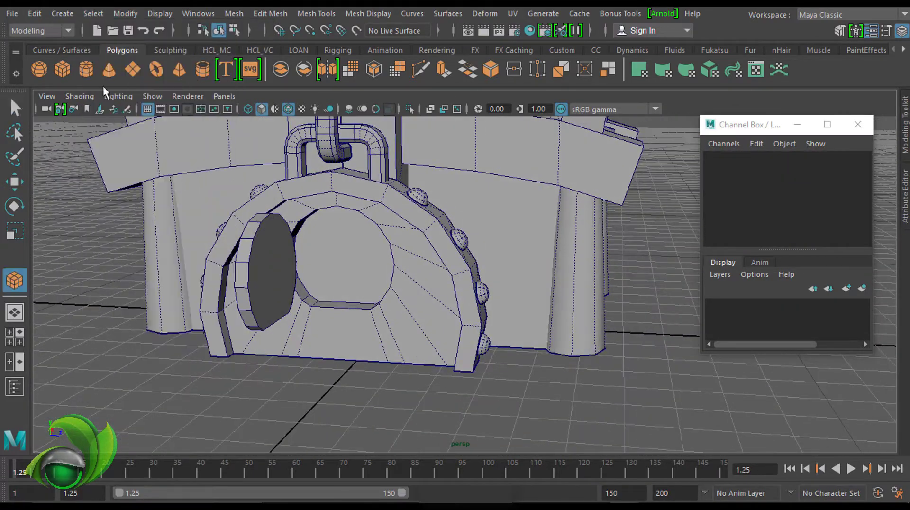
pyautogui.keyDown('alt'); pyautogui.moveTo(332, 237); pyautogui.dragTo(402, 386); pyautogui.keyUp('alt')
pyautogui.press('w')
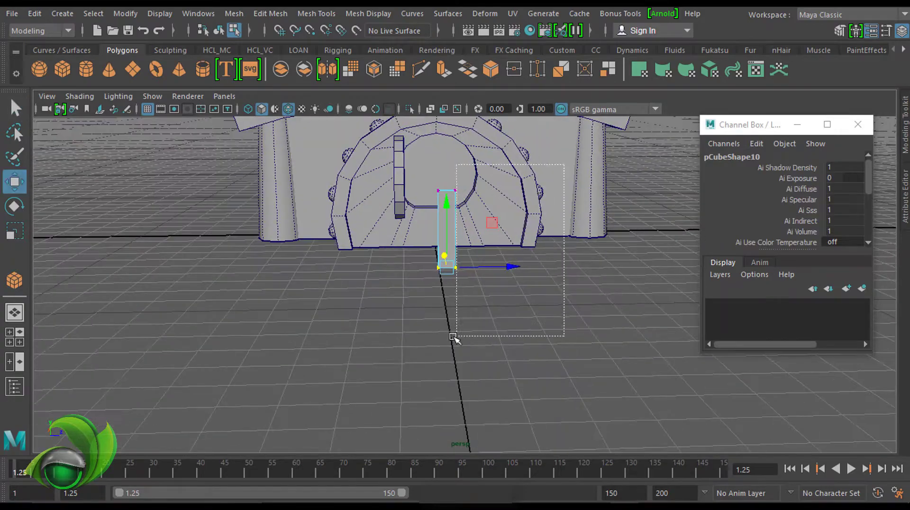
pyautogui.press('f')
pyautogui.moveTo(431, 207)
pyautogui.keyDown('alt'); pyautogui.mouseDown()
pyautogui.moveTo(538, 301)
pyautogui.moveTo(362, 171)
pyautogui.mouseUp(); pyautogui.keyUp('alt')
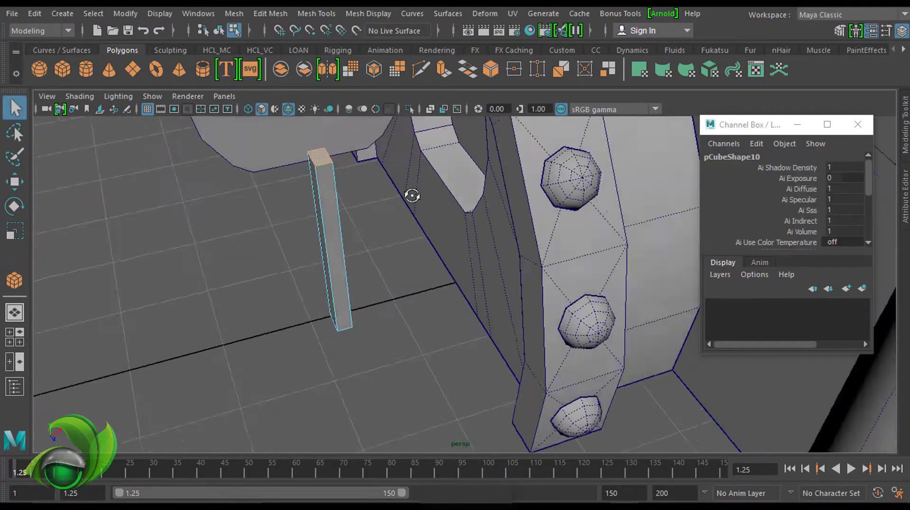
pyautogui.moveTo(413, 195)
pyautogui.keyDown('alt'); pyautogui.mouseDown()
pyautogui.moveTo(512, 174)
pyautogui.moveTo(380, 279)
pyautogui.moveTo(419, 198)
pyautogui.moveTo(532, 309)
pyautogui.moveTo(548, 301)
pyautogui.mouseUp(); pyautogui.keyUp('alt')
# Step: Orbit around the doorway base to check where the upright bar sits
pyautogui.click(568, 267)
pyautogui.moveTo(568, 267)
pyautogui.keyDown('alt'); pyautogui.mouseDown()
pyautogui.moveTo(468, 260)
pyautogui.moveTo(412, 167)
pyautogui.mouseUp(); pyautogui.keyUp('alt')
pyautogui.keyDown('shift'); pyautogui.moveTo(412, 167); pyautogui.dragTo(314, 248, button='right'); pyautogui.keyUp('shift')
pyautogui.press('w')
pyautogui.click(487, 234)
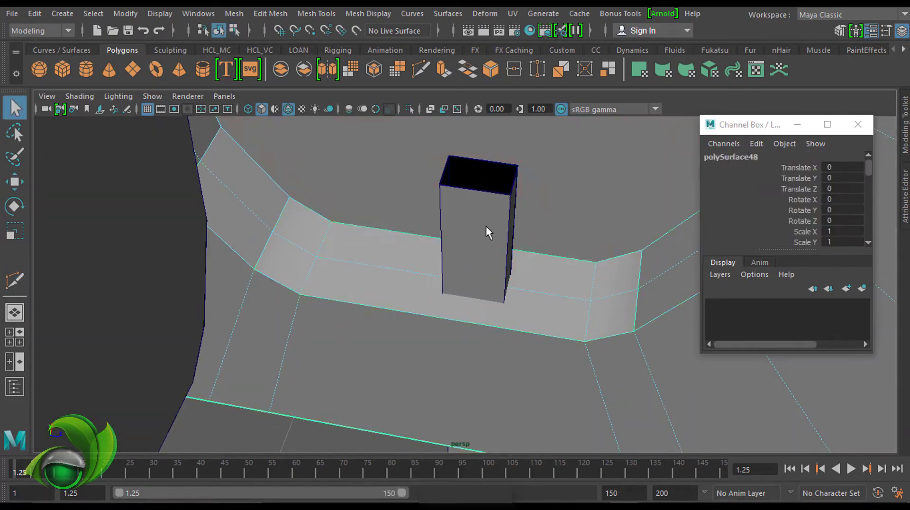
pyautogui.moveTo(487, 234)
pyautogui.keyDown('alt'); pyautogui.mouseDown()
pyautogui.moveTo(463, 187)
pyautogui.moveTo(534, 289)
pyautogui.moveTo(474, 263)
pyautogui.mouseUp(); pyautogui.keyUp('alt')
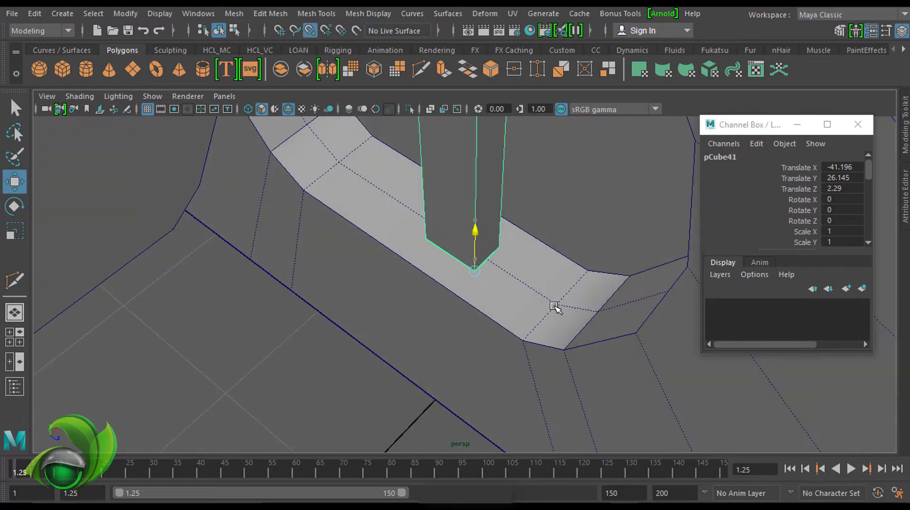
pyautogui.press('q')
pyautogui.click(553, 307)
pyautogui.keyDown('alt'); pyautogui.moveTo(553, 307); pyautogui.dragTo(460, 248); pyautogui.keyUp('alt')
# Step: Snap the bar's pivot to its base and seat the bar on the doorway floor
pyautogui.keyDown('shift'); pyautogui.moveTo(488, 146); pyautogui.dragTo(483, 278, button='right'); pyautogui.keyUp('shift')
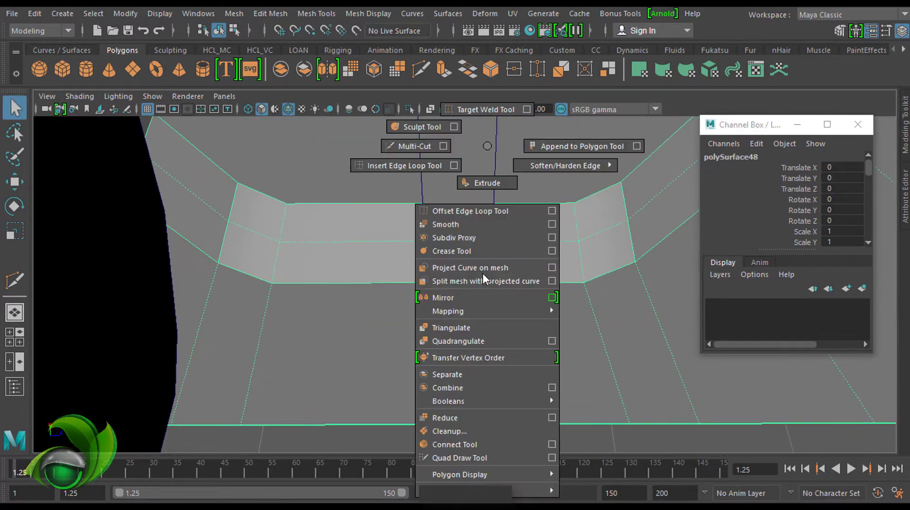
pyautogui.press('q')
pyautogui.moveTo(429, 281)
pyautogui.keyDown('alt'); pyautogui.mouseDown()
pyautogui.moveTo(487, 235)
pyautogui.moveTo(506, 246)
pyautogui.moveTo(376, 169)
pyautogui.moveTo(459, 176)
pyautogui.mouseUp(); pyautogui.keyUp('alt')
pyautogui.click(486, 212)
pyautogui.press('w')
pyautogui.press('d')
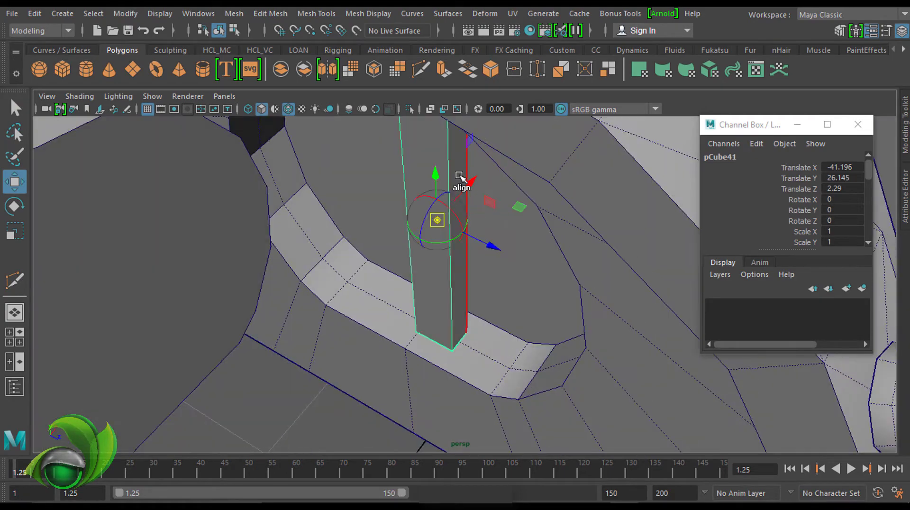
pyautogui.click(500, 358)
pyautogui.moveTo(500, 358)
pyautogui.keyDown('alt'); pyautogui.mouseDown()
pyautogui.moveTo(476, 218)
pyautogui.moveTo(484, 240)
pyautogui.moveTo(422, 231)
pyautogui.moveTo(417, 264)
pyautogui.moveTo(487, 336)
pyautogui.moveTo(542, 319)
pyautogui.moveTo(484, 246)
pyautogui.moveTo(502, 249)
pyautogui.mouseUp(); pyautogui.keyUp('alt')
# Step: Duplicate the bar and slide the copy across the doorway as the second post
pyautogui.hotkey('ctrl', 'd')
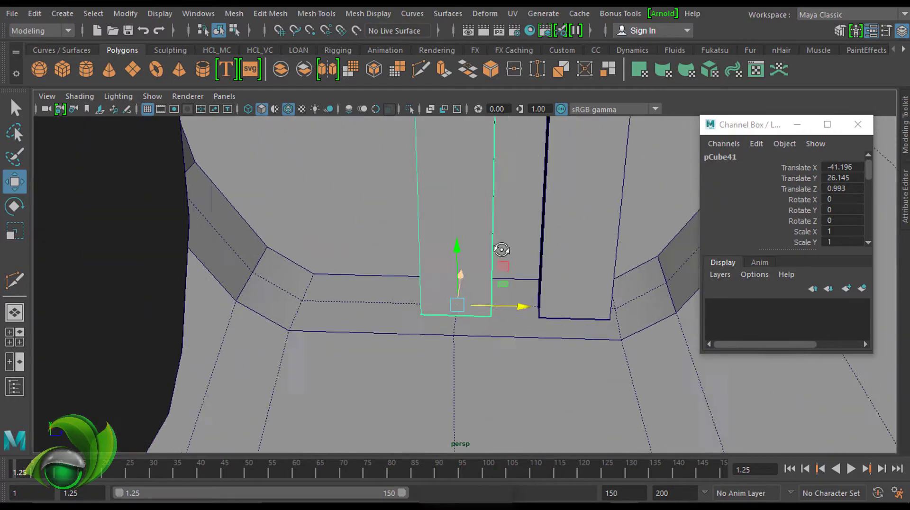
pyautogui.scroll(3, 421, 339)
pyautogui.press('d')
pyautogui.press('d')
pyautogui.moveTo(421, 339)
pyautogui.keyDown('alt'); pyautogui.mouseDown()
pyautogui.moveTo(484, 248)
pyautogui.moveTo(488, 318)
pyautogui.mouseUp(); pyautogui.keyUp('alt')
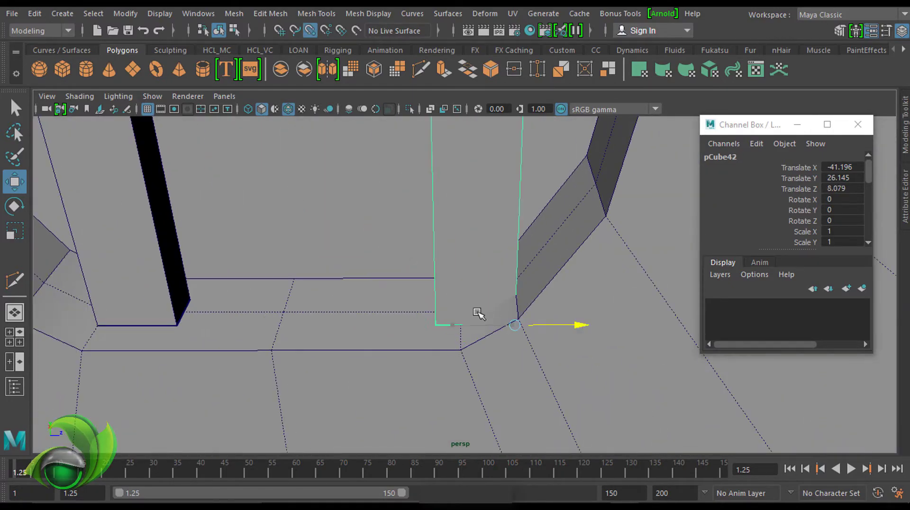
# Step: Duplicate a third bar and rotate it -90 in X to lie flat as a crossbeam
pyautogui.hotkey('ctrl', 'd')
pyautogui.scroll(-5, 479, 314)
pyautogui.keyDown('alt'); pyautogui.moveTo(514, 143); pyautogui.dragTo(514, 197); pyautogui.keyUp('alt')
pyautogui.press('e')
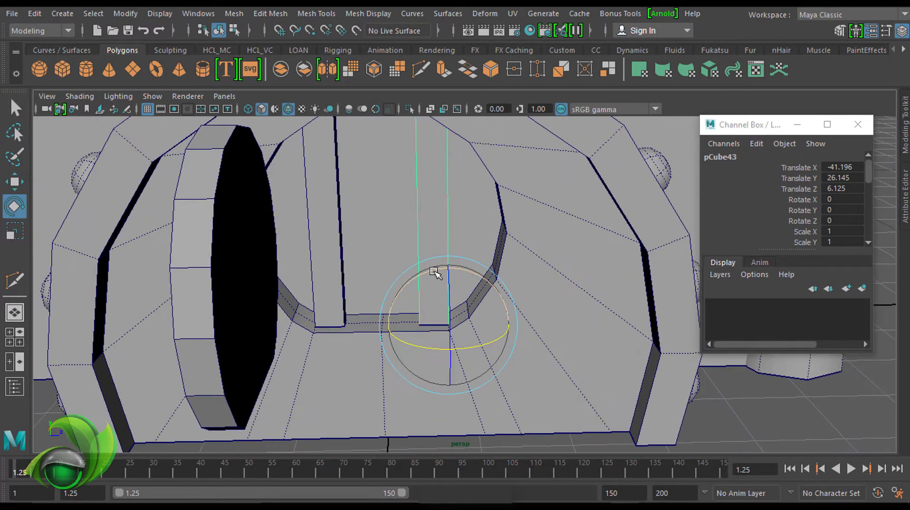
pyautogui.moveTo(435, 273); pyautogui.dragTo(494, 240)
# Step: Raise the crossbeam up into the doorway
pyautogui.press('w')
pyautogui.press('q')
pyautogui.moveTo(378, 262)
pyautogui.mouseDown()
pyautogui.moveTo(469, 189)
pyautogui.moveTo(421, 173)
pyautogui.mouseUp()
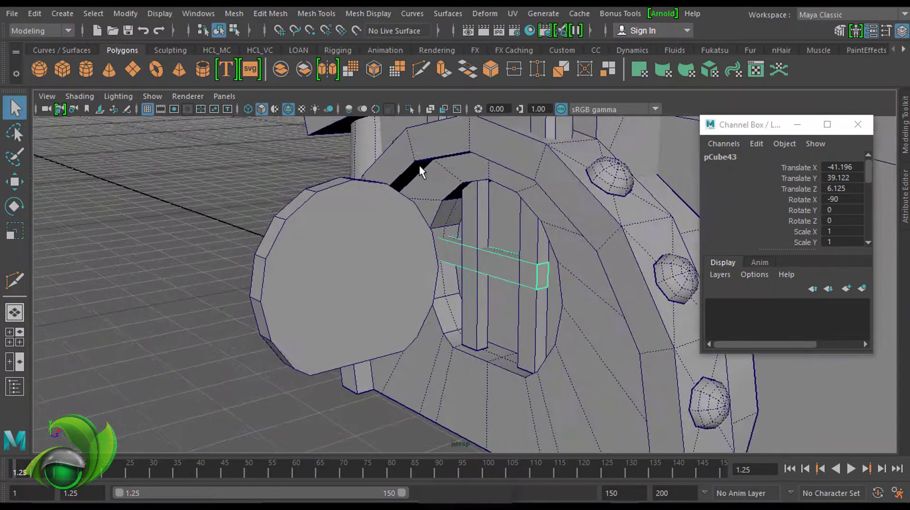
pyautogui.scroll(3, 421, 174)
pyautogui.press('w')
pyautogui.click(125, 14)
pyautogui.press('Escape')
# Step: Lower the crossbeam and centre it across both upright posts
pyautogui.moveTo(483, 199); pyautogui.dragTo(478, 251)
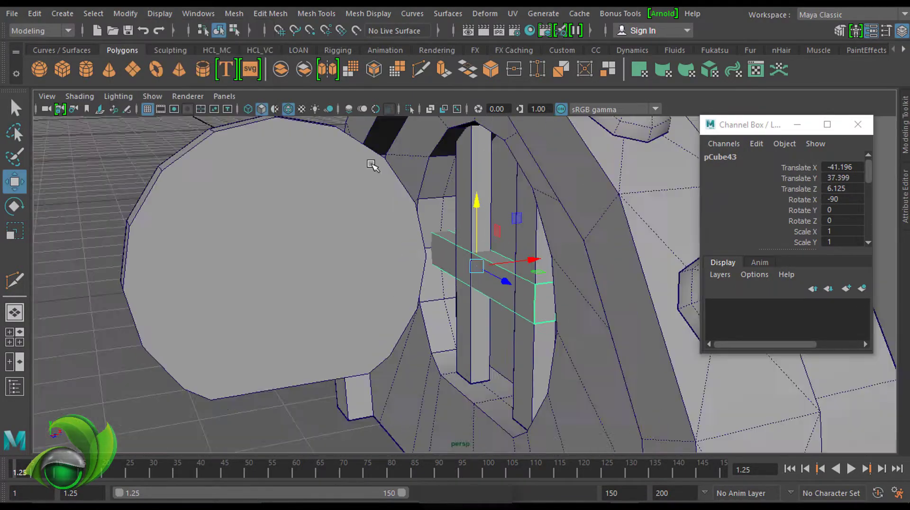
pyautogui.moveTo(373, 165)
pyautogui.keyDown('alt'); pyautogui.mouseDown()
pyautogui.moveTo(463, 224)
pyautogui.moveTo(647, 250)
pyautogui.mouseUp(); pyautogui.keyUp('alt')
pyautogui.moveTo(646, 250); pyautogui.dragTo(654, 217, button='middle')
pyautogui.keyDown('alt'); pyautogui.moveTo(654, 217); pyautogui.dragTo(436, 194); pyautogui.keyUp('alt')
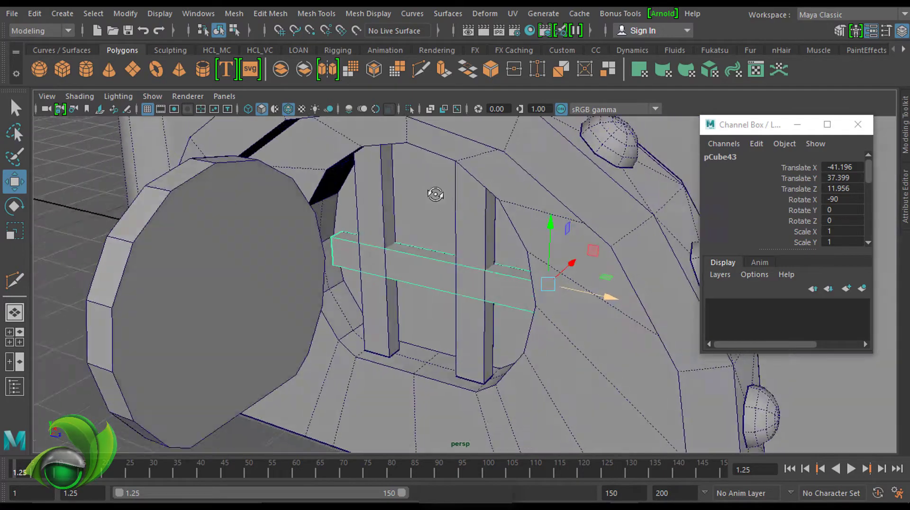
pyautogui.moveTo(436, 194)
pyautogui.keyDown('alt'); pyautogui.mouseDown(button='right')
pyautogui.moveTo(451, 251)
pyautogui.moveTo(411, 274)
pyautogui.mouseUp(button='right'); pyautogui.keyUp('alt')
pyautogui.keyDown('alt'); pyautogui.moveTo(411, 275); pyautogui.dragTo(406, 220); pyautogui.keyUp('alt')
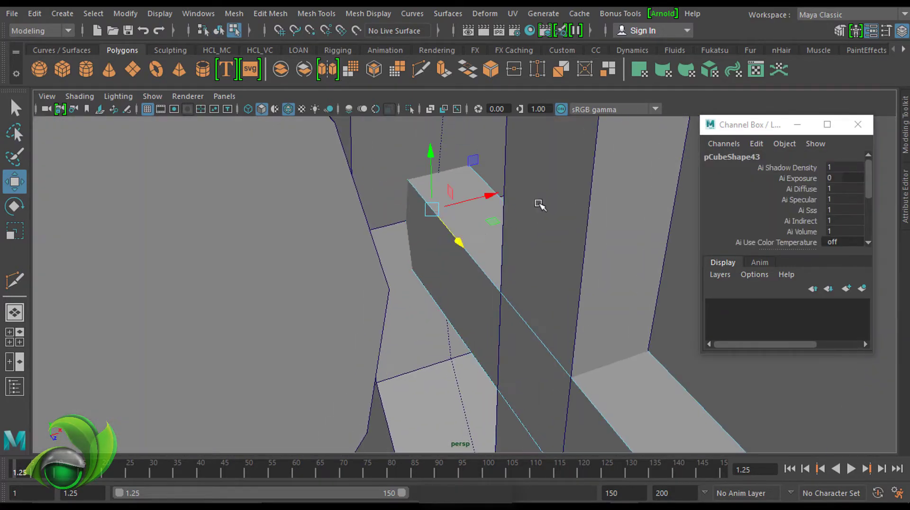
pyautogui.scroll(-5, 550, 199)
# Step: Select faces on the crossbeam and both upright posts to adjust their size
pyautogui.press('F8')
pyautogui.press('q')
pyautogui.keyDown('alt'); pyautogui.moveTo(564, 195); pyautogui.dragTo(532, 277); pyautogui.keyUp('alt')
pyautogui.scroll(3, 497, 258)
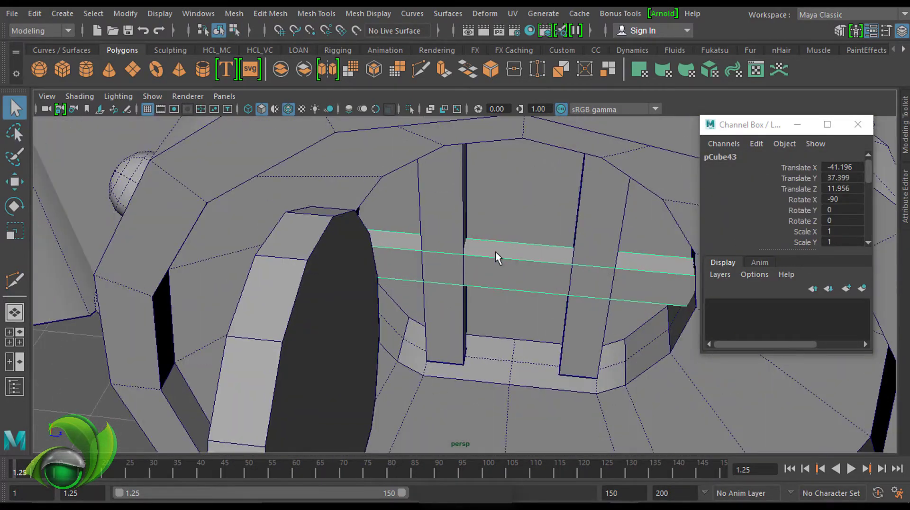
pyautogui.moveTo(591, 234)
pyautogui.keyDown('alt'); pyautogui.mouseDown()
pyautogui.moveTo(472, 218)
pyautogui.moveTo(528, 209)
pyautogui.mouseUp(); pyautogui.keyUp('alt')
pyautogui.press('F11')
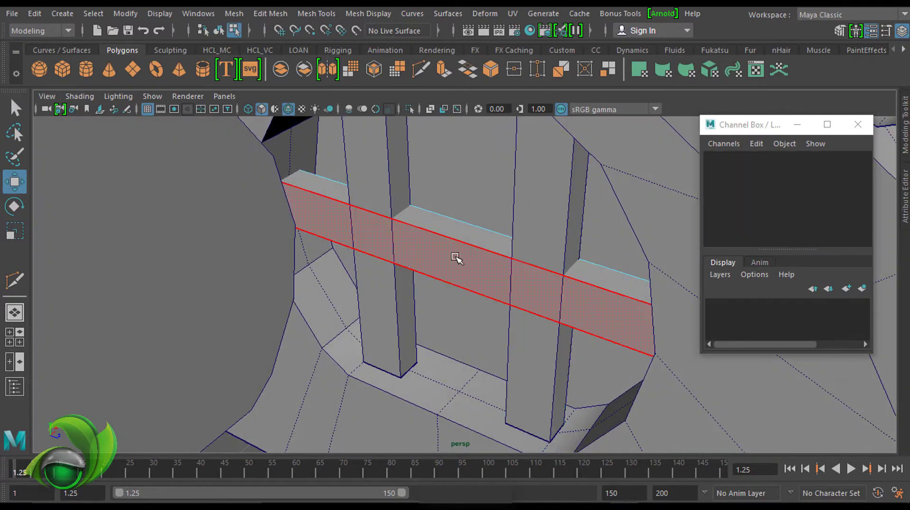
pyautogui.click(473, 234)
pyautogui.moveTo(472, 234)
pyautogui.keyDown('alt'); pyautogui.mouseDown()
pyautogui.moveTo(512, 219)
pyautogui.moveTo(409, 163)
pyautogui.mouseUp(); pyautogui.keyUp('alt')
pyautogui.press('q')
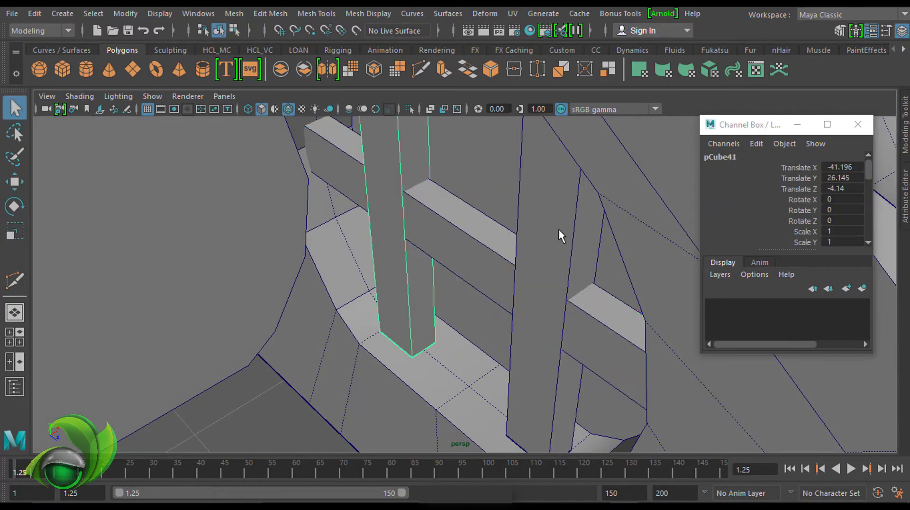
pyautogui.keyDown('alt'); pyautogui.moveTo(561, 236); pyautogui.dragTo(488, 204); pyautogui.keyUp('alt')
pyautogui.press('r')
pyautogui.press('q')
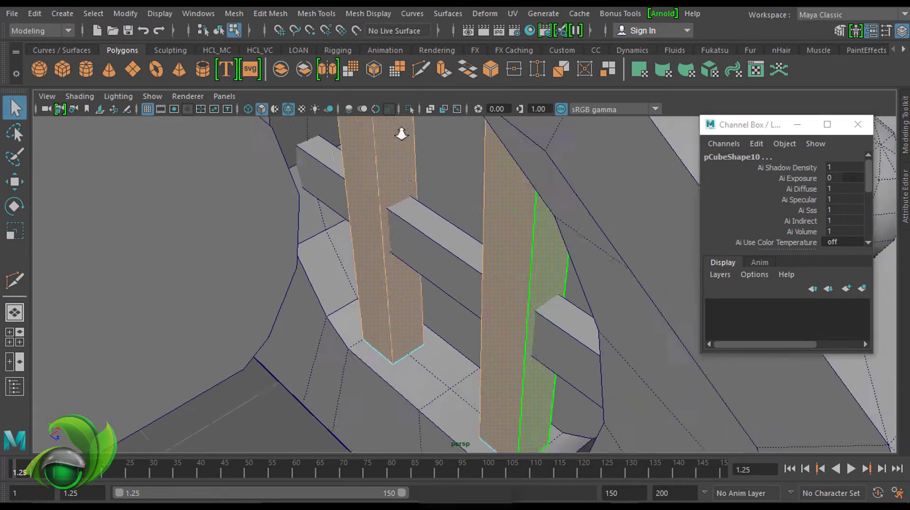
pyautogui.scroll(-10, 504, 201)
# Step: Clear the selection and orbit around to review the finished grilled front
pyautogui.click(194, 370)
pyautogui.moveTo(194, 370)
pyautogui.keyDown('alt'); pyautogui.mouseDown()
pyautogui.moveTo(545, 229)
pyautogui.moveTo(455, 187)
pyautogui.moveTo(558, 218)
pyautogui.mouseUp(); pyautogui.keyUp('alt')
pyautogui.scroll(5, 559, 217)
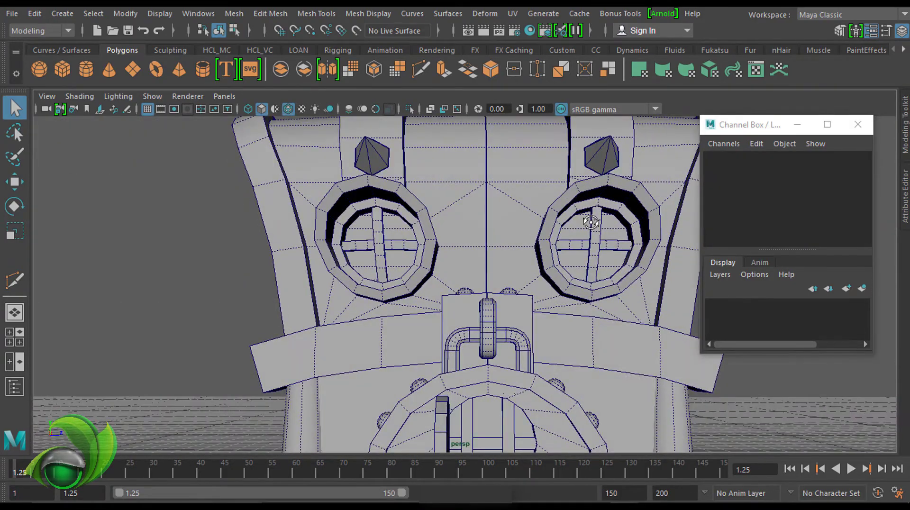
pyautogui.scroll(-5, 591, 222)
pyautogui.moveTo(591, 222)
pyautogui.keyDown('alt'); pyautogui.mouseDown()
pyautogui.moveTo(474, 237)
pyautogui.moveTo(573, 275)
pyautogui.mouseUp(); pyautogui.keyUp('alt')
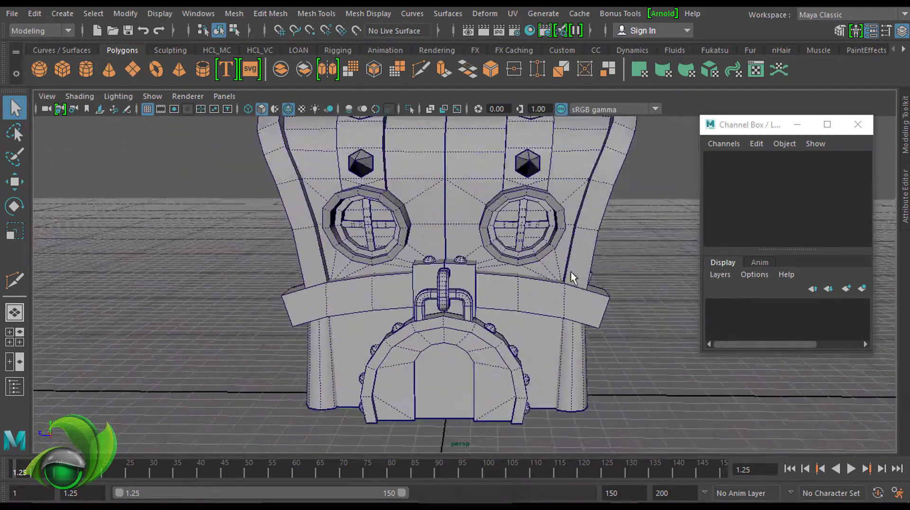
pyautogui.scroll(3, 572, 275)
pyautogui.scroll(3, 573, 275)
pyautogui.moveTo(557, 236)
pyautogui.keyDown('alt'); pyautogui.mouseDown()
pyautogui.moveTo(579, 268)
pyautogui.moveTo(768, 213)
pyautogui.moveTo(589, 269)
pyautogui.mouseUp(); pyautogui.keyUp('alt')
pyautogui.scroll(-3, 589, 269)
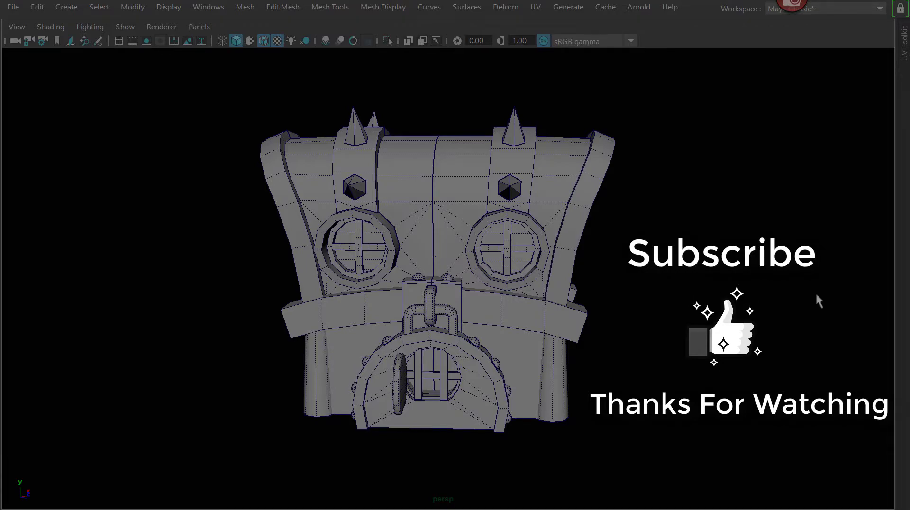
pyautogui.keyDown('alt'); pyautogui.moveTo(818, 300); pyautogui.dragTo(835, 290); pyautogui.keyUp('alt')
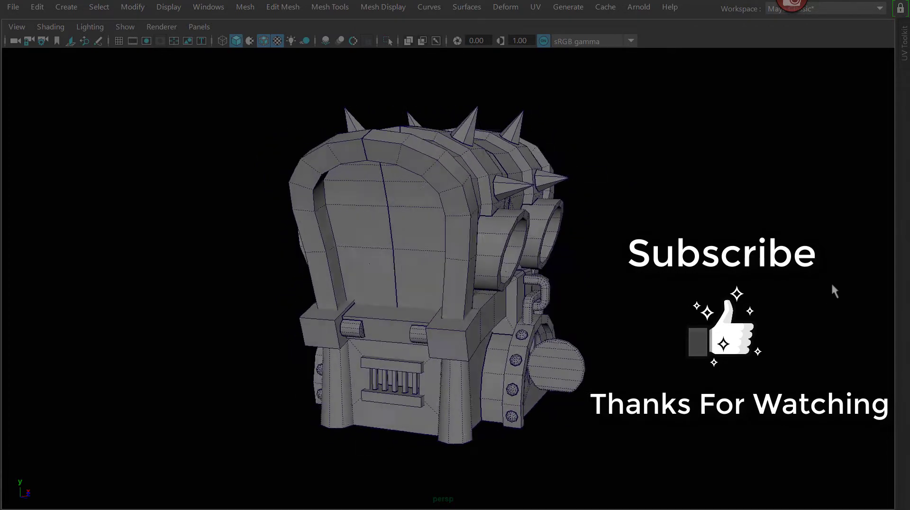